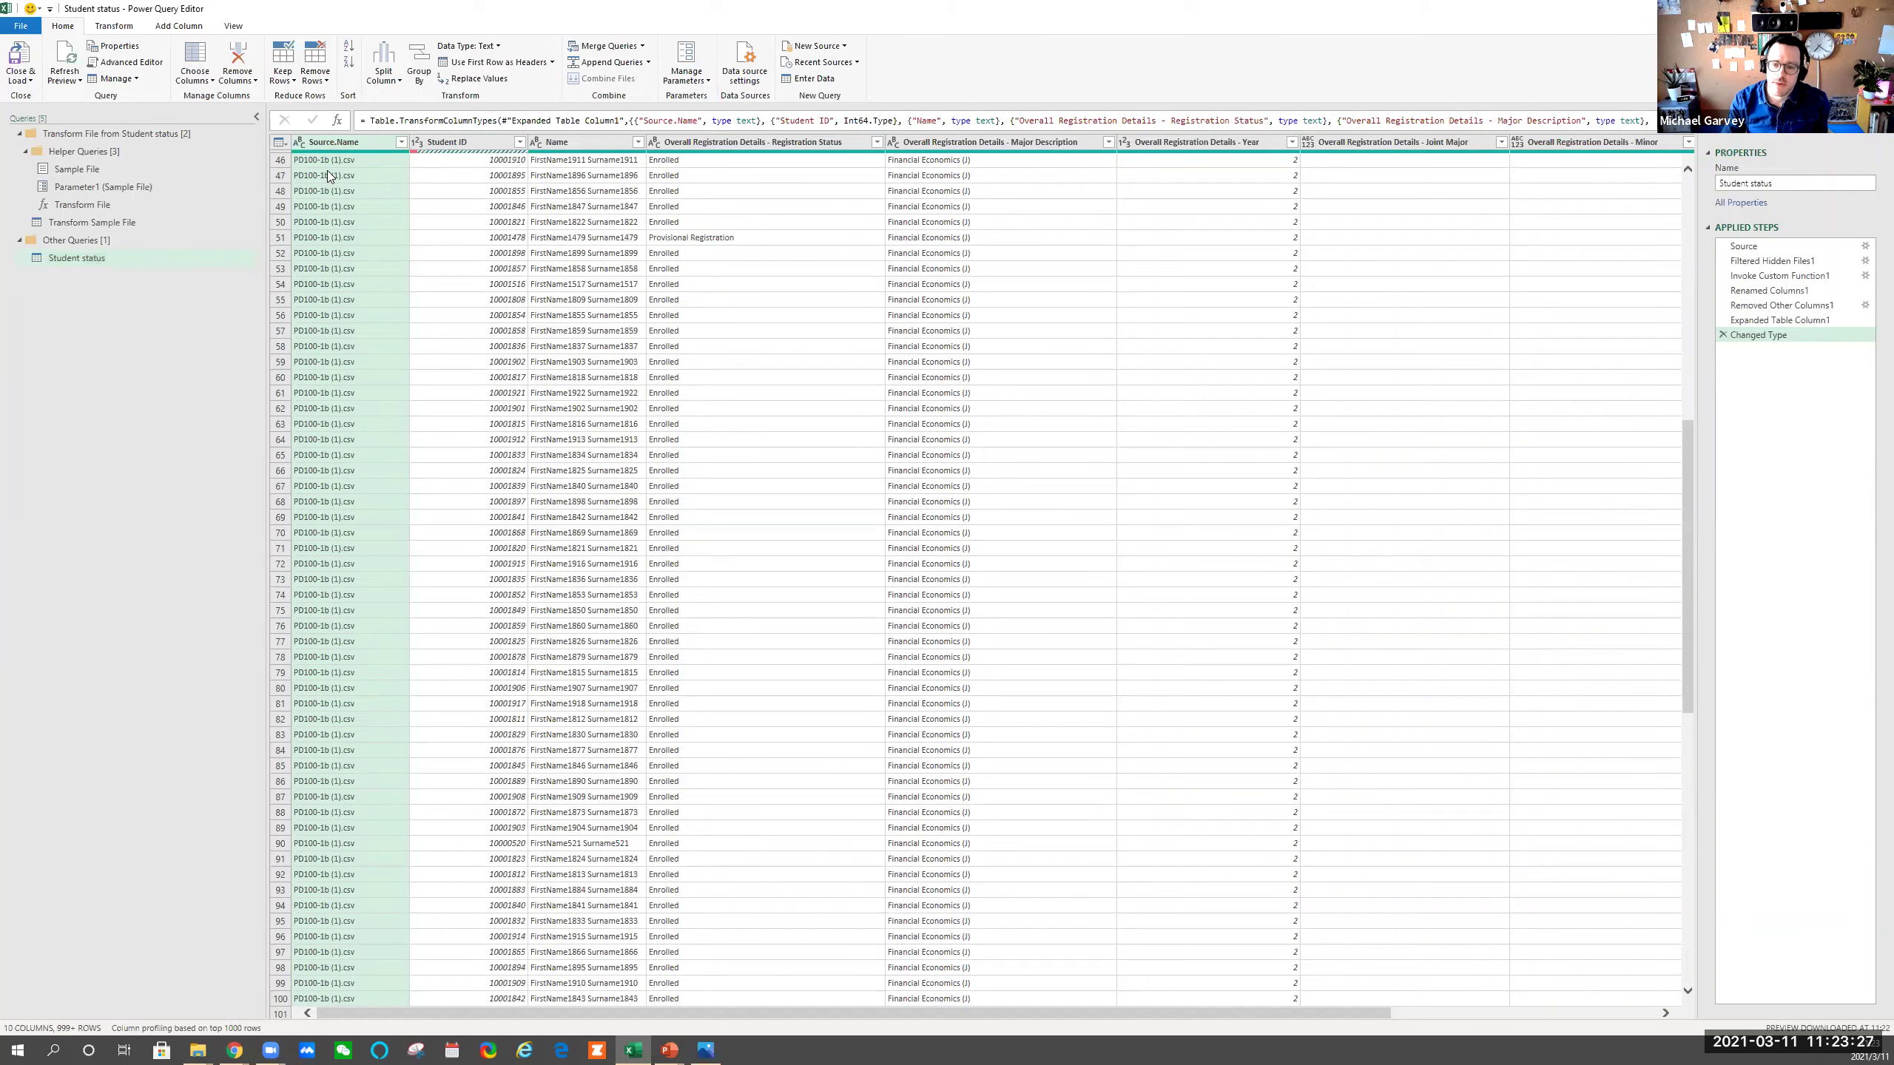
Examine the Source.Name column and the combined rows to see which CSV file each record comes from
left_click(327, 173)
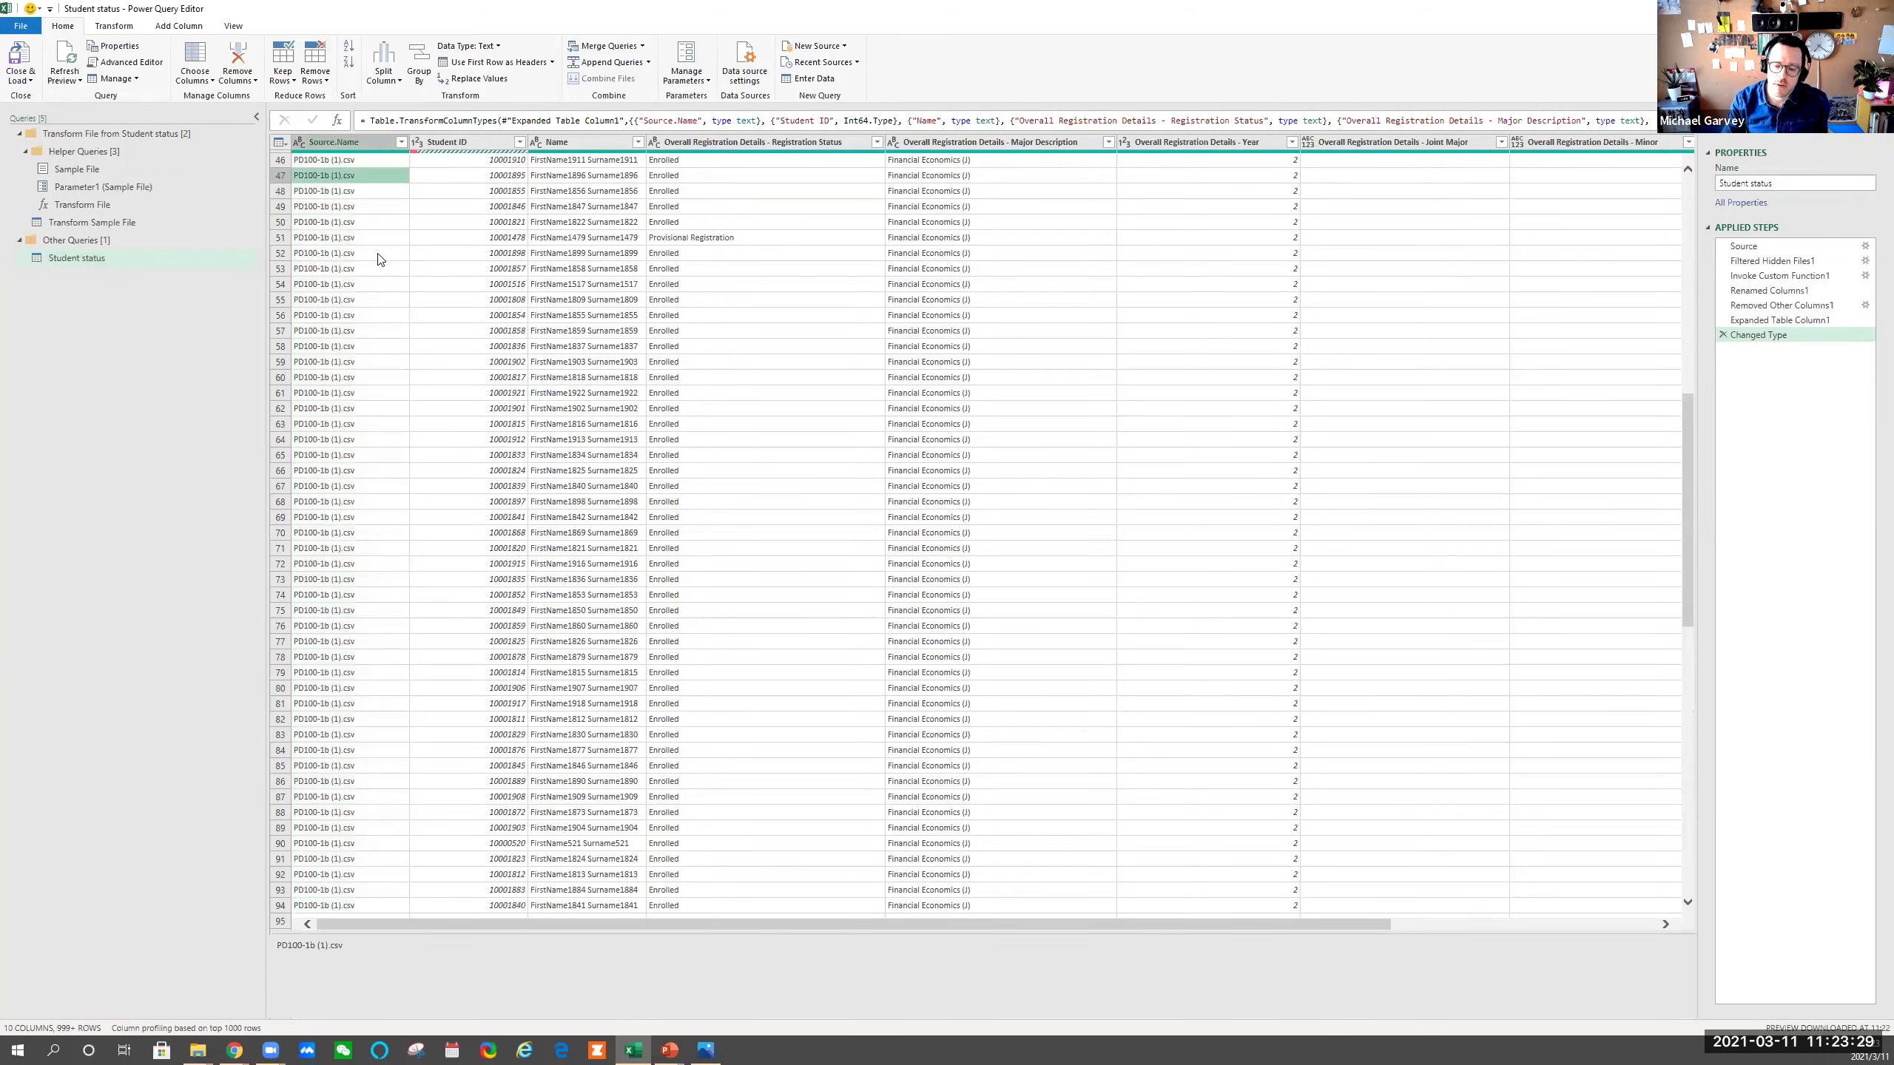
scroll(1237, 559, "down", 12)
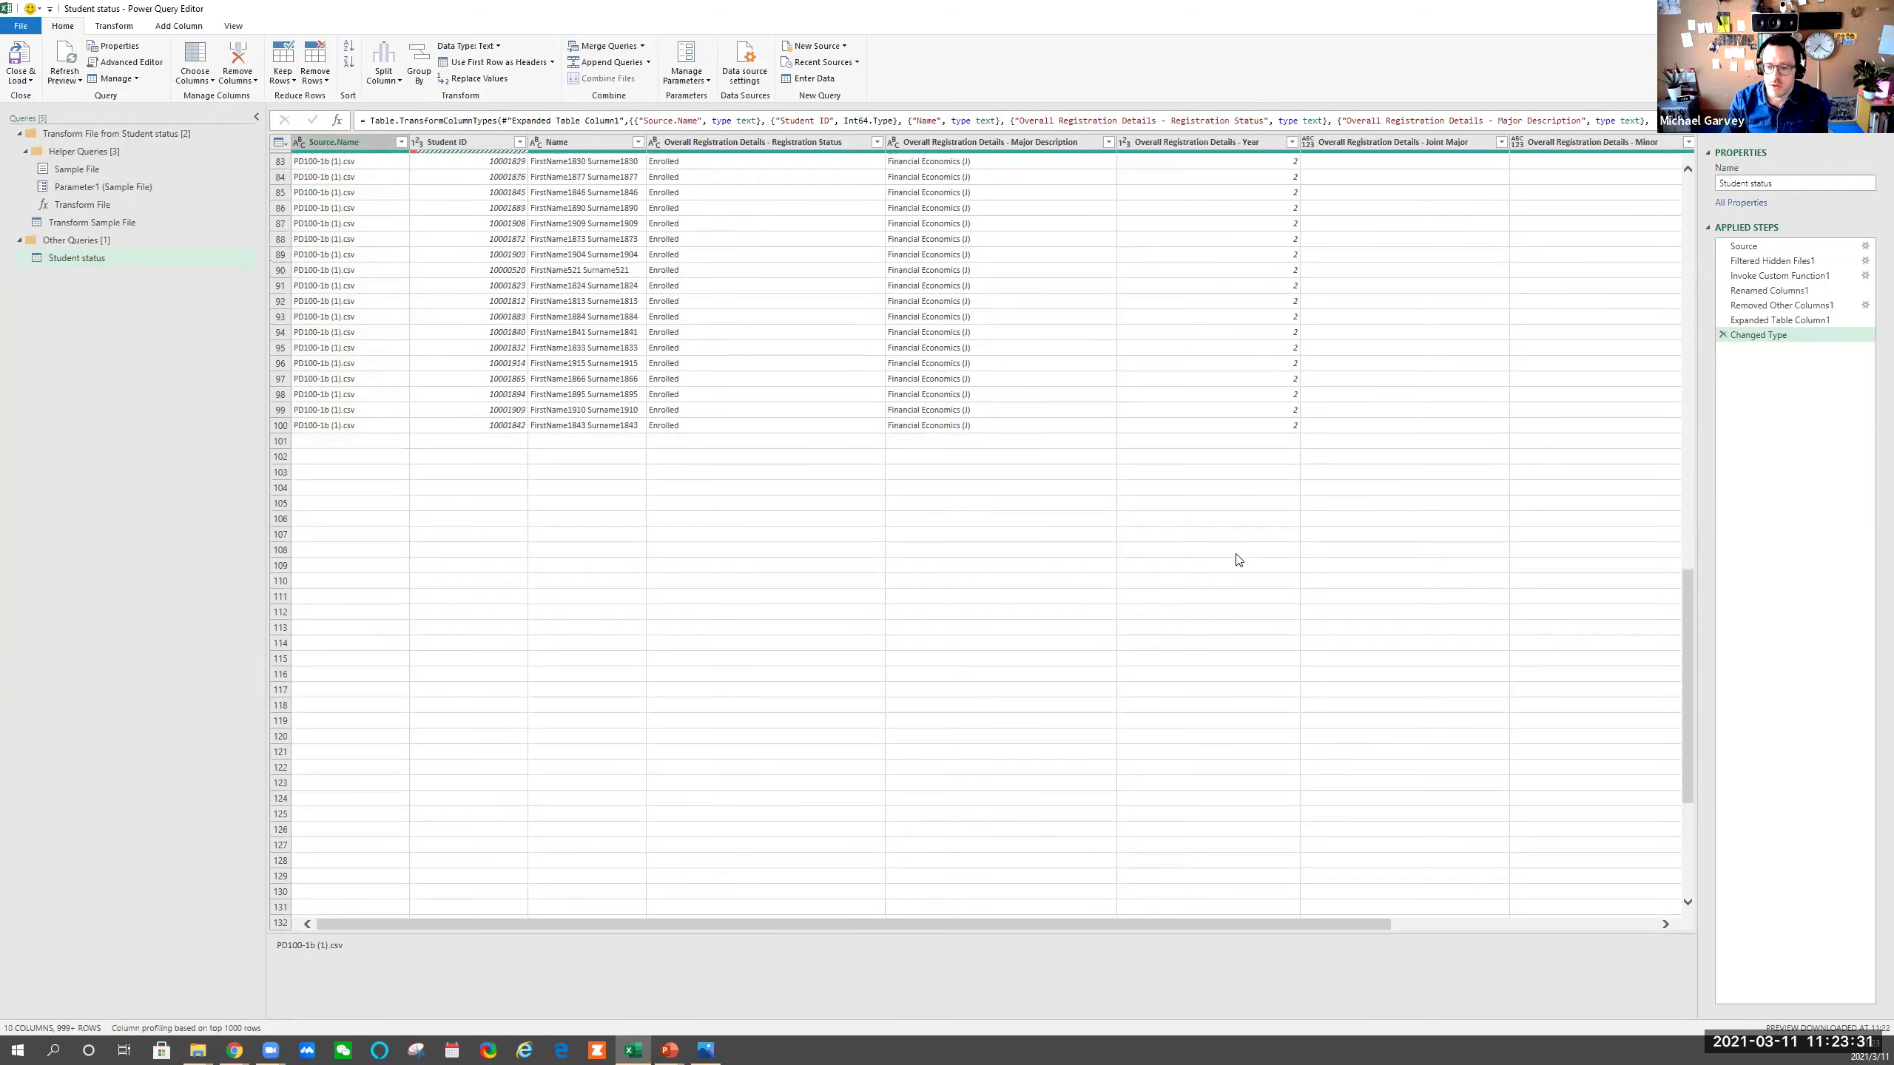
scroll(1193, 552, "down", 20)
left_click(339, 376)
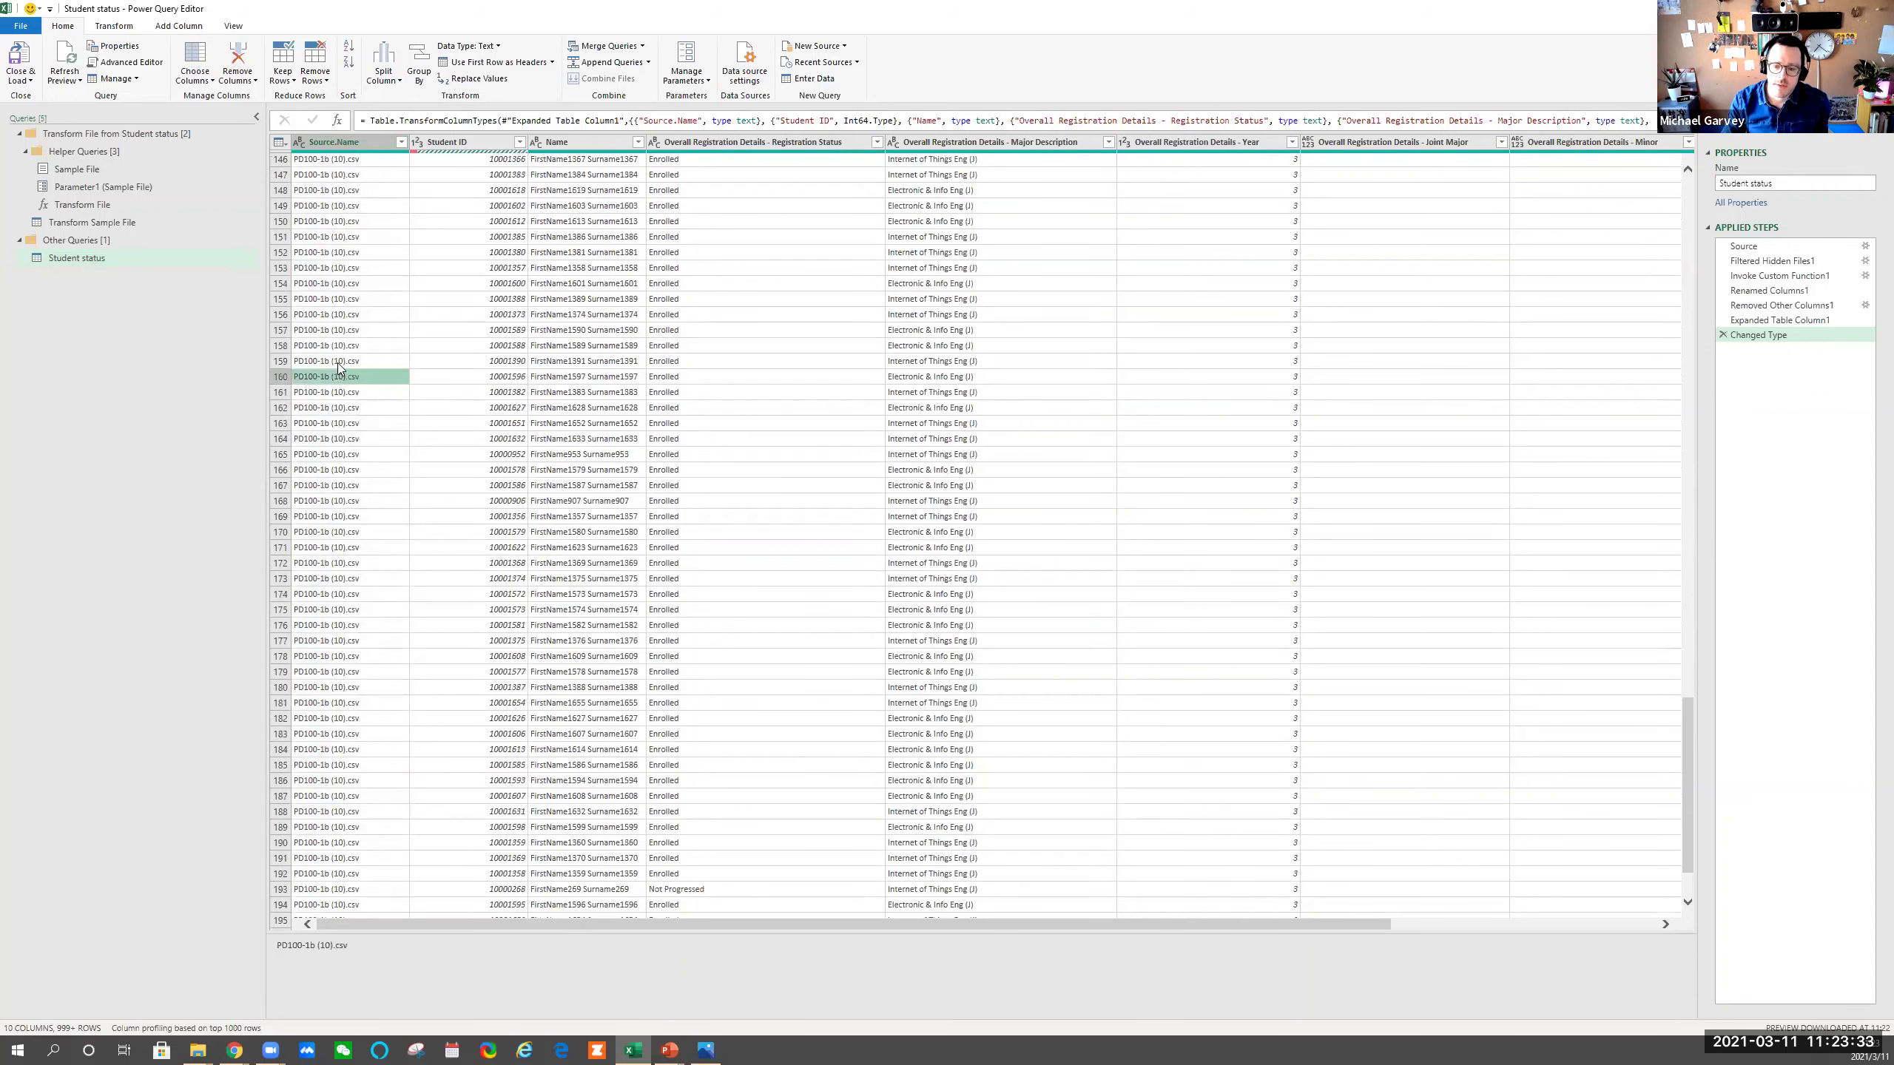
scroll(338, 369, "up", 20)
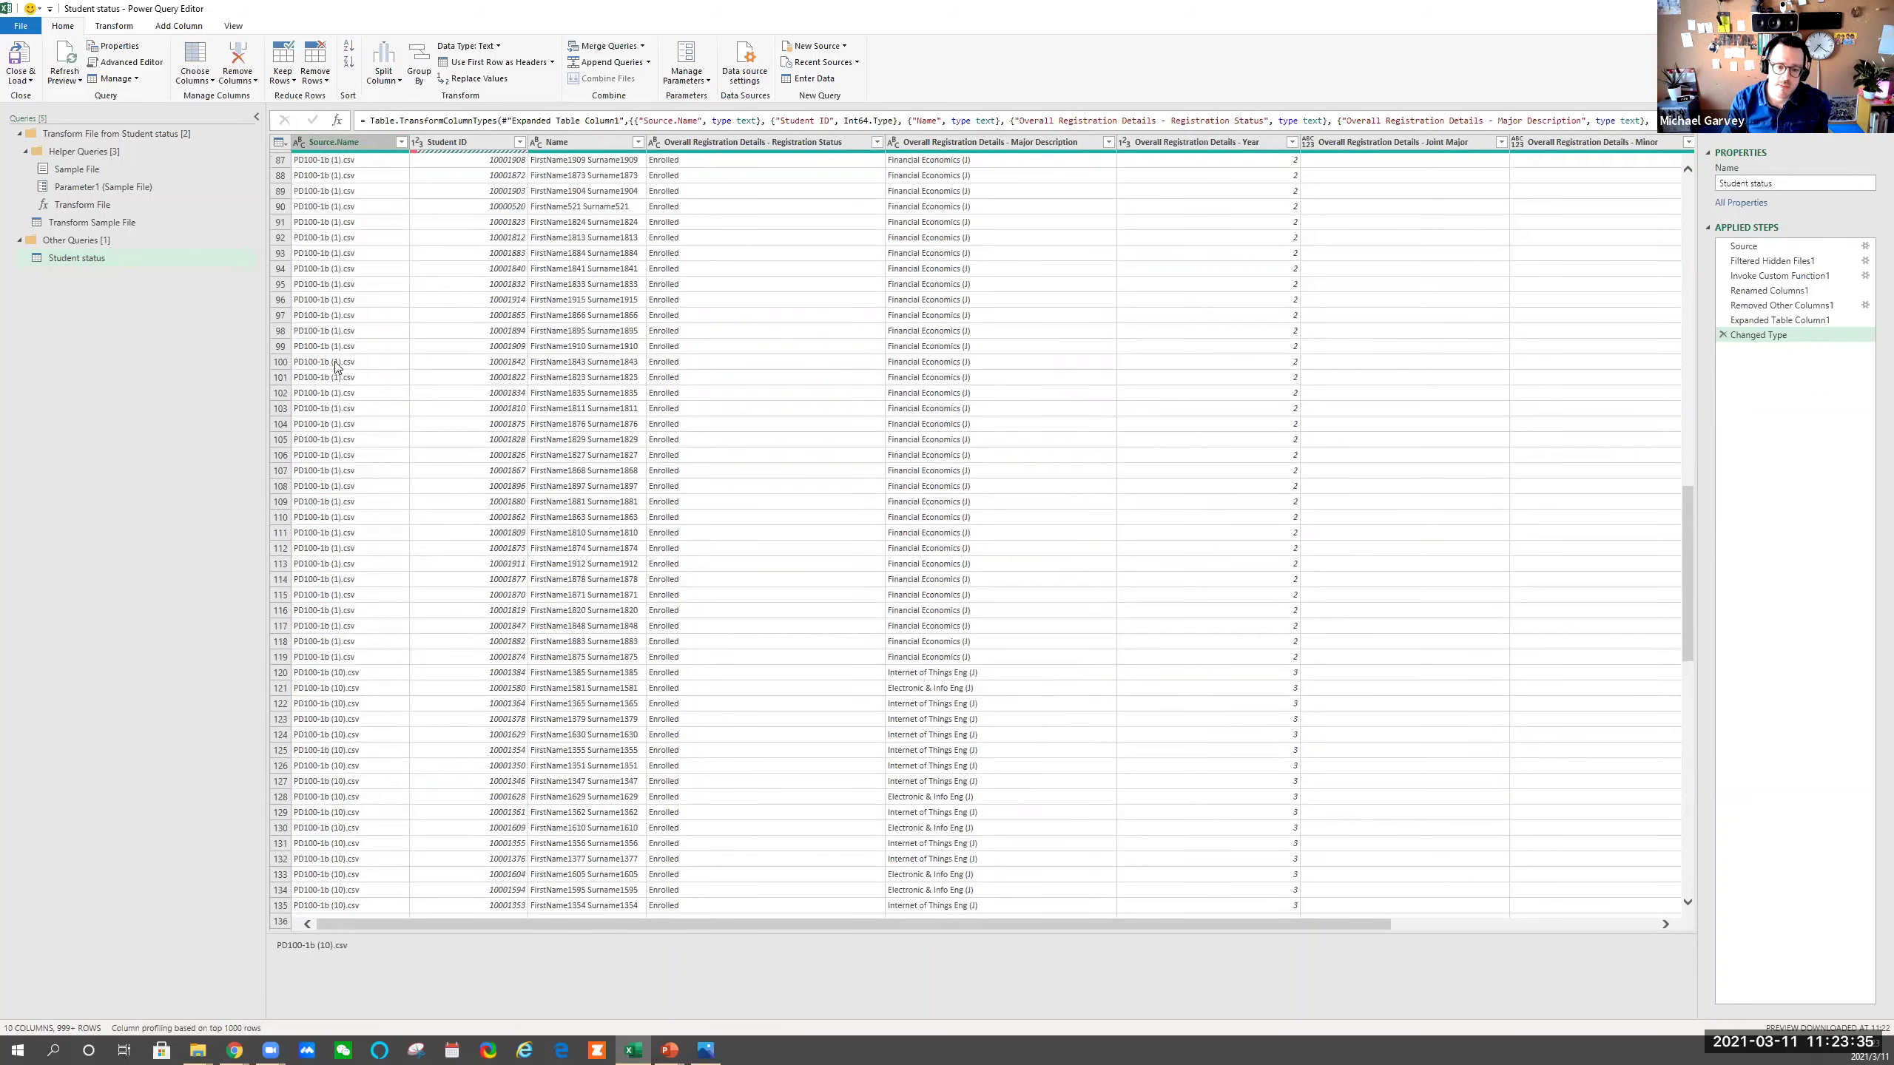
left_click(345, 317)
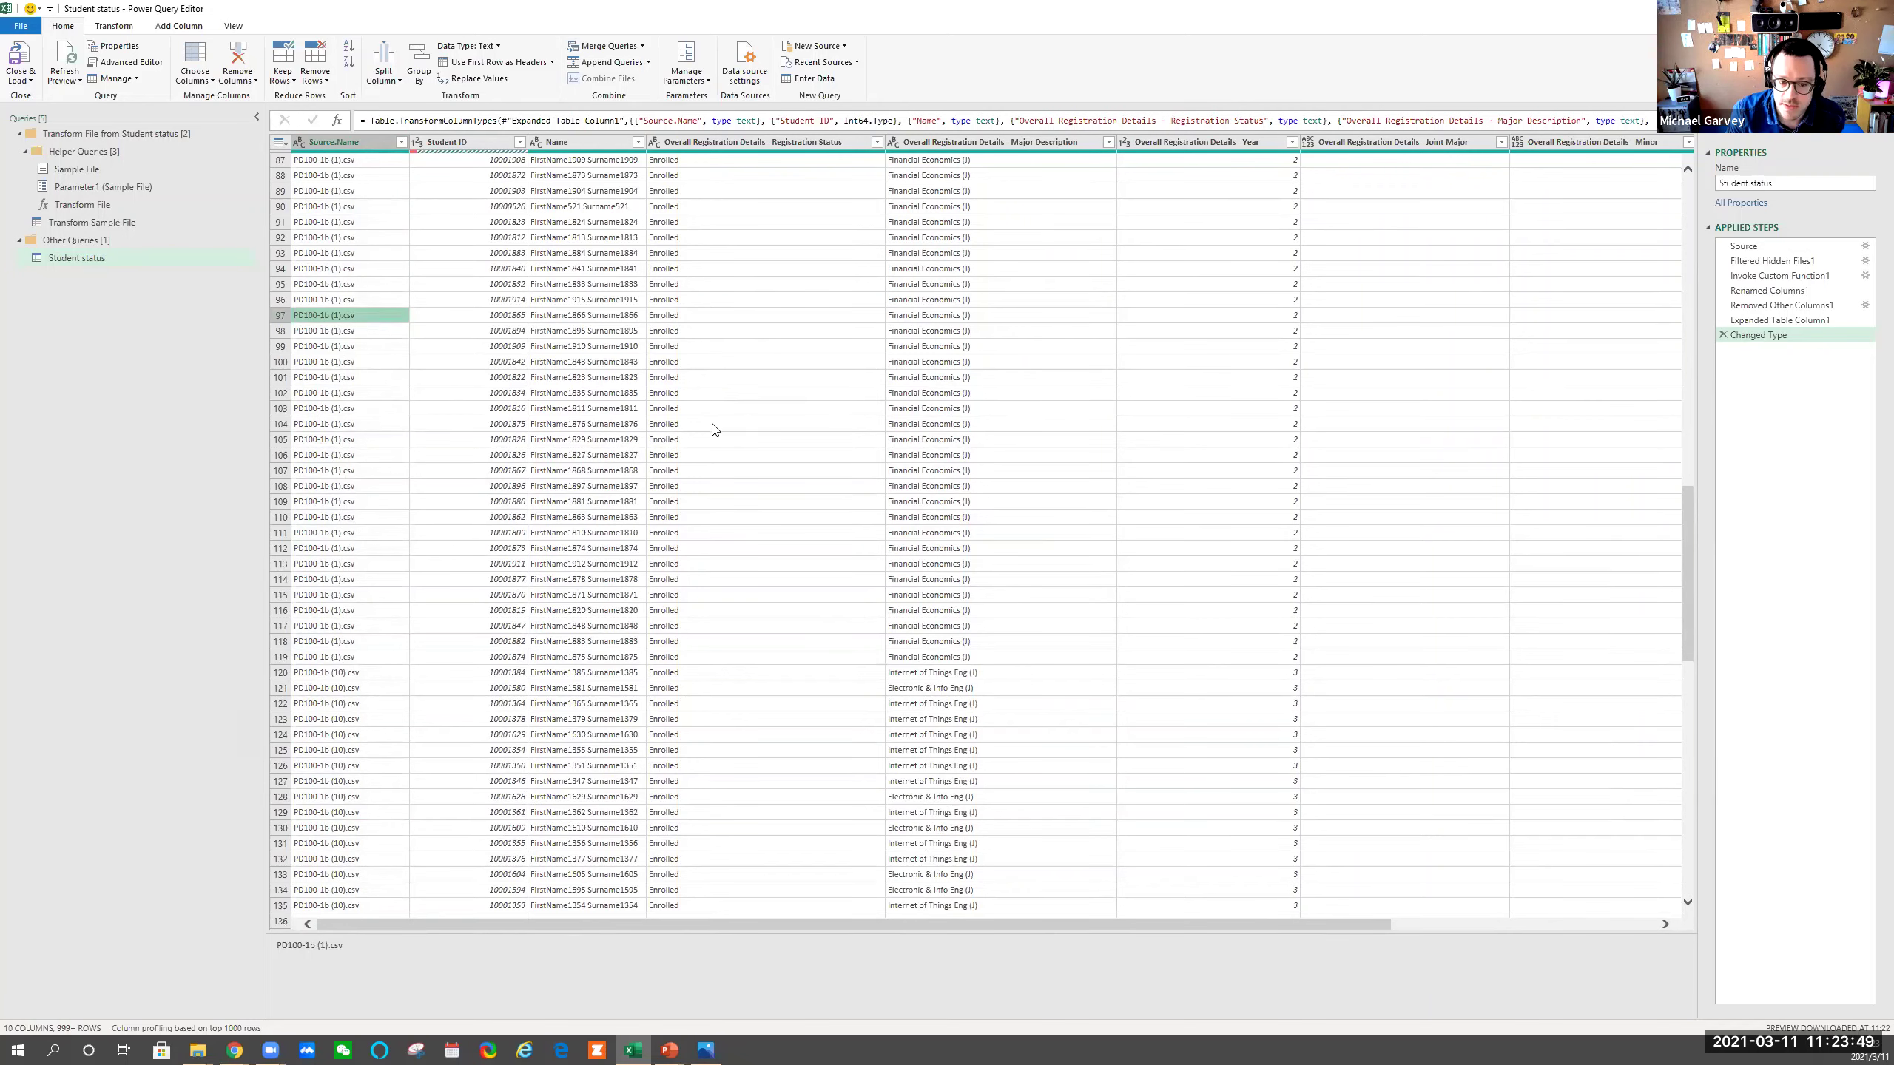
scroll(728, 540, "up", 20)
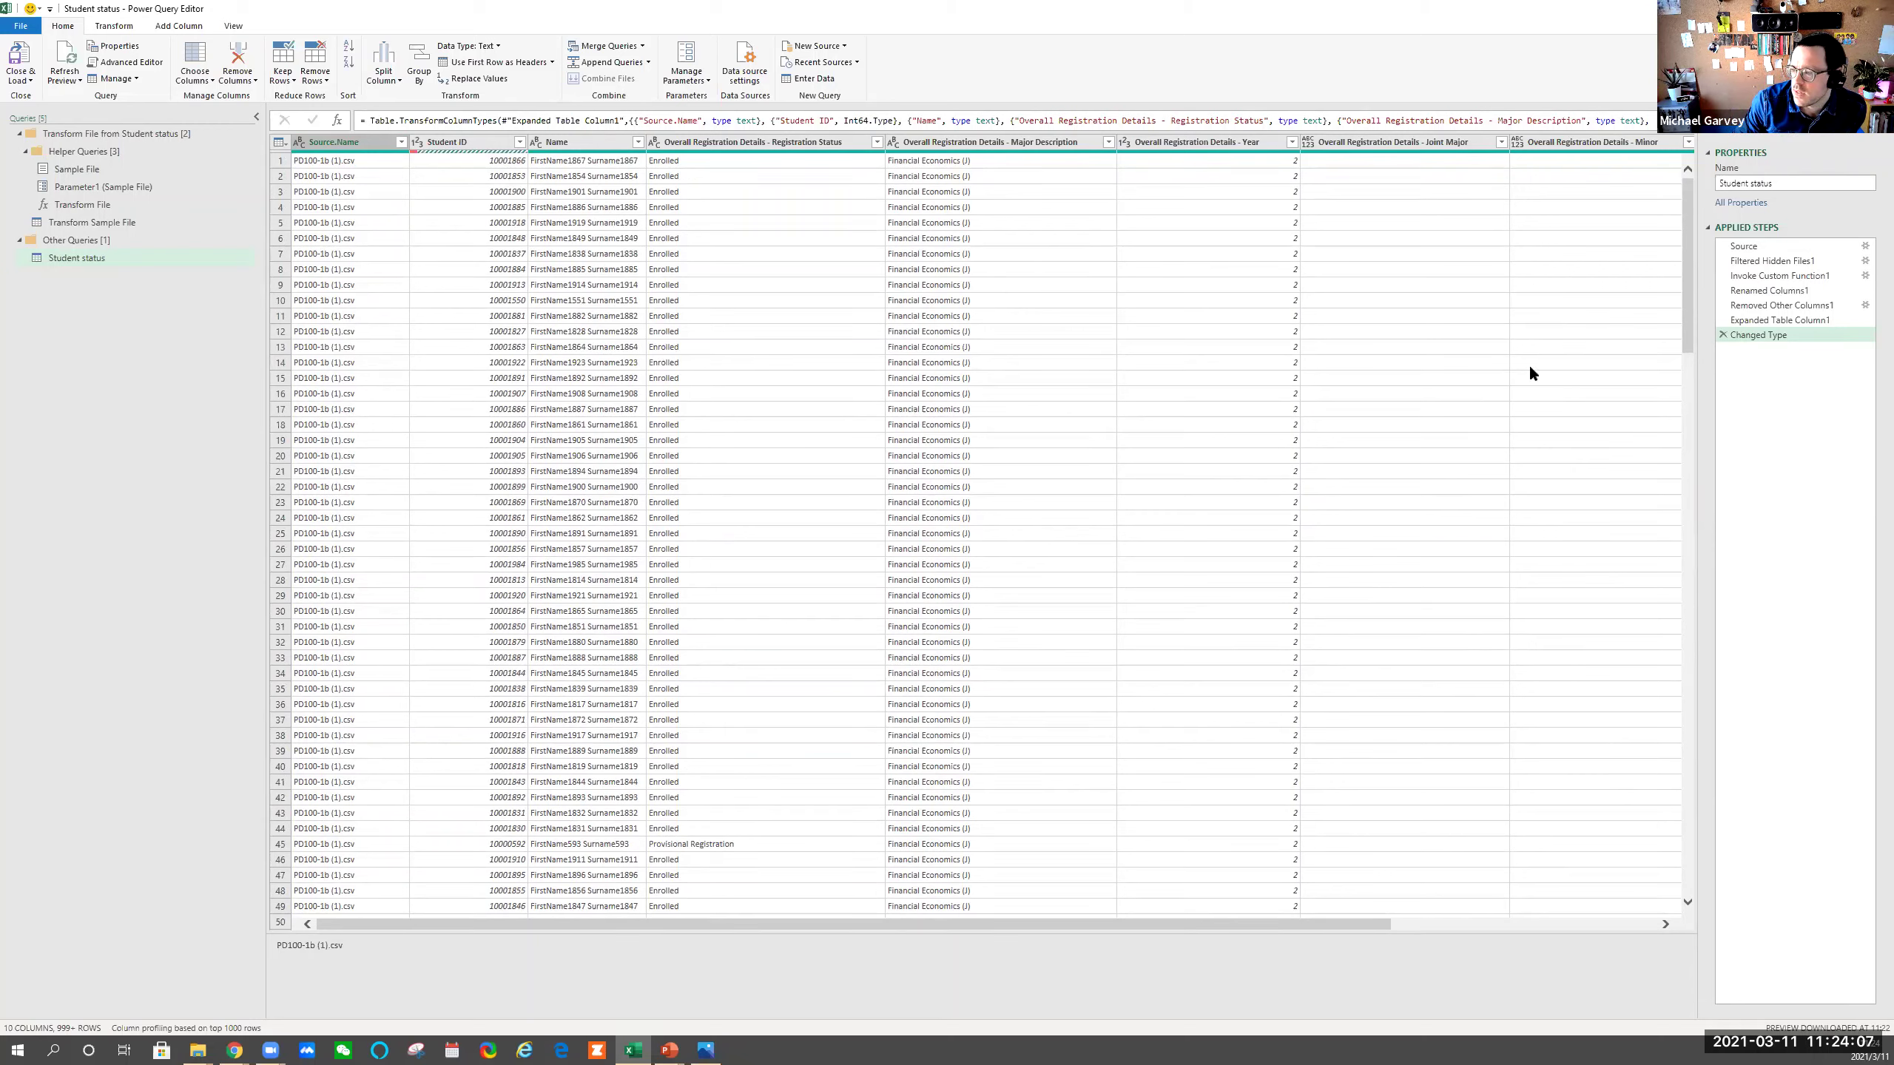
left_click(1398, 922)
left_click_drag(1603, 923, 1244, 925)
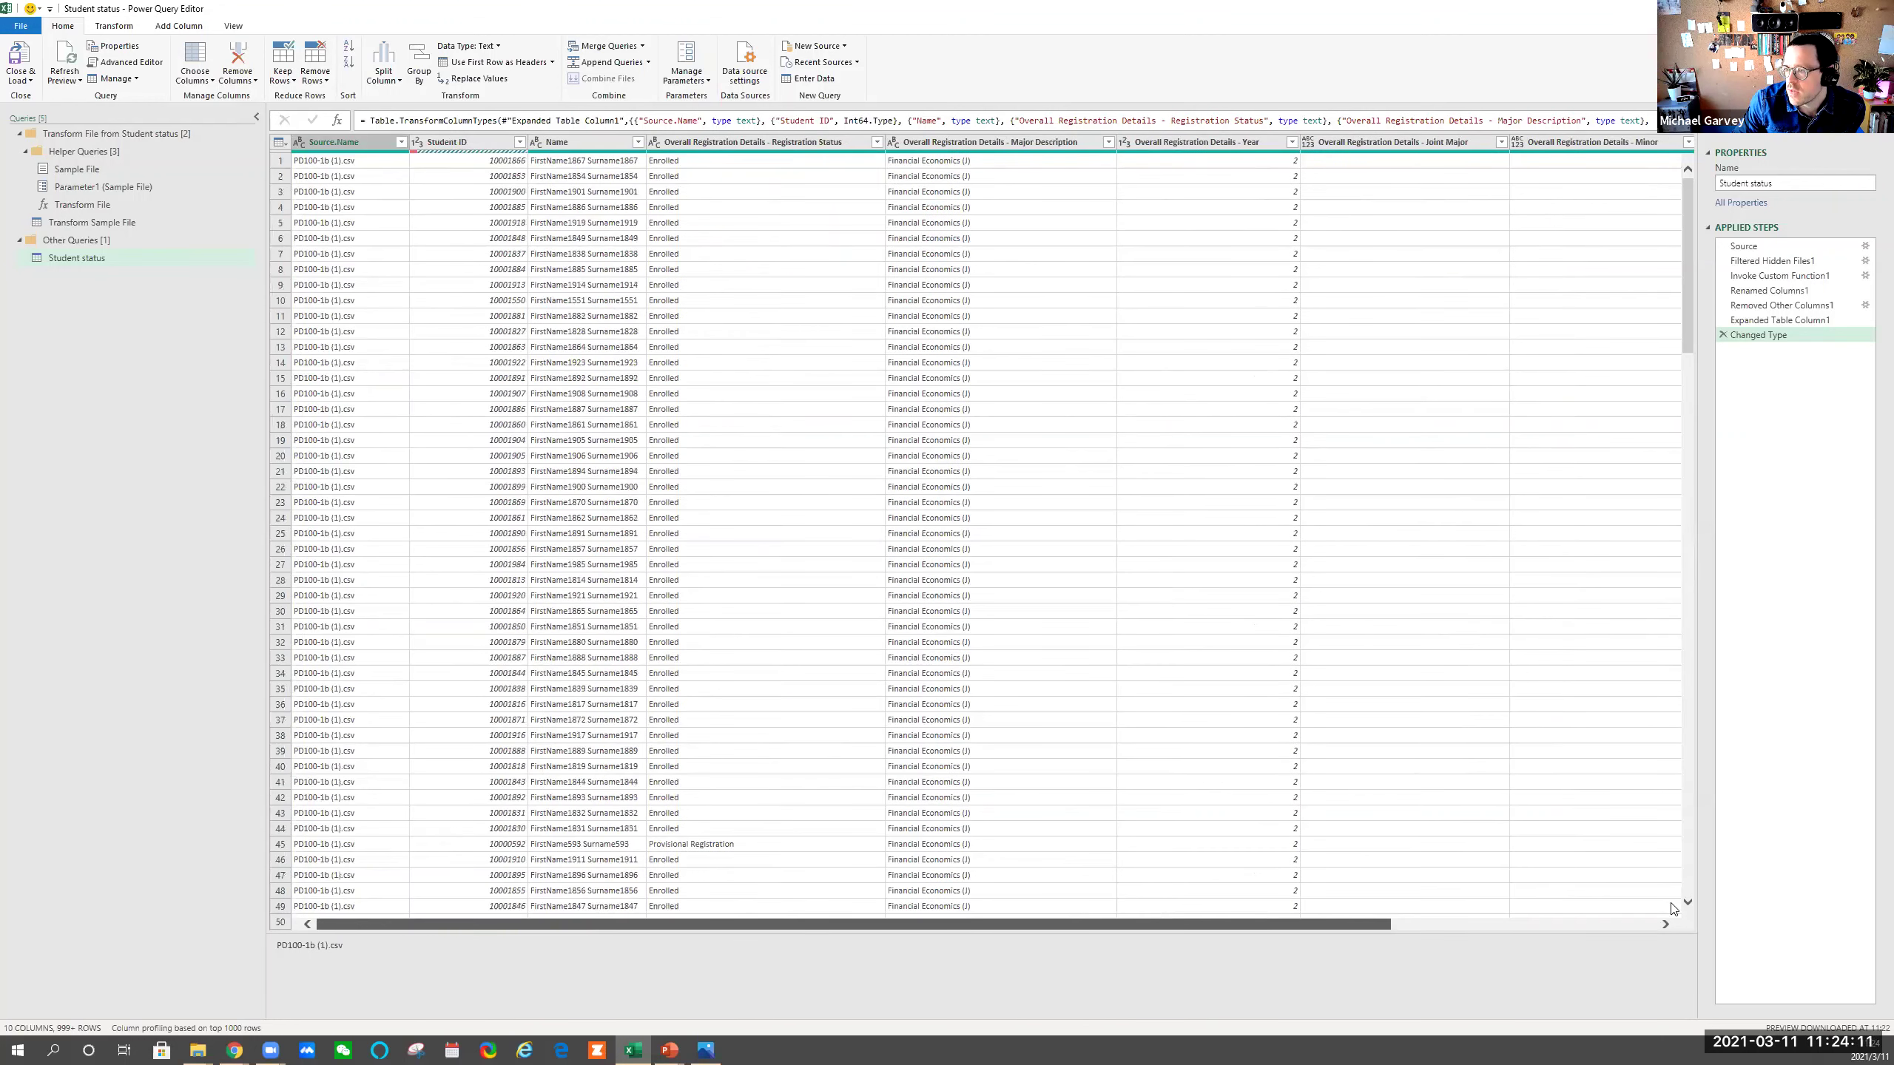
left_click_drag(1674, 909, 1012, 905)
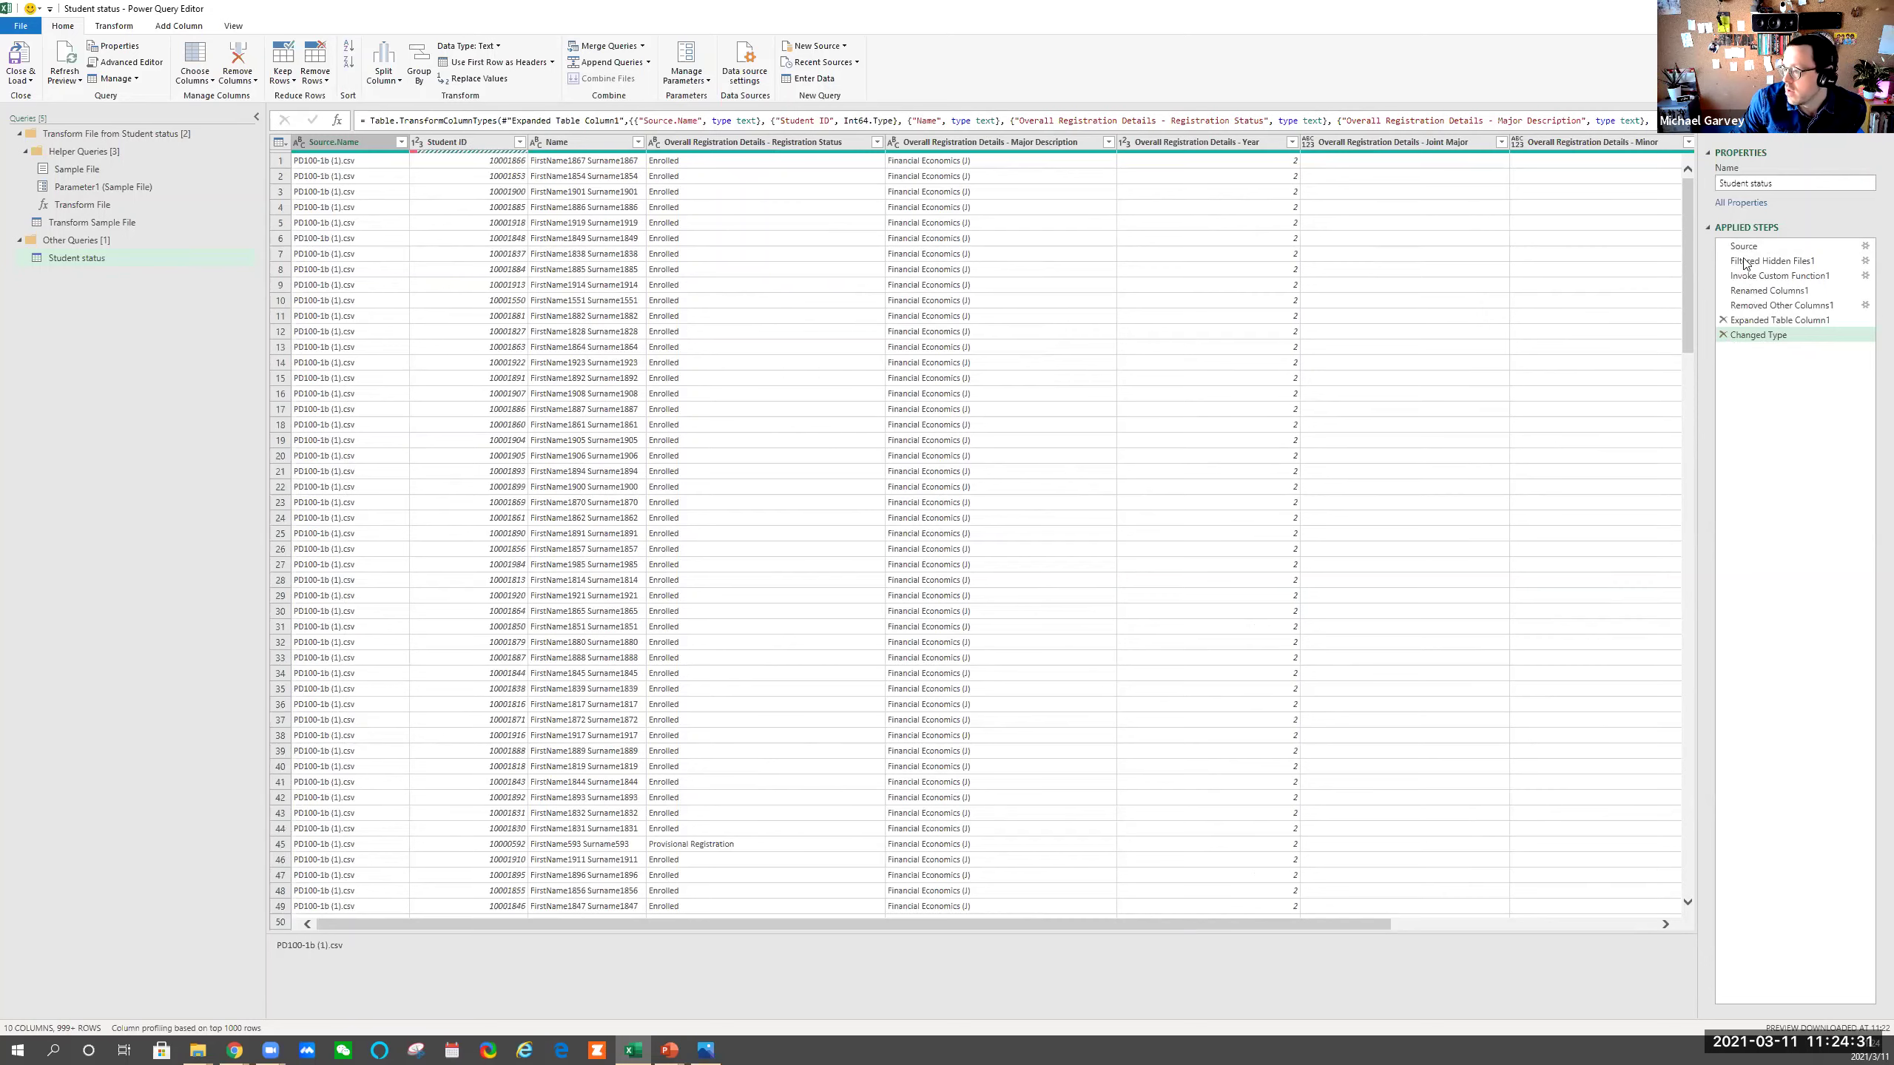
Review each applied step of the Student status query in order, from Source through Changed Type
left_click(1814, 248)
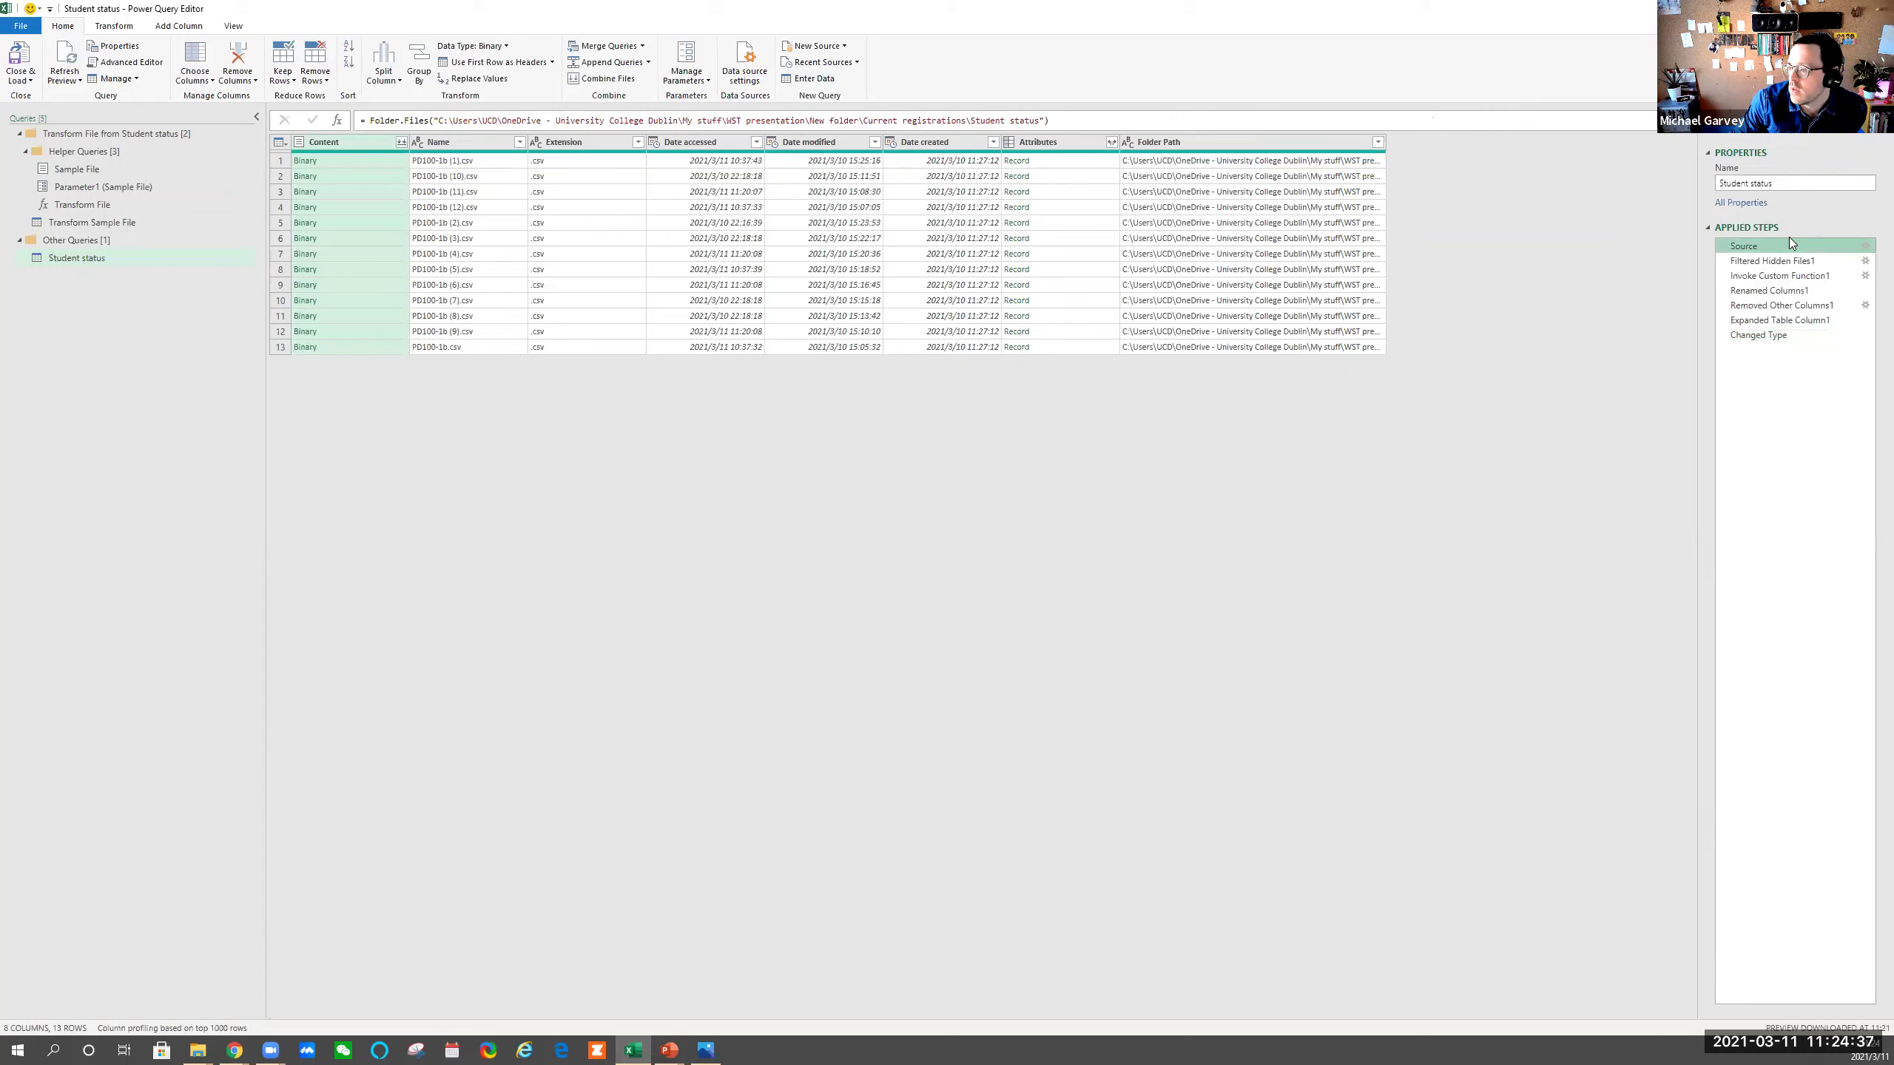
left_click(1788, 262)
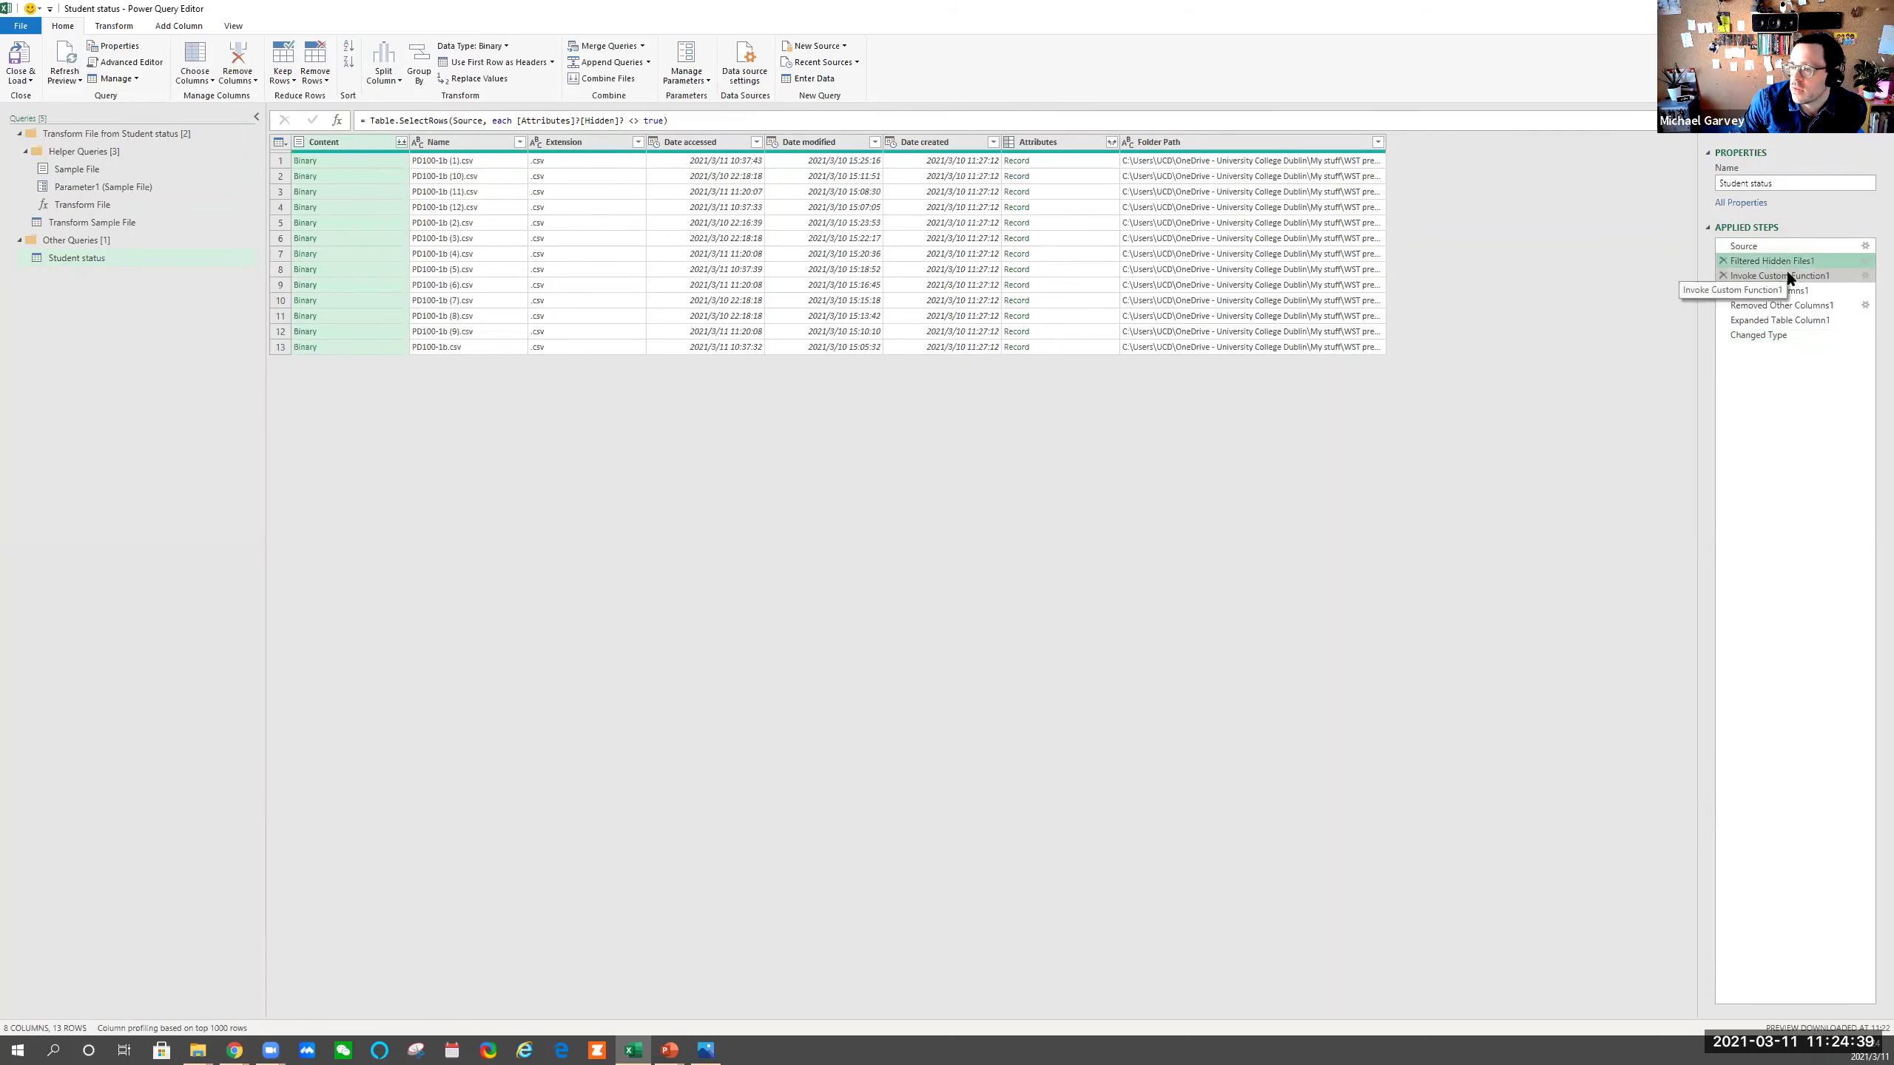
left_click(1789, 274)
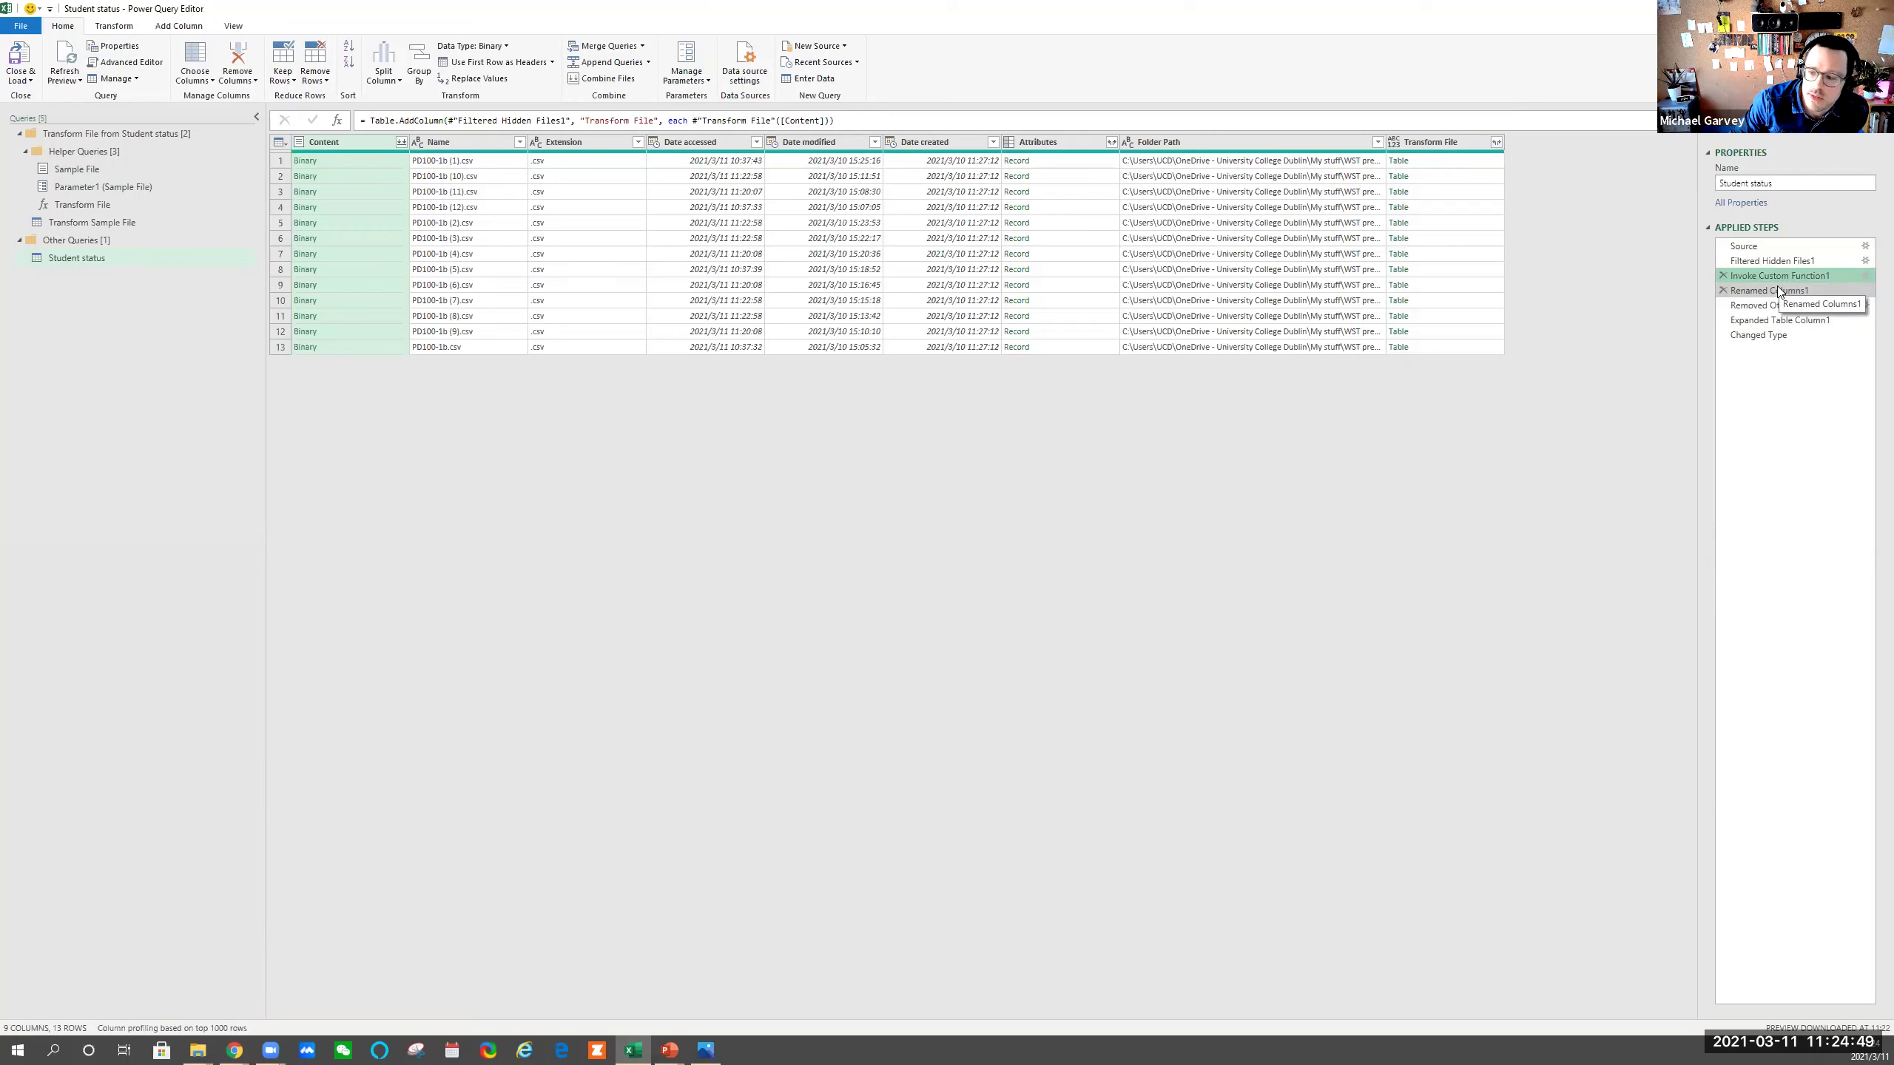
left_click(1779, 292)
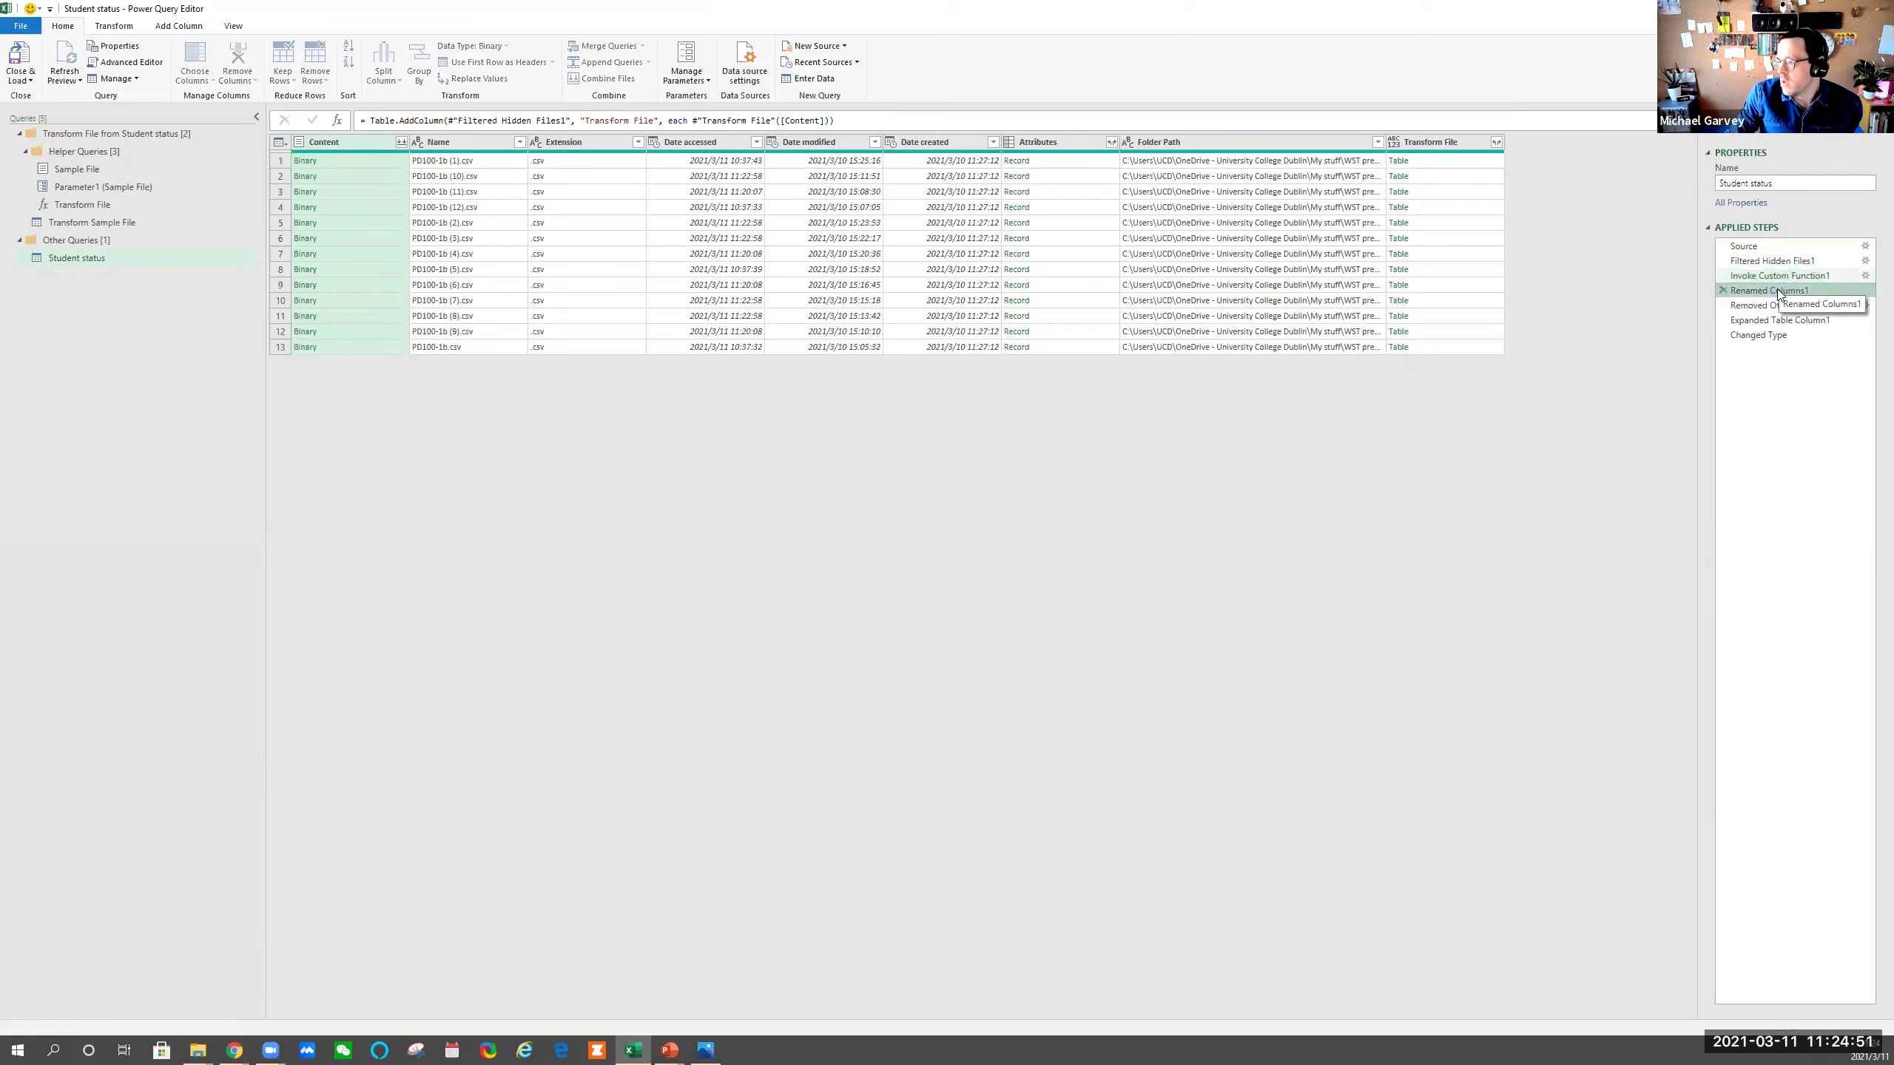
left_click(1770, 306)
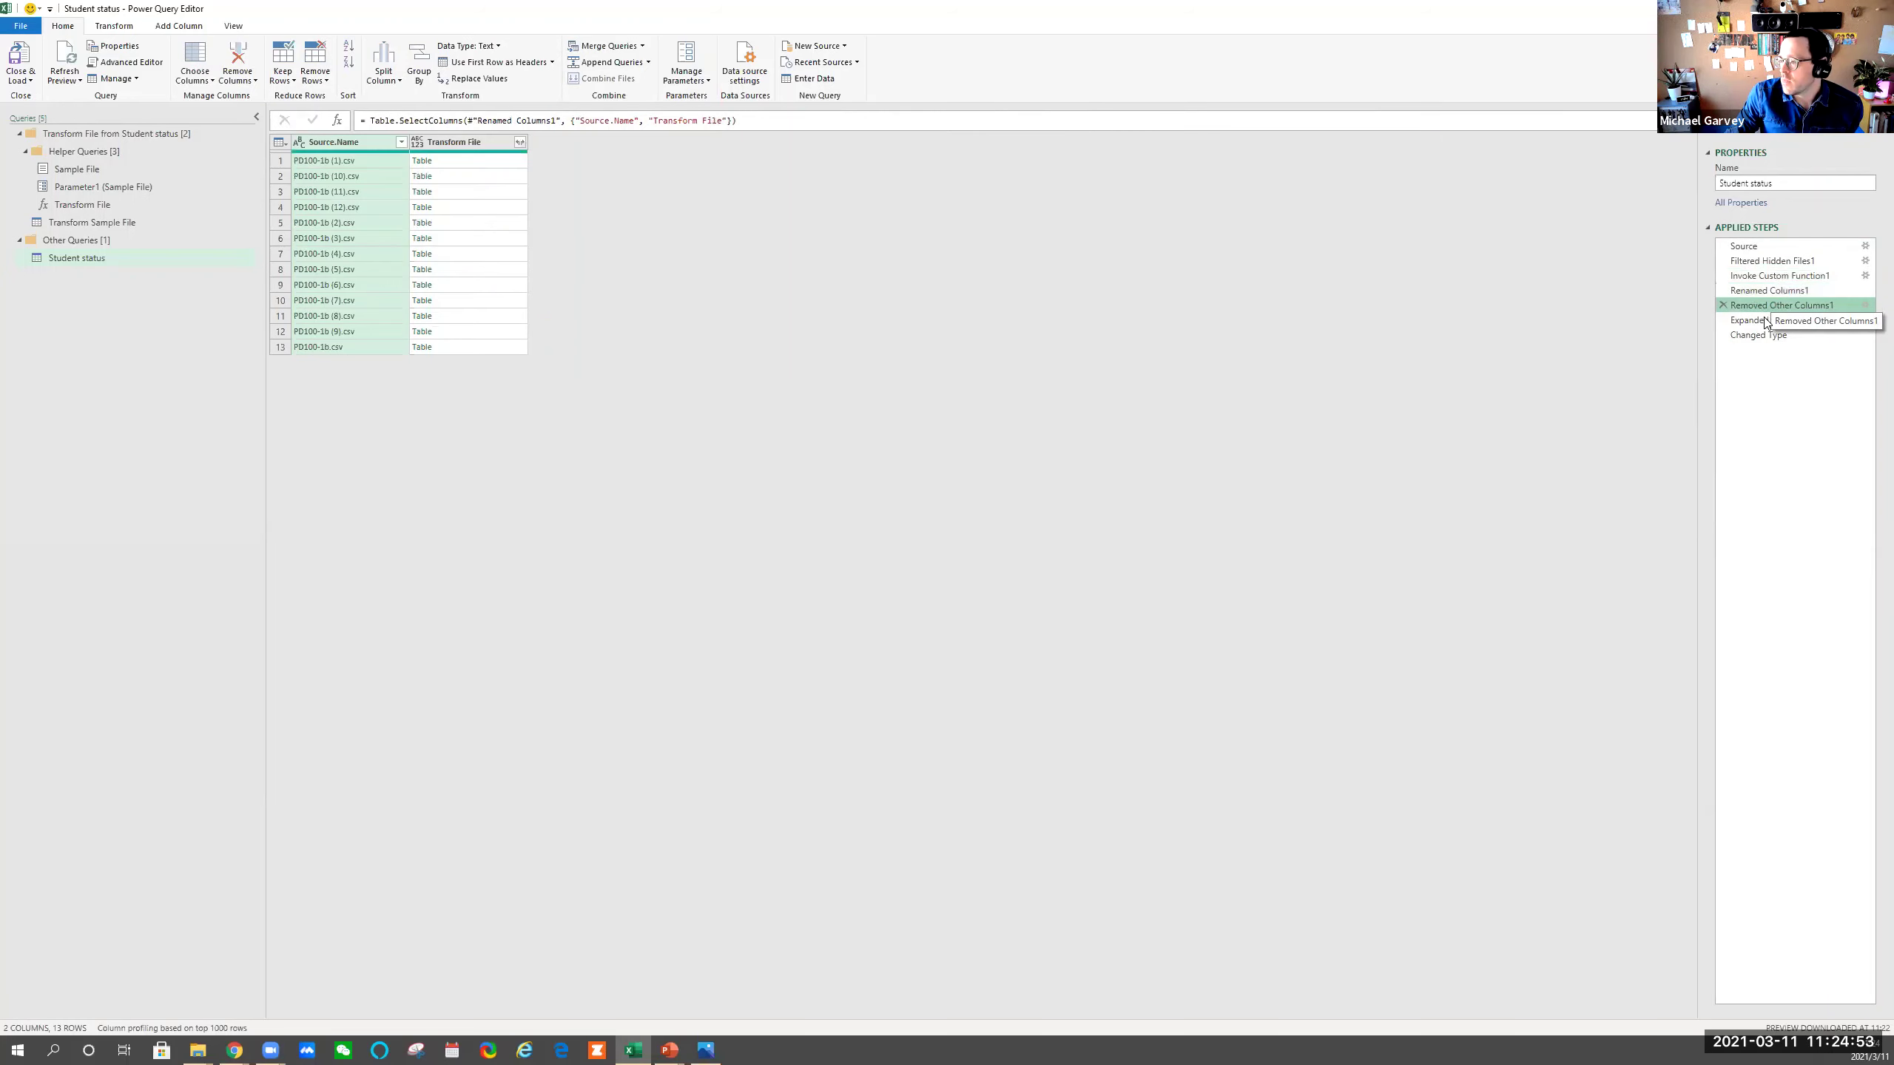
left_click(1766, 321)
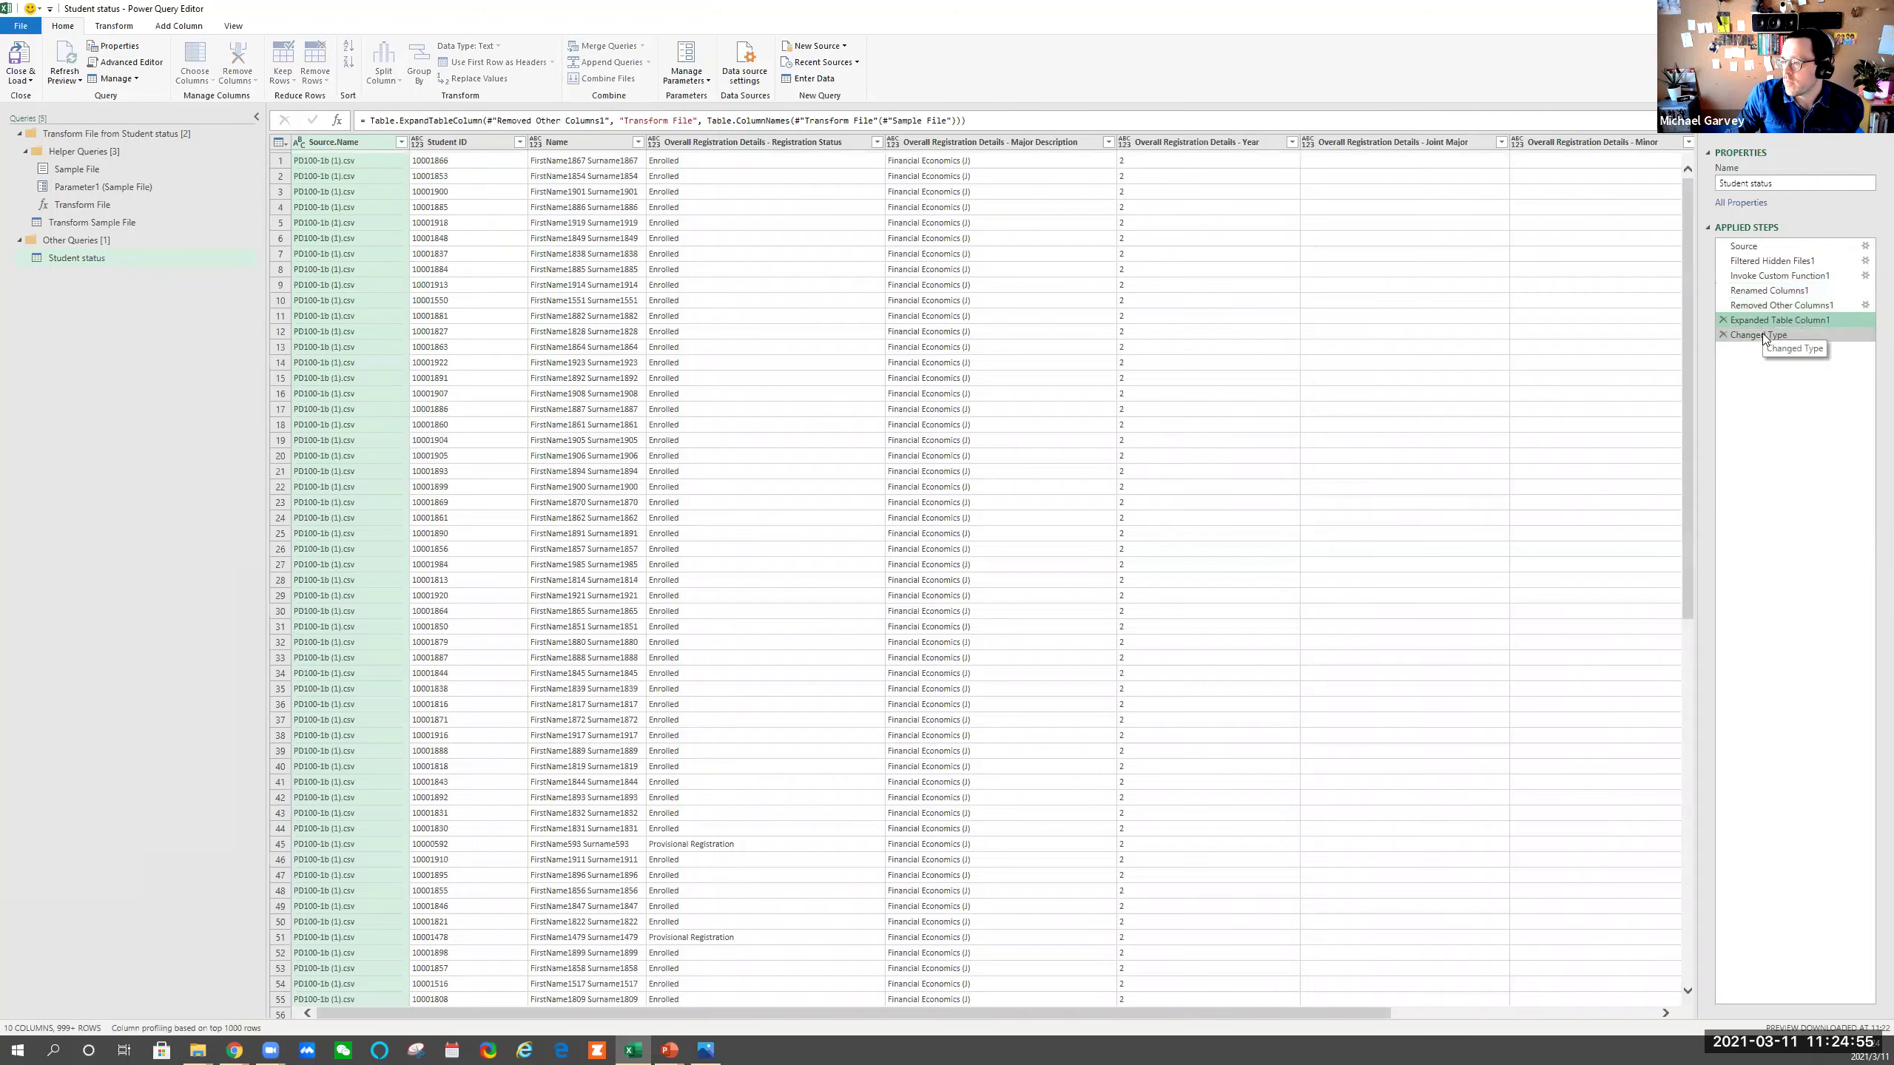
left_click(1761, 336)
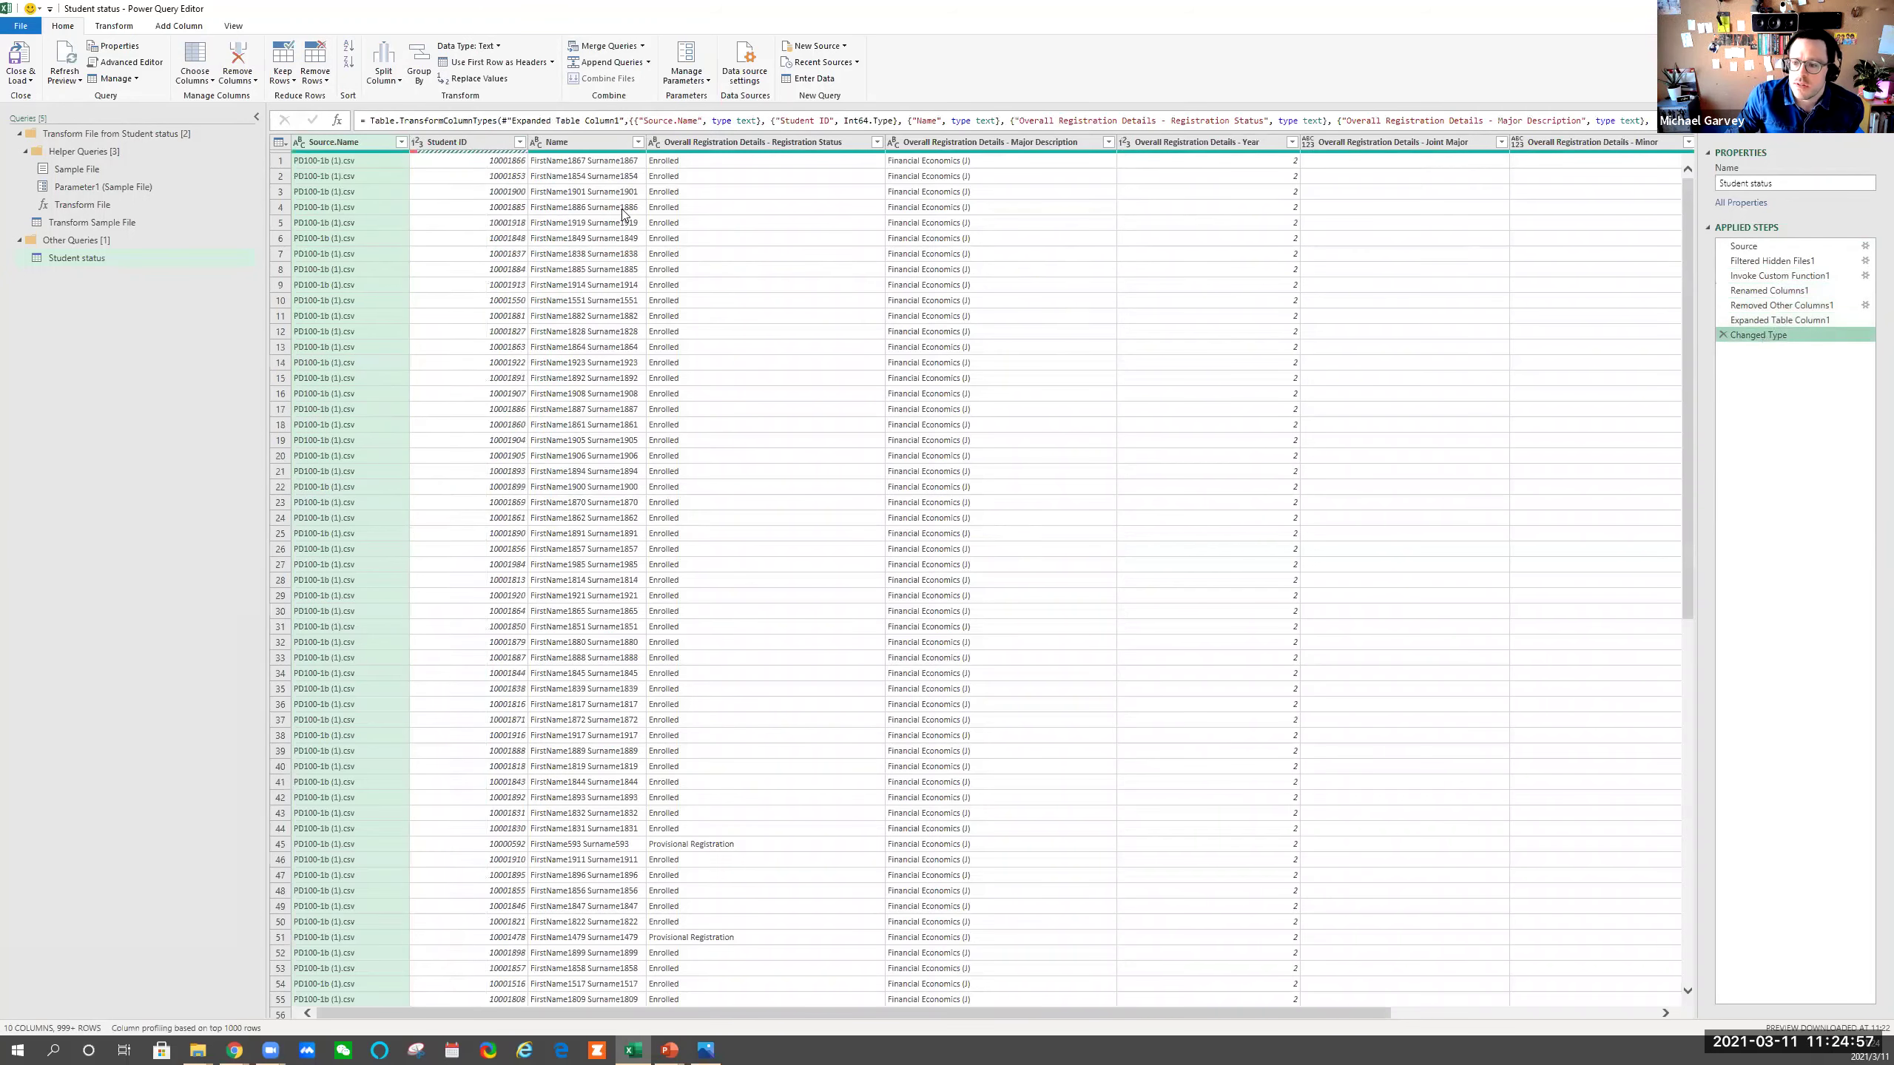
Remove the Source.Name, Overall Registration Details - Joint Major and Overall Registration Details - Minor columns from the Student status query
right_click(320, 145)
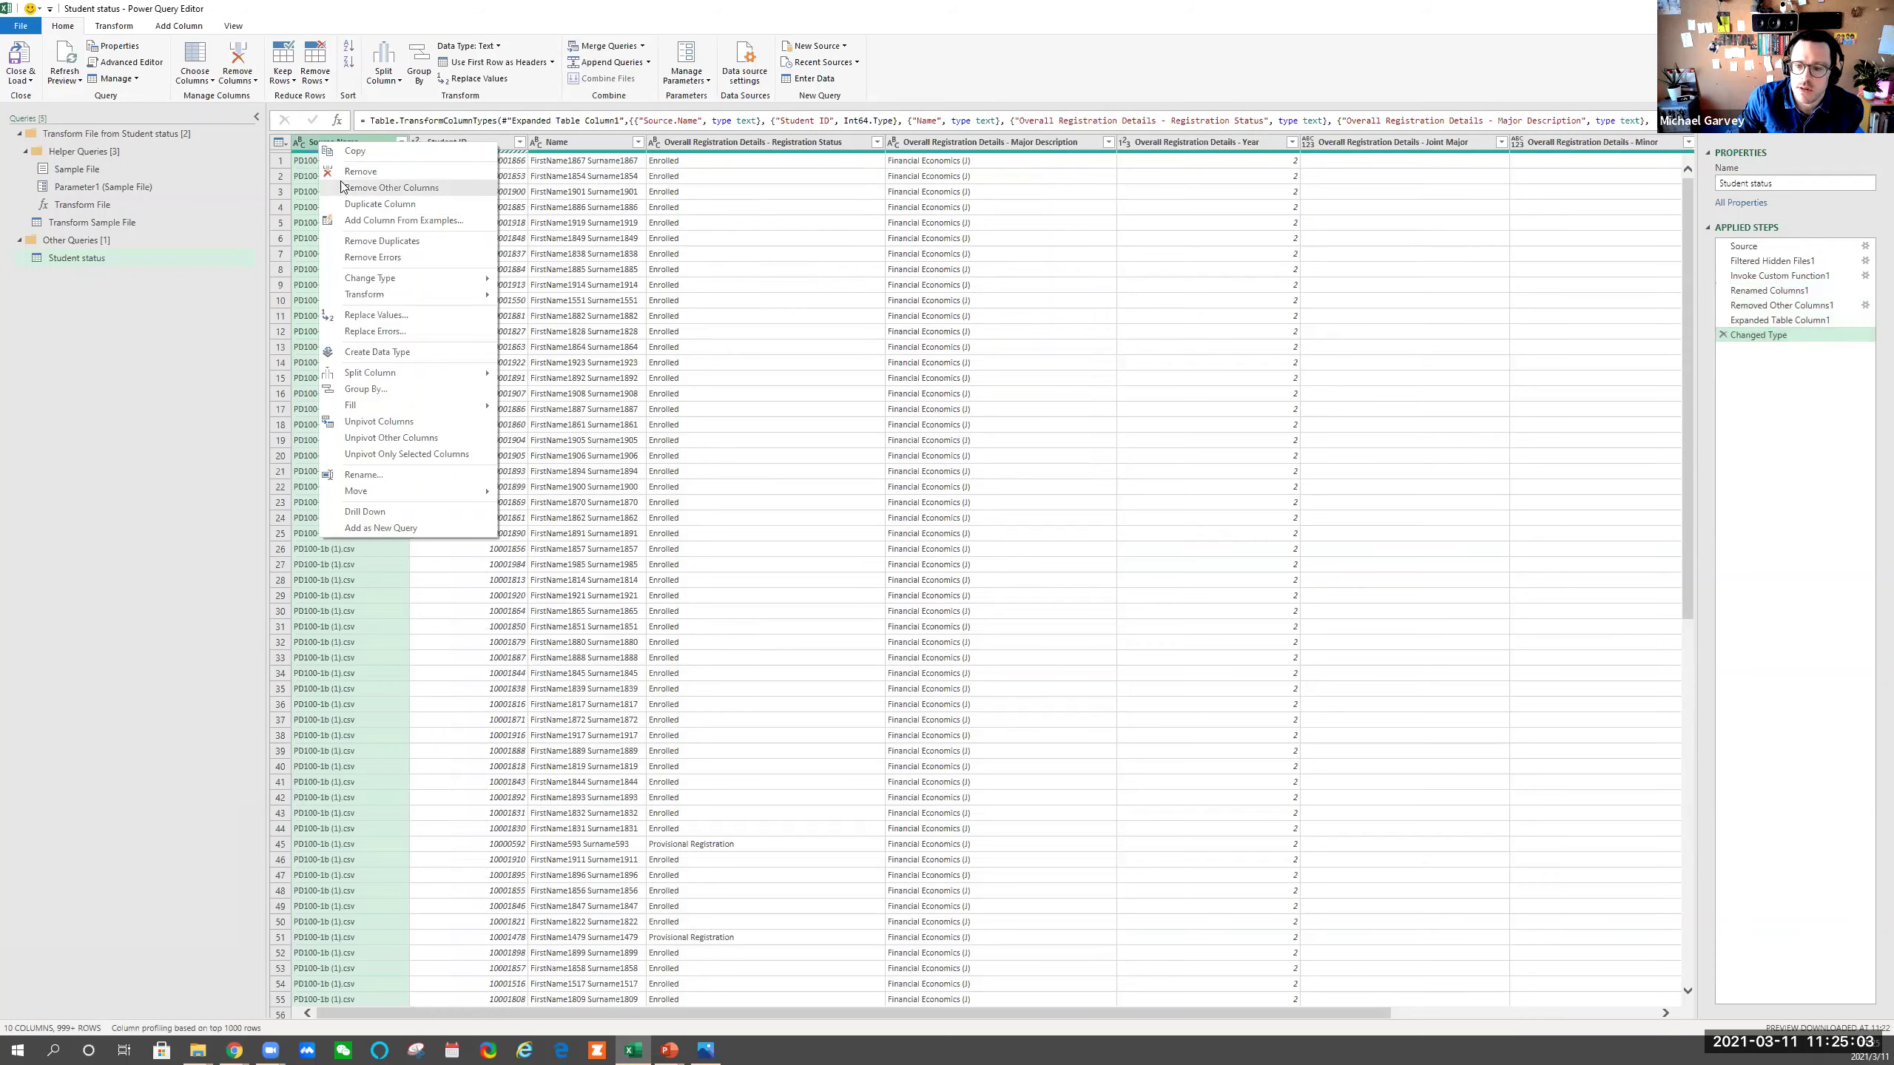
left_click(342, 170)
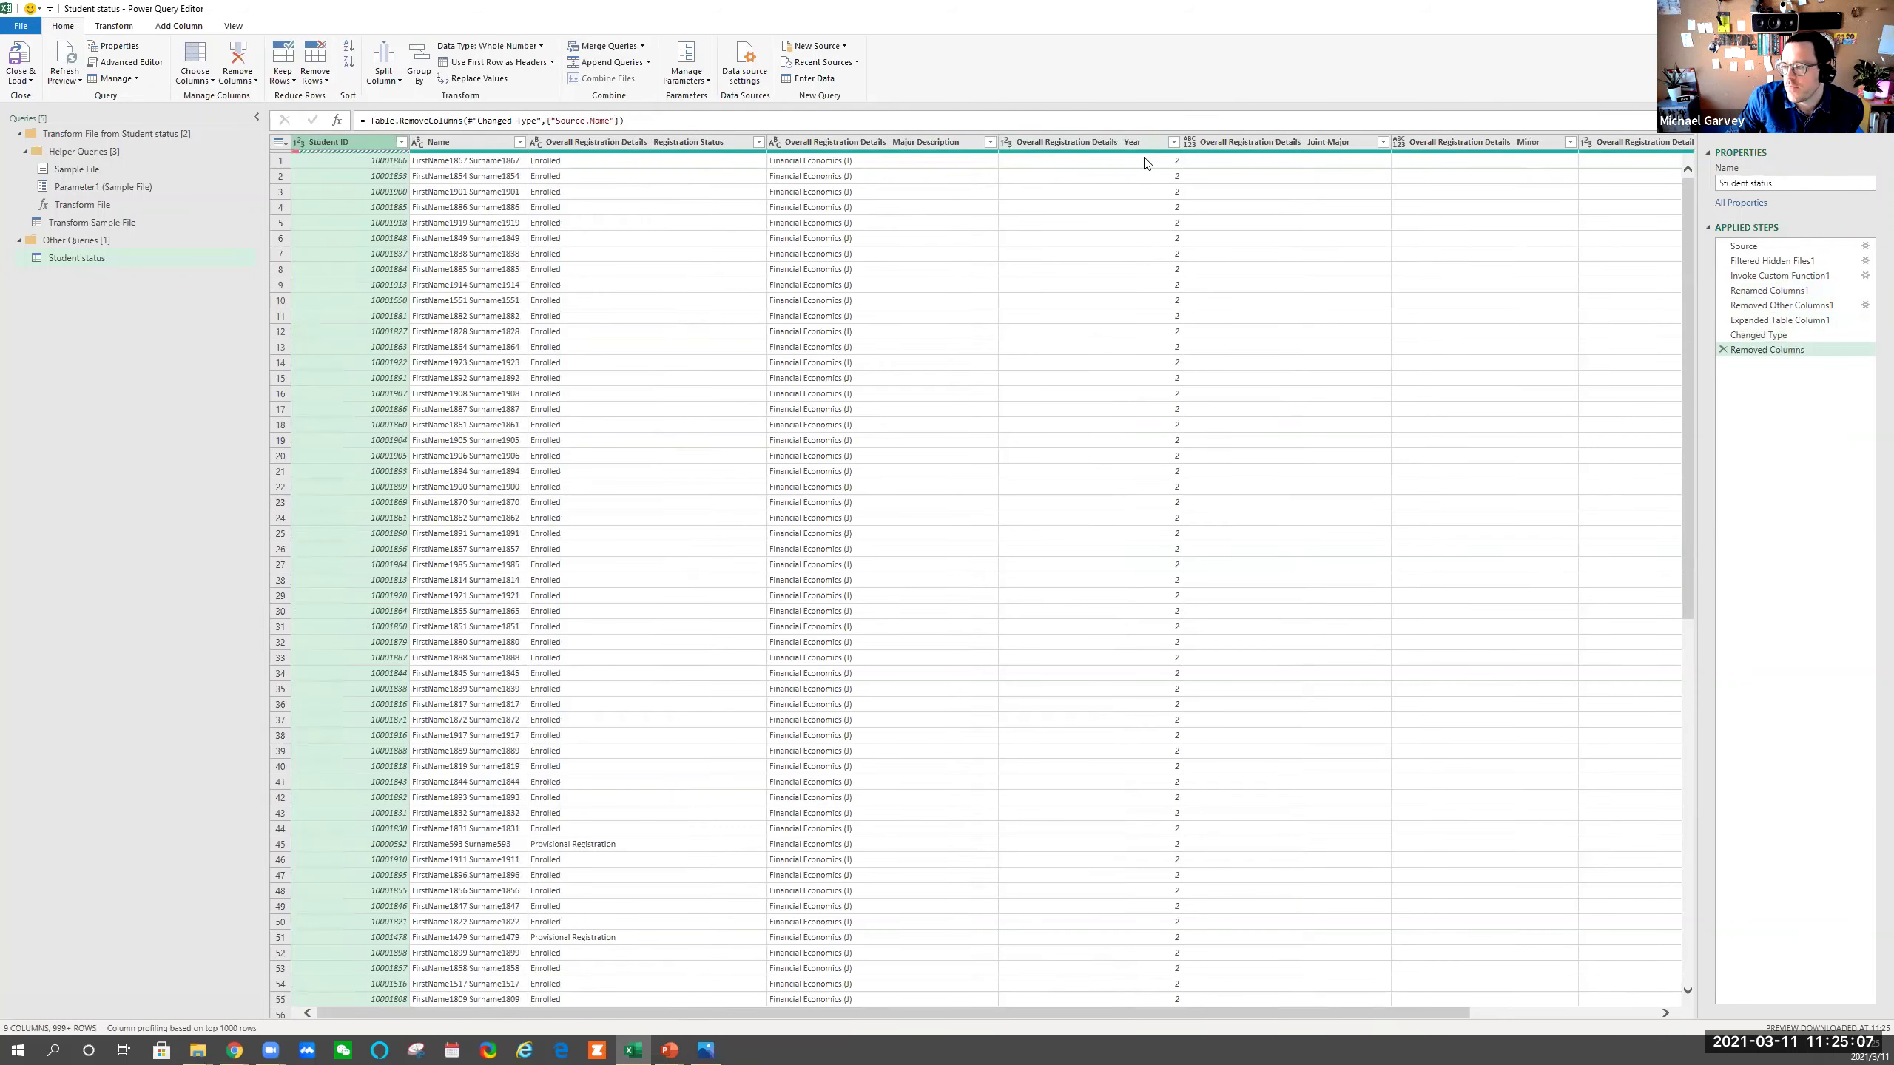
left_click(1293, 146)
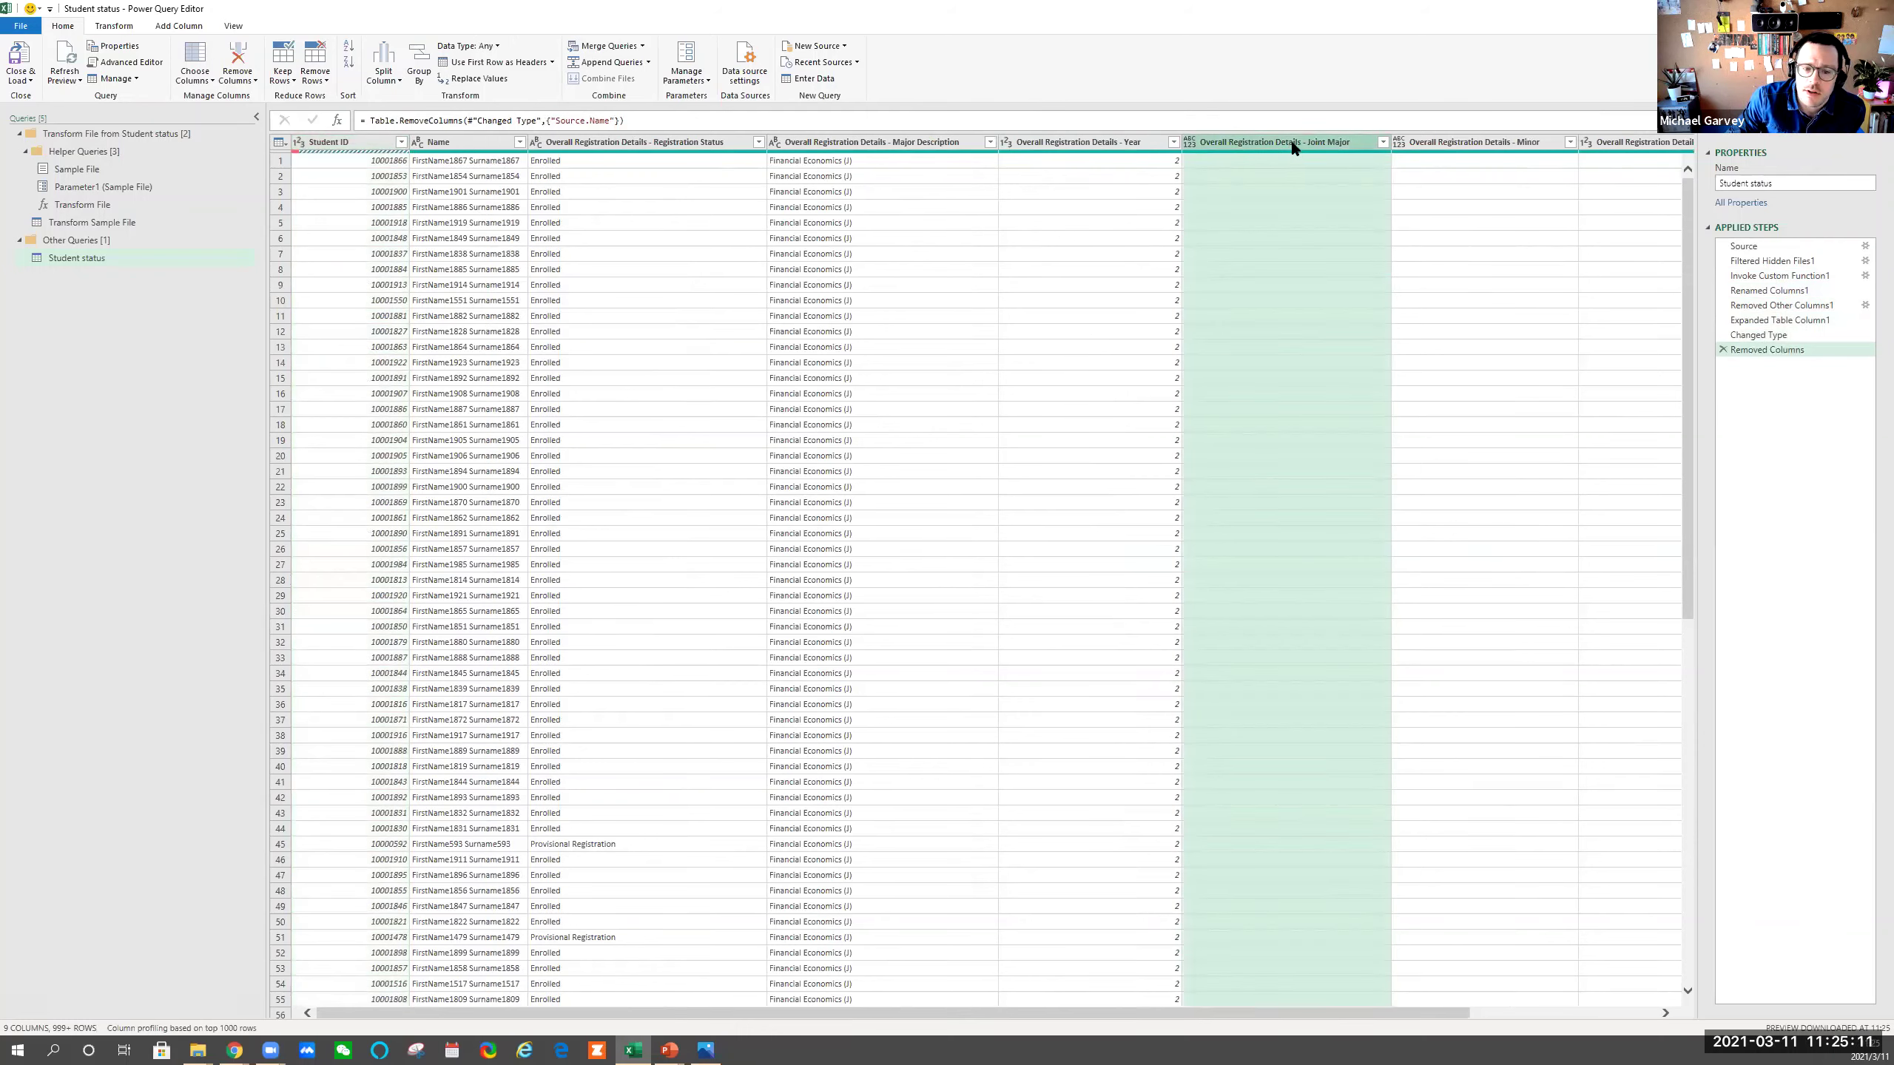
right_click(1294, 147)
left_click(1314, 174)
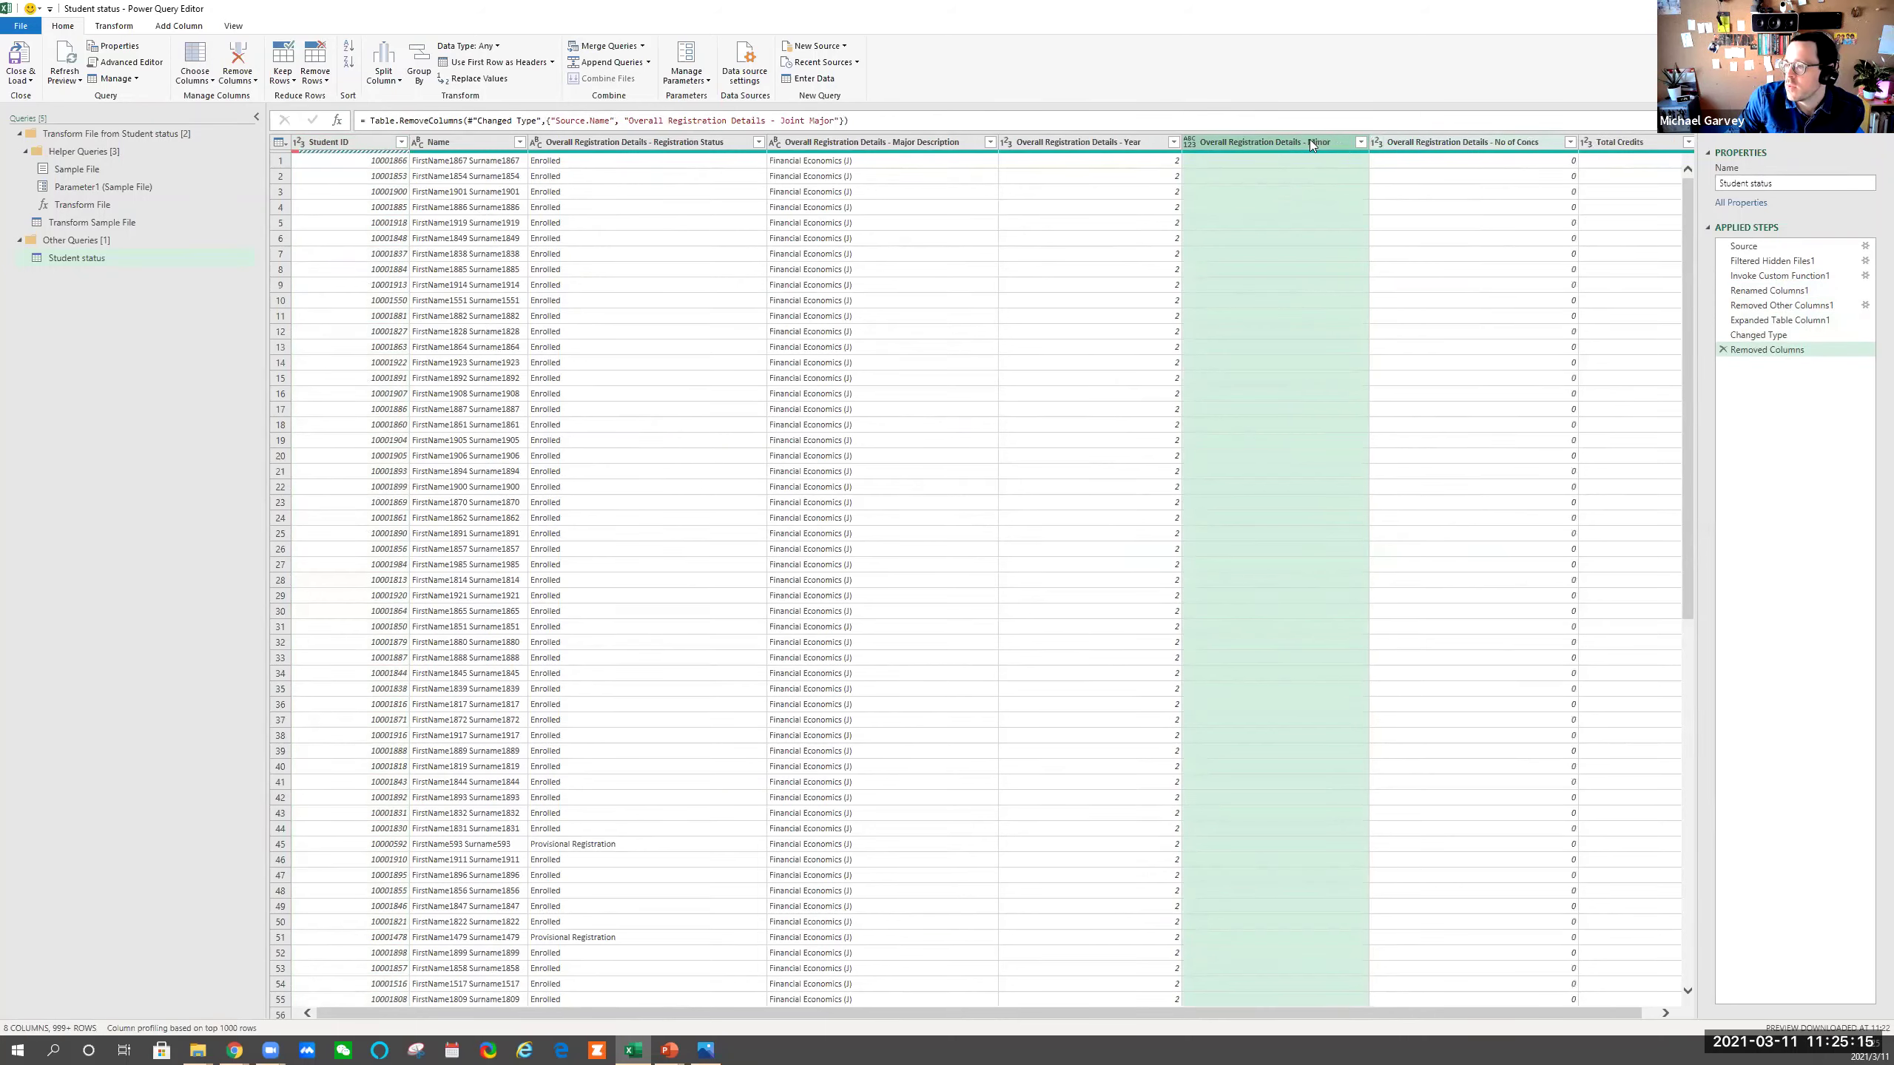
right_click(1313, 140)
left_click(1353, 174)
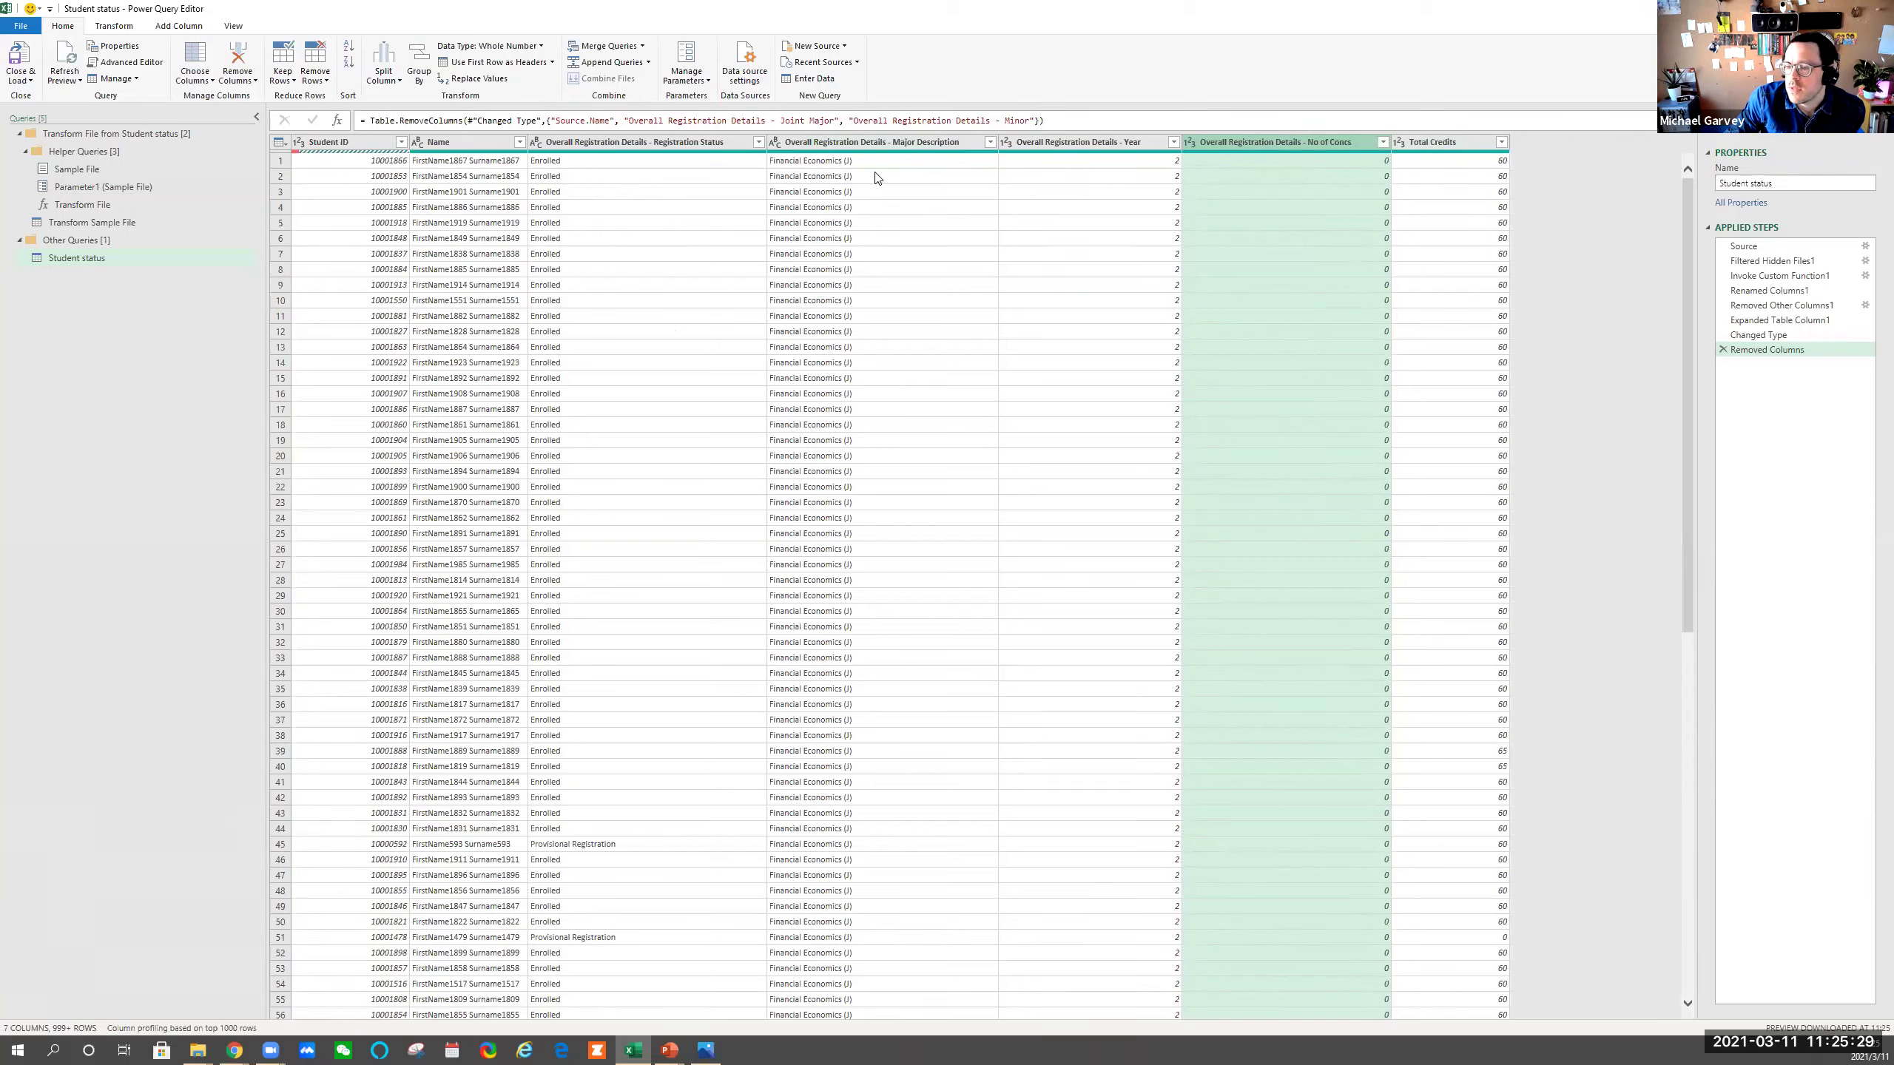
Check the Registration Status column for Provisional Registration entries, and close and load the query into the workbook
left_click(609, 144)
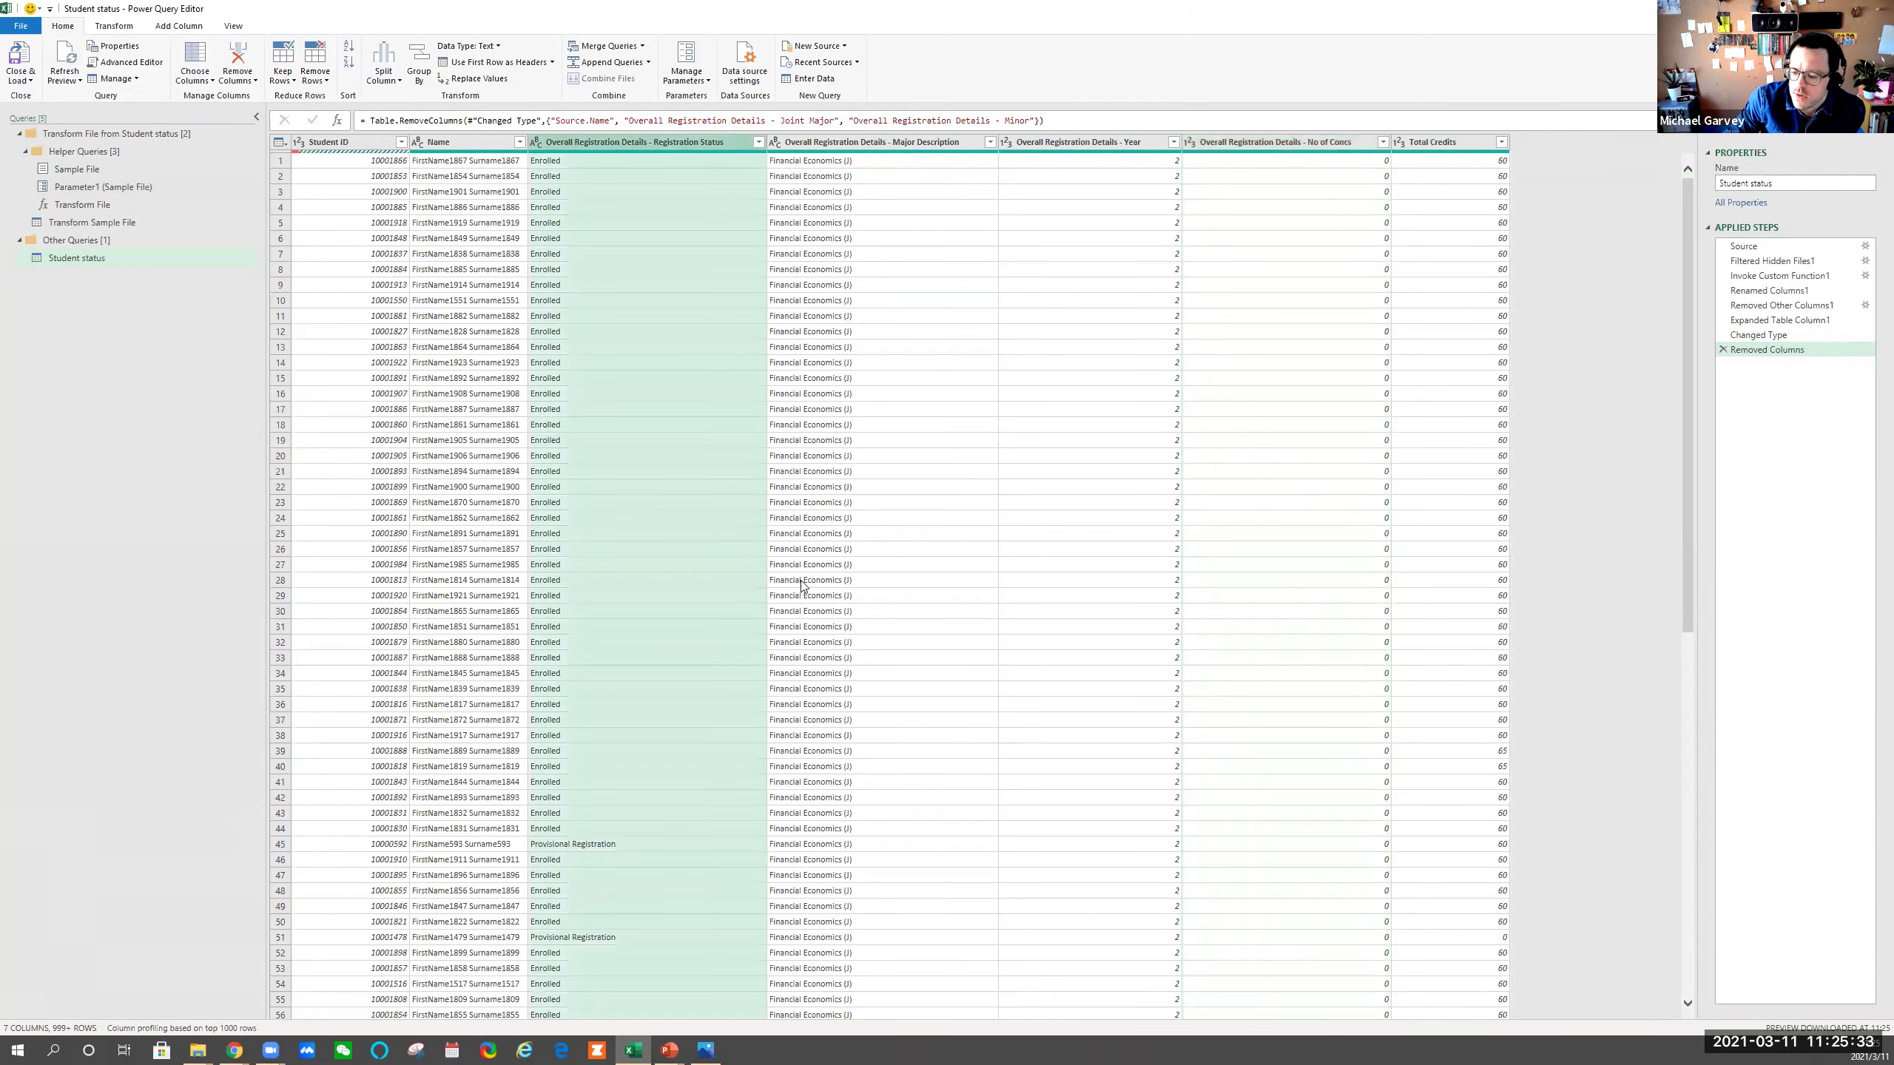
left_click(572, 850)
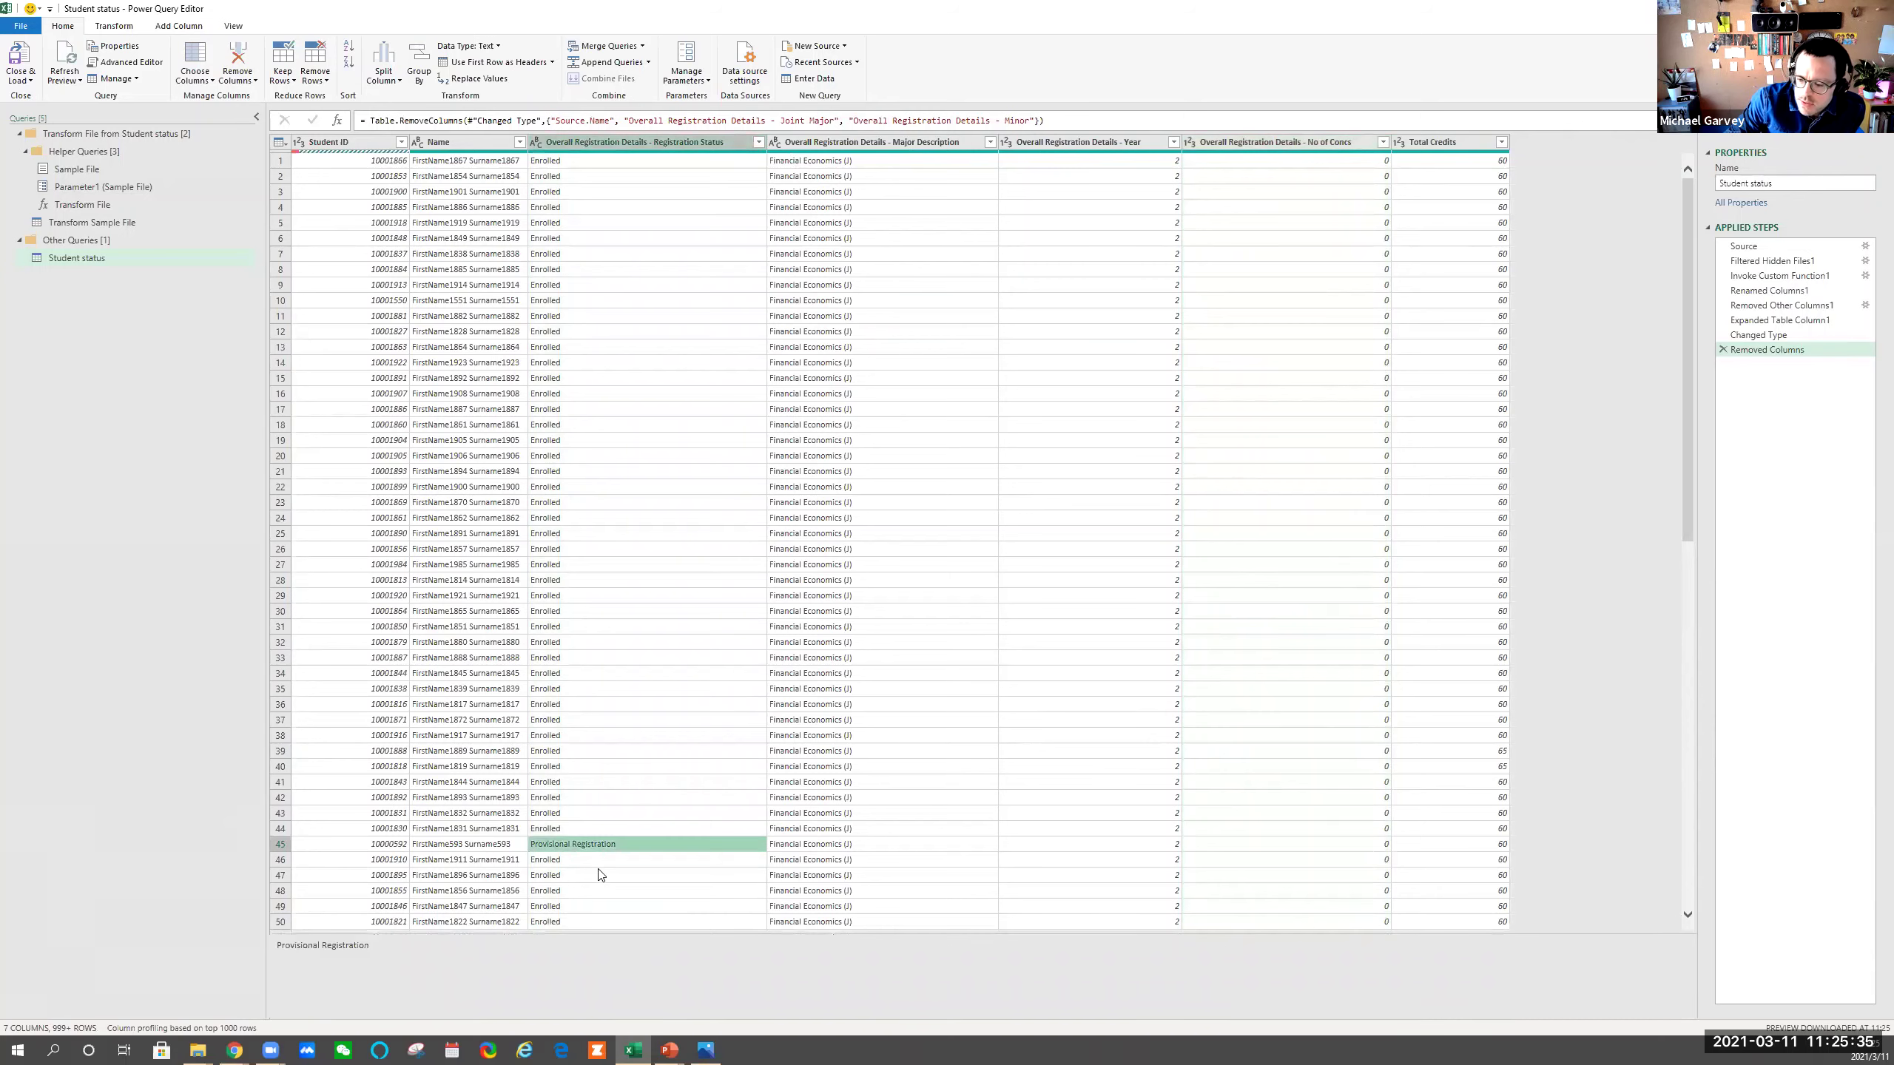
scroll(622, 858, "down", 7)
scroll(623, 857, "down", 5)
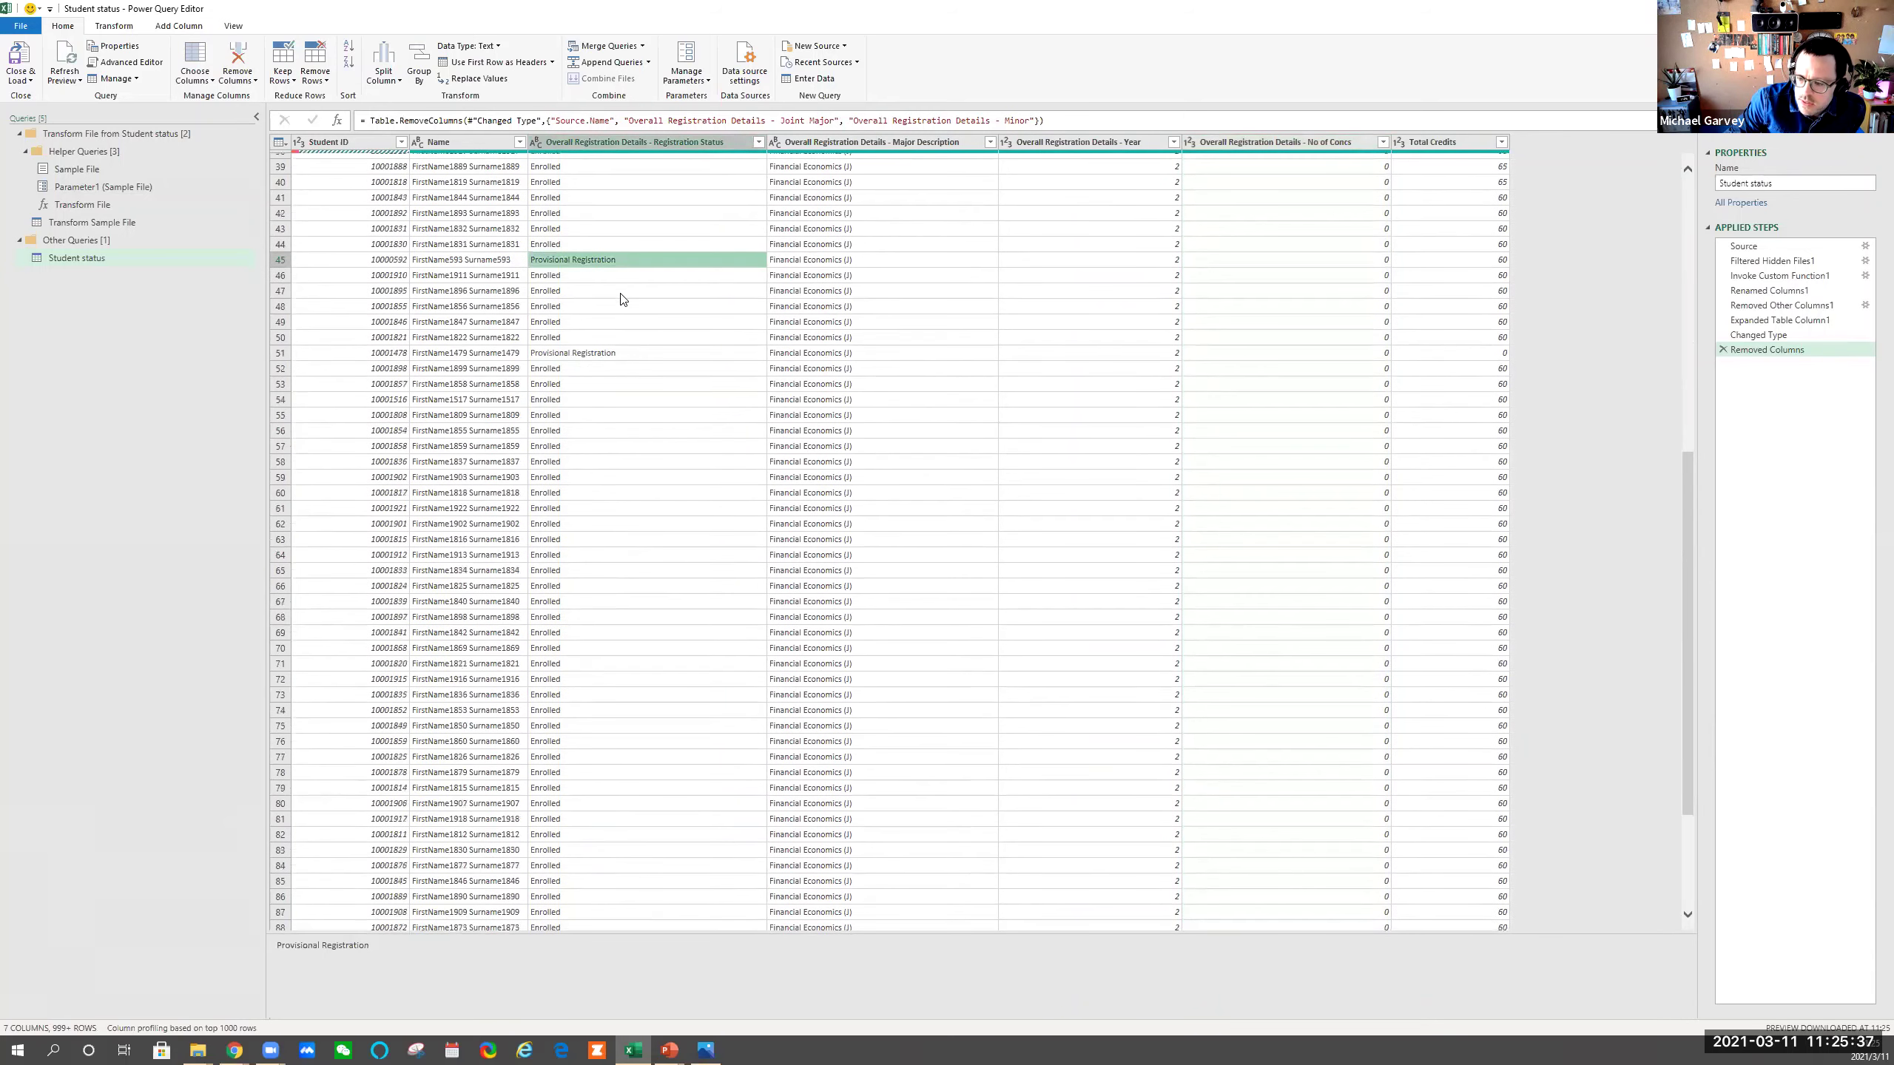
left_click(587, 353)
scroll(663, 459, "up", 10)
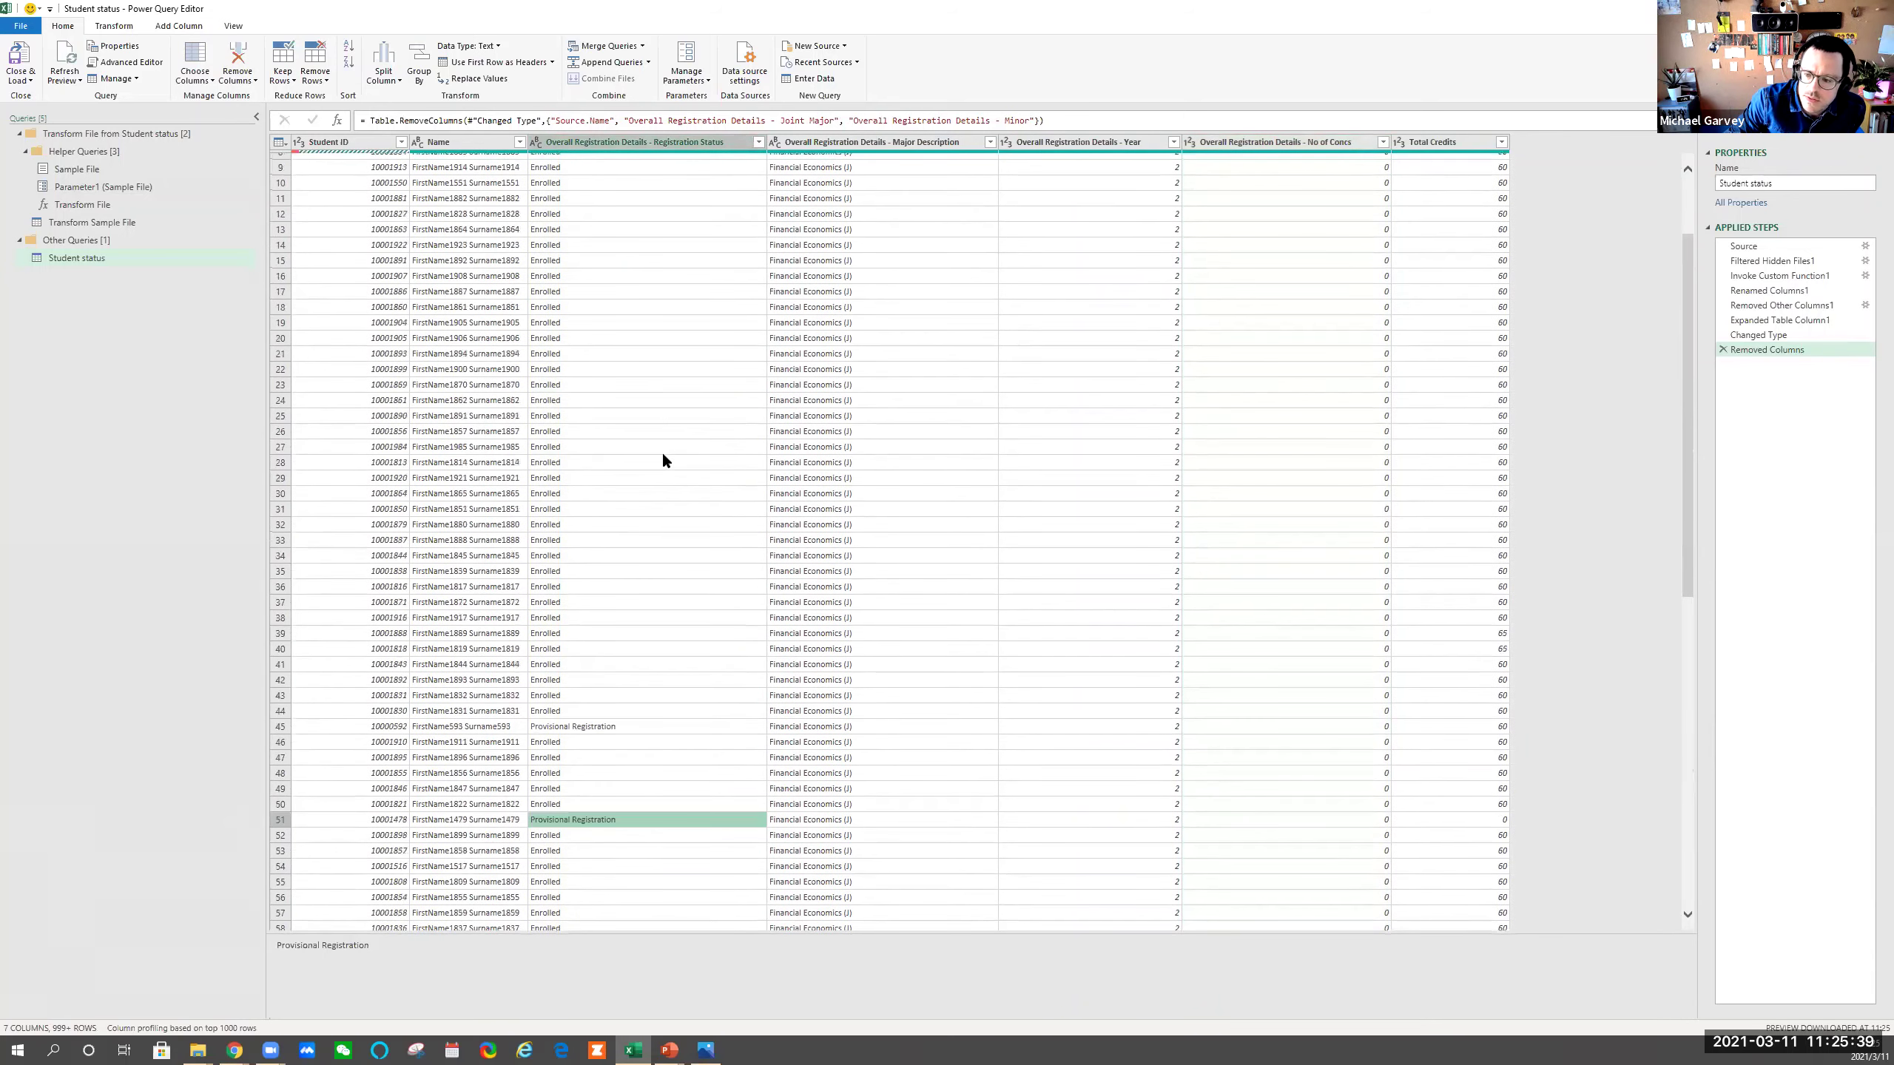
left_click(21, 67)
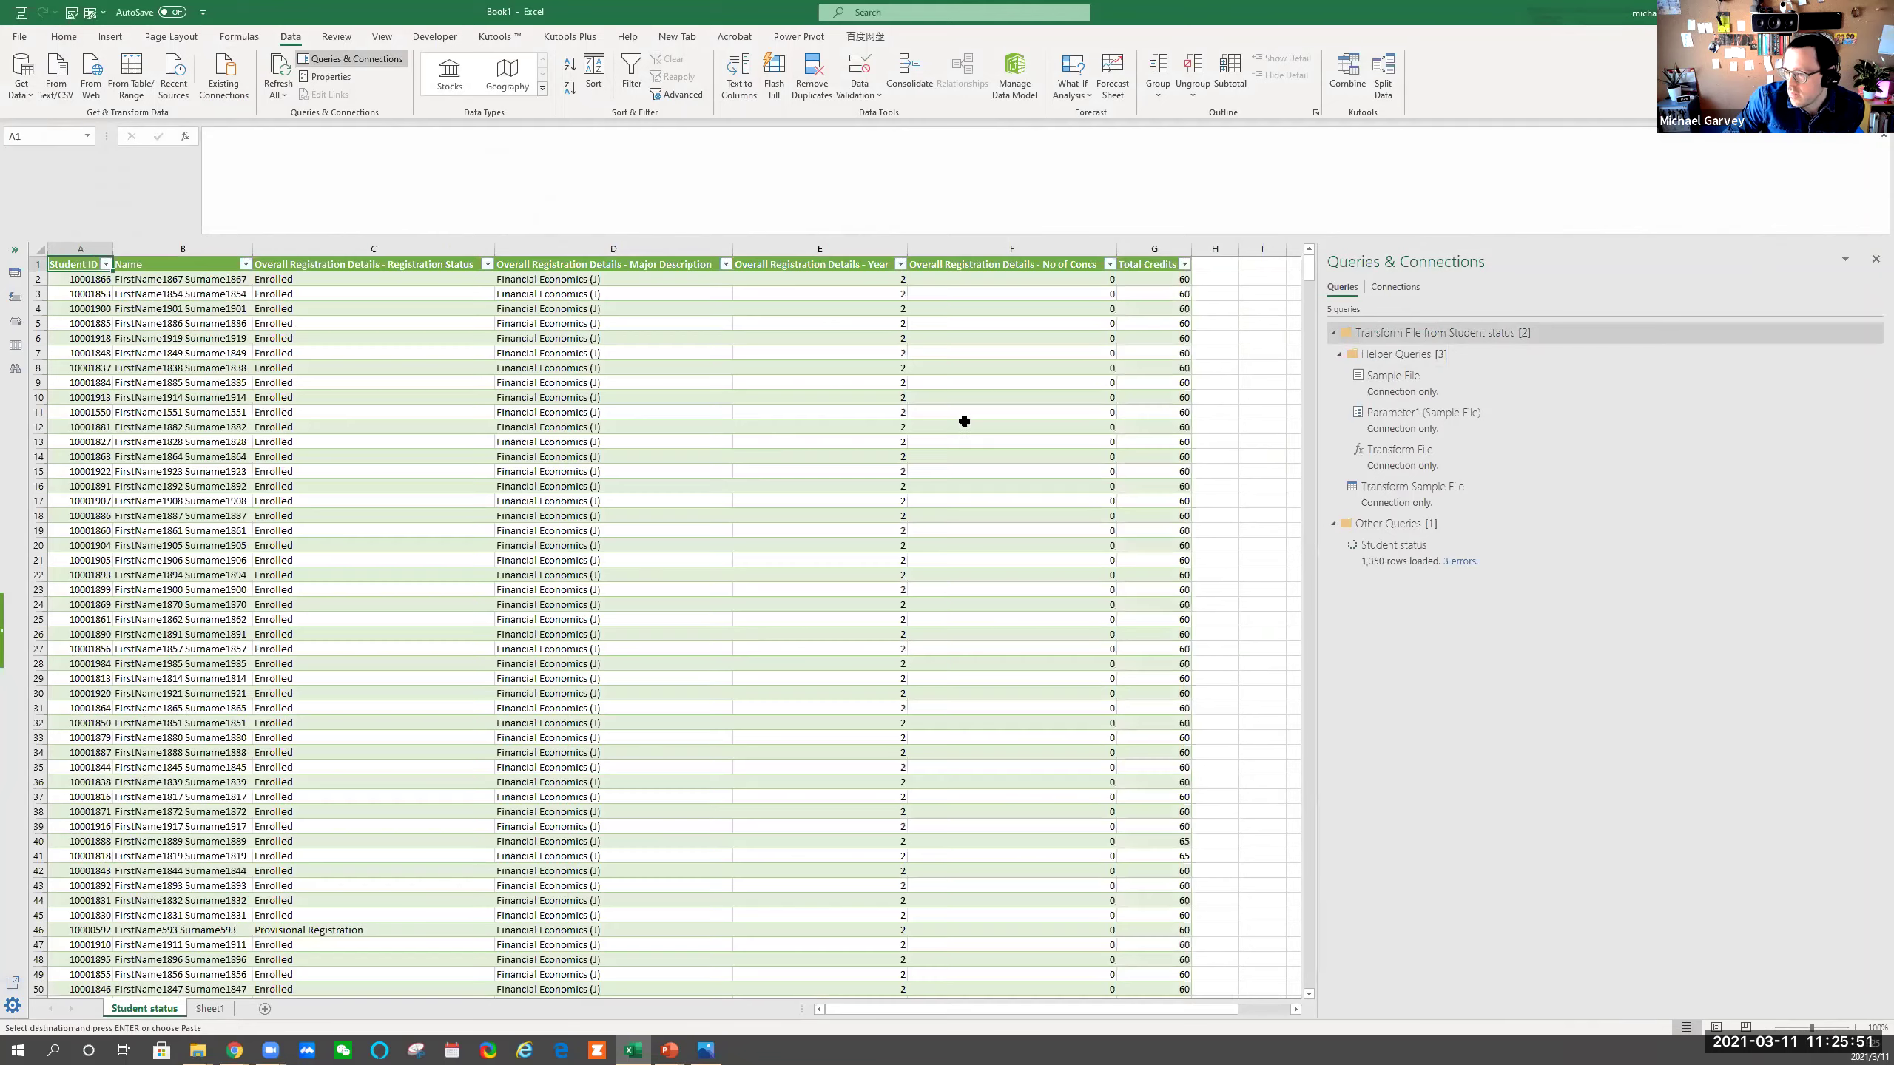
Look through the loaded Student status table down to its last row and back to its first records
left_click(528, 446)
scroll(362, 455, "down", 8)
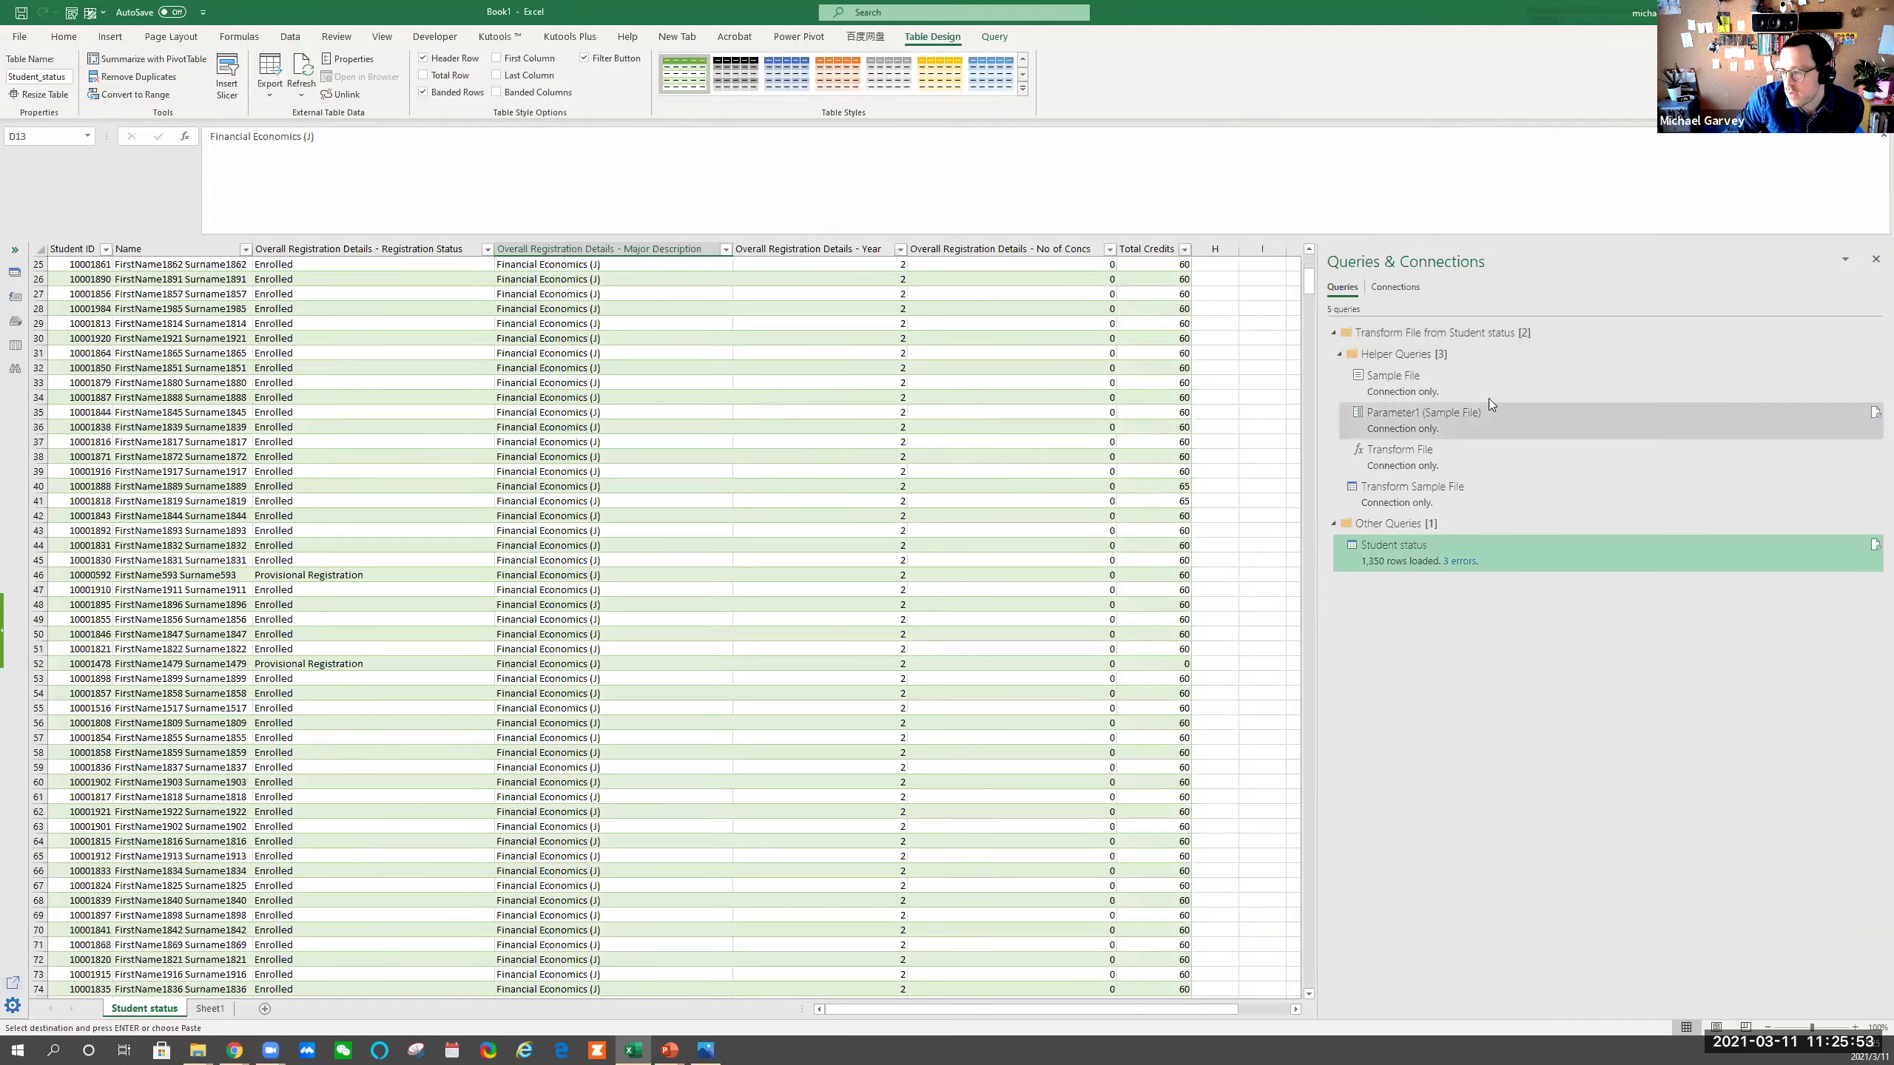
left_click_drag(1305, 287, 1296, 542)
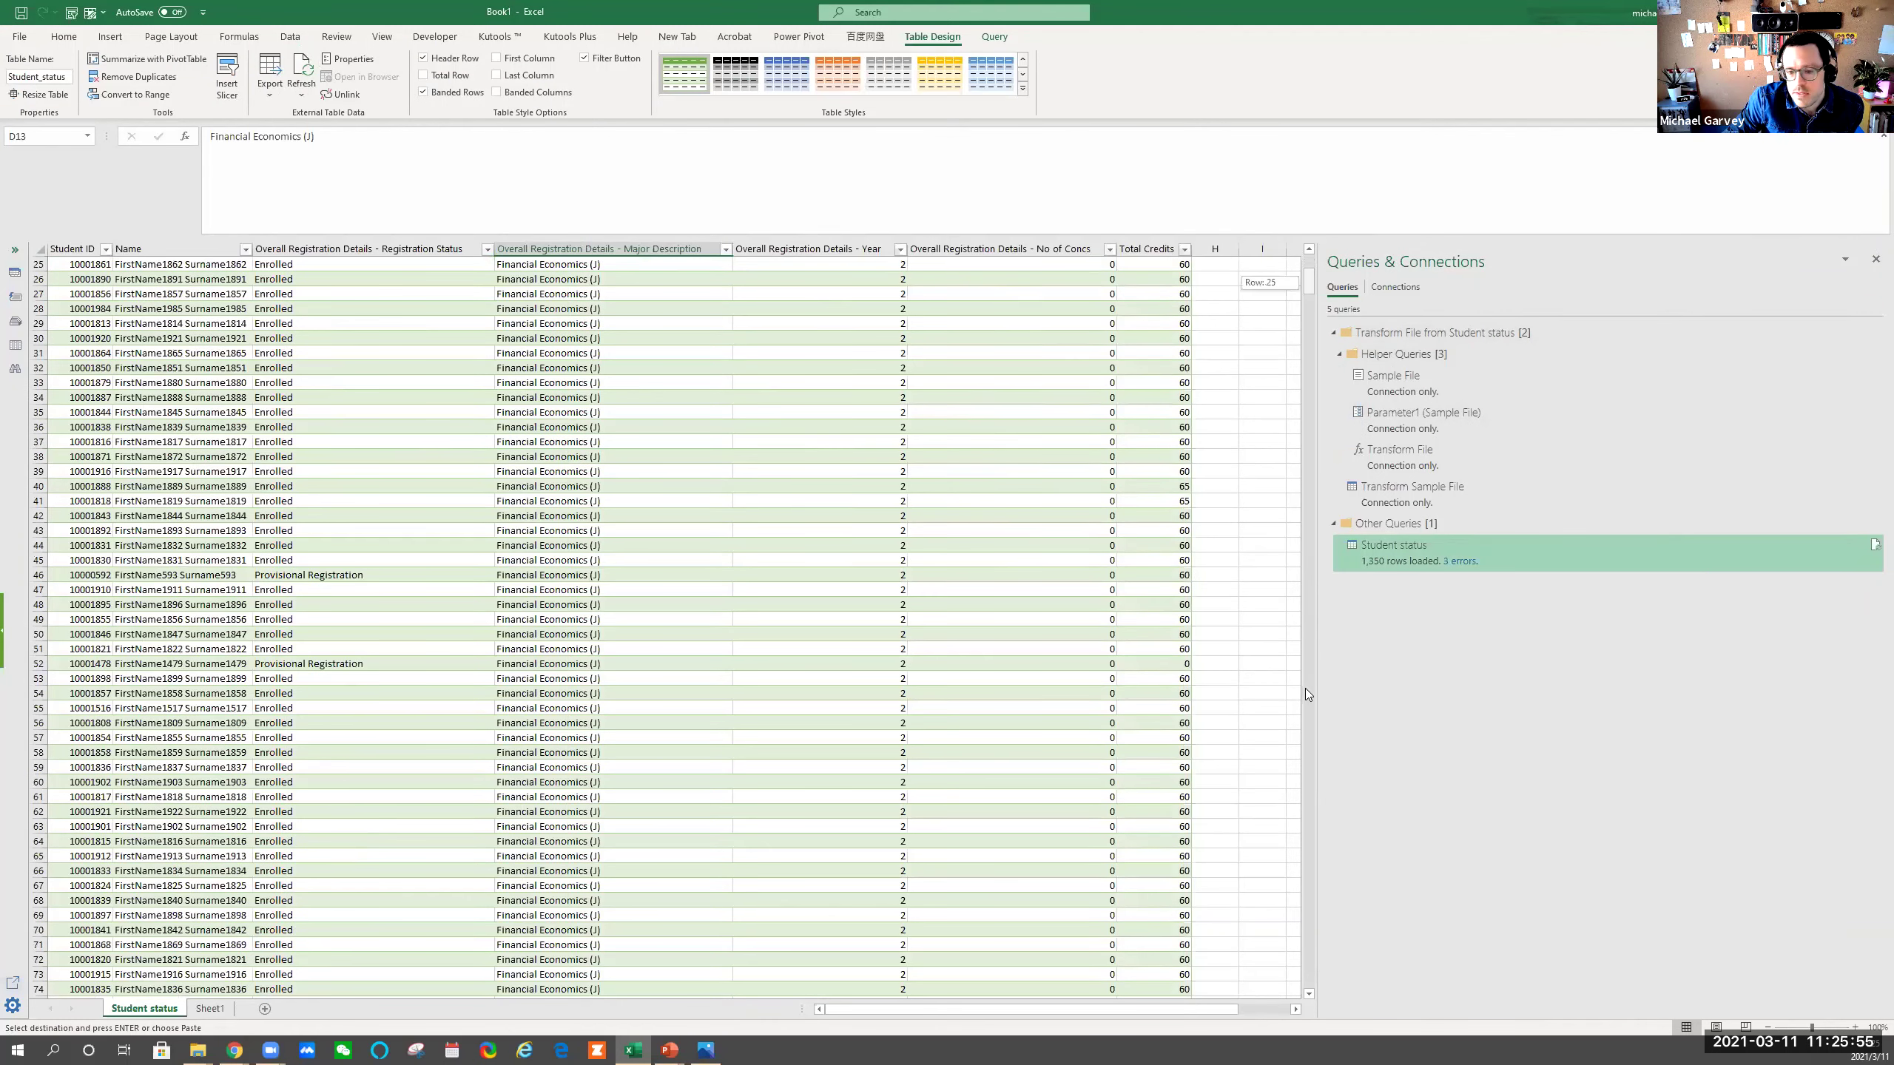
left_click_drag(1304, 694, 1306, 1012)
scroll(1048, 798, "down", 8)
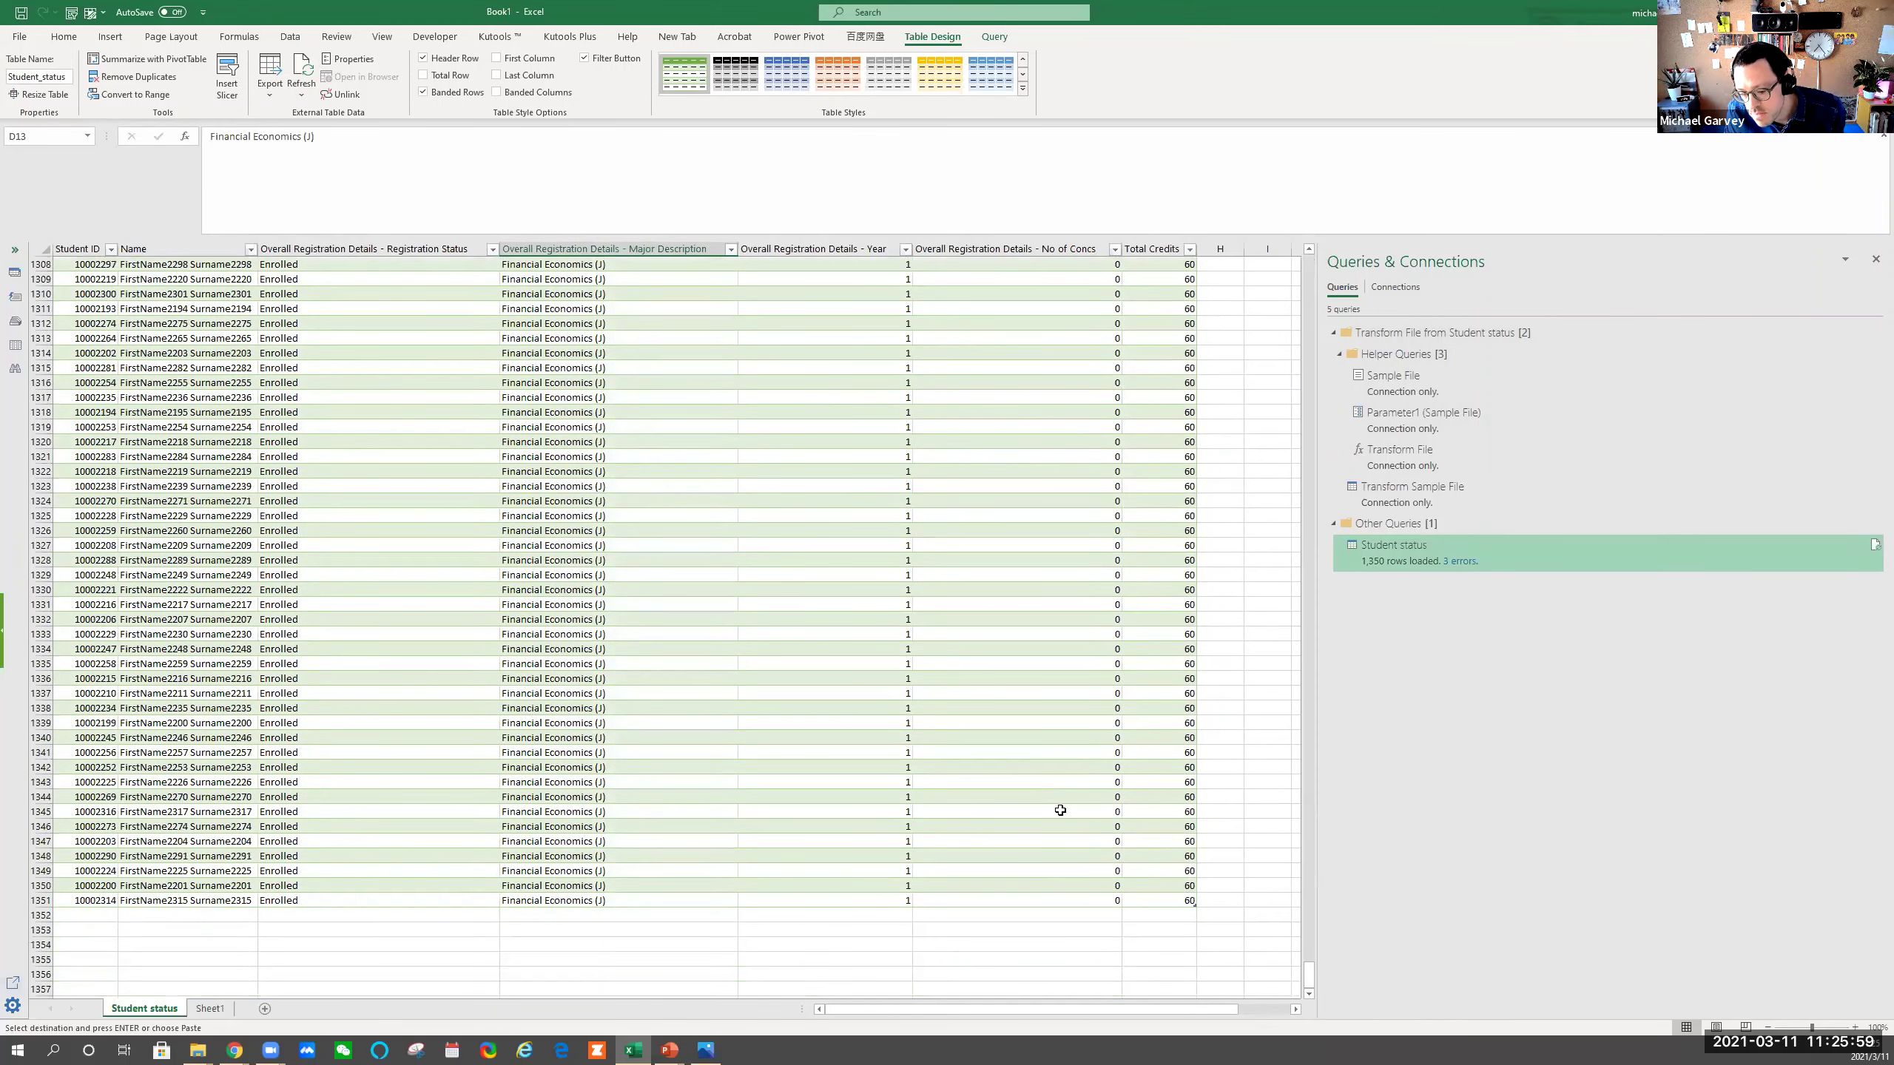
scroll(1057, 791, "up", 15)
scroll(1044, 545, "up", 15)
left_click_drag(1043, 546, 35, 252)
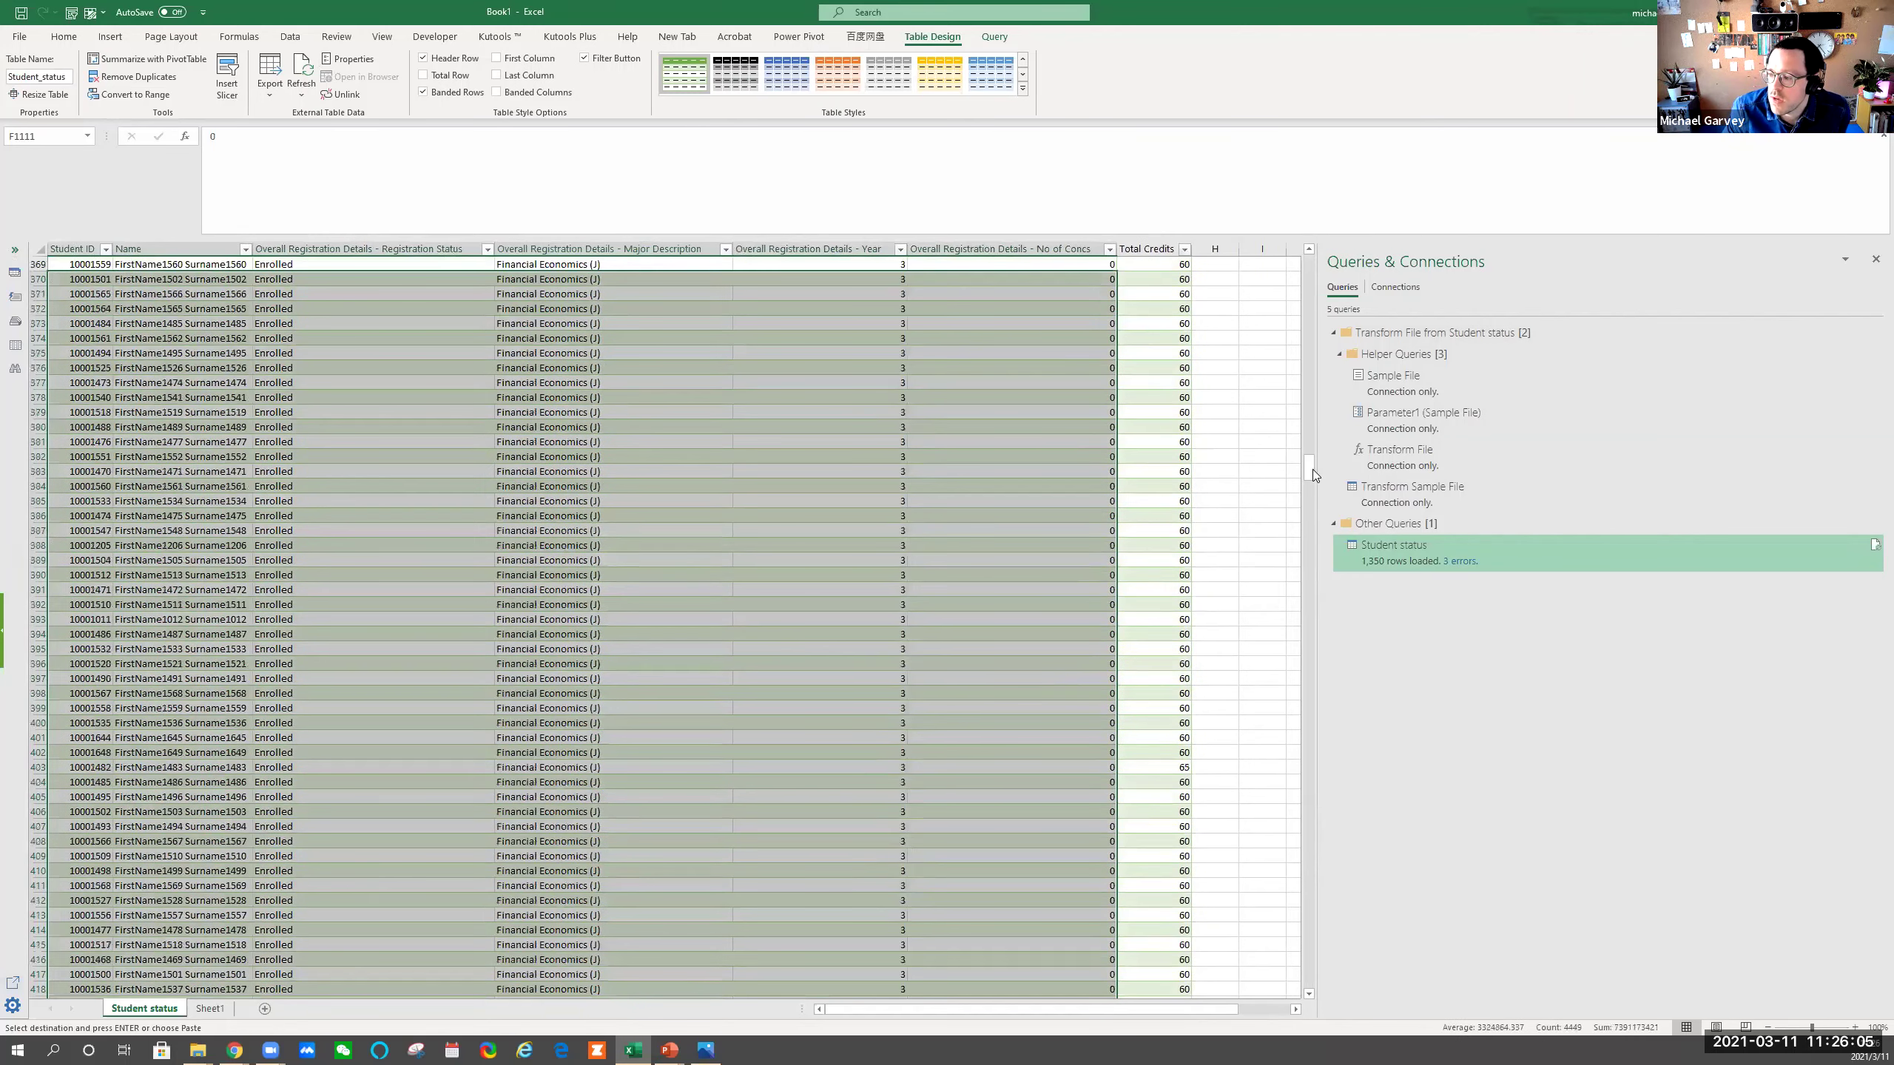
left_click(481, 339)
scroll(514, 375, "up", 20)
left_click(176, 326)
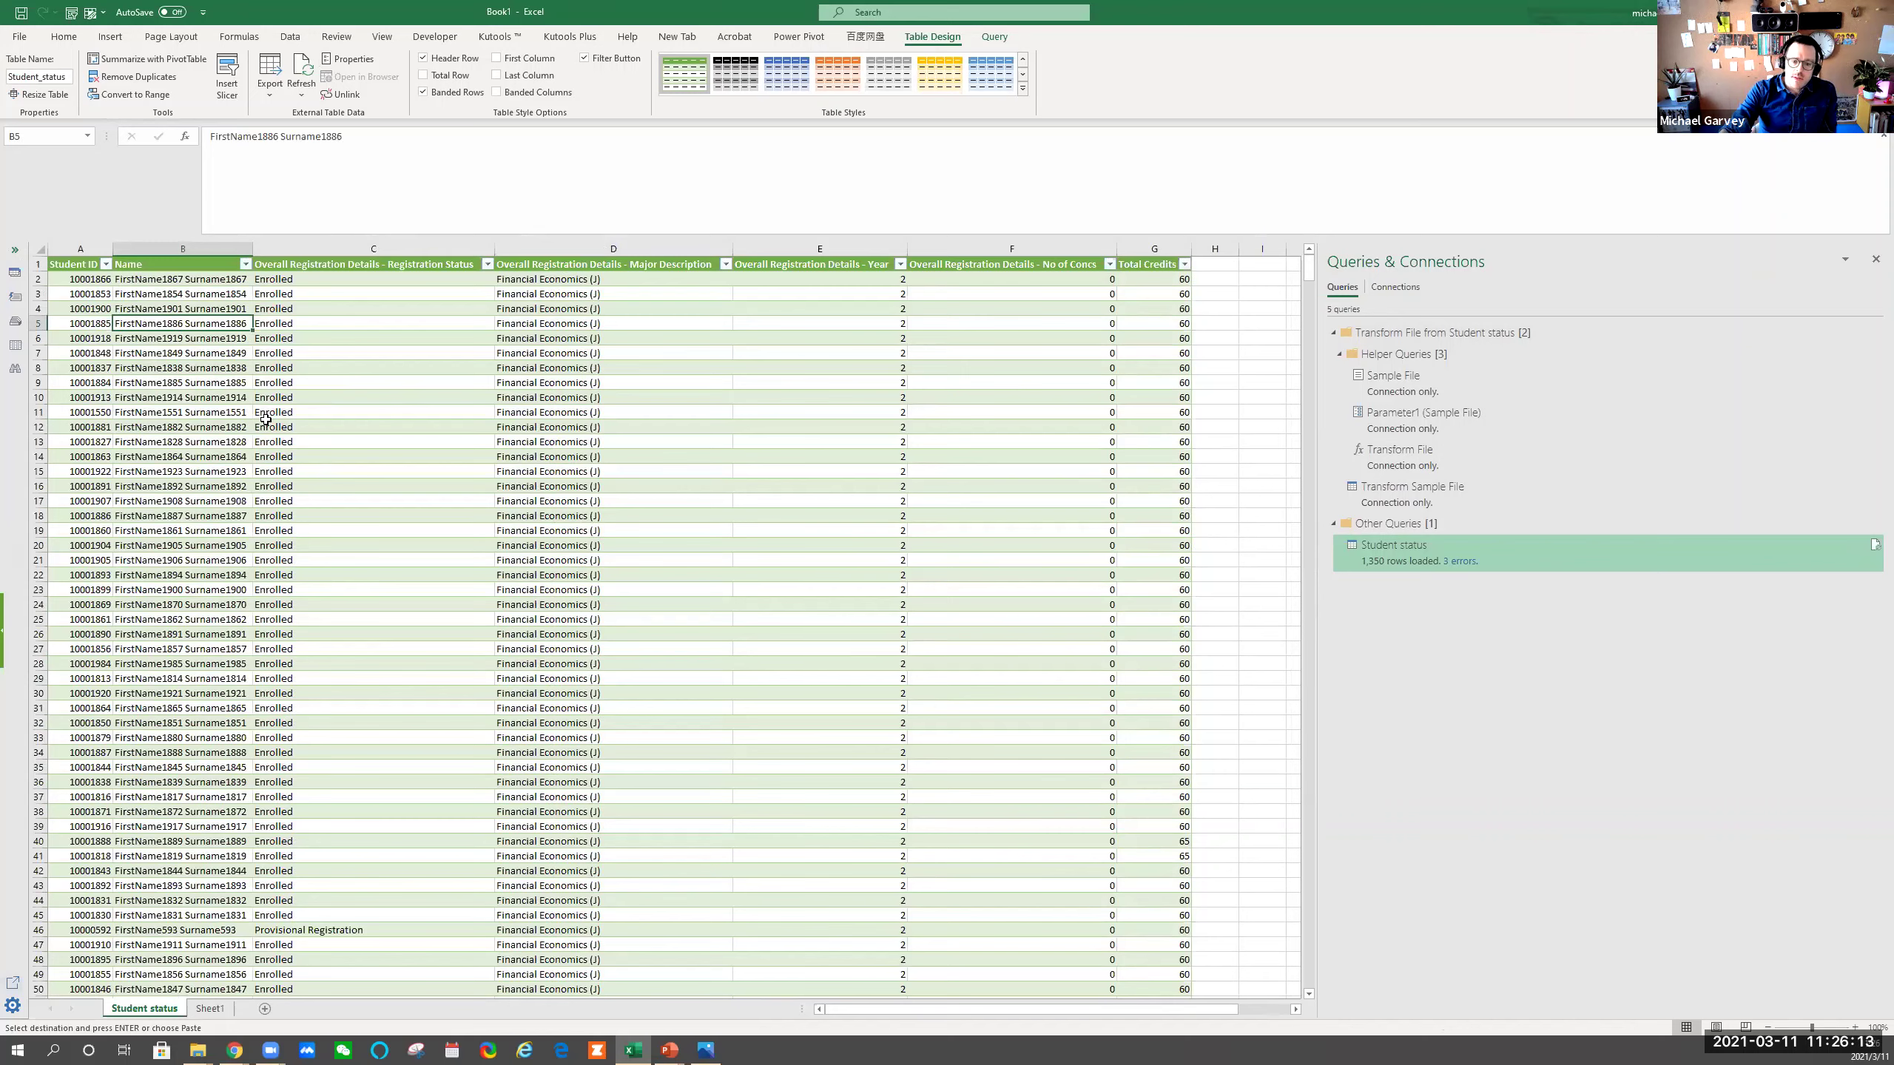
left_click_drag(186, 398, 489, 601)
left_click(660, 588)
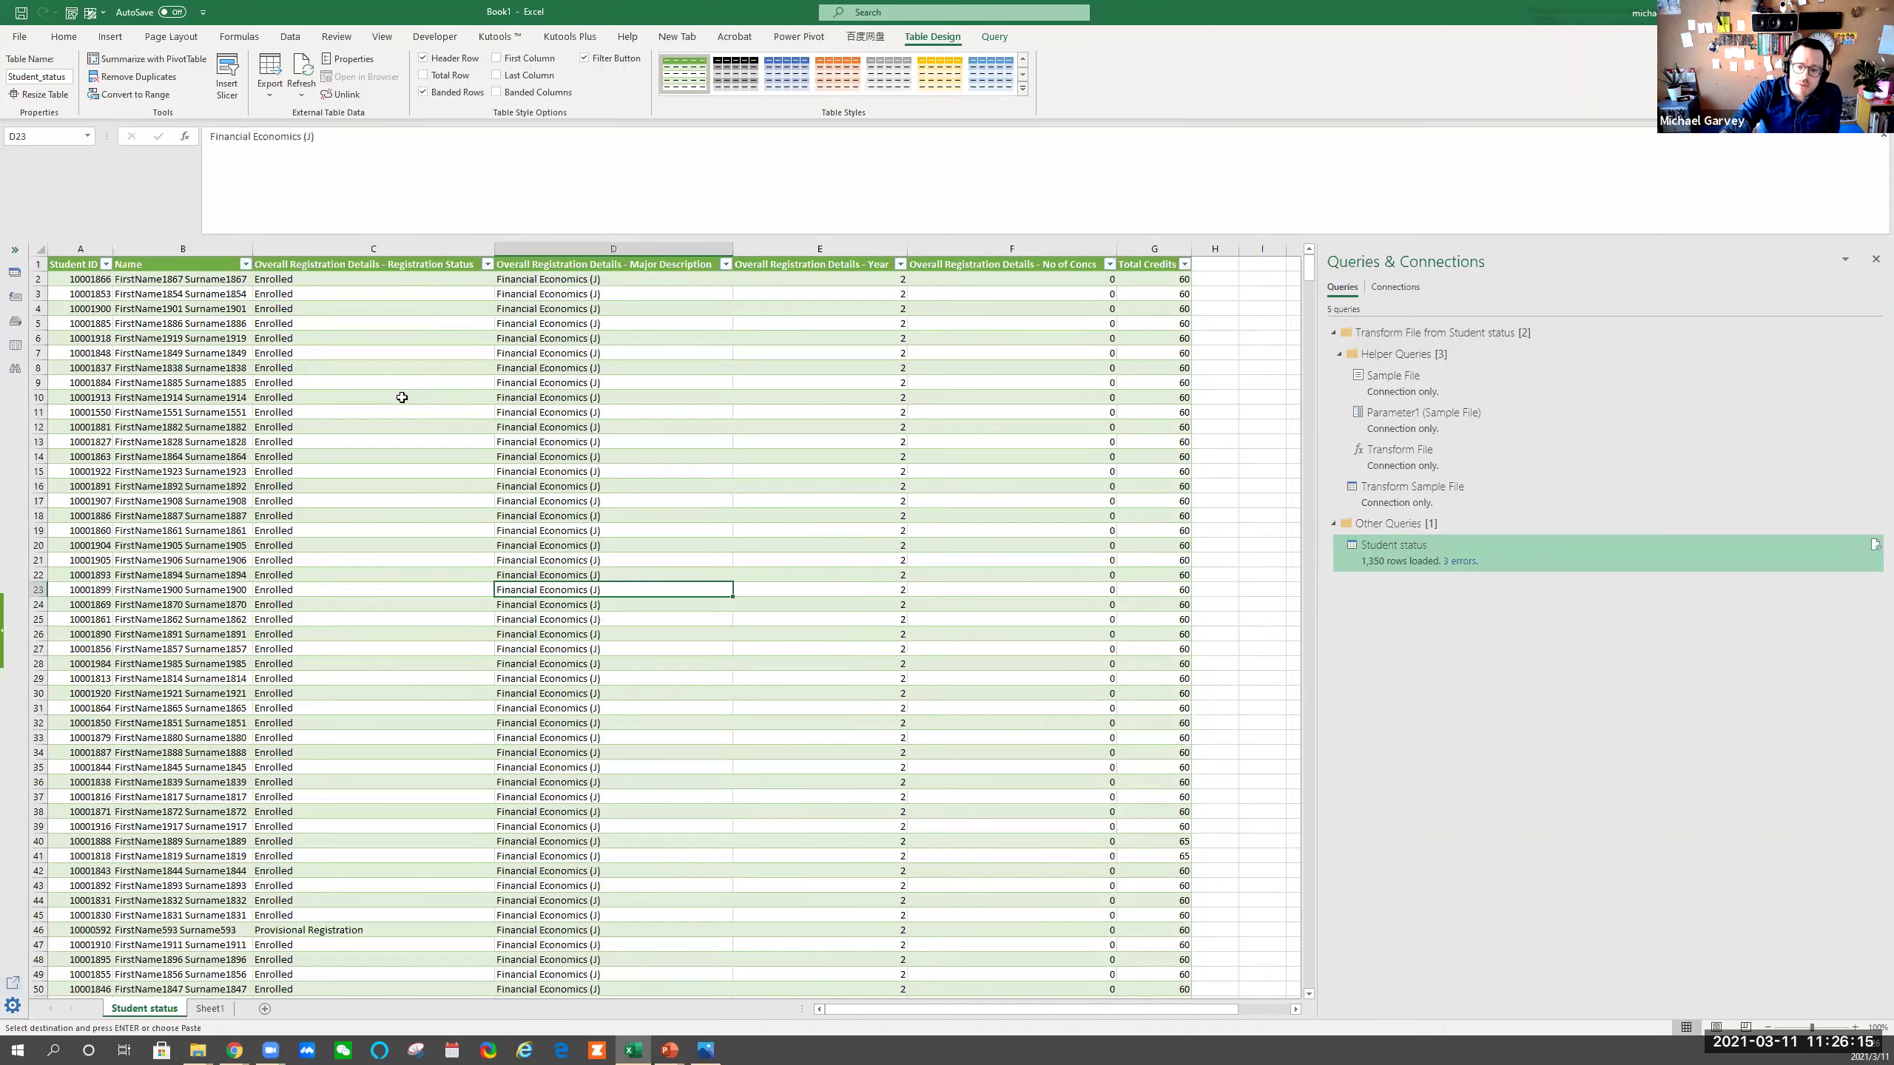
left_click_drag(262, 364, 960, 544)
left_click(659, 590)
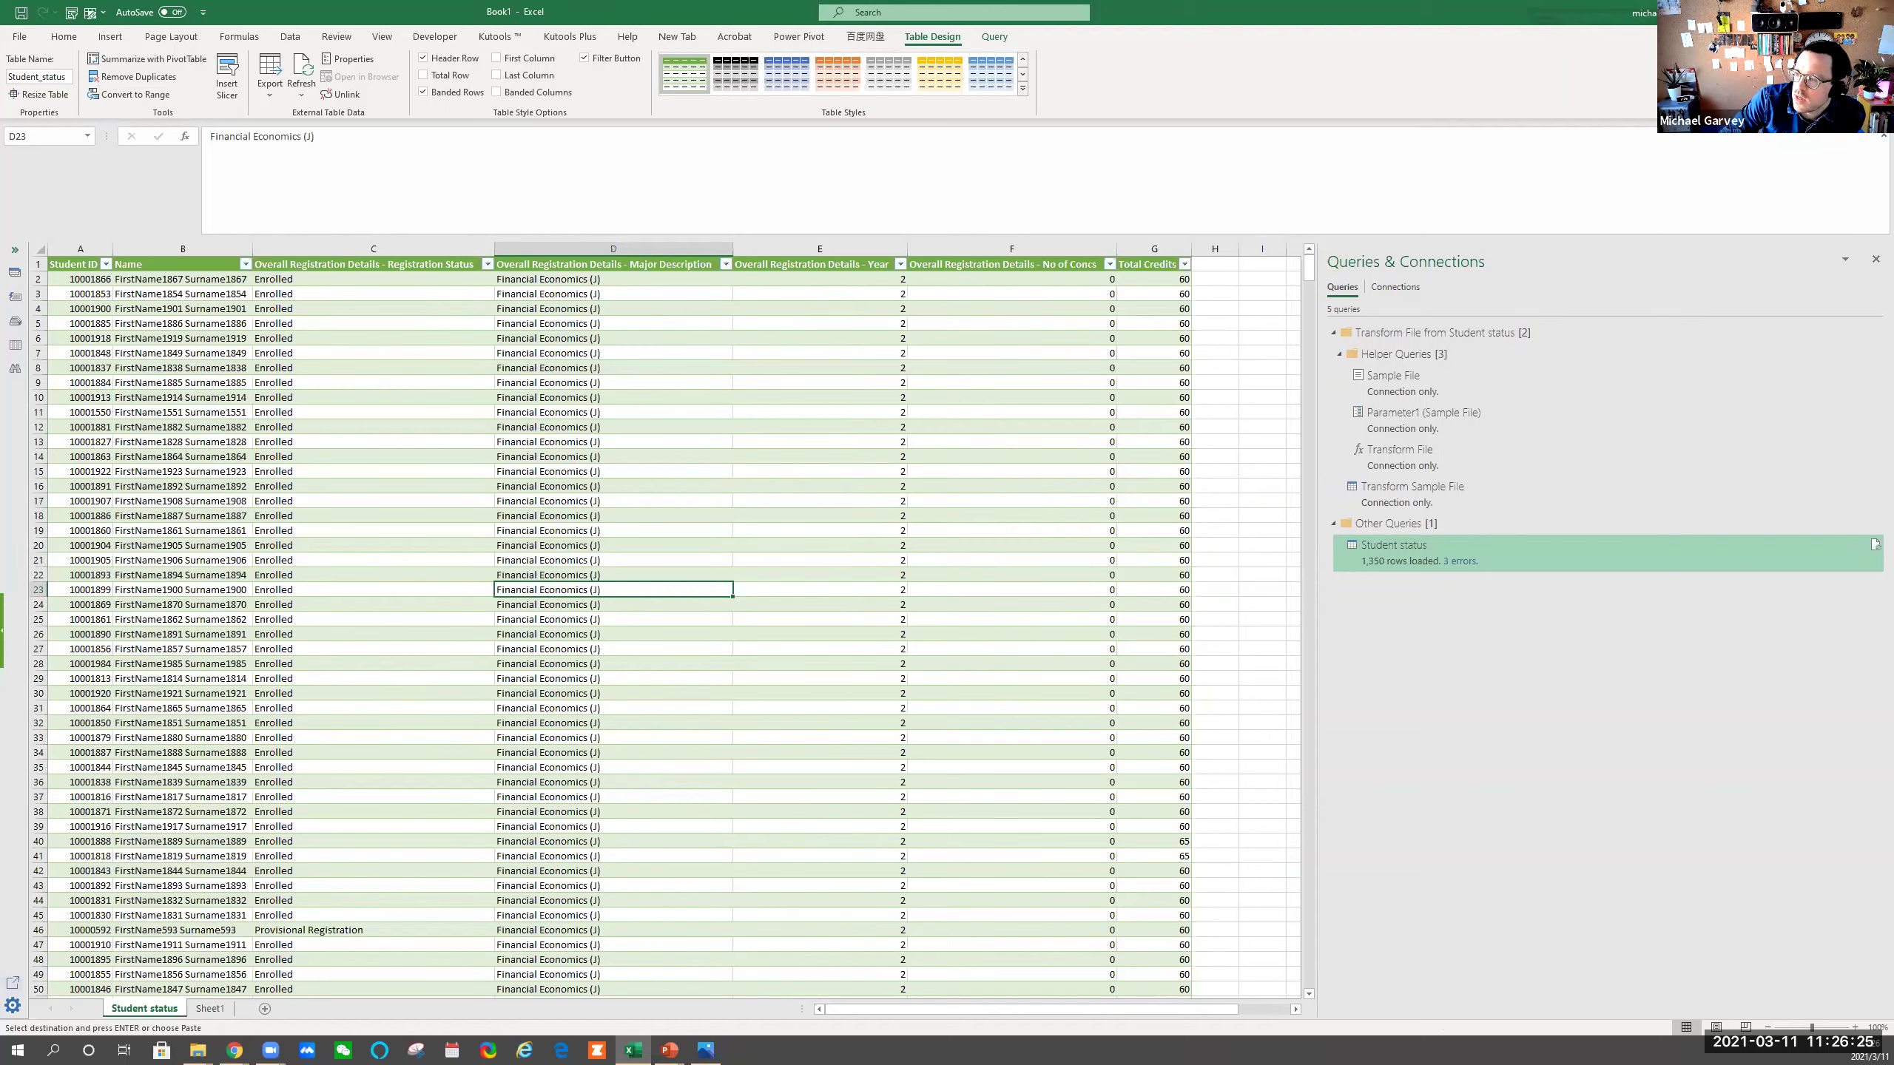
Close the Excel workbook and switch to the PowerPoint slide show
key("ctrl+s")
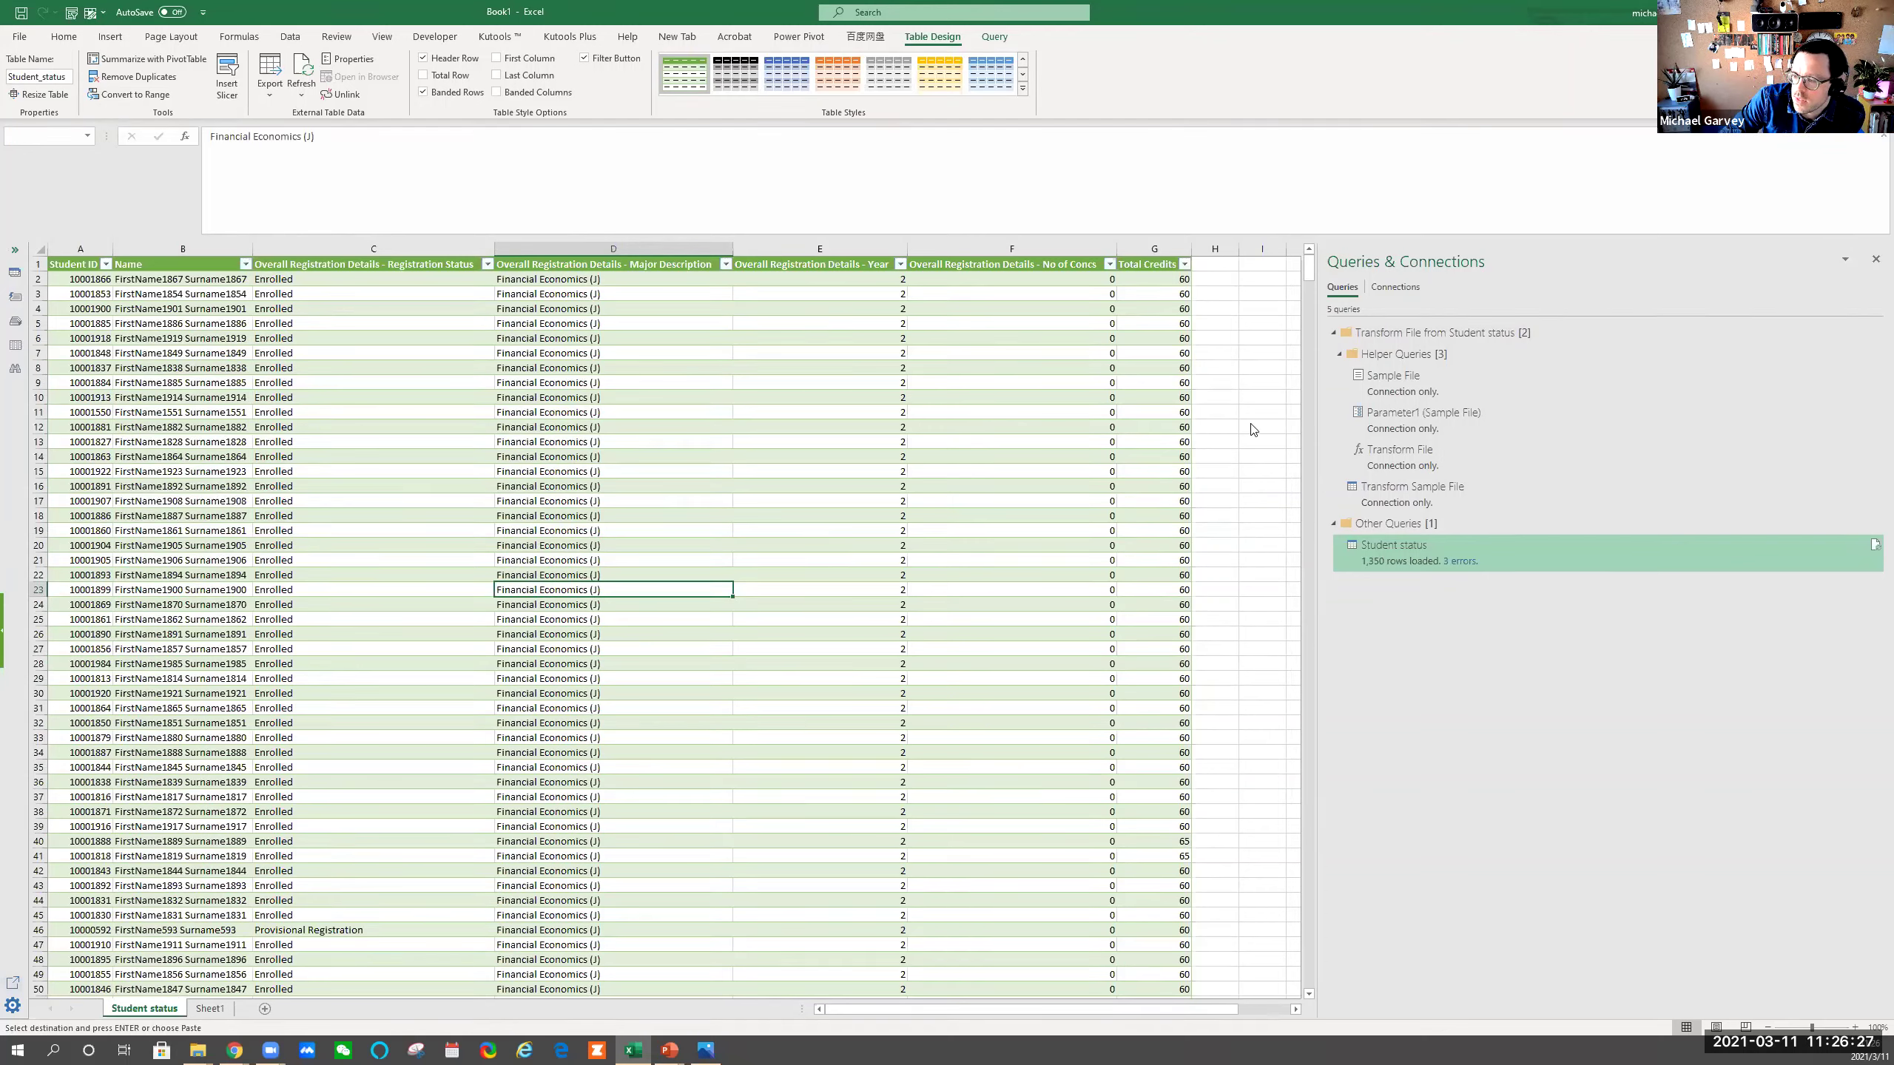
left_click(1023, 610)
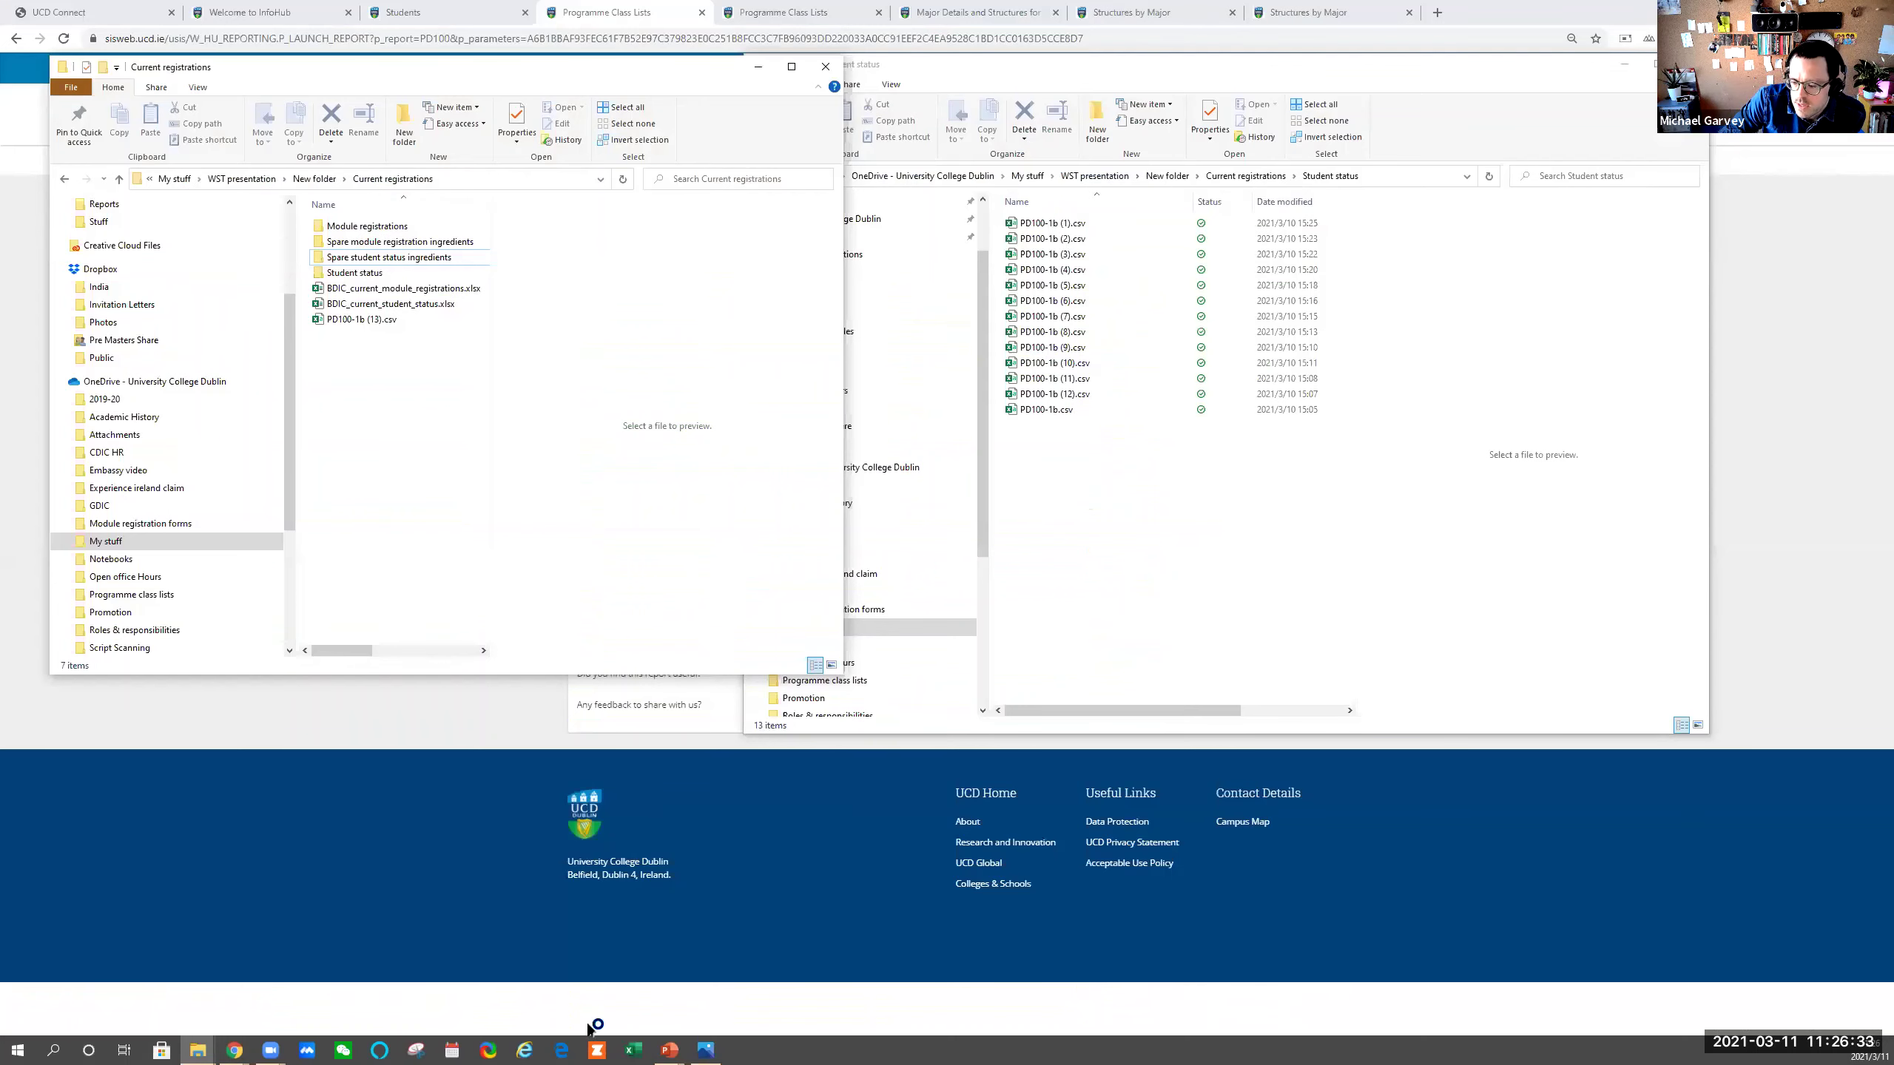
left_click(668, 1049)
left_click(660, 1024)
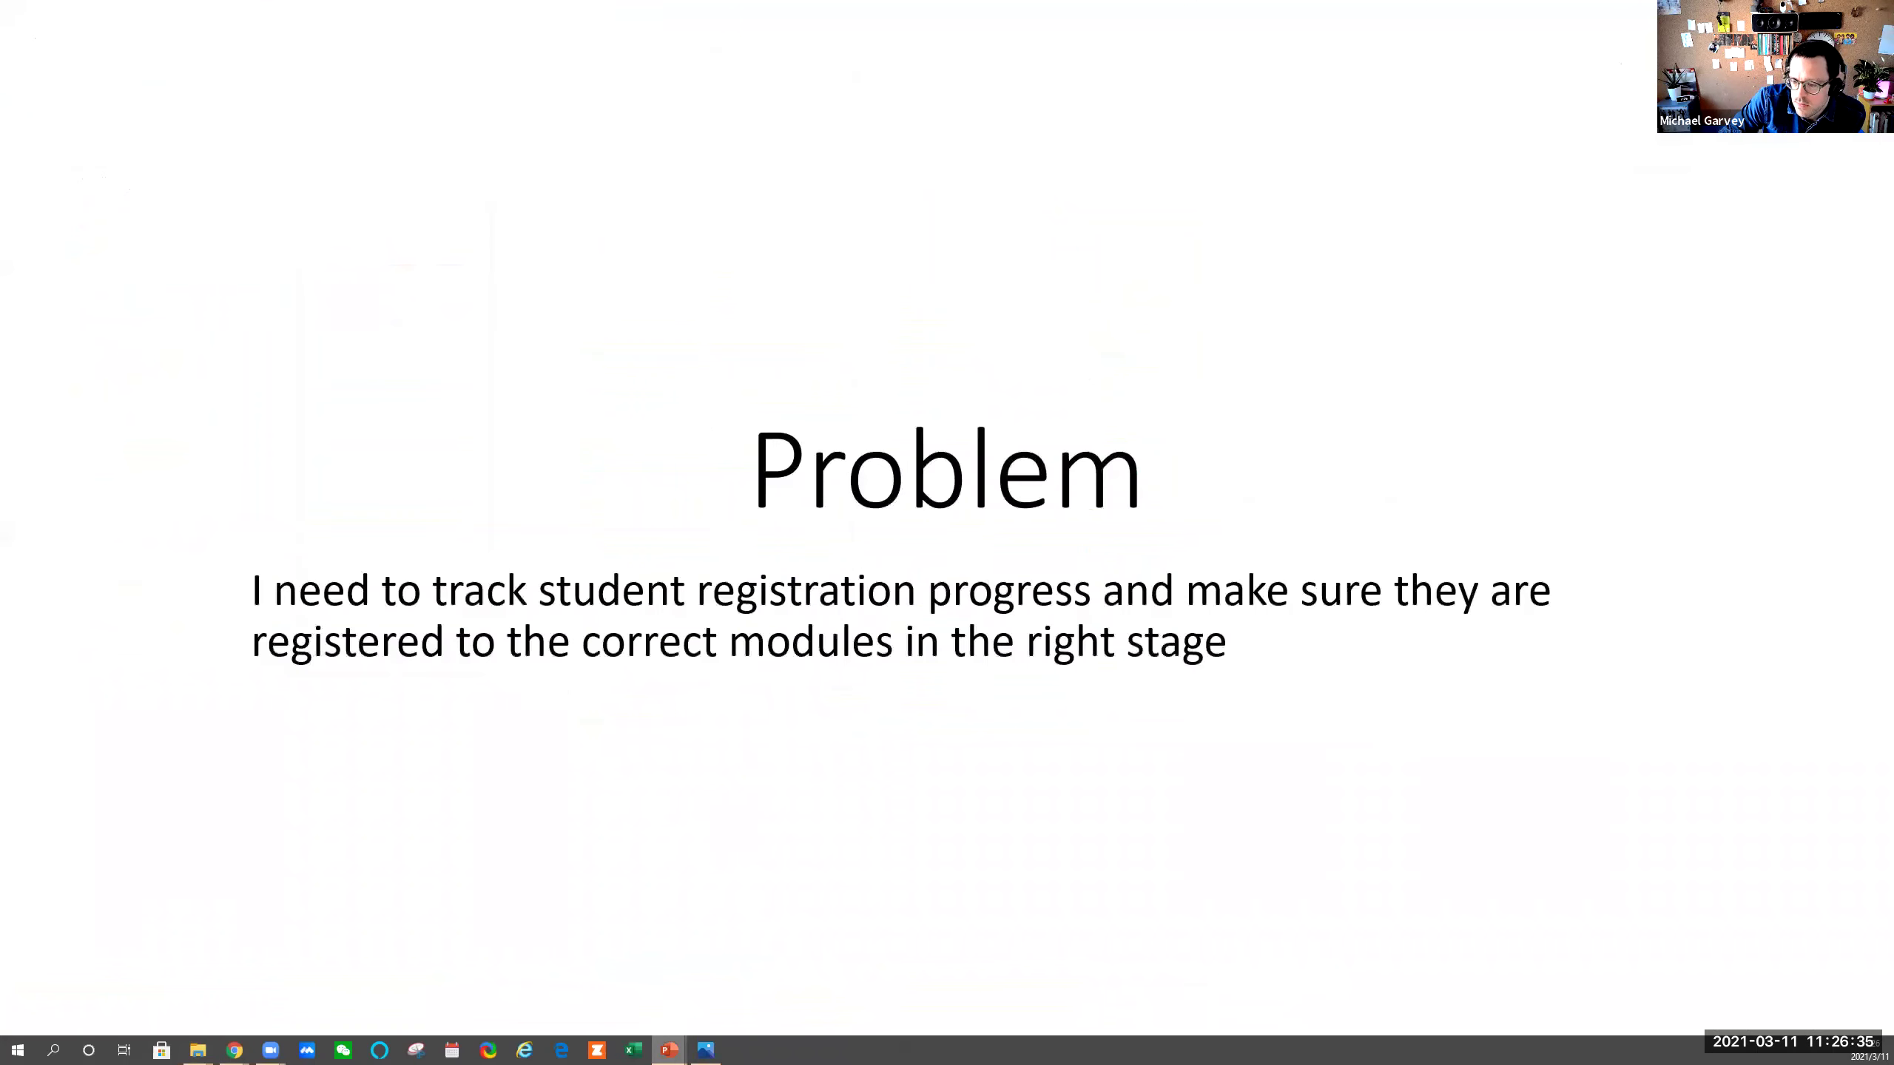
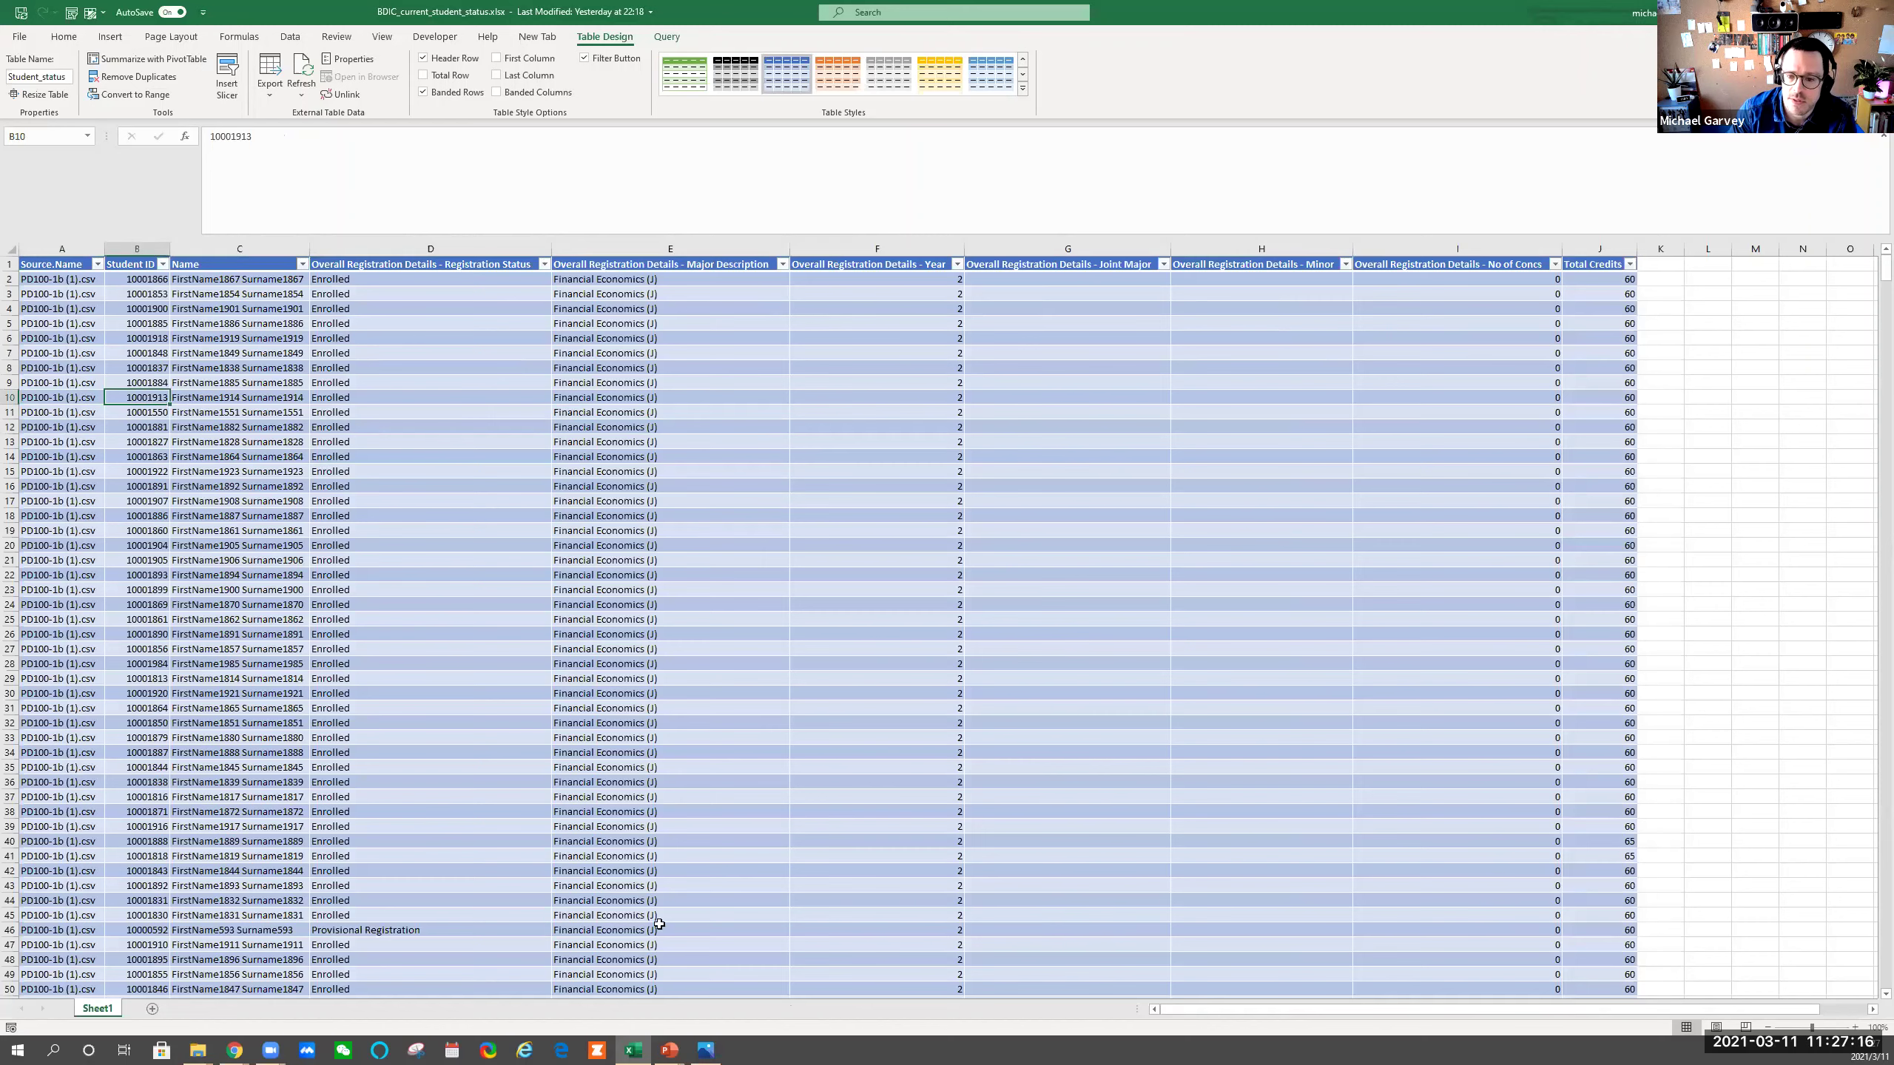
left_click_drag(182, 397, 729, 378)
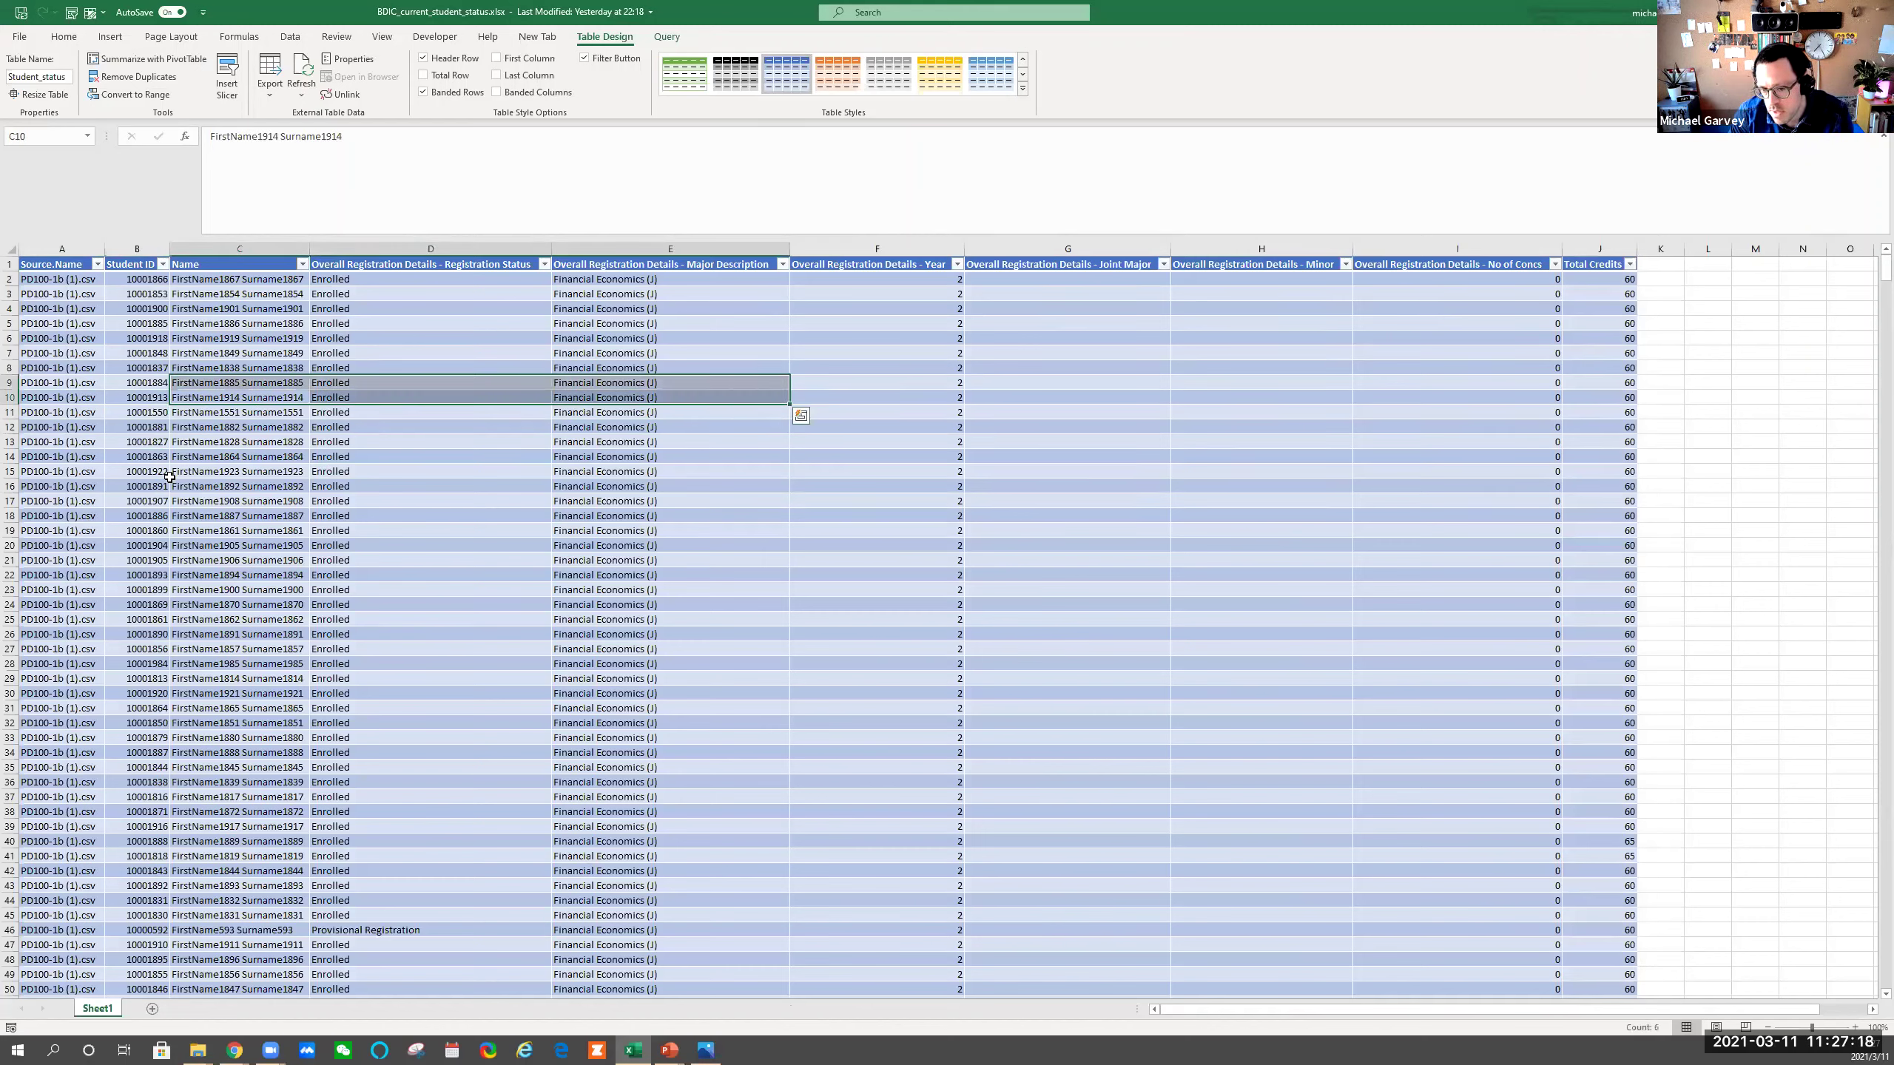
left_click_drag(172, 477, 537, 457)
left_click(406, 813)
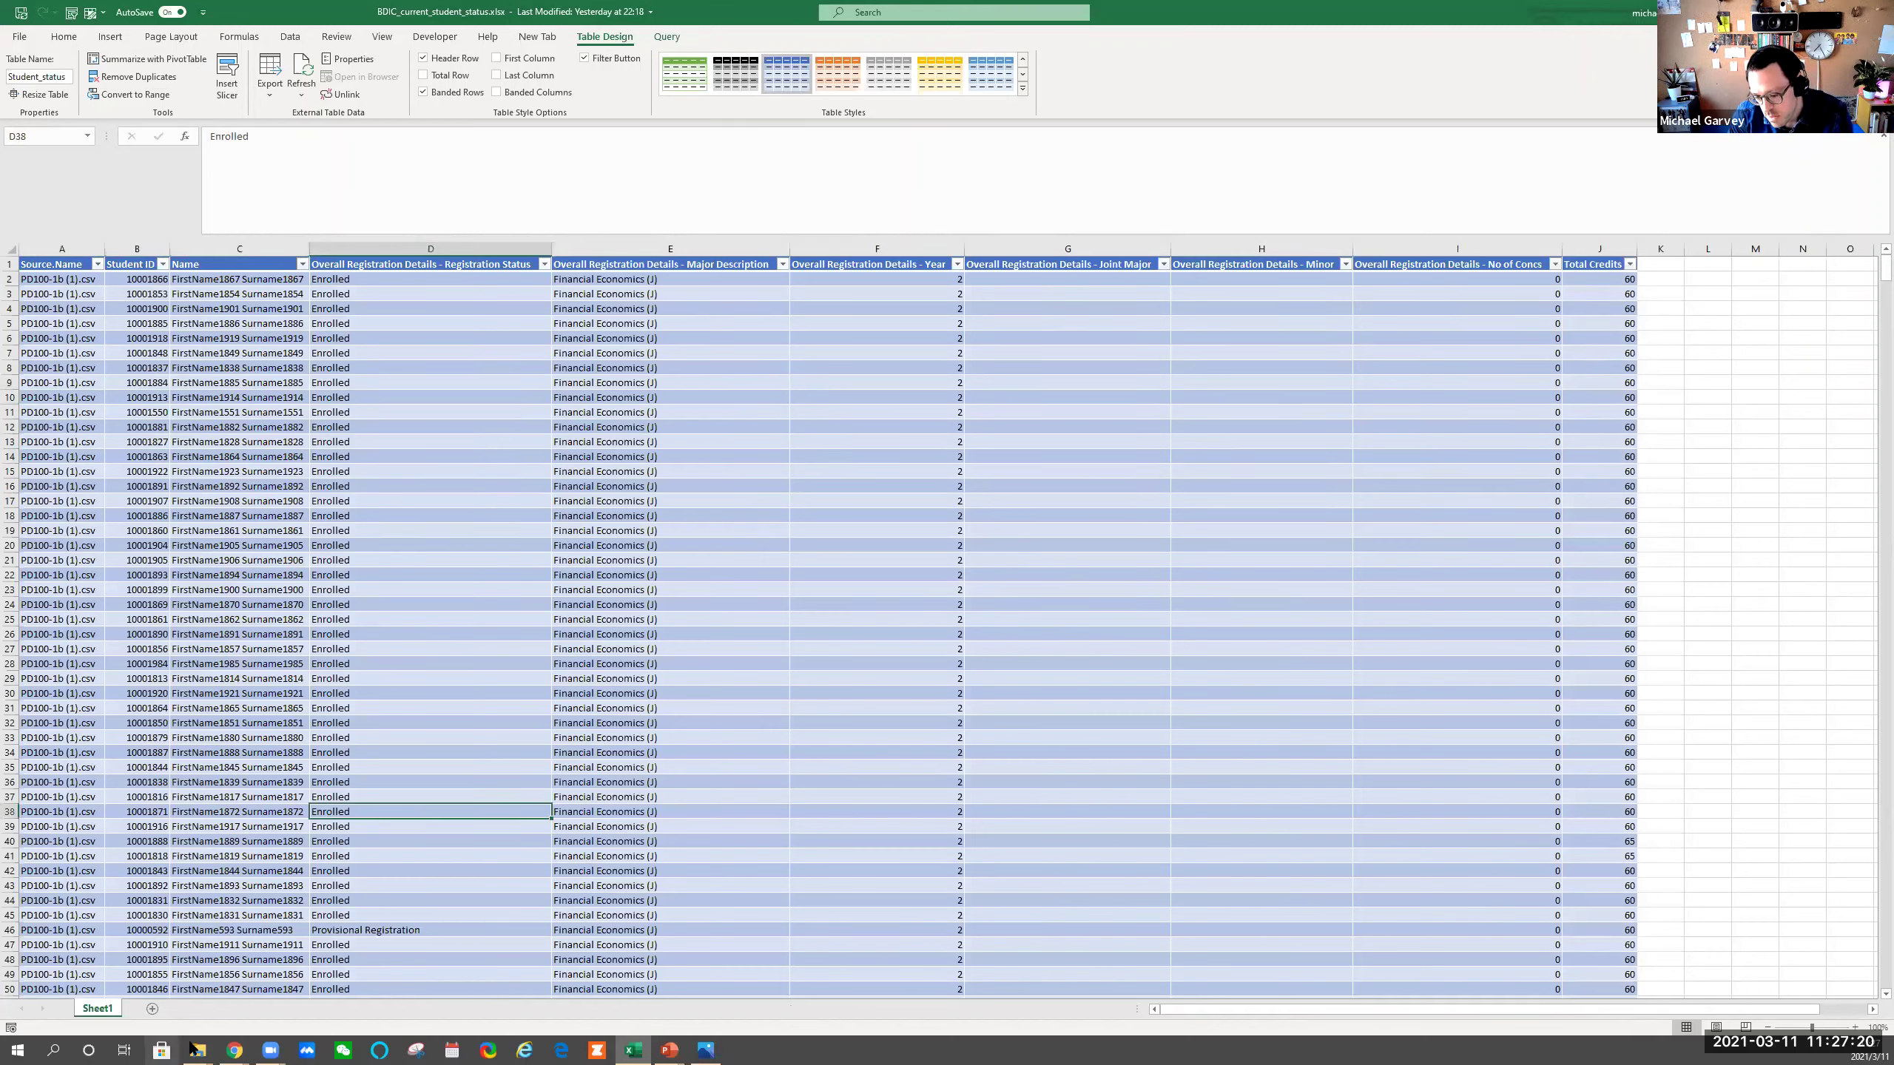
Switch to File Explorer and move all the PD100-1b CSV files from the Student status folder into Spare student status ingredients
left_click(199, 1048)
mouse_move(201, 1048)
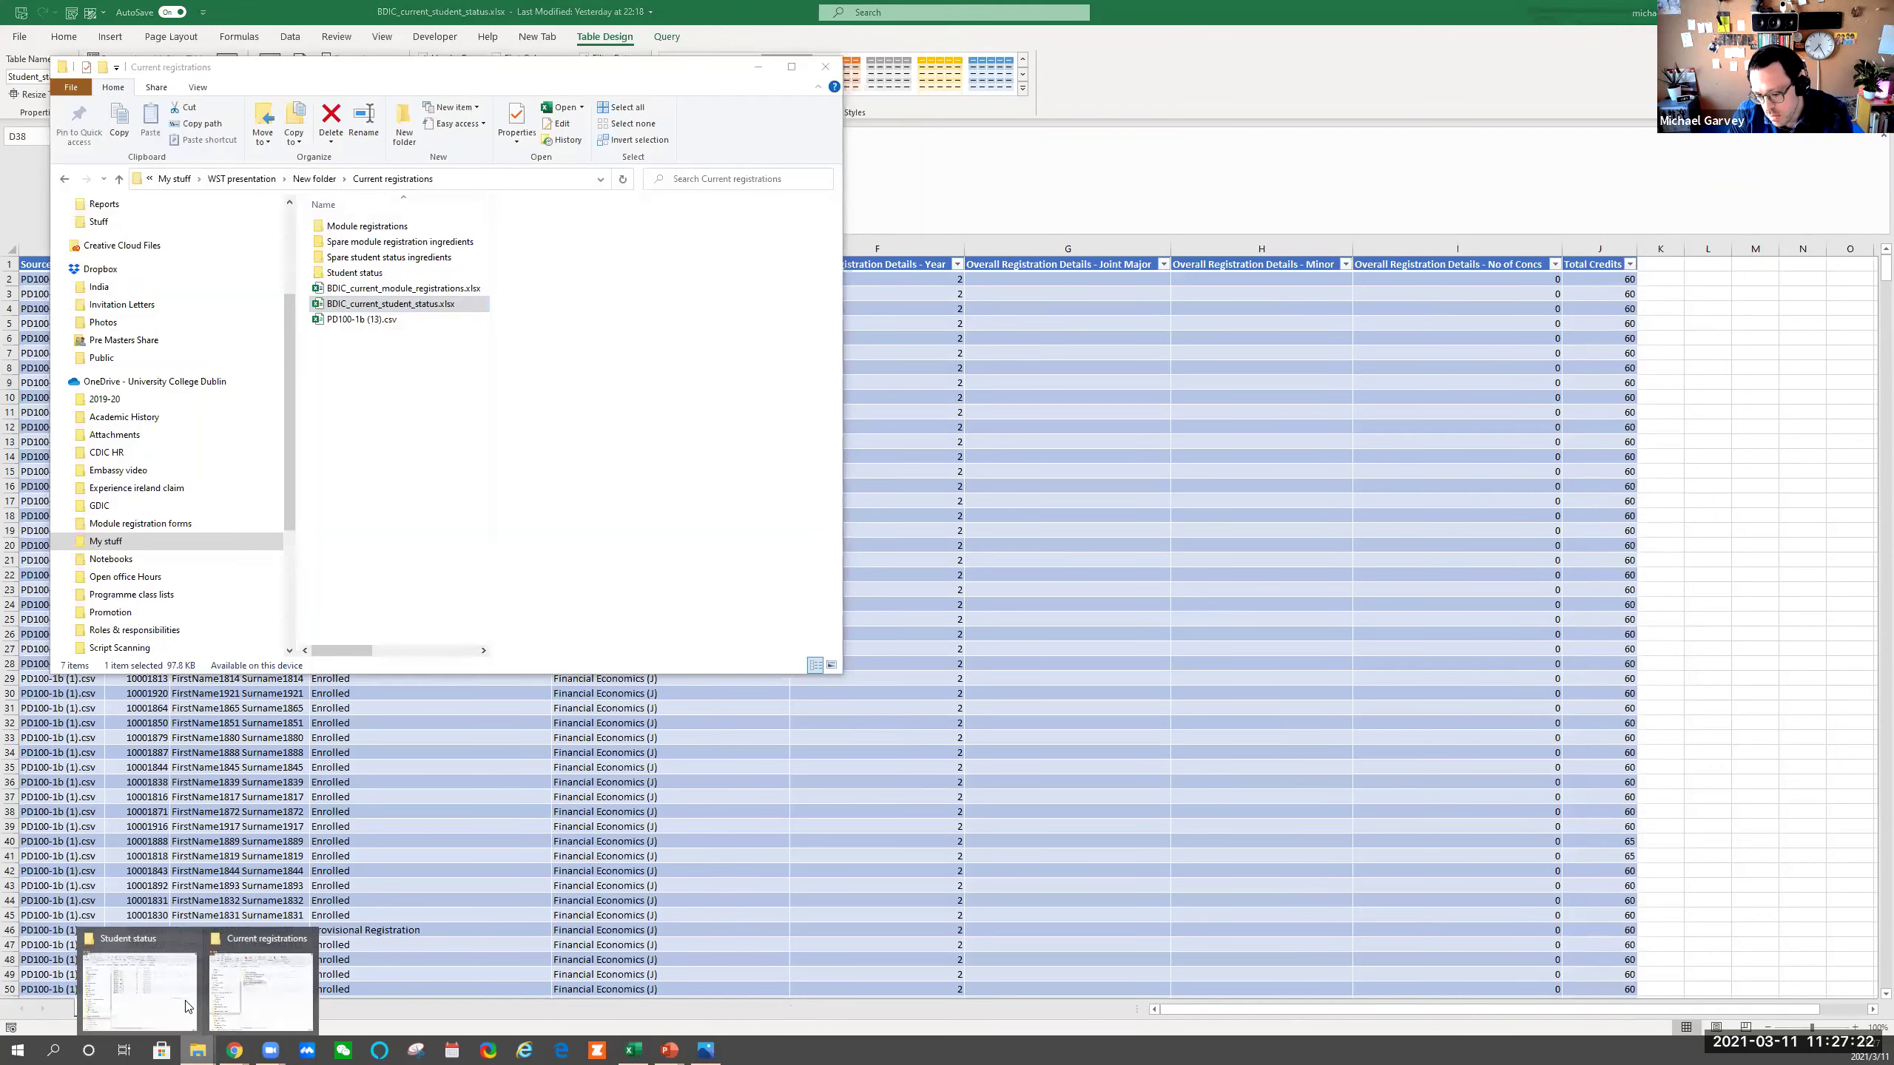
left_click(257, 974)
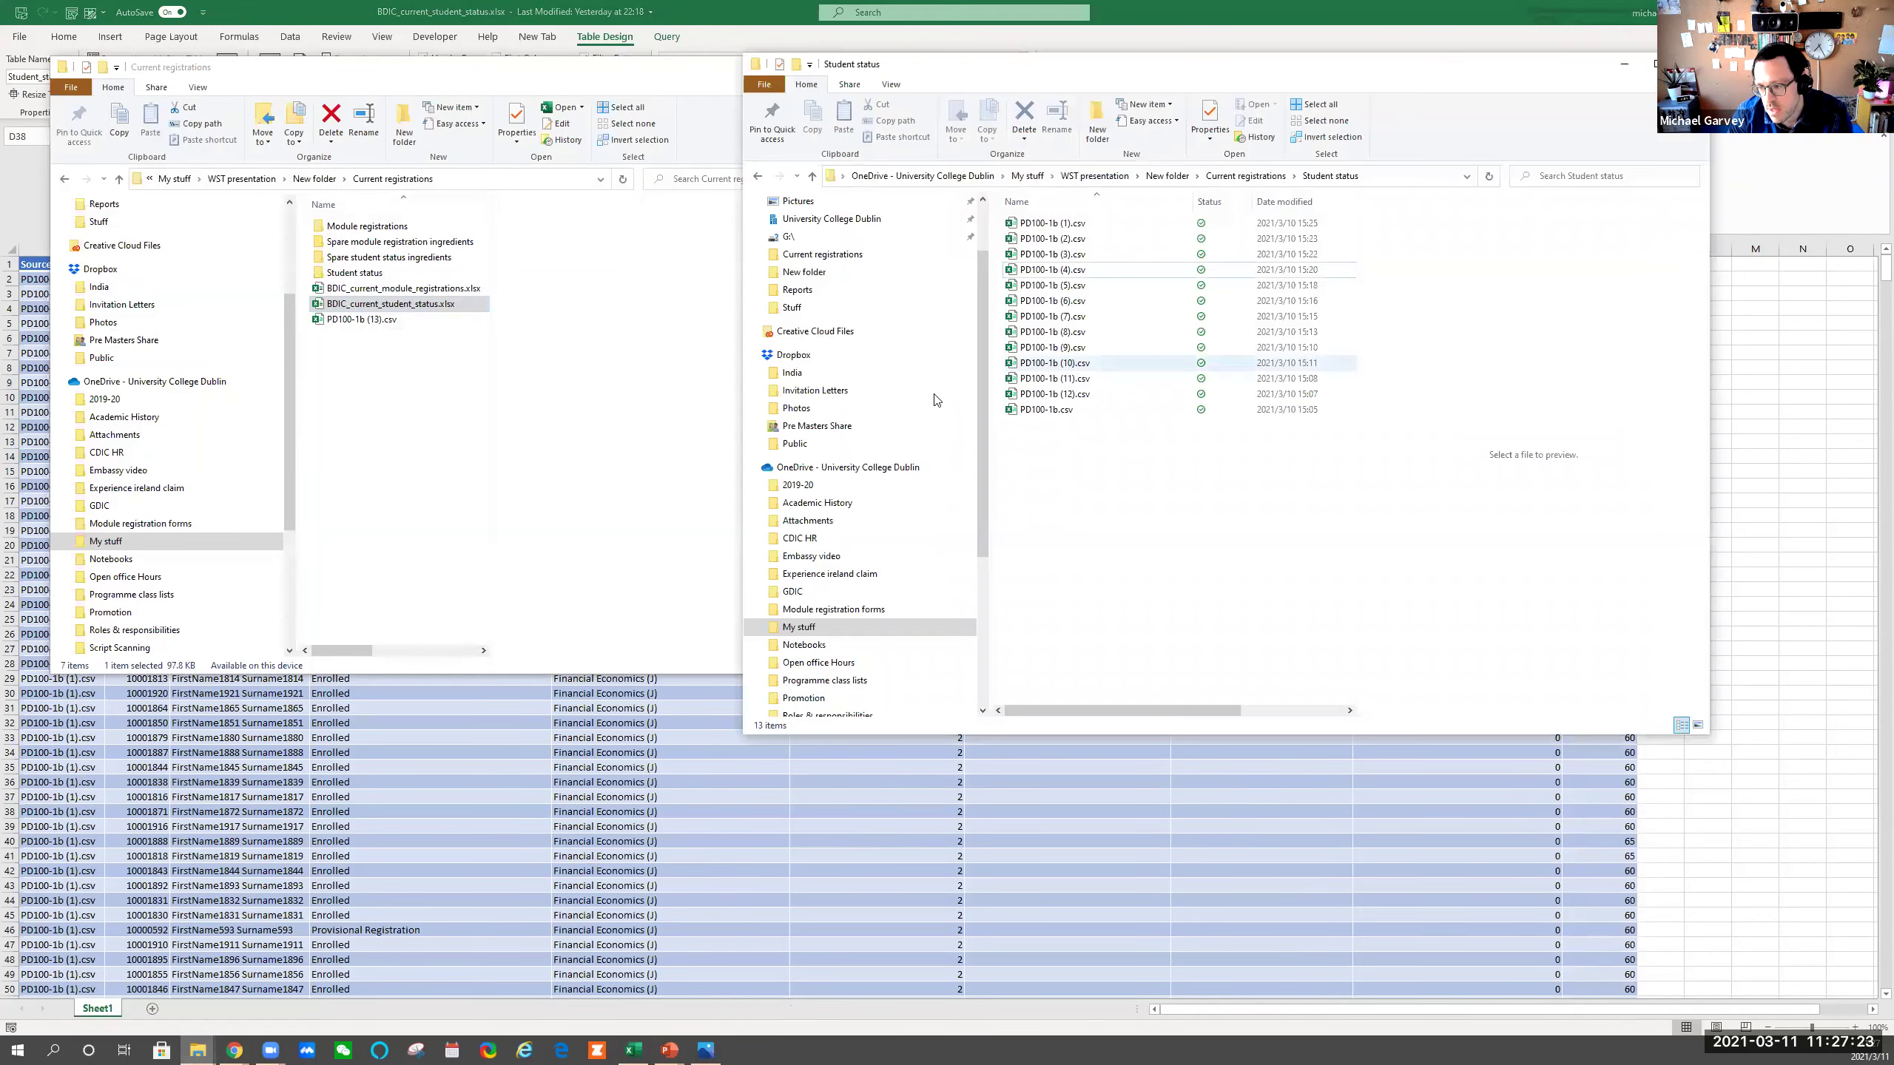
left_click(366, 69)
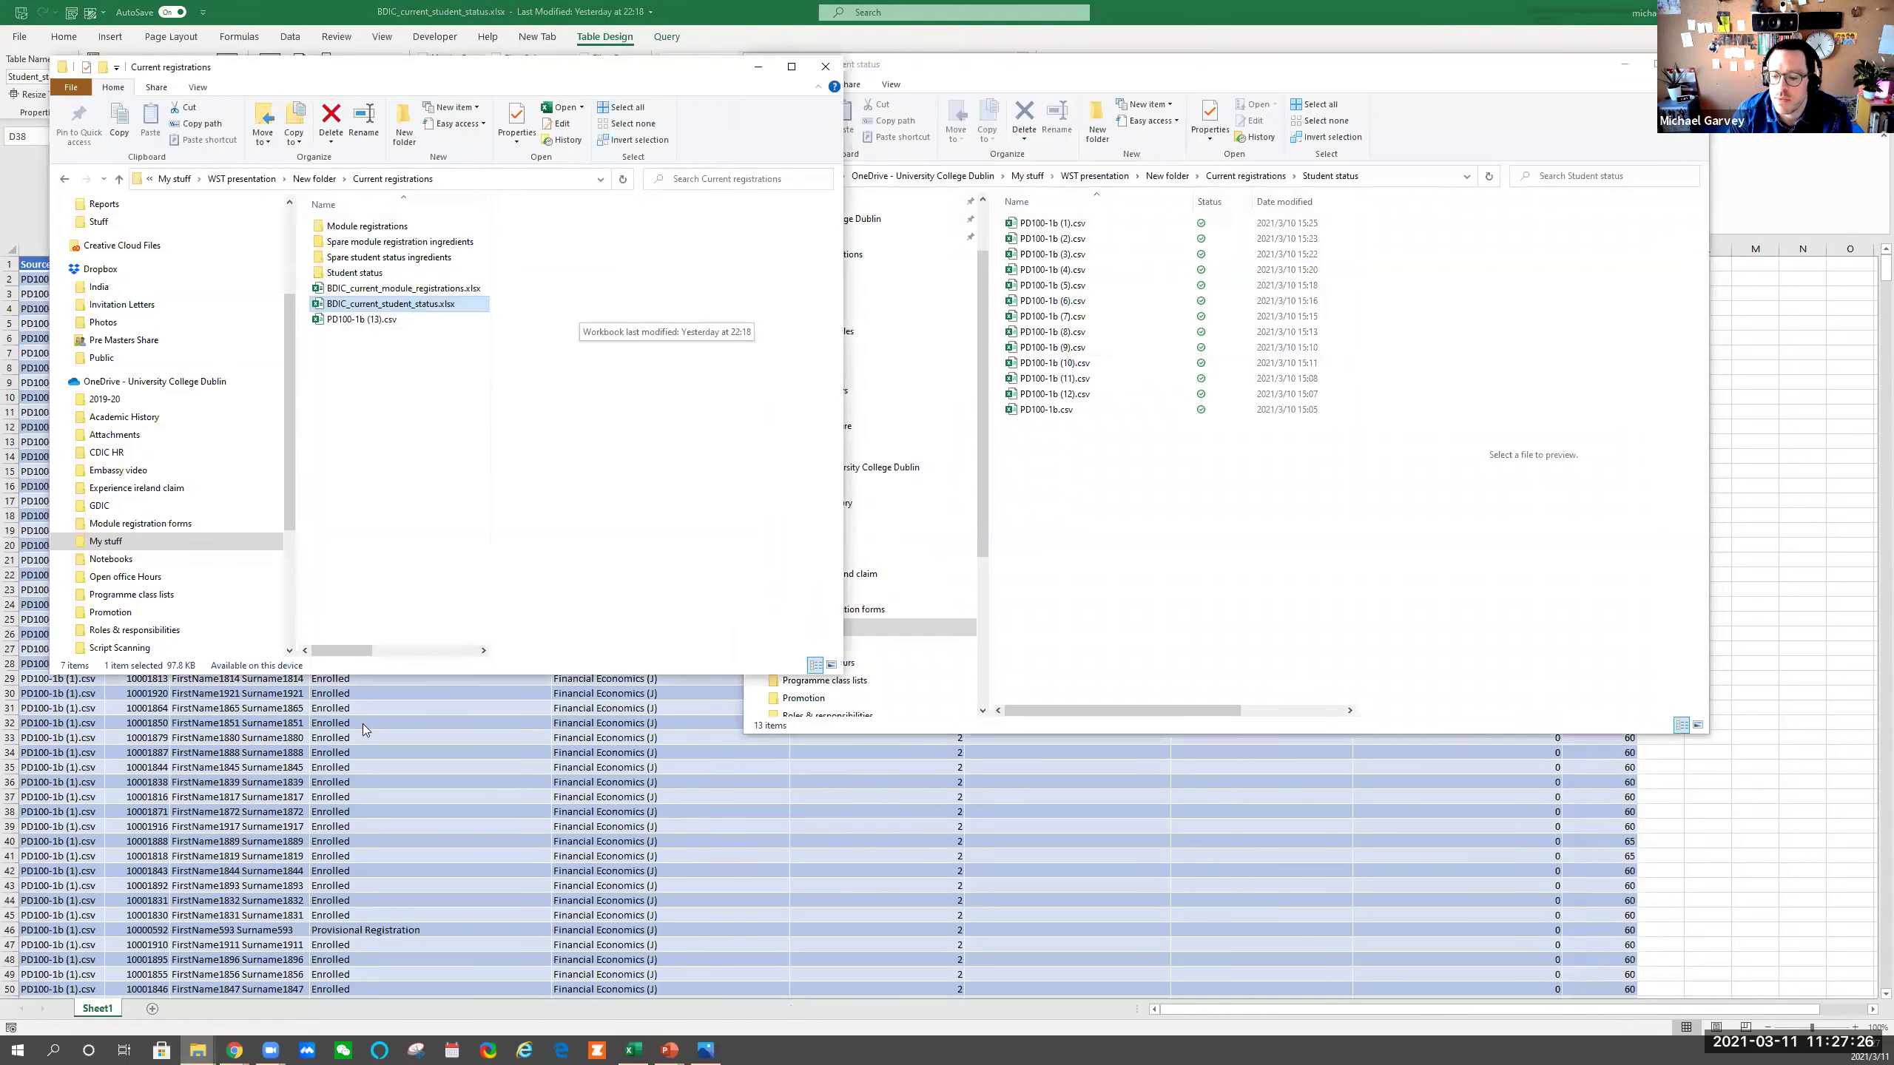
left_click(1841, 13)
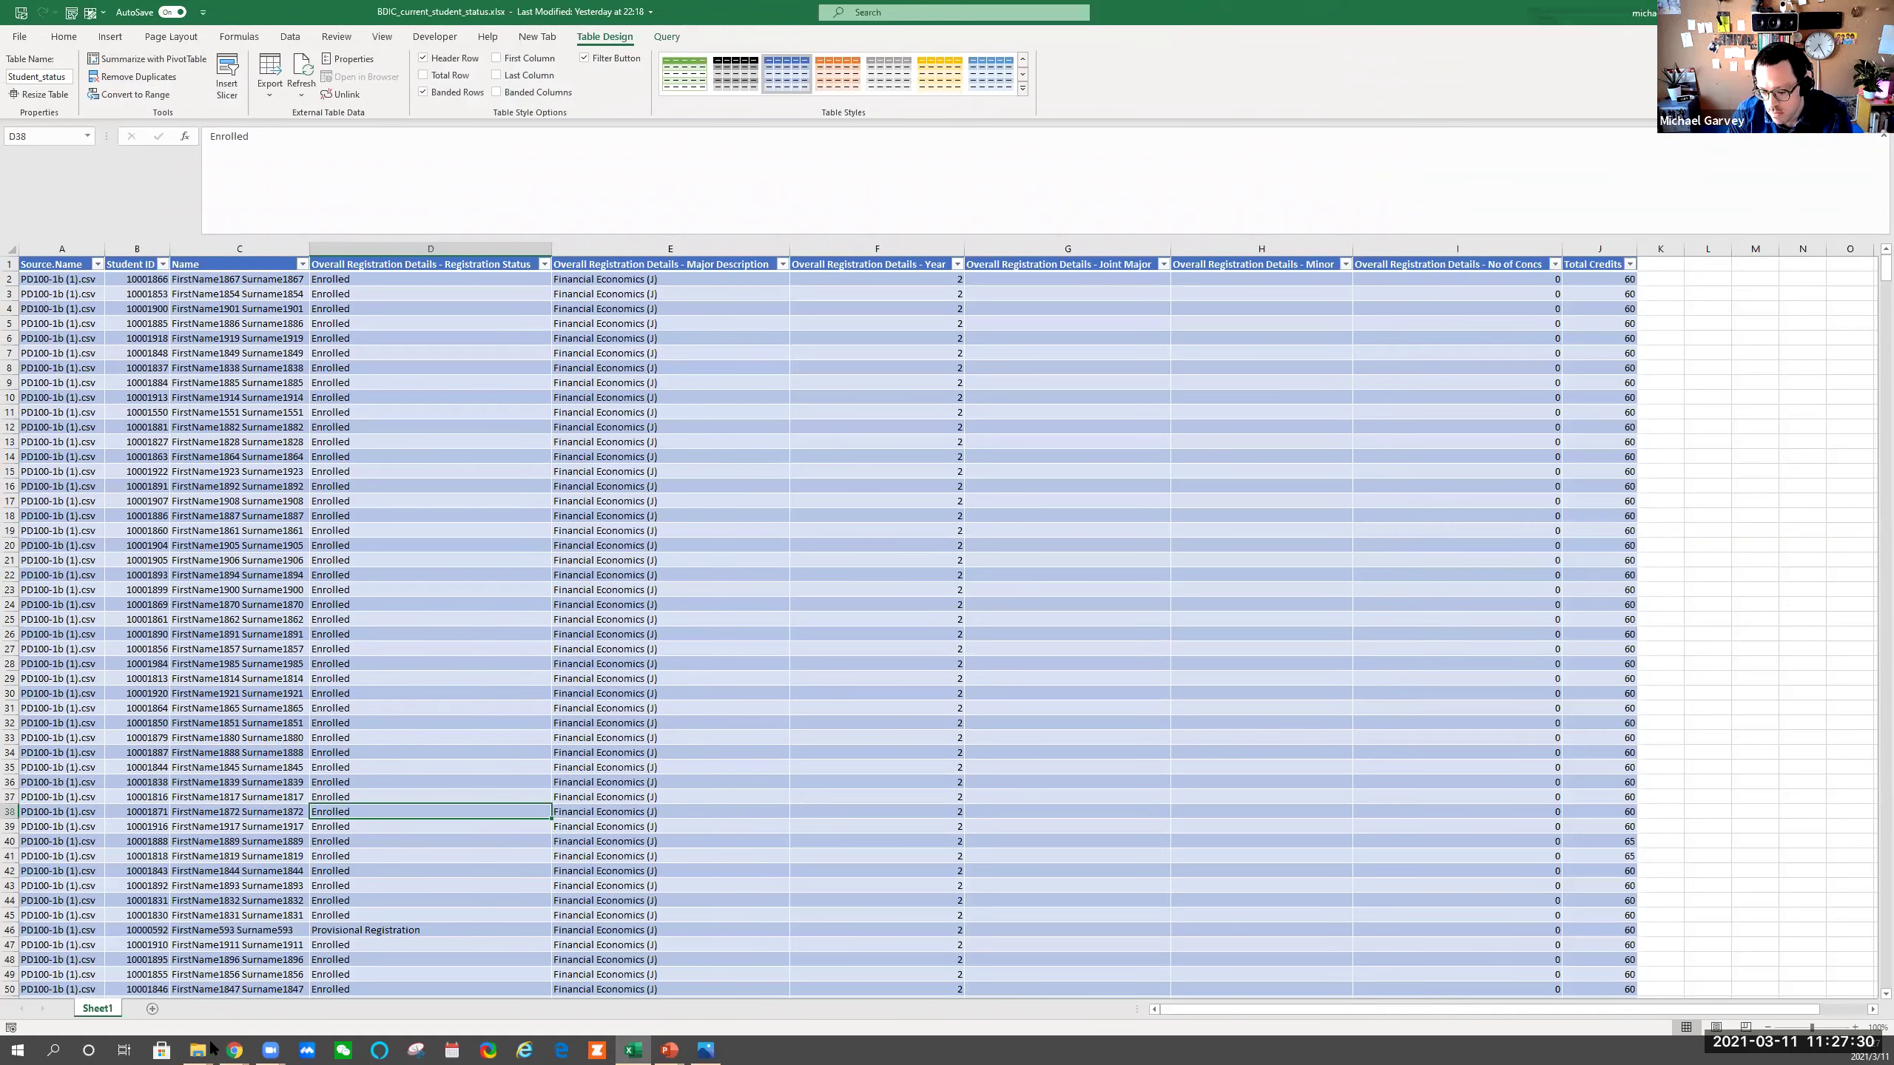
left_click(200, 1050)
left_click(177, 989)
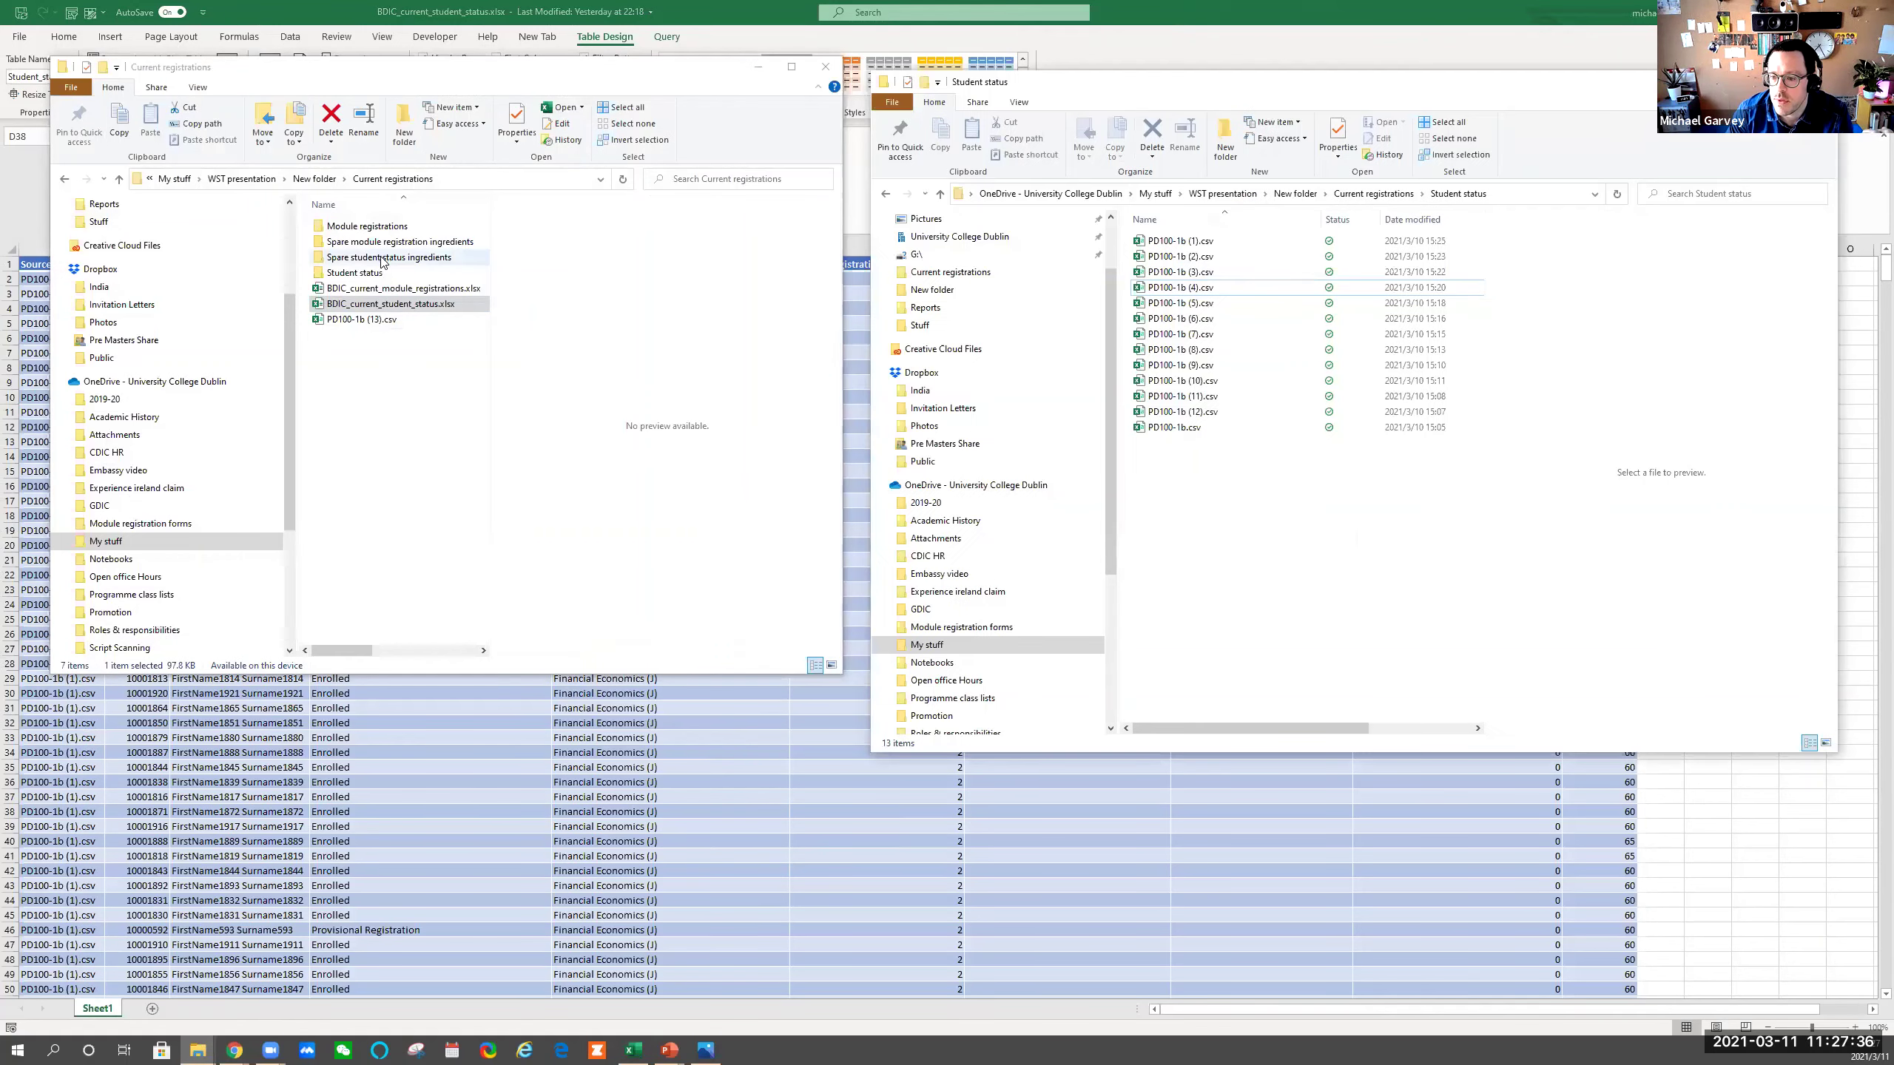
left_click(1165, 243)
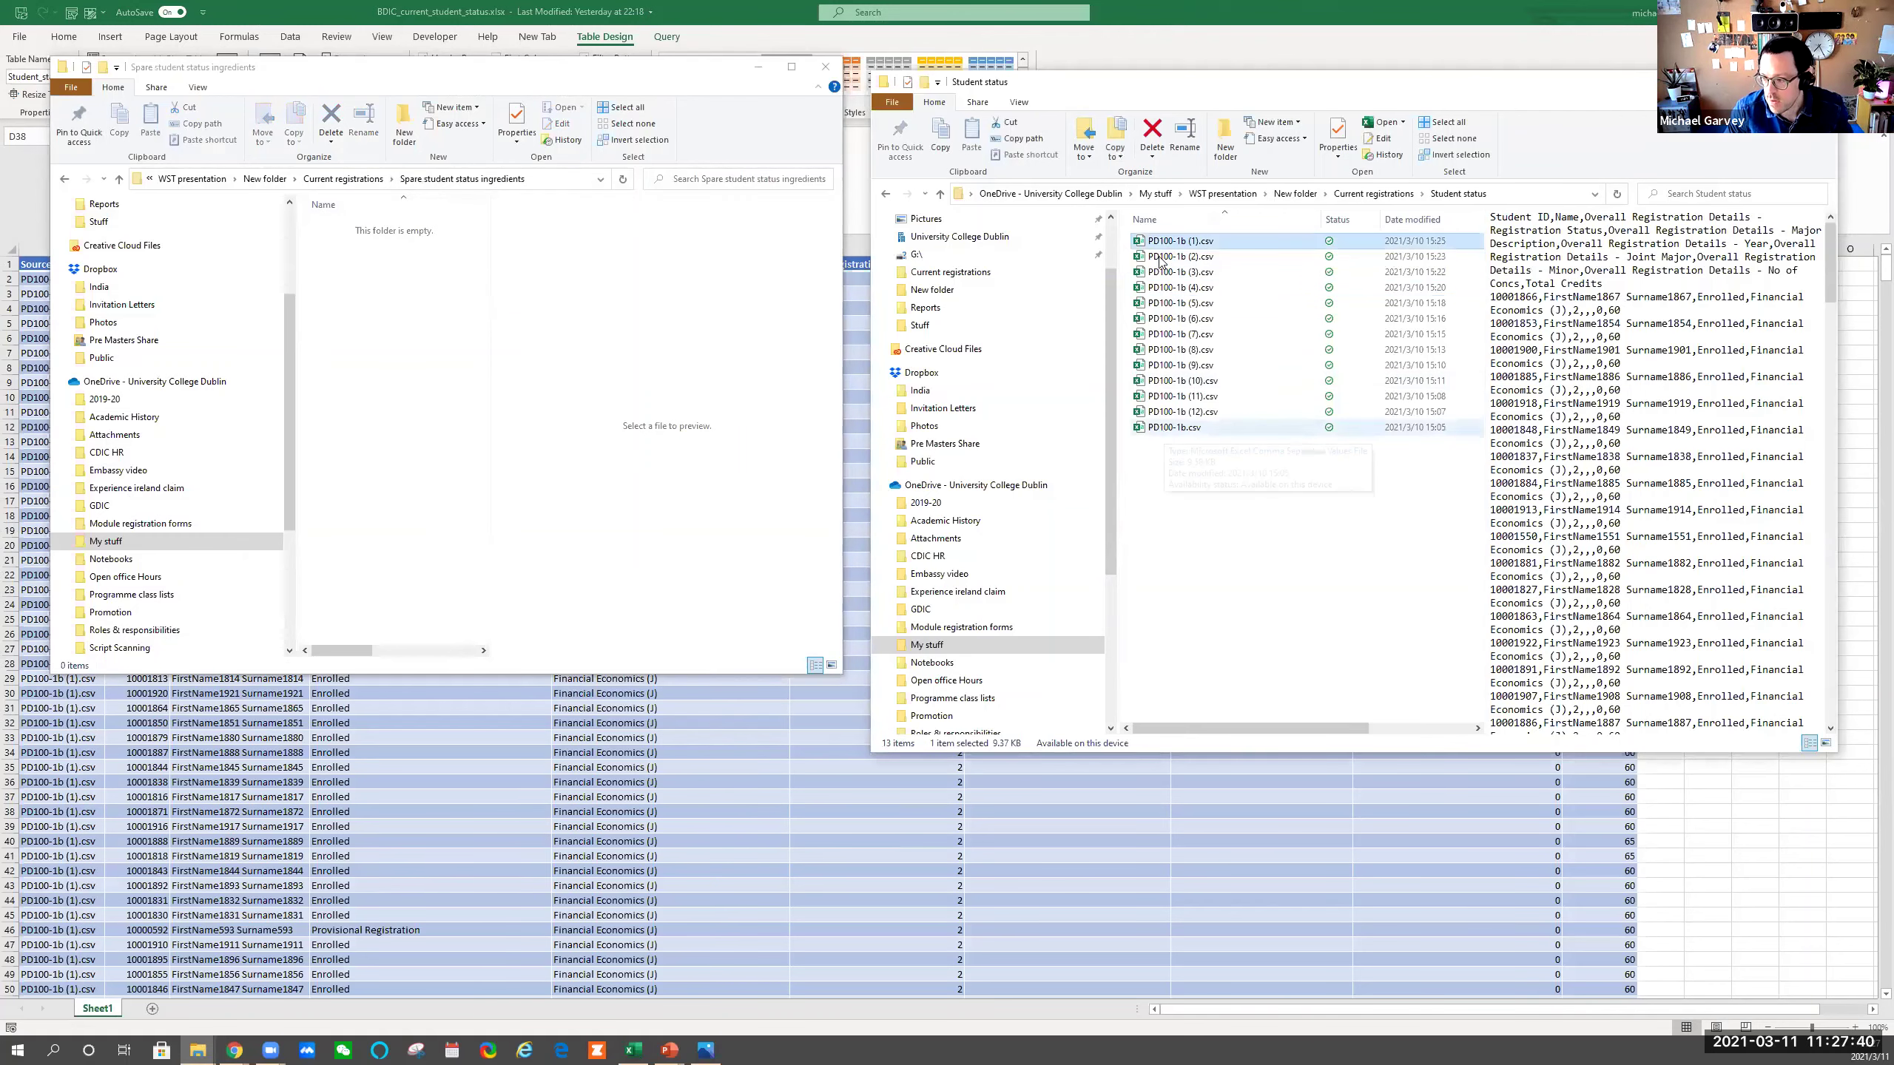
key("ctrl+a")
left_click_drag(434, 329, 567, 349)
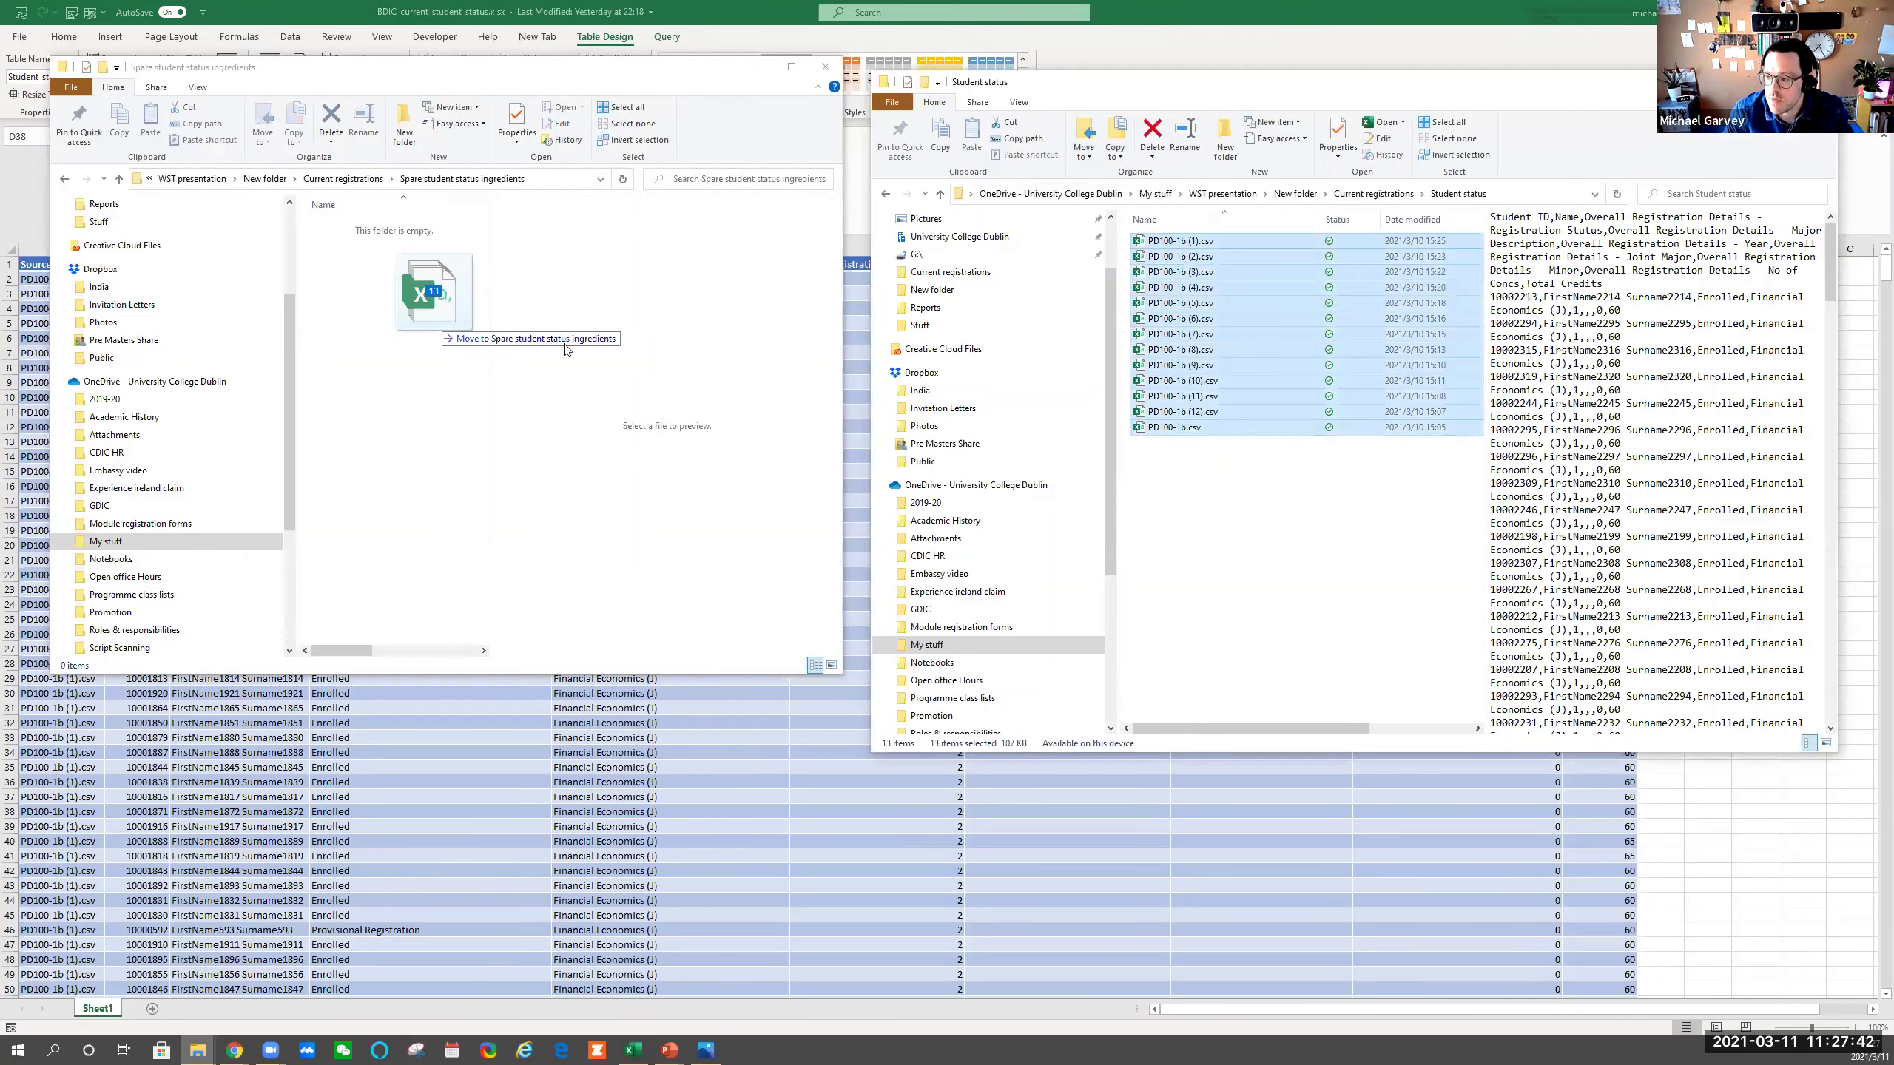
left_click_drag(920, 455, 1319, 610)
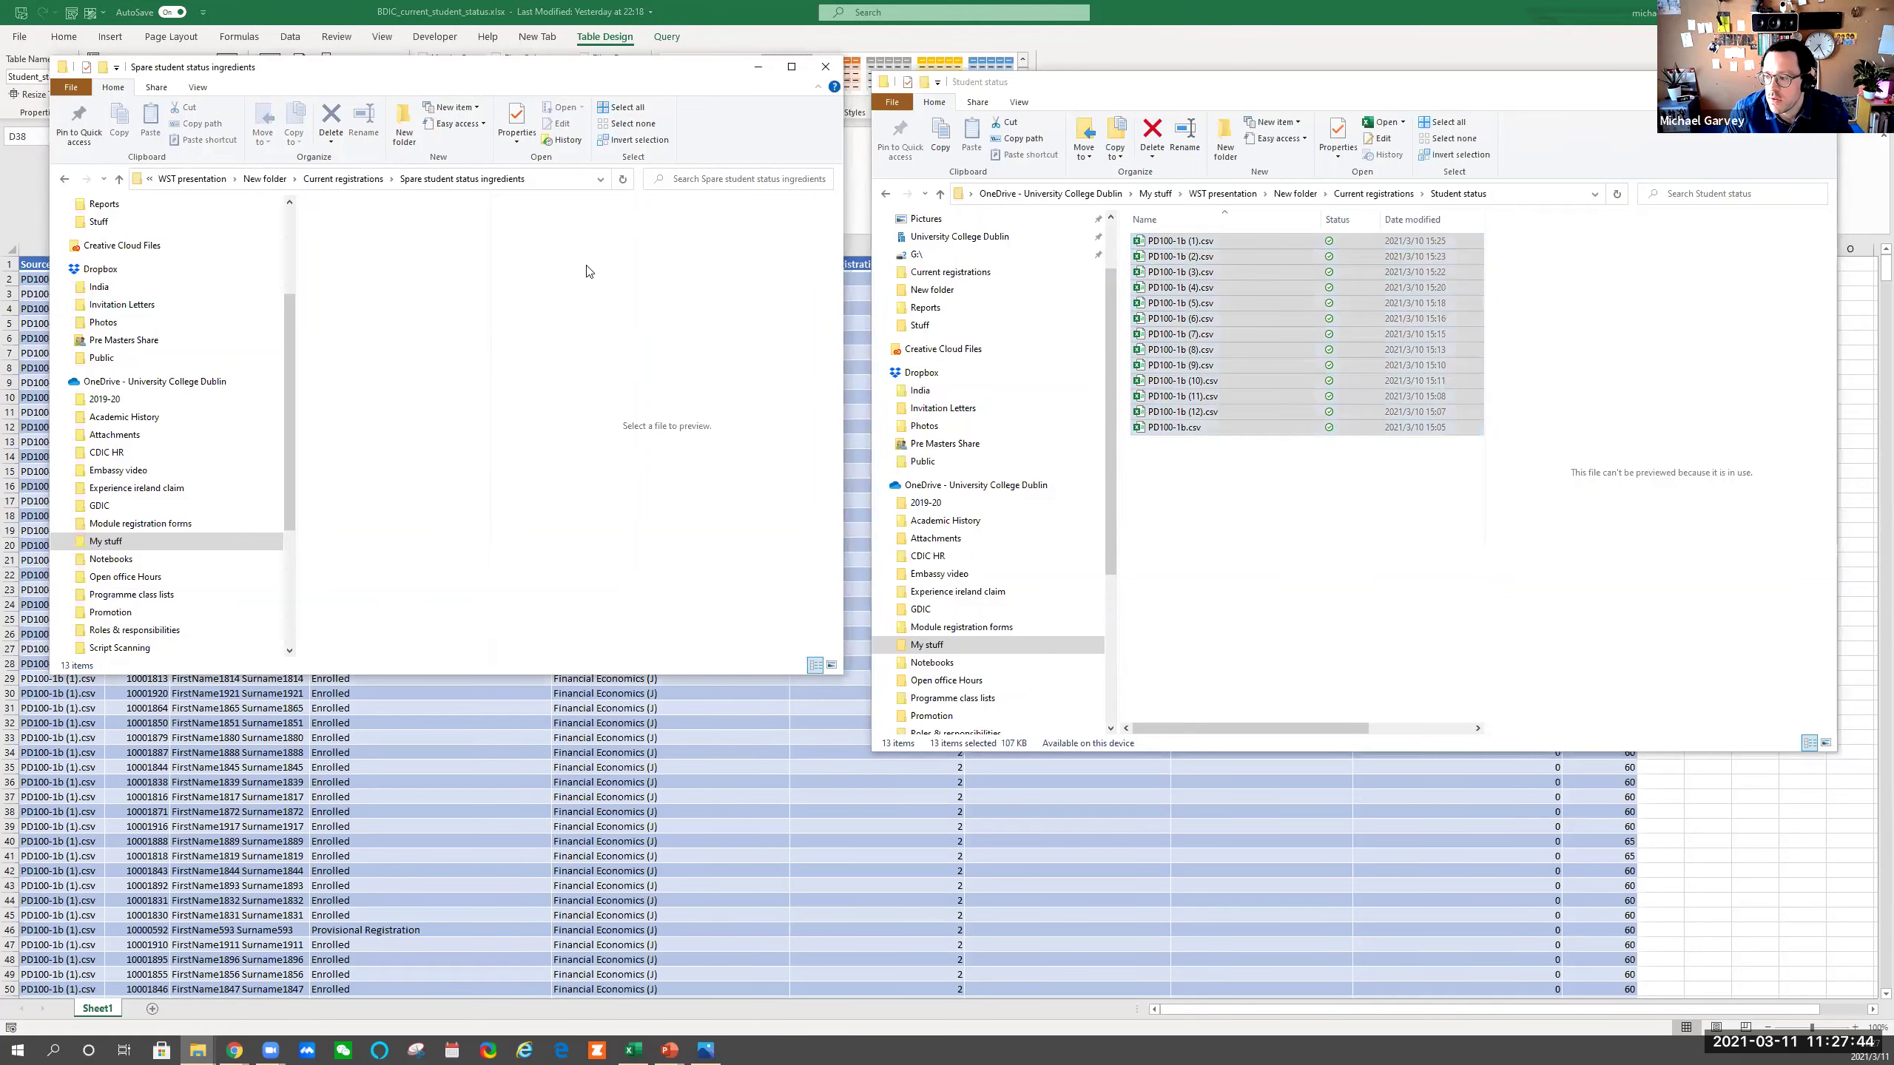
Move PD100-1b (13).csv from the Current registrations folder into the emptied Student status folder
left_click(119, 179)
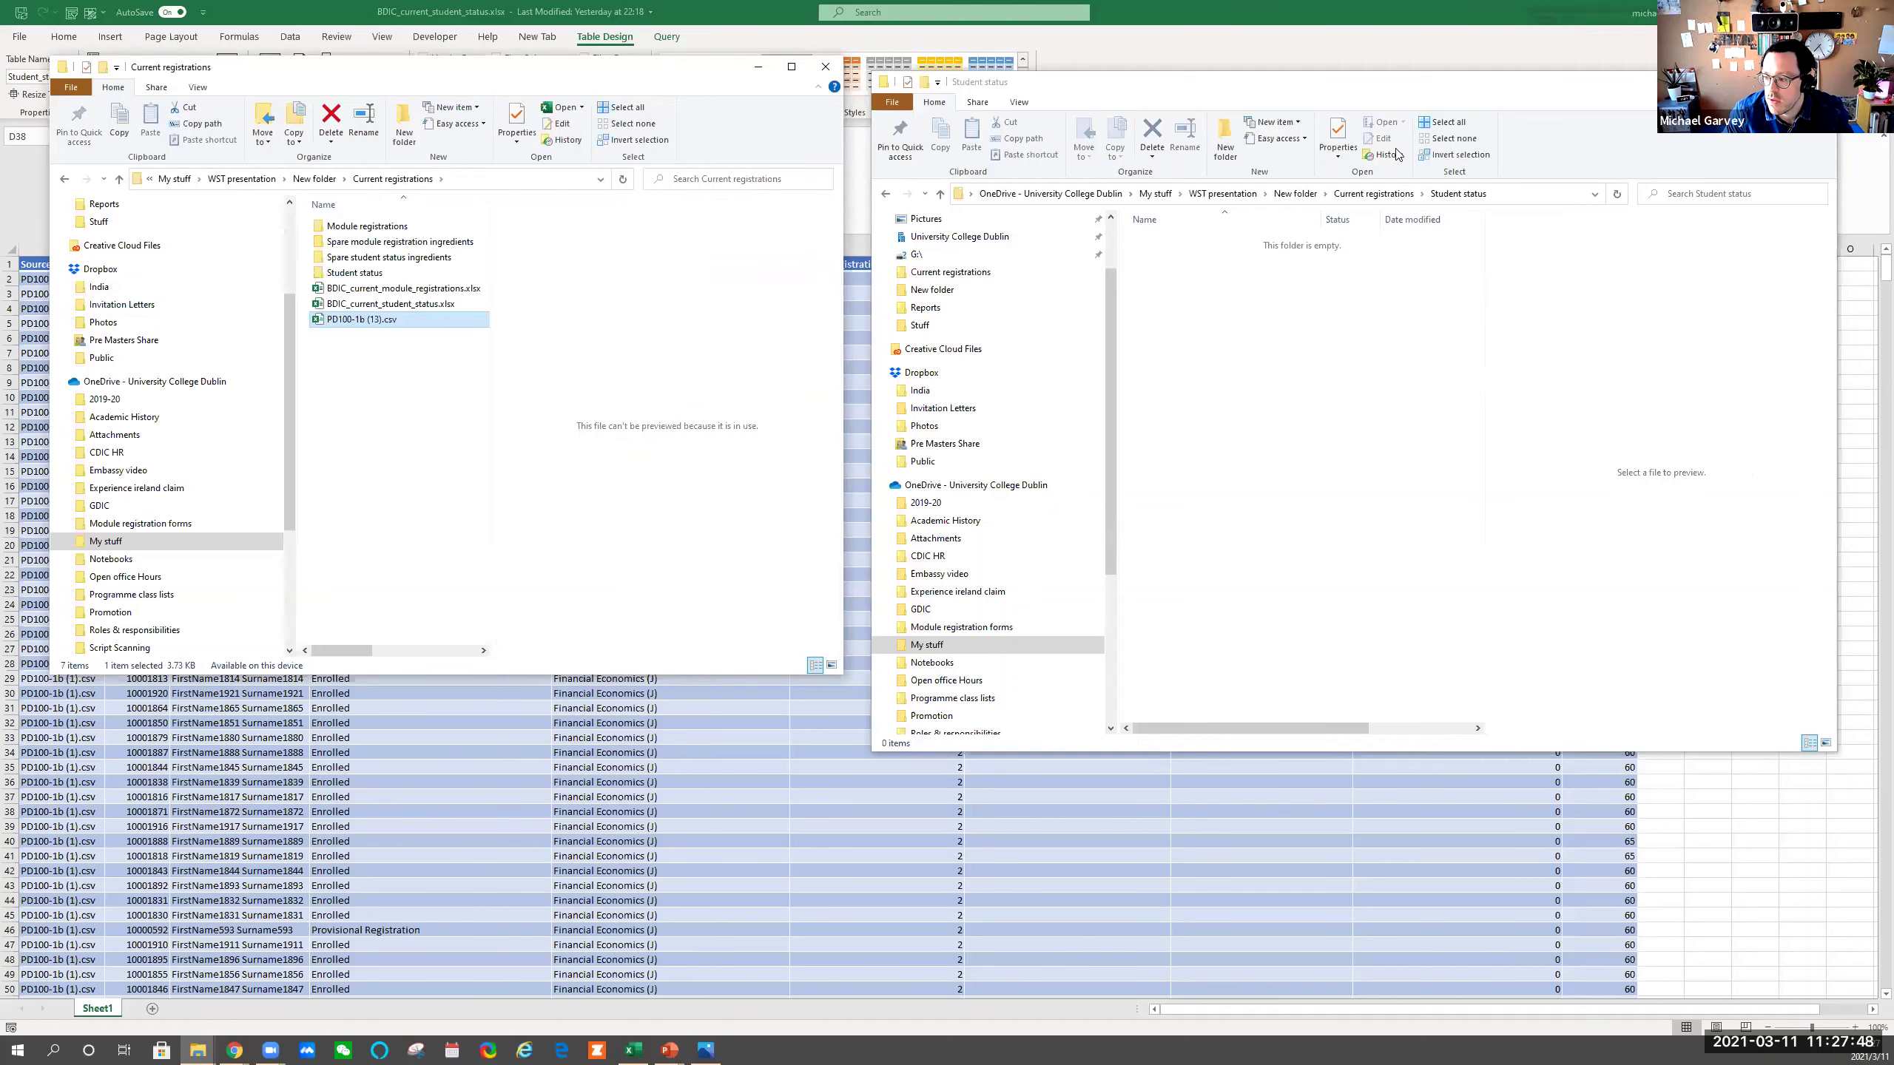
left_click(1314, 89)
key("ctrl+v")
left_click_drag(1729, 92, 1477, 110)
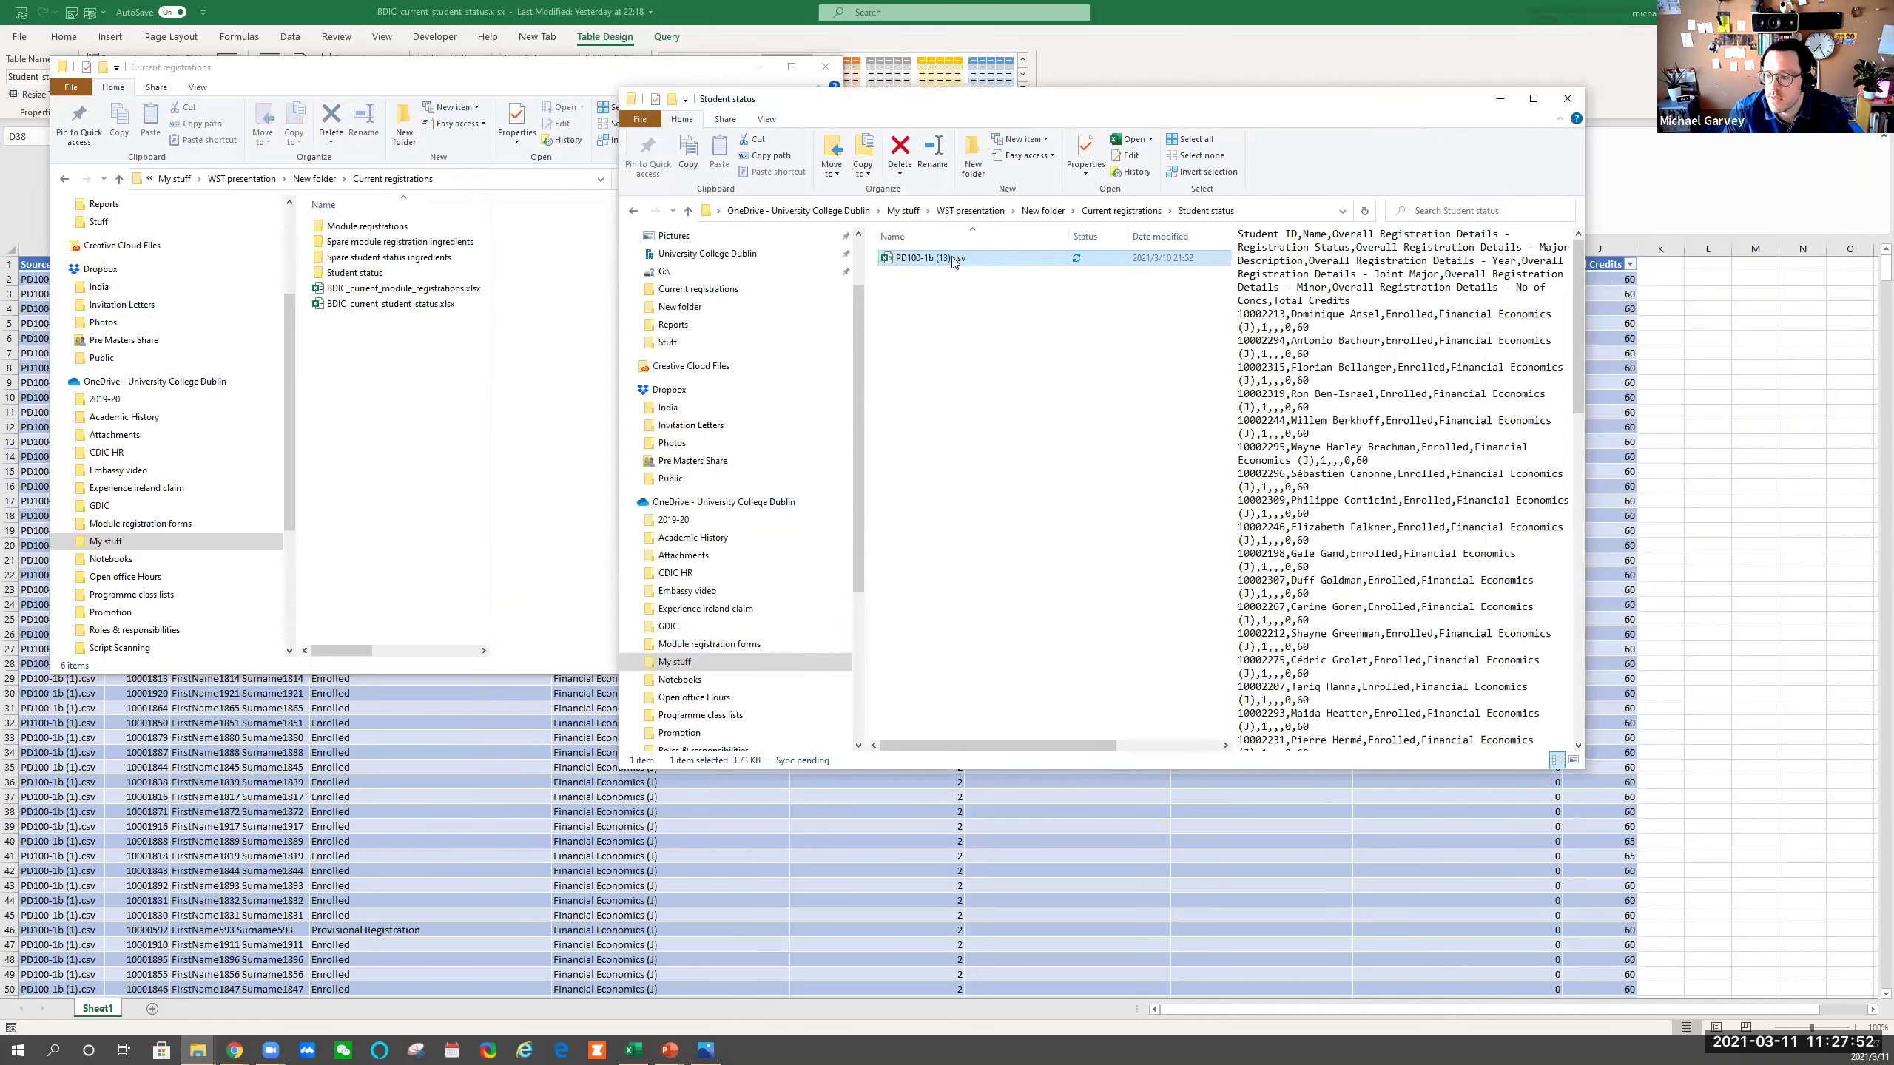
Return to the BDIC_current_student_status.xlsx workbook in Excel and refresh its Student_status table from the source folder
left_click(1686, 438)
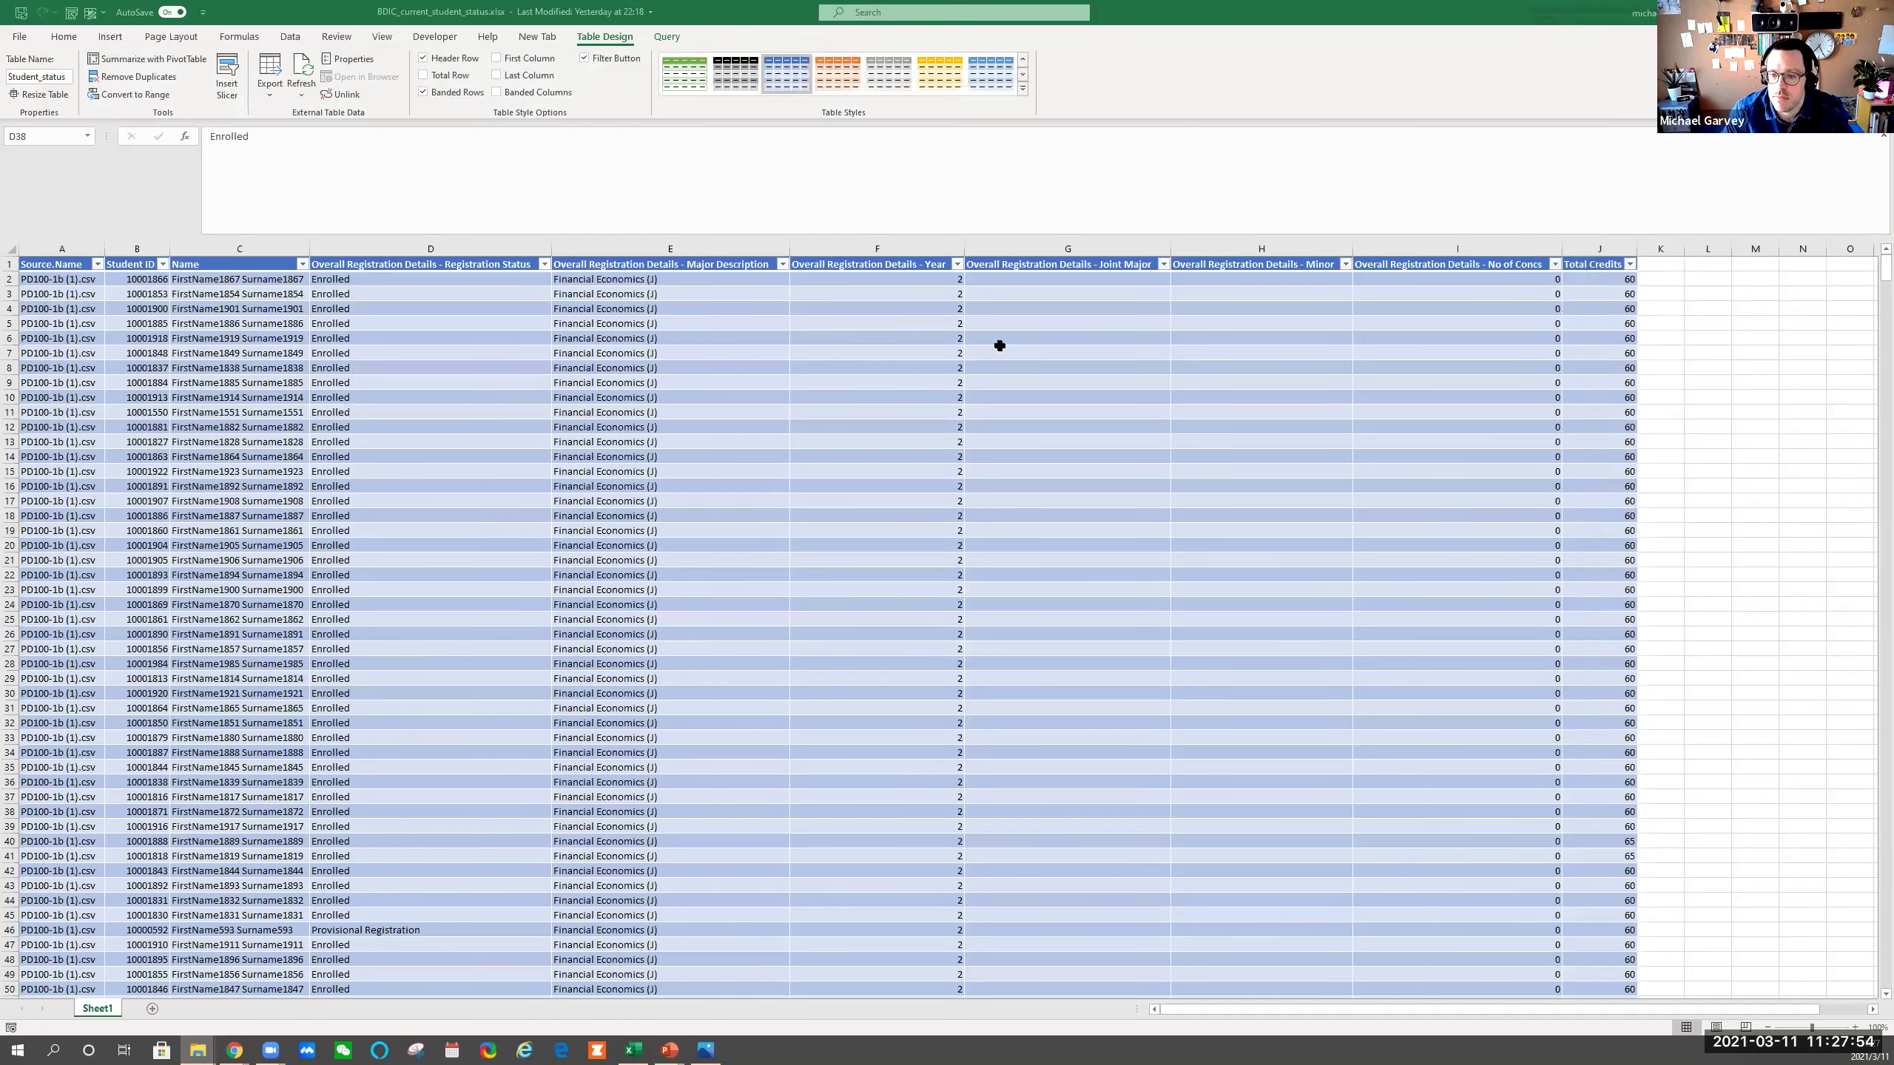
left_click(77, 36)
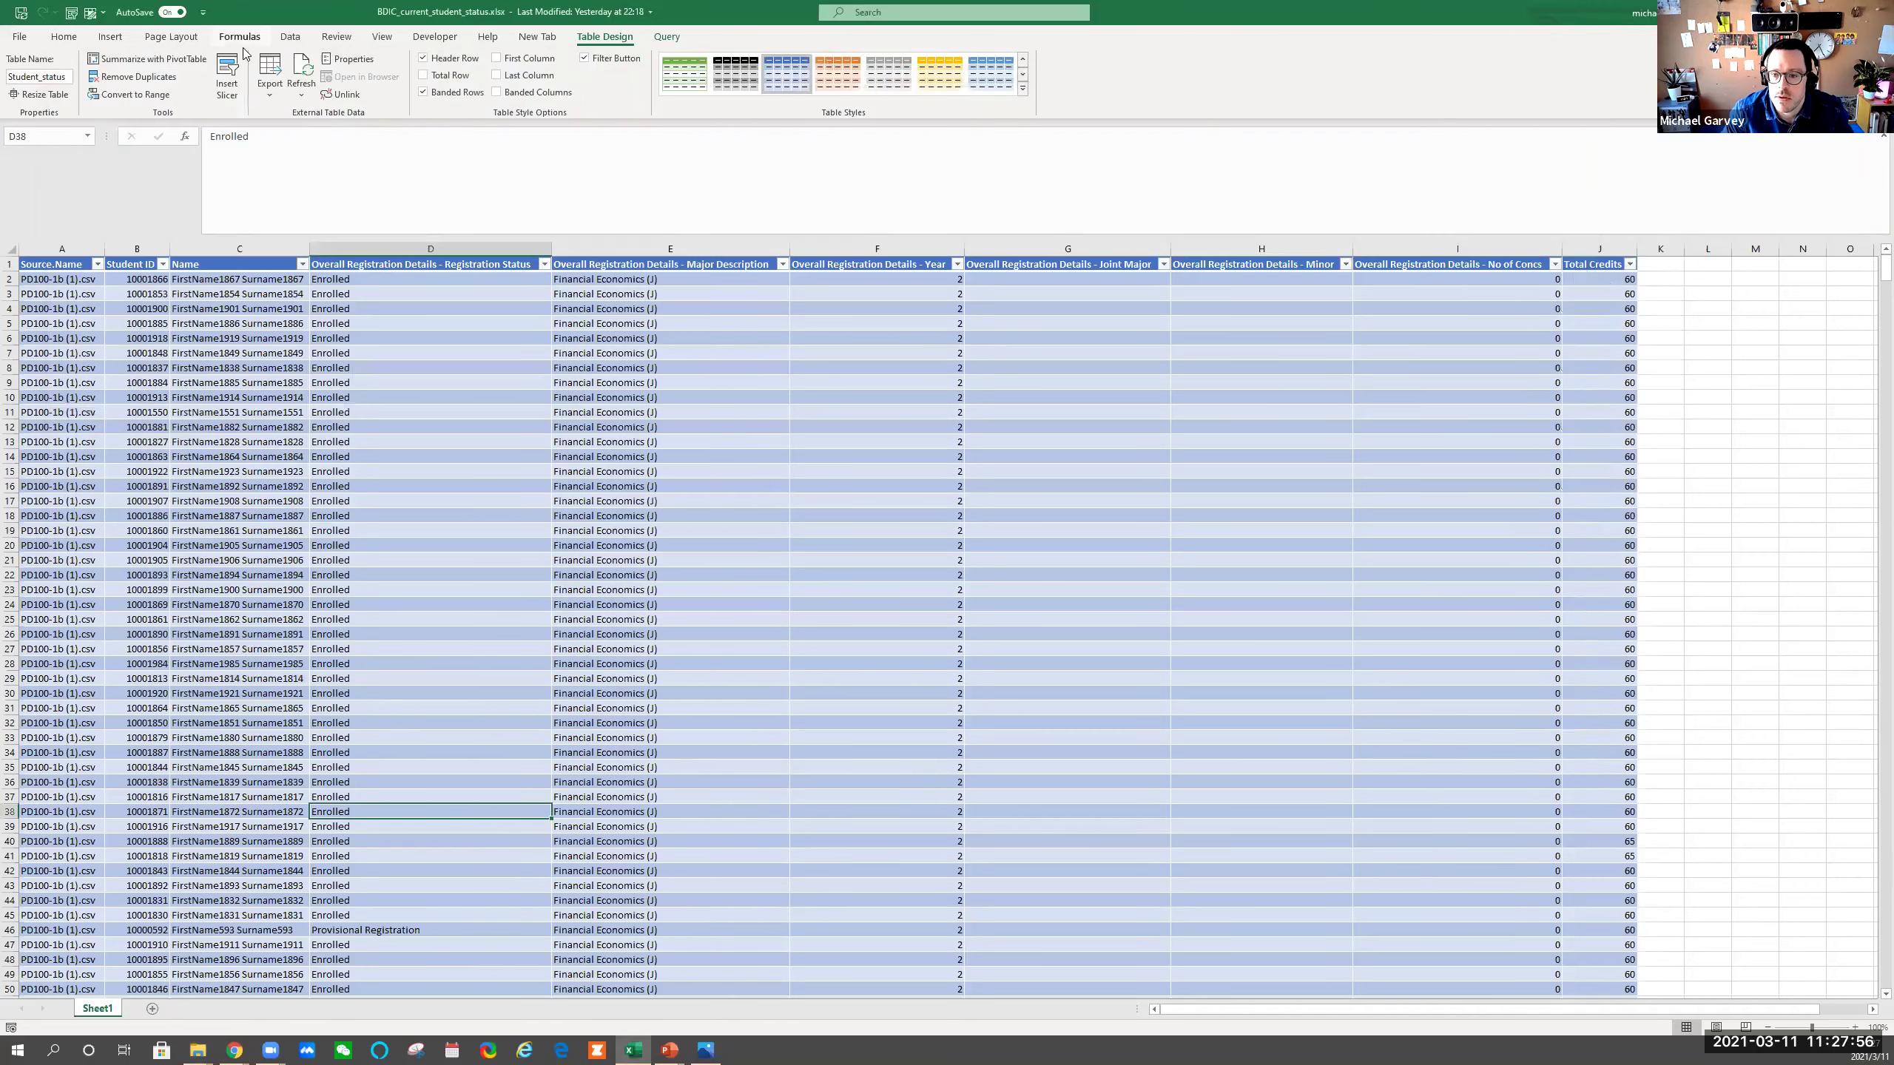
left_click(291, 37)
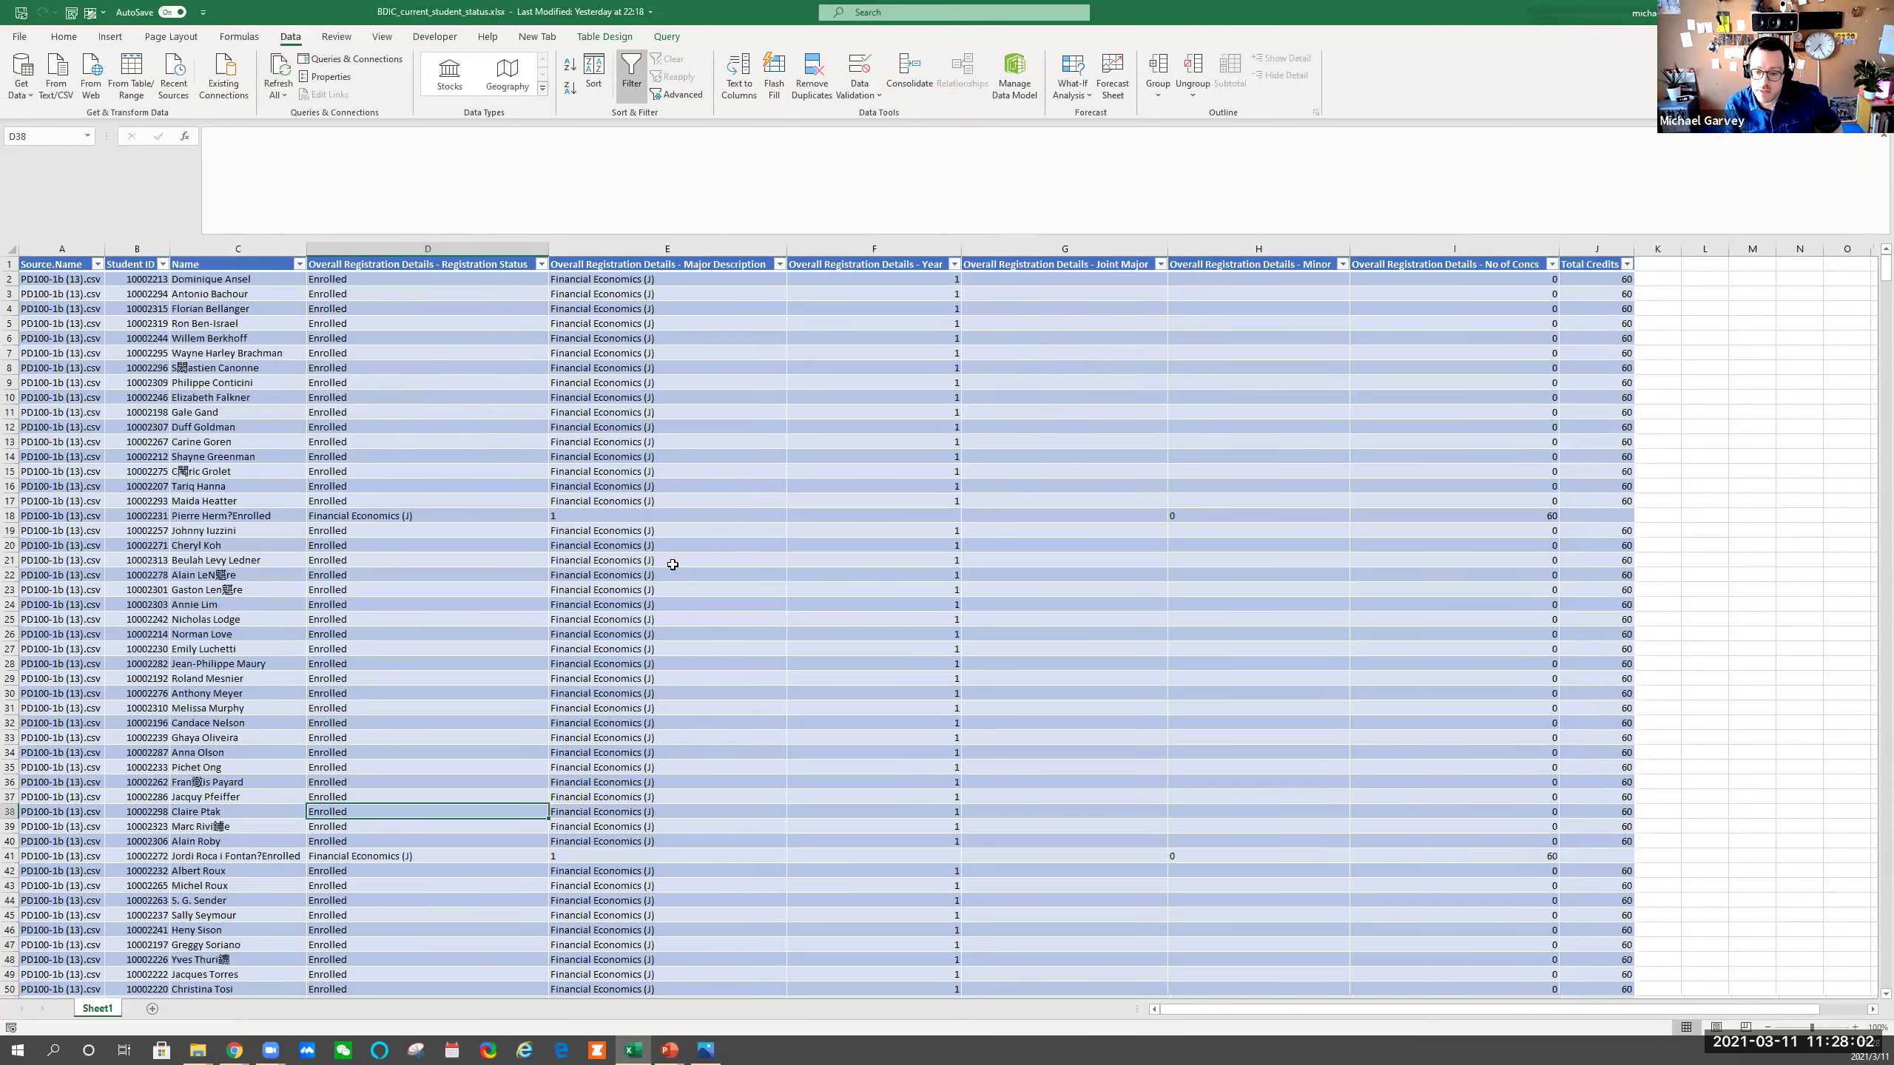
Look through the refreshed student table from the first to the last row, checking the Name and Registration Status columns
scroll(690, 592, "down", 12)
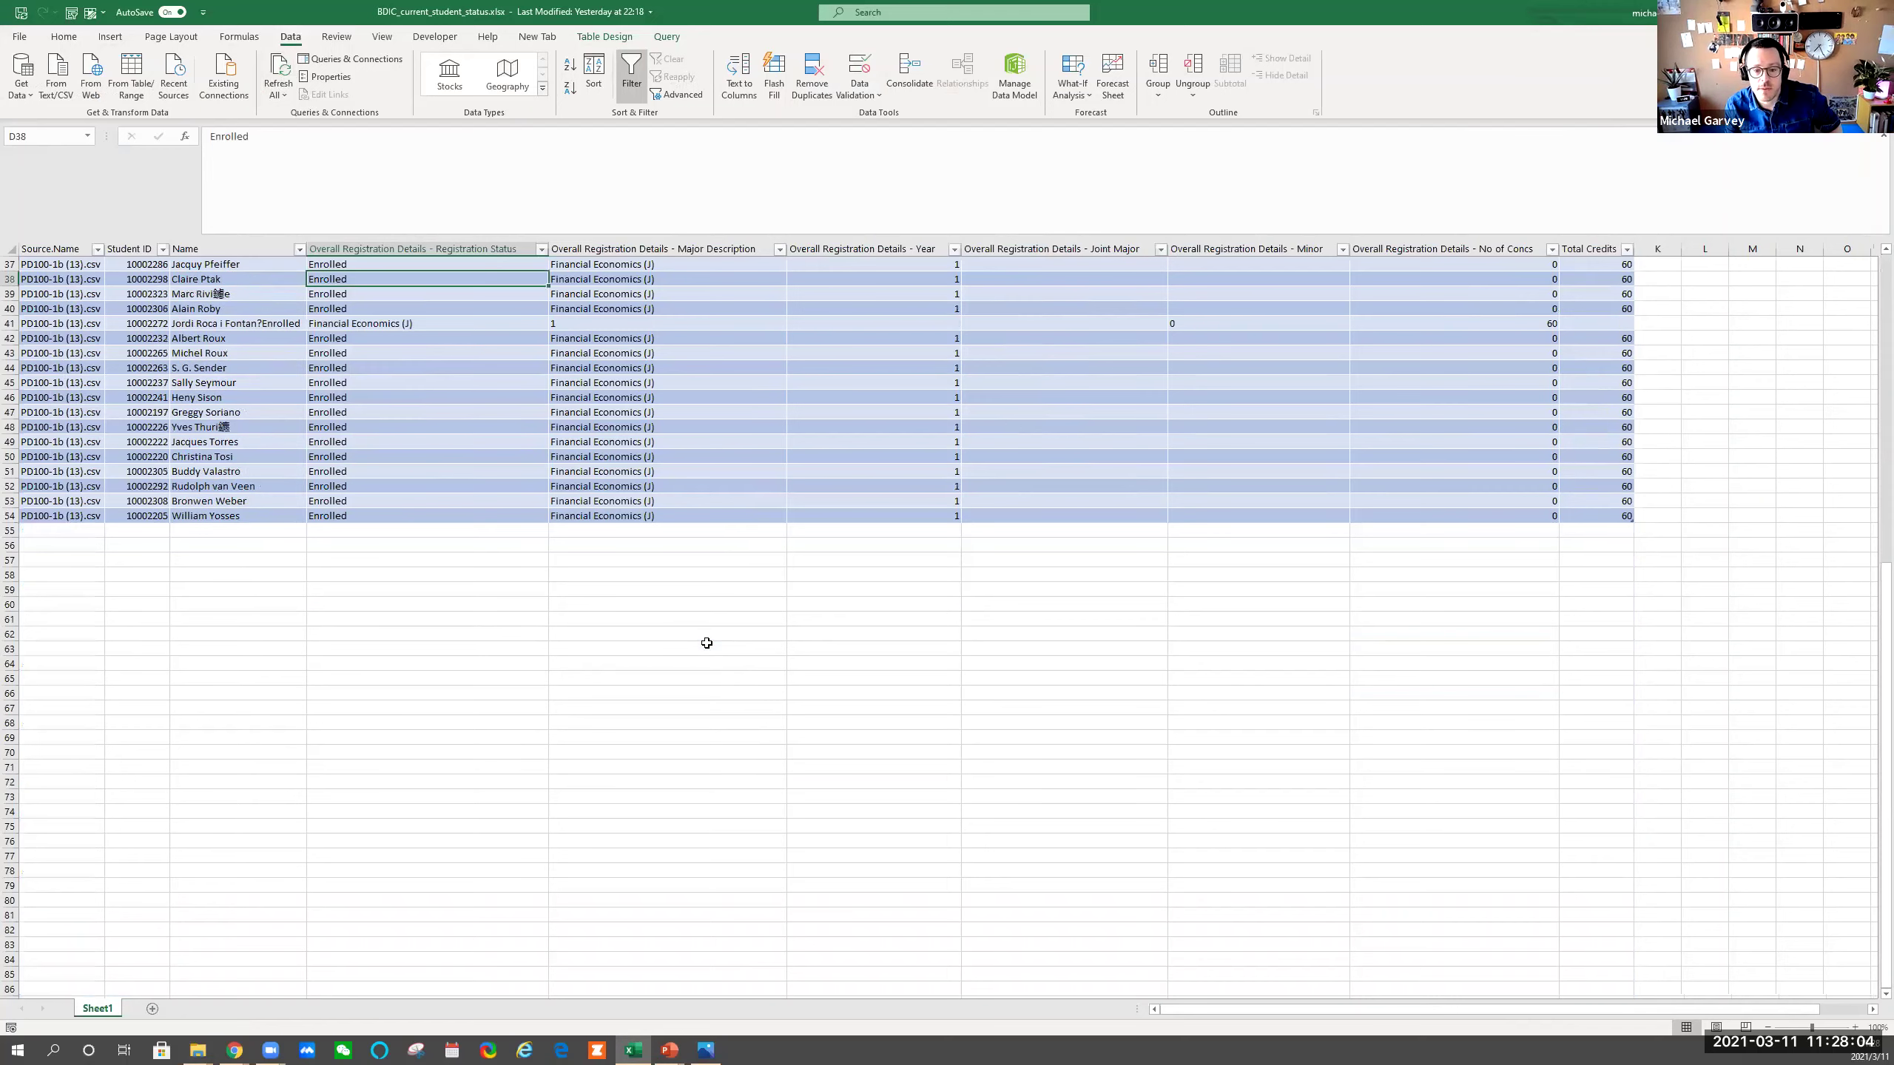
scroll(700, 643, "up", 12)
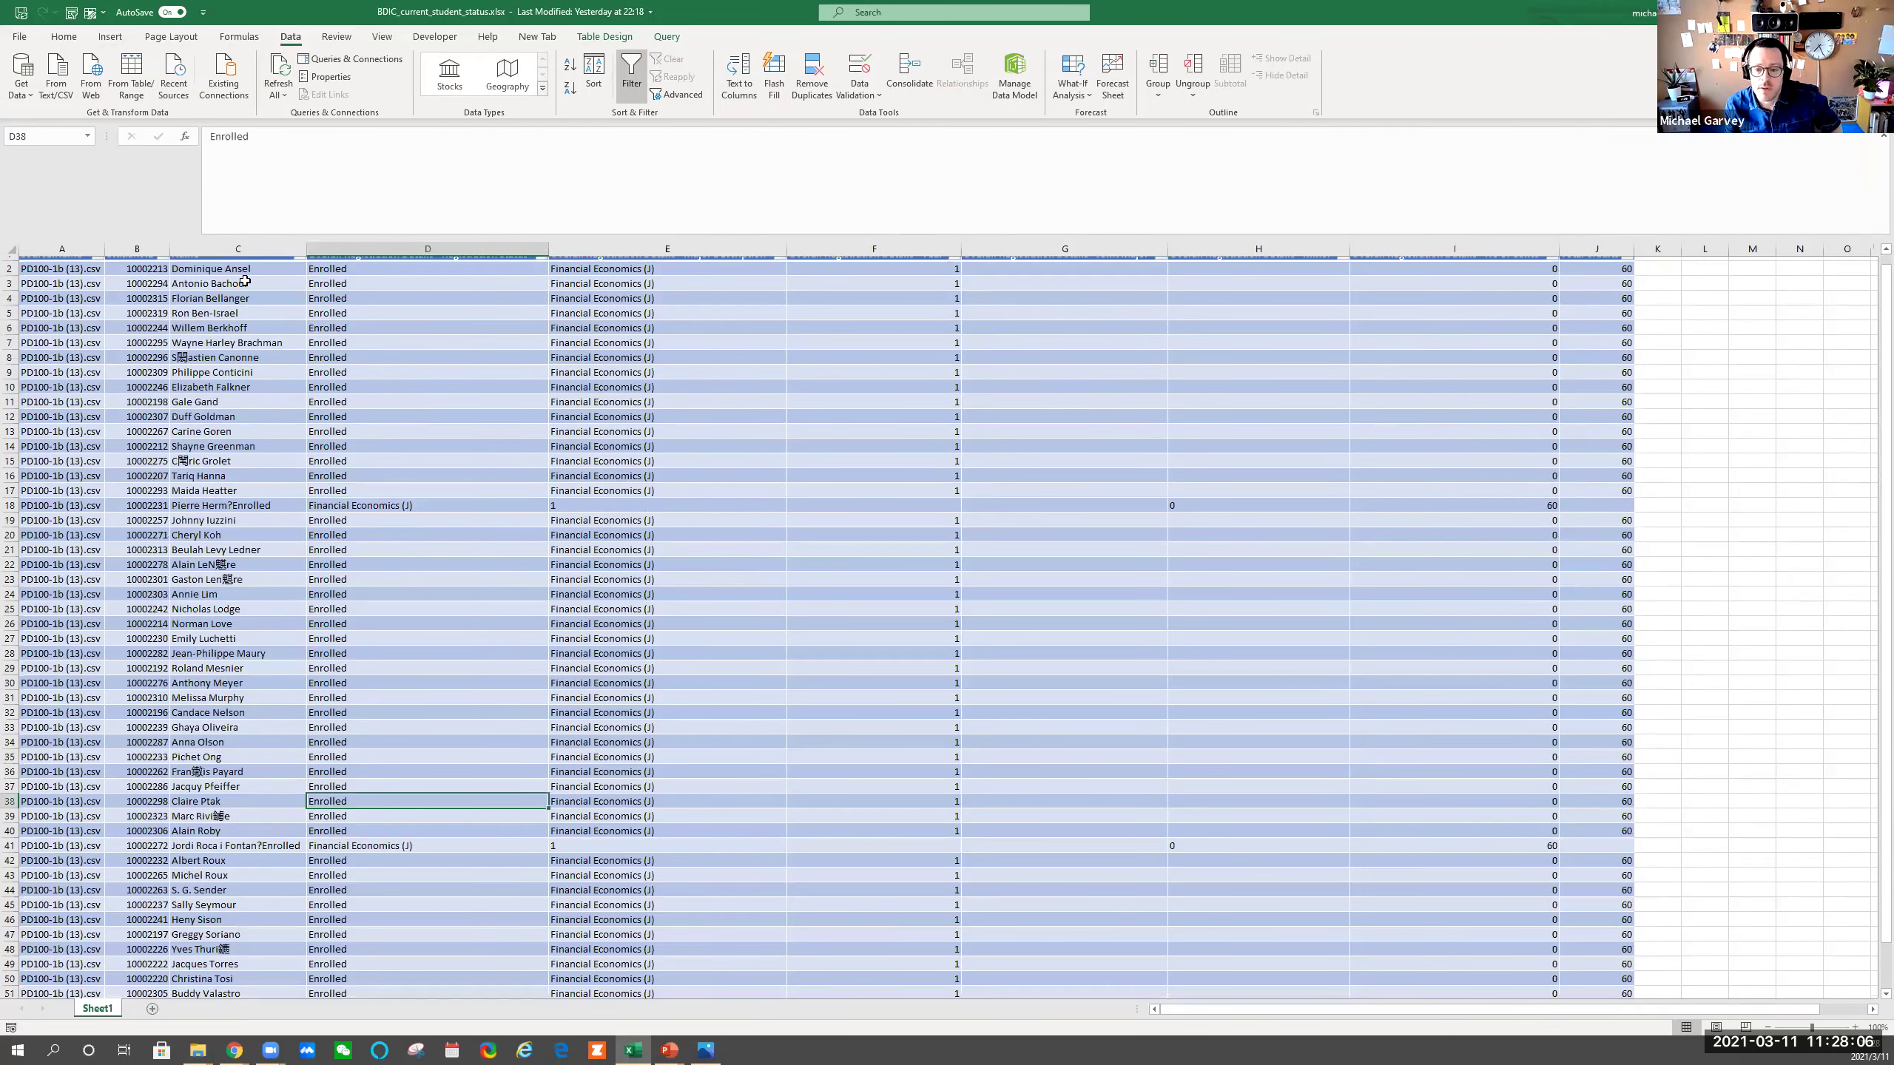
left_click_drag(246, 272, 250, 955)
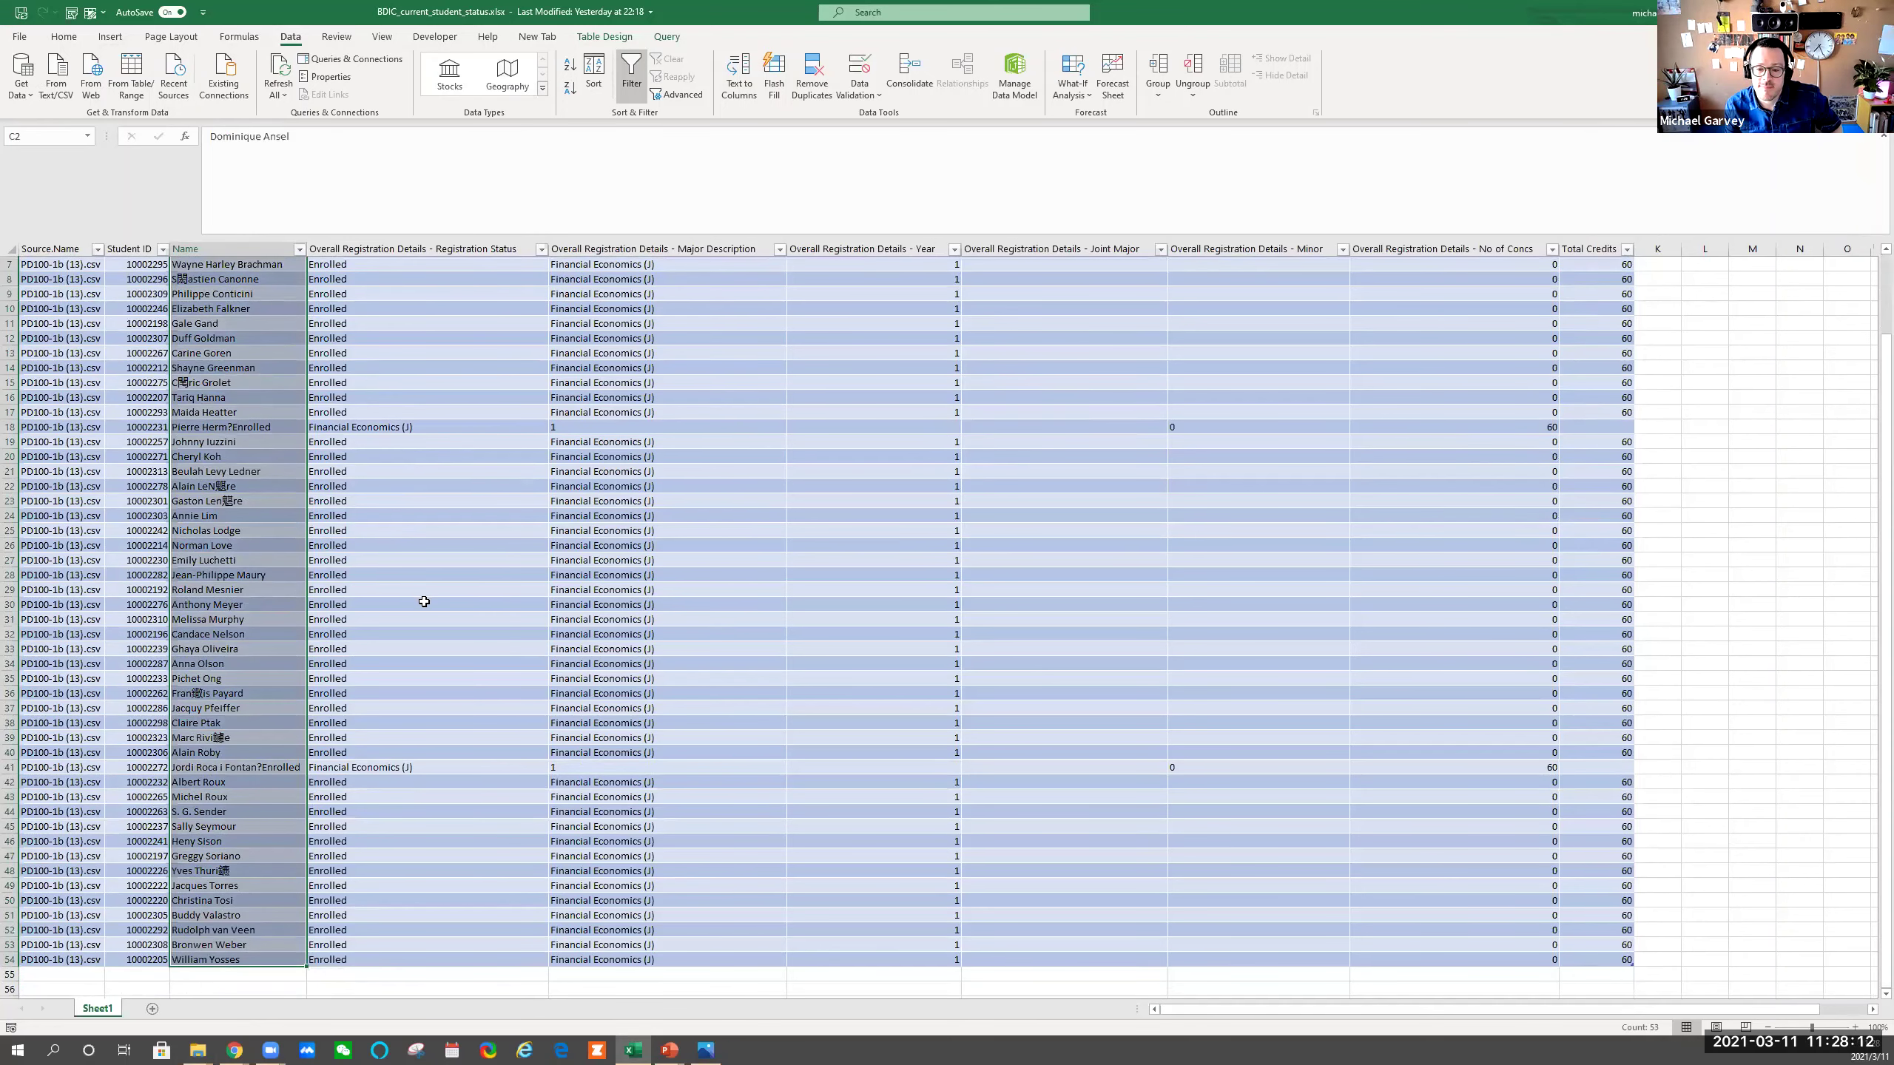
scroll(444, 415, "up", 2)
left_click(373, 425)
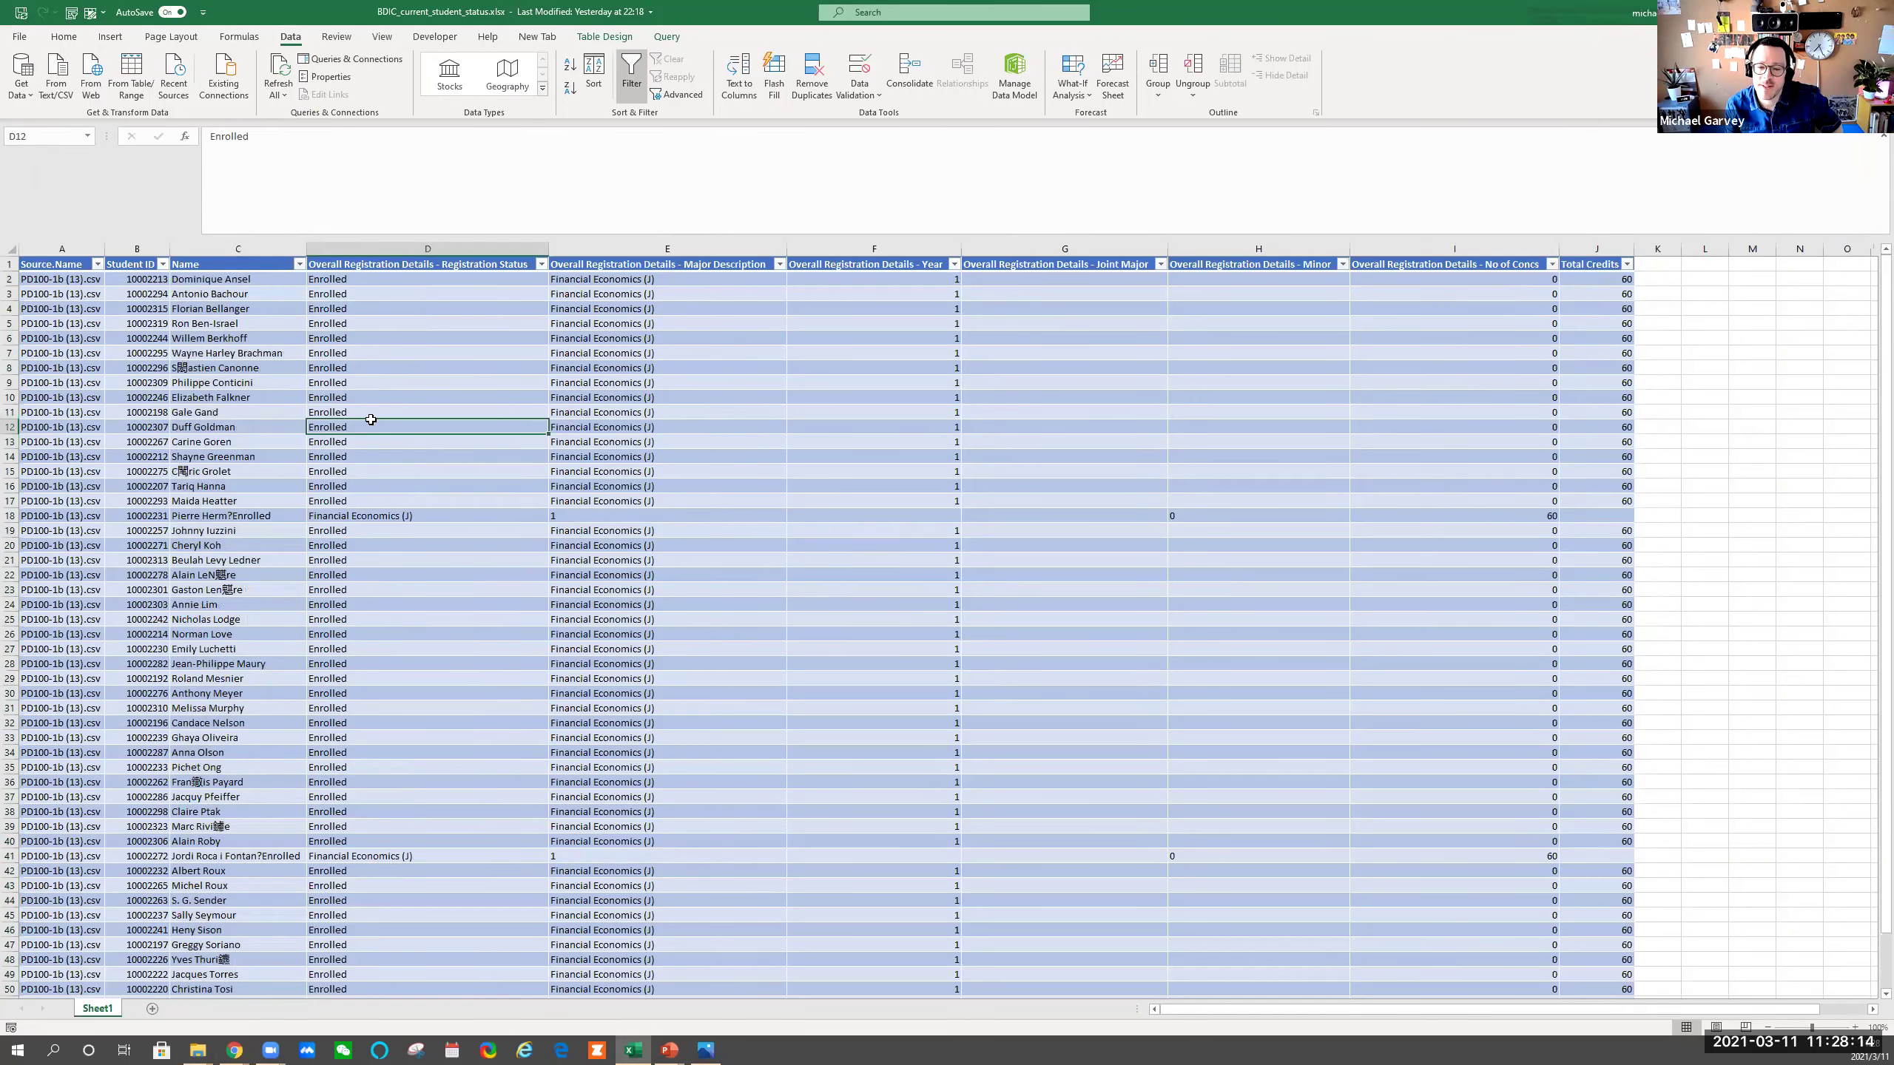
left_click_drag(372, 423, 371, 324)
left_click(503, 532)
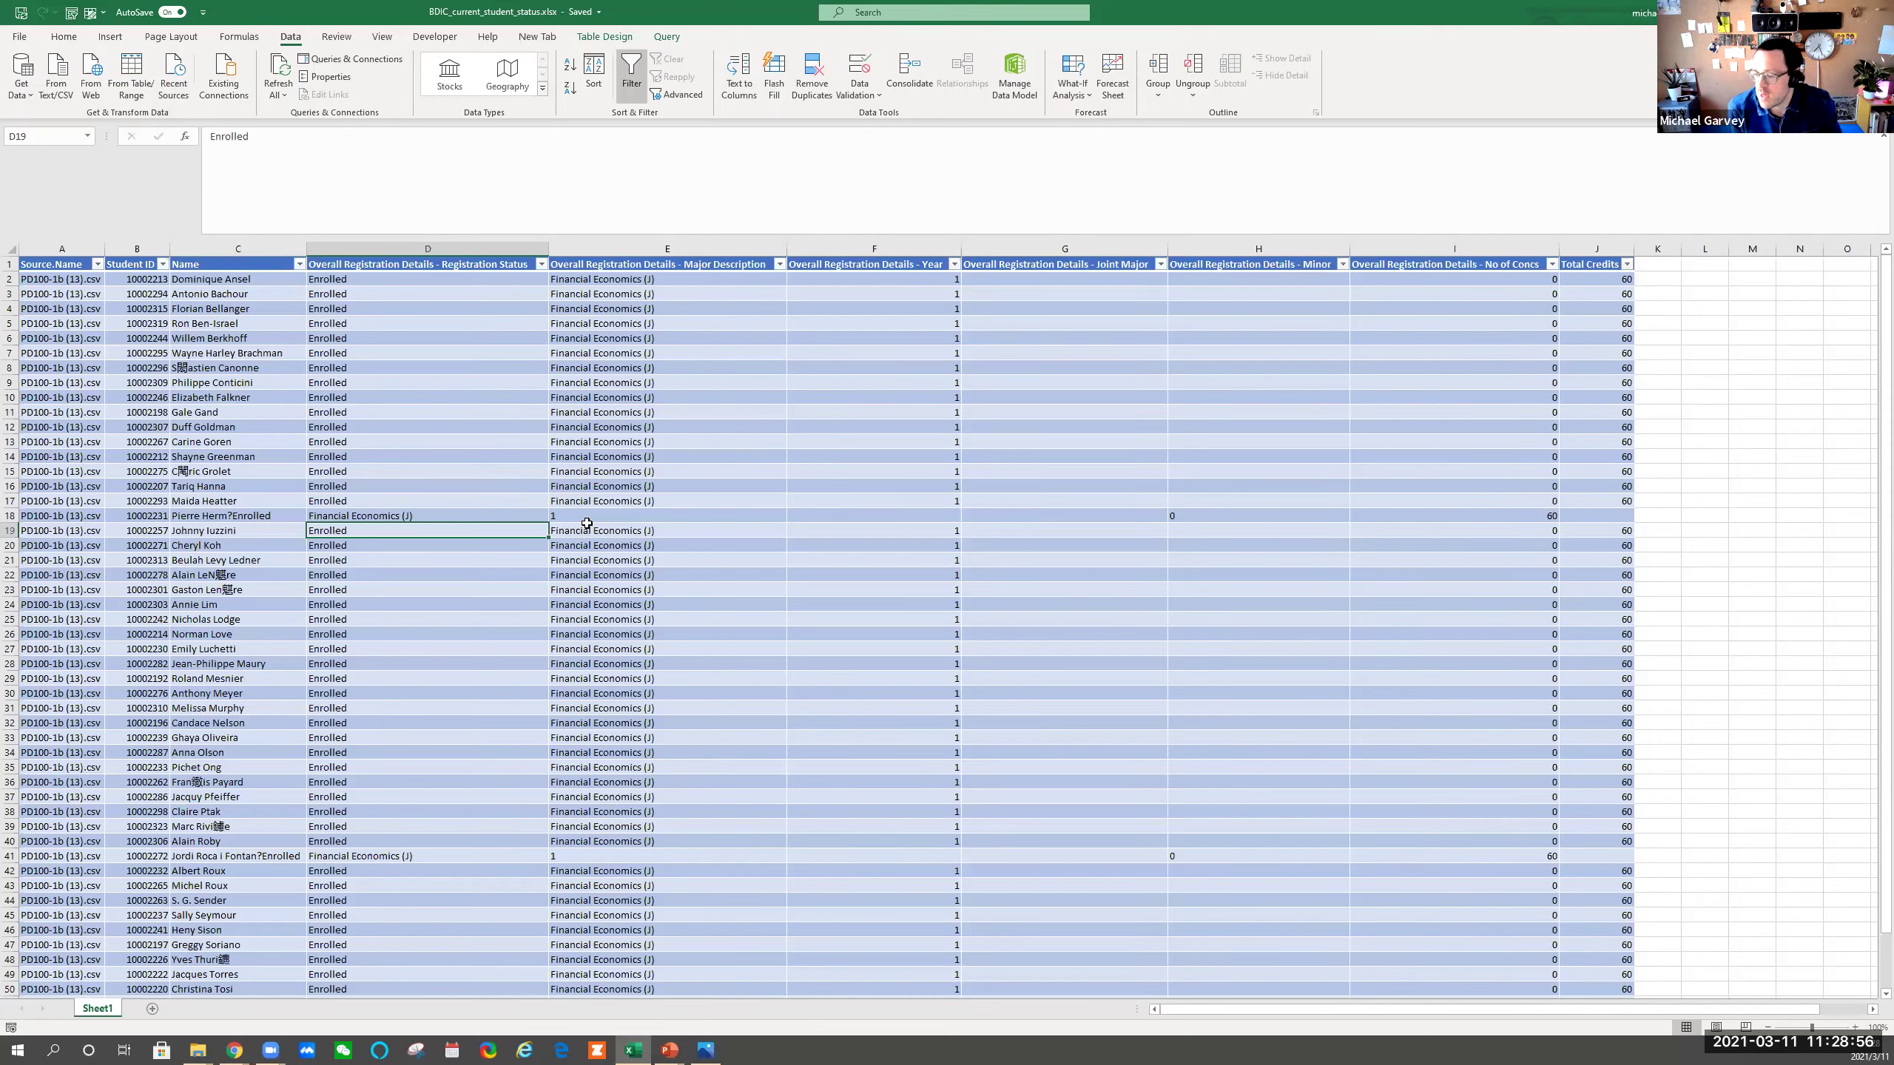
Shrink the Excel window and, in File Explorer, move PD100-1b (13).csv from Student status back to Current registrations
double_click(372, 11)
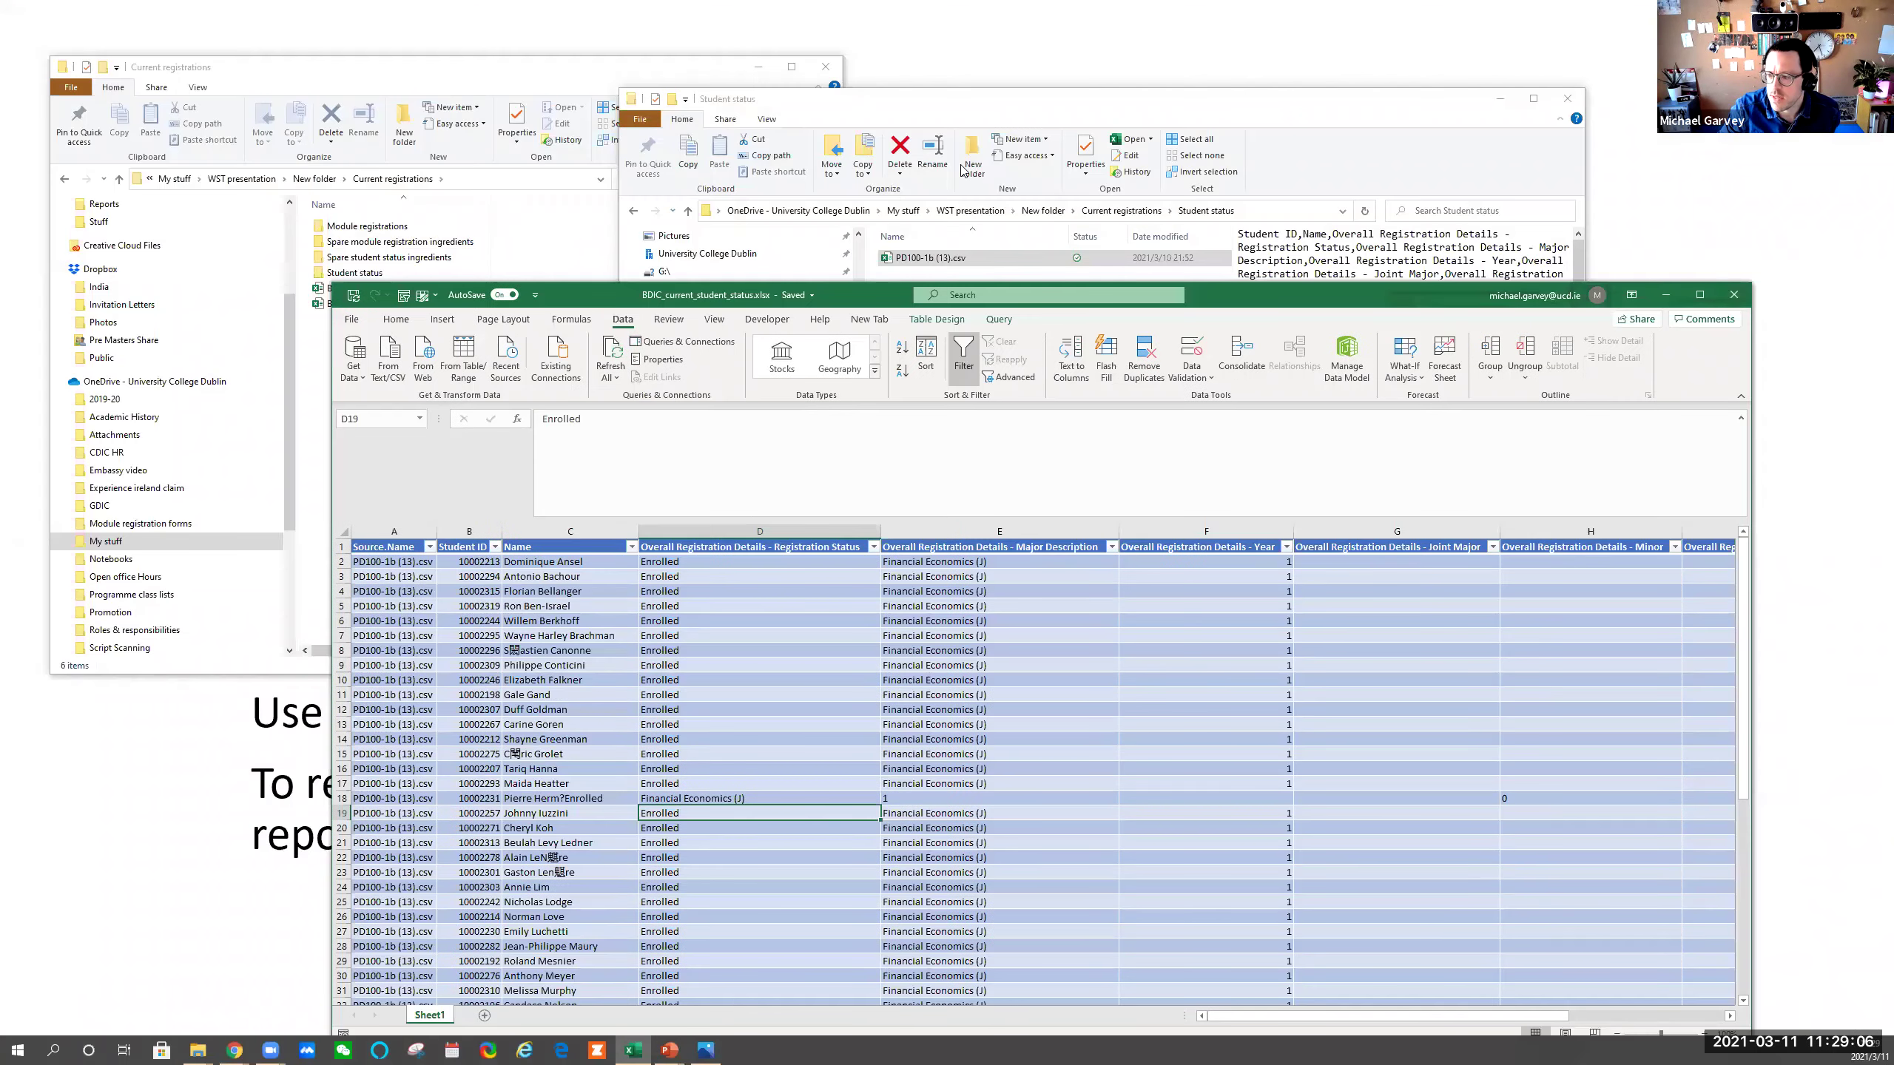
left_click(968, 91)
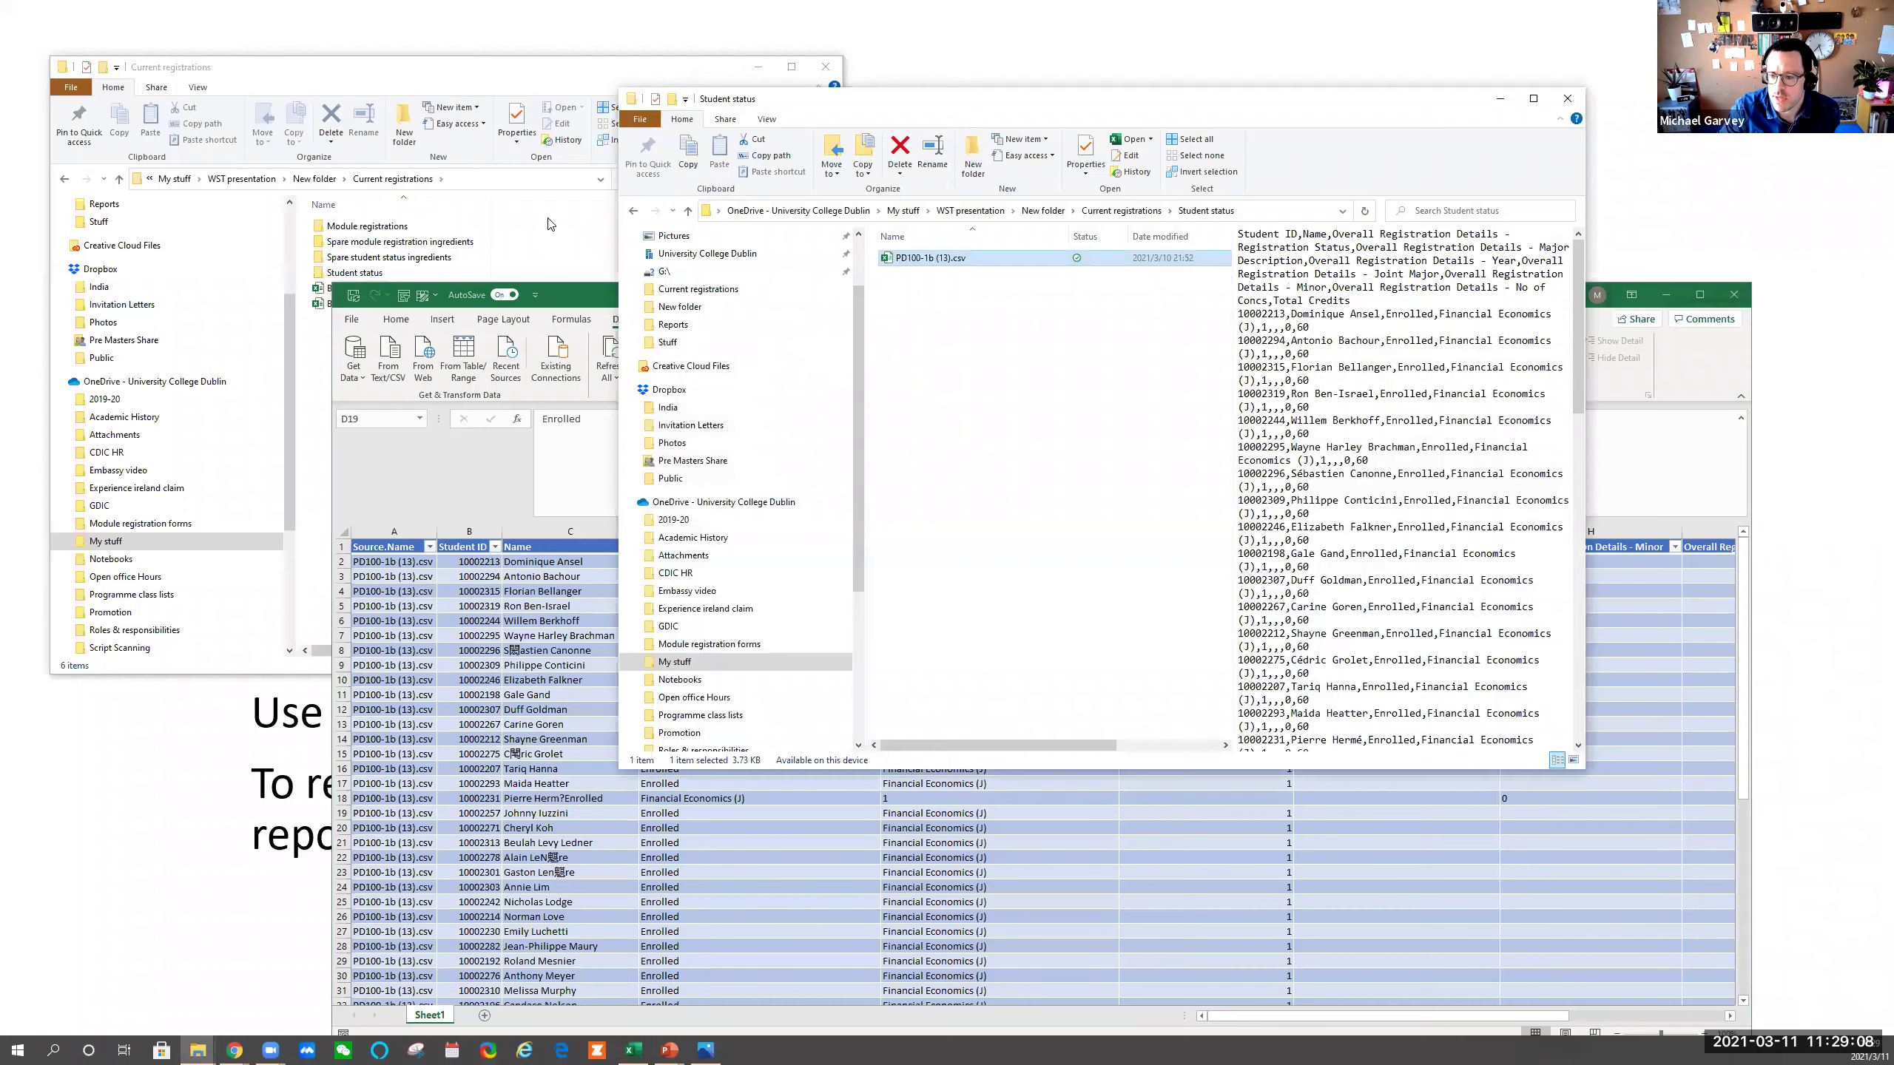
left_click(549, 224)
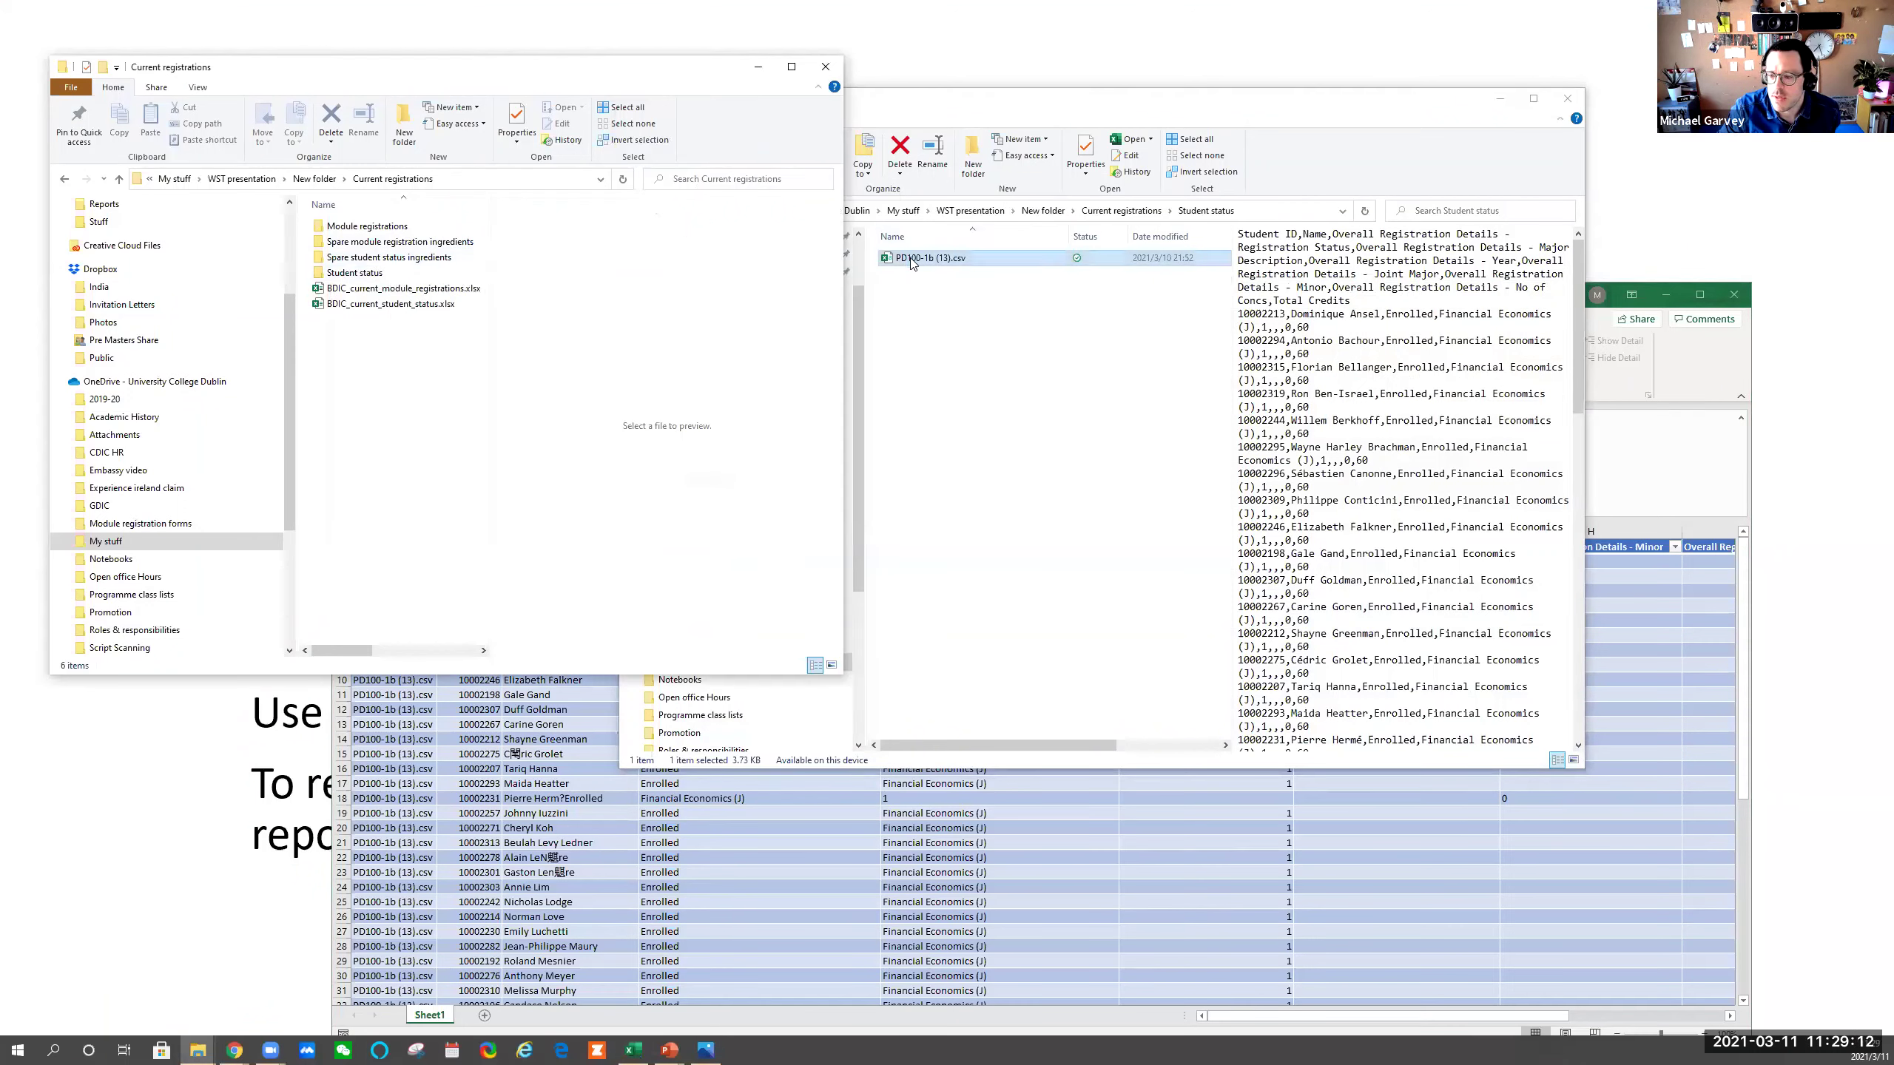
left_click_drag(912, 261, 373, 448)
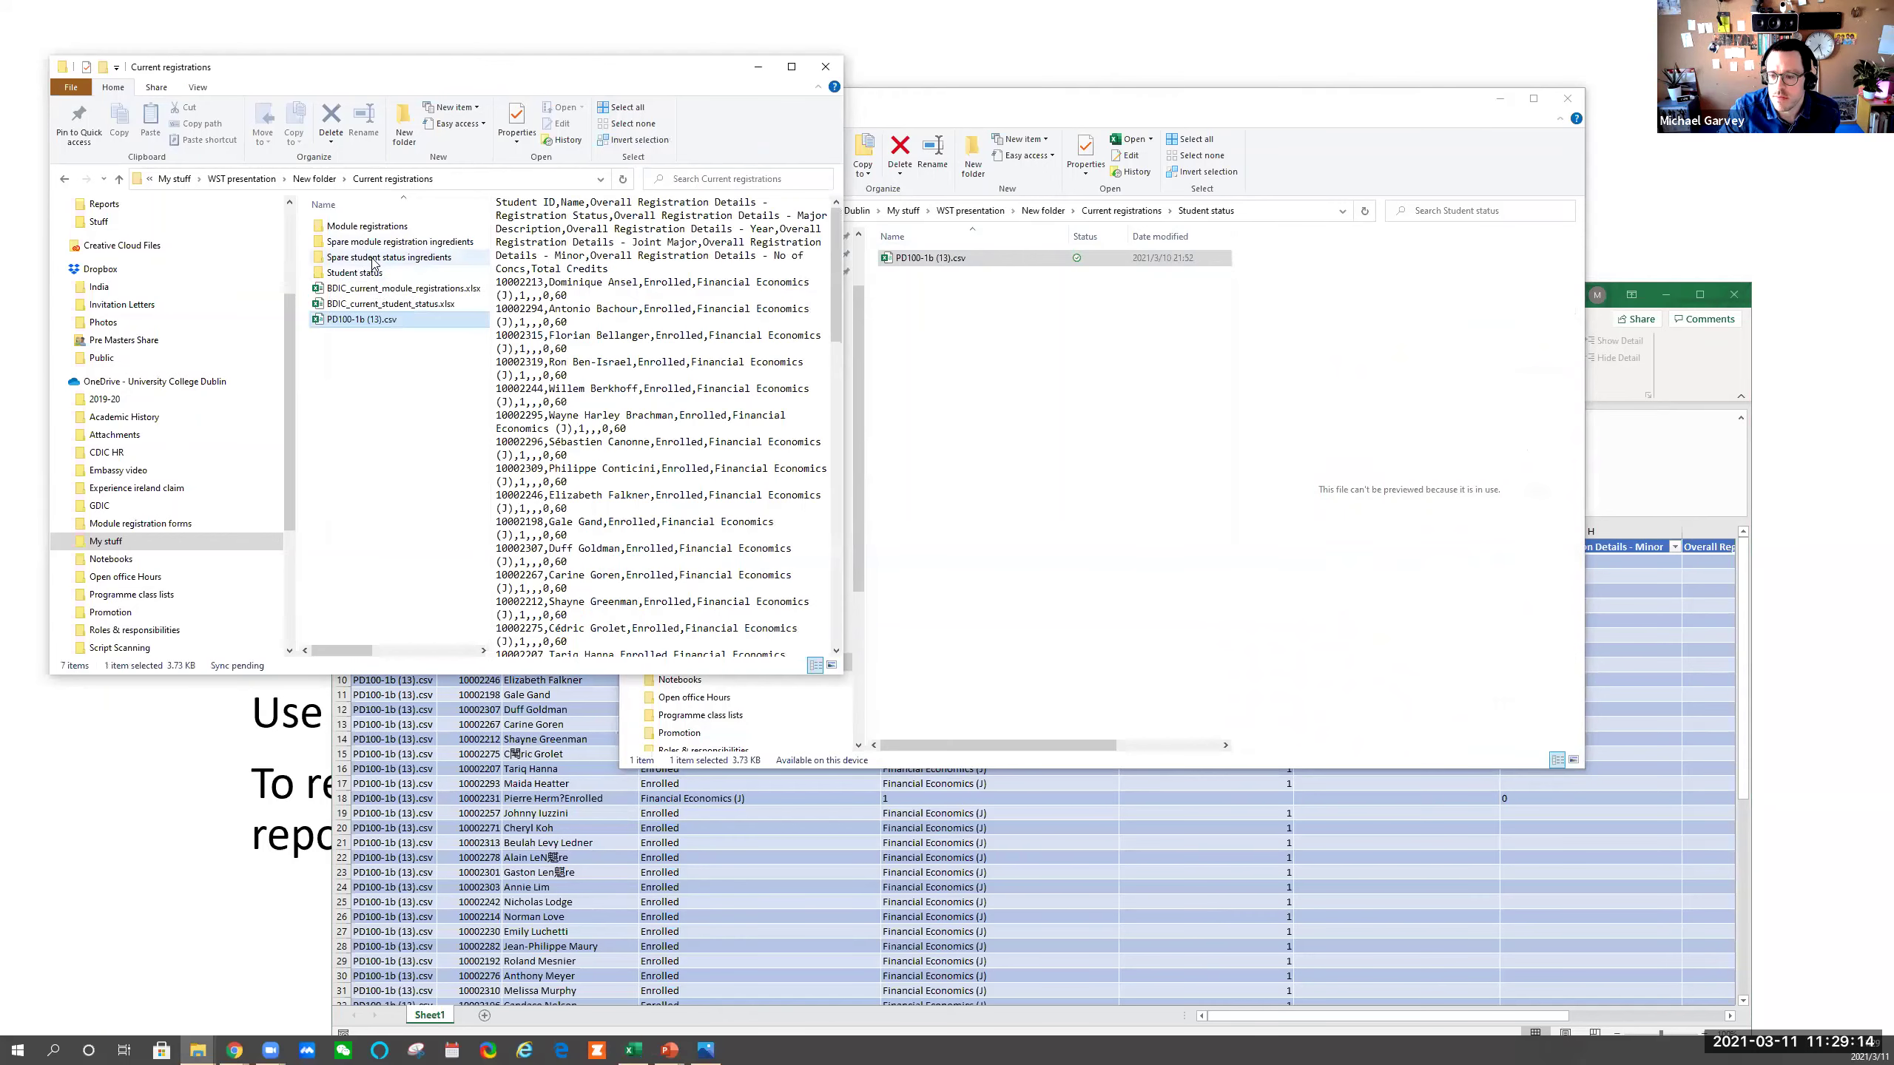
Move all the PD100-1b CSV files from Spare student status ingredients back into the Student status folder
double_click(373, 257)
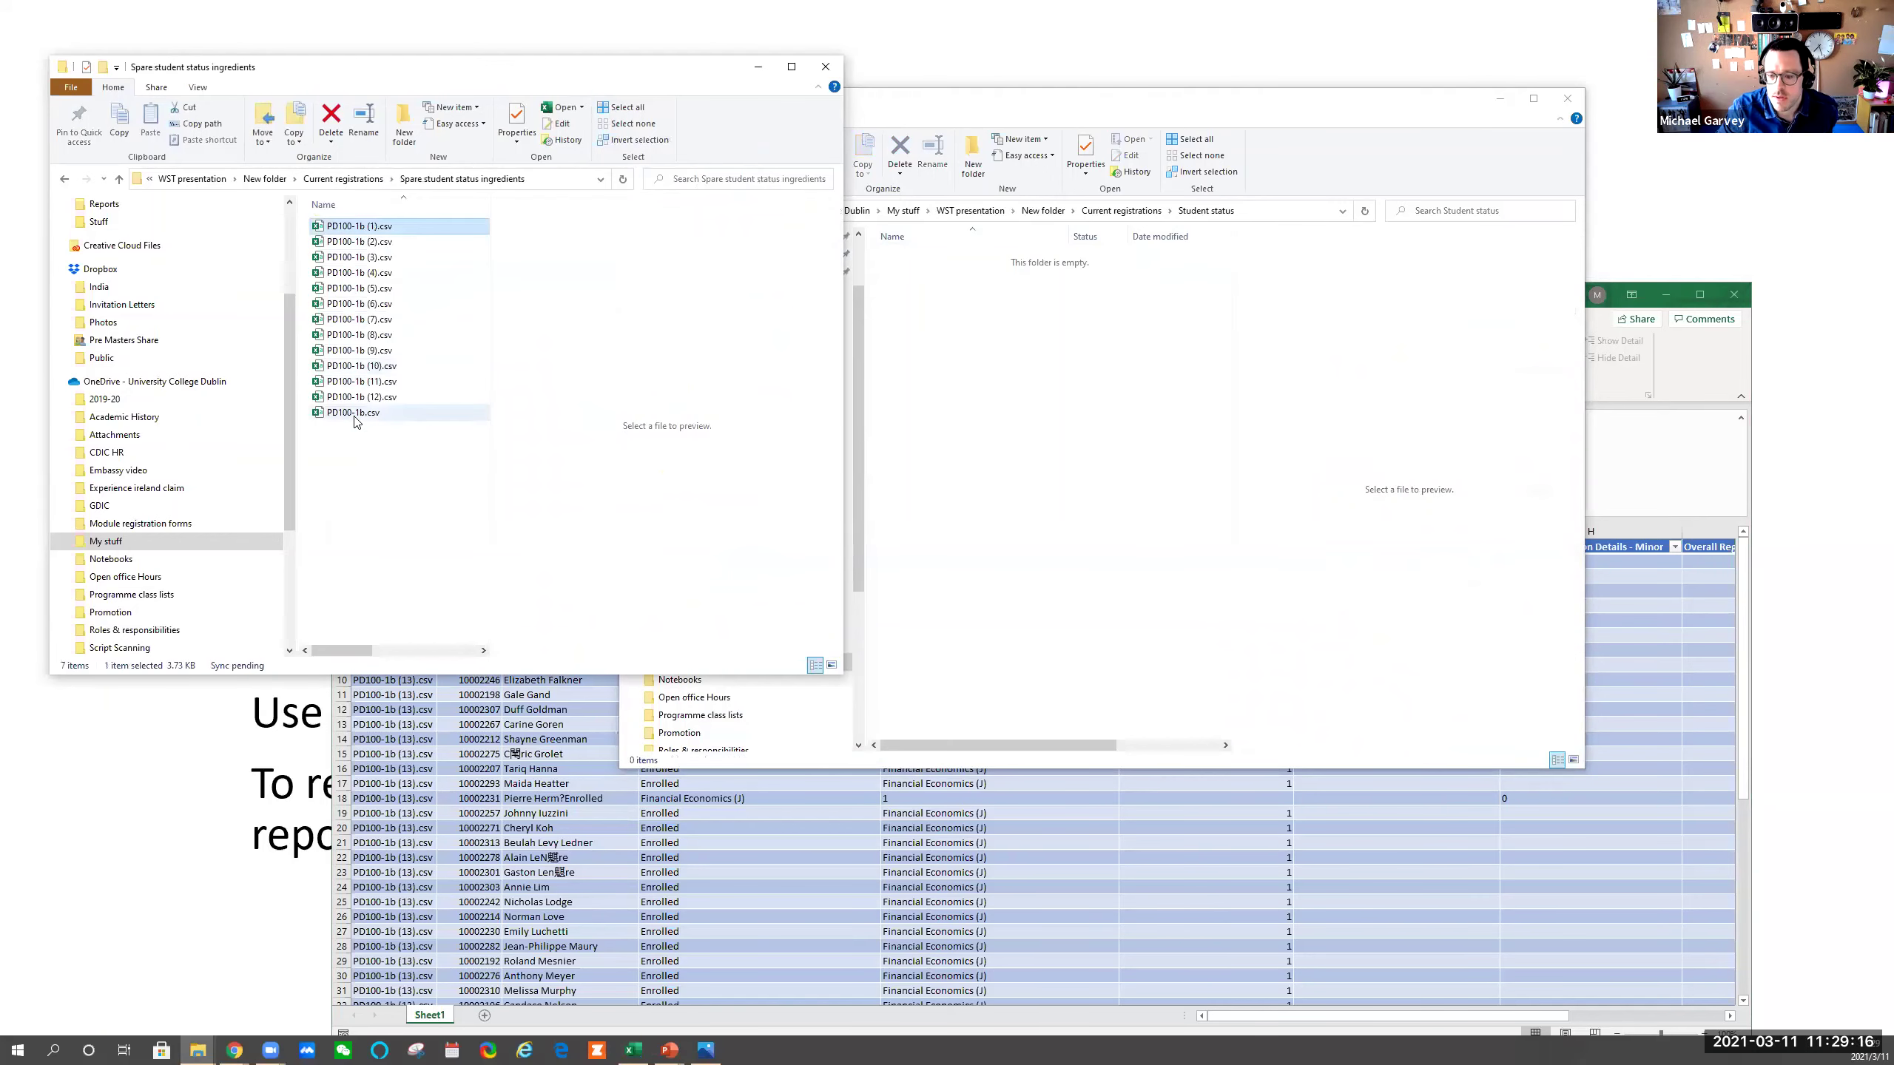
left_click(355, 416, "shift")
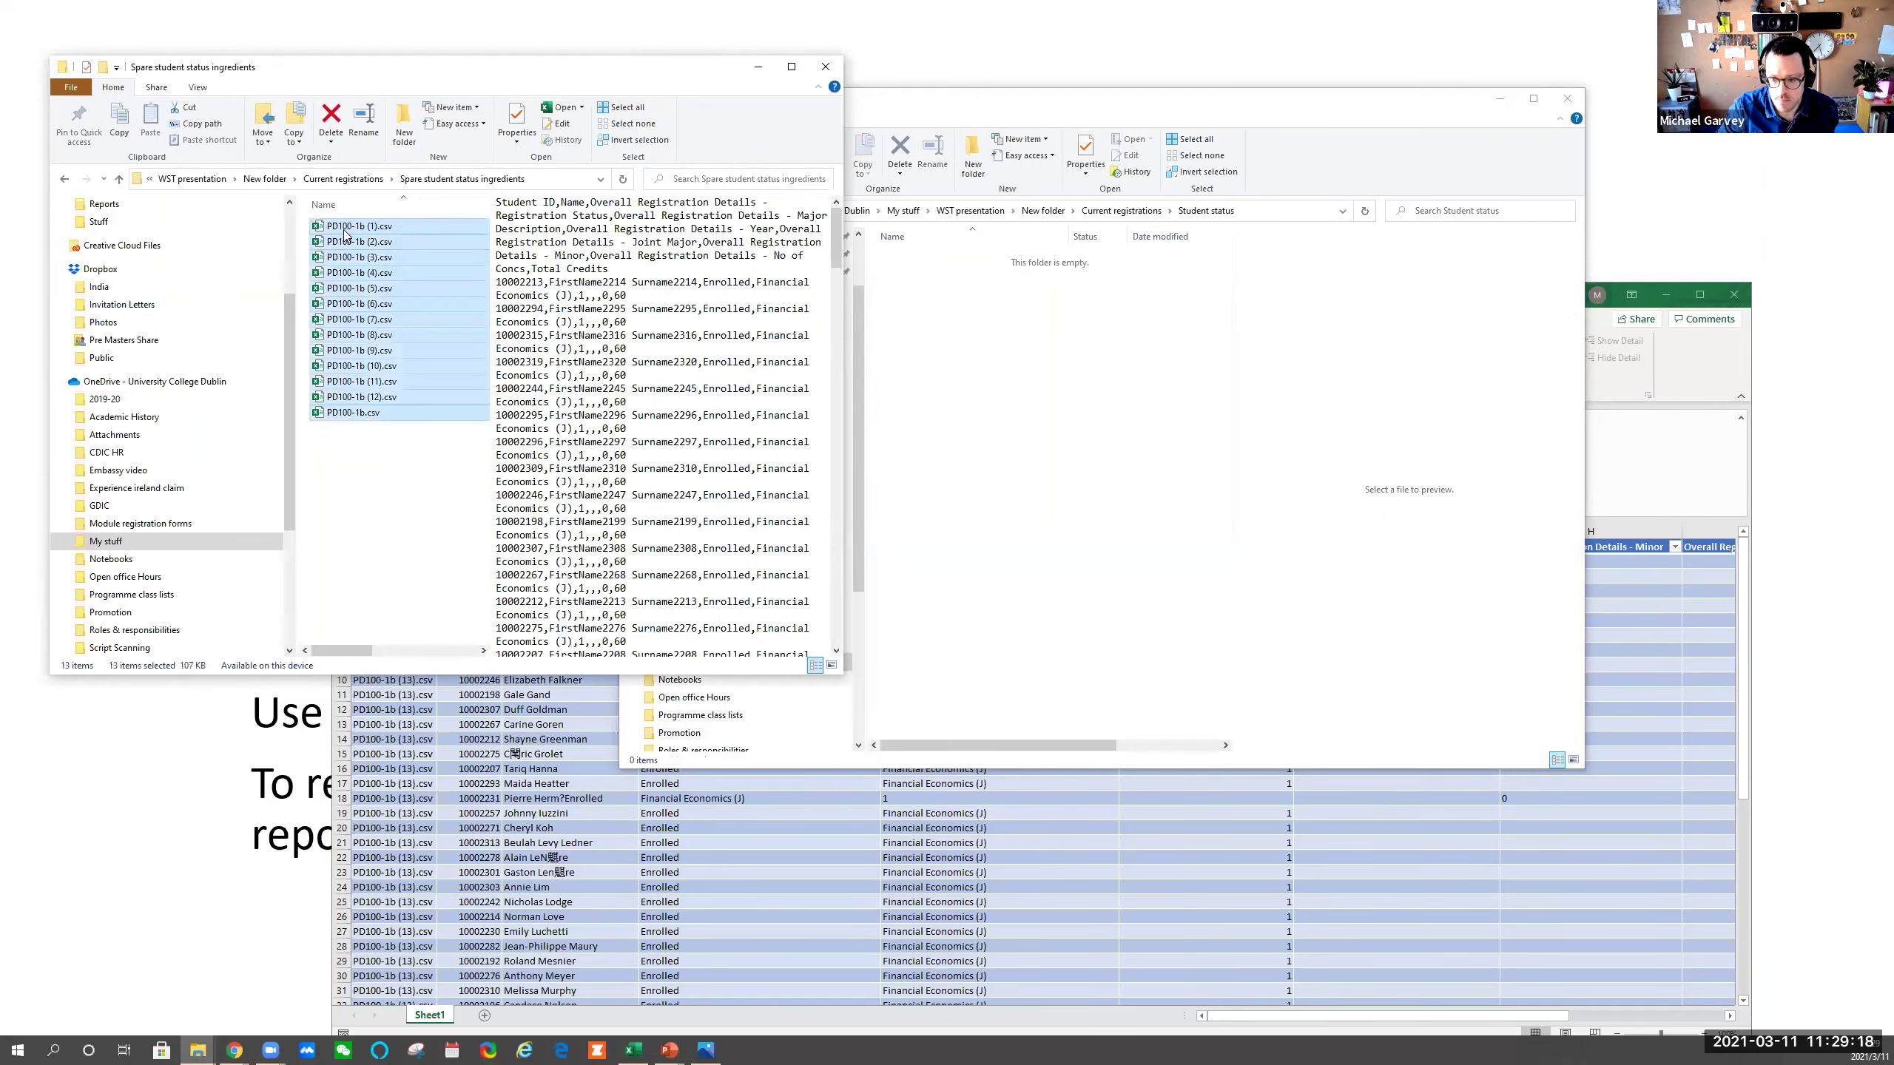
left_click_drag(344, 234, 1057, 446)
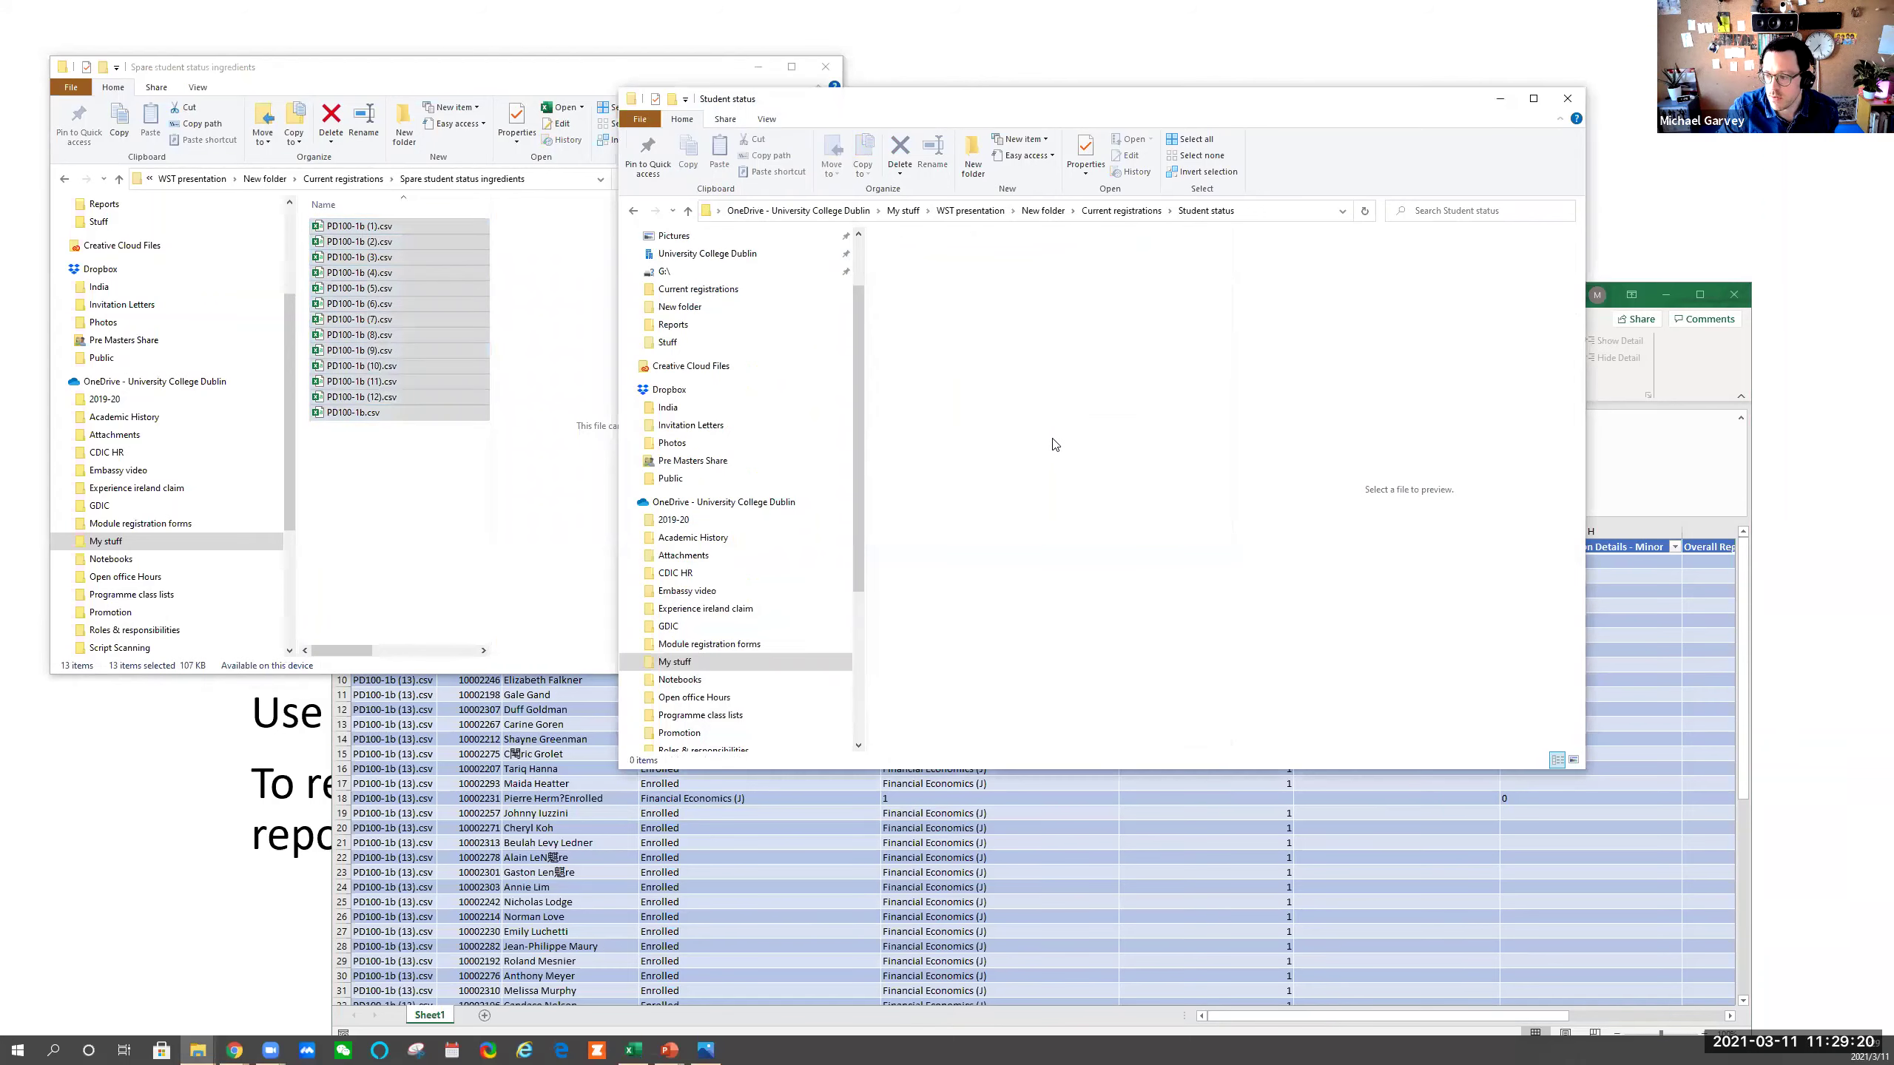
left_click_drag(1012, 108, 772, 151)
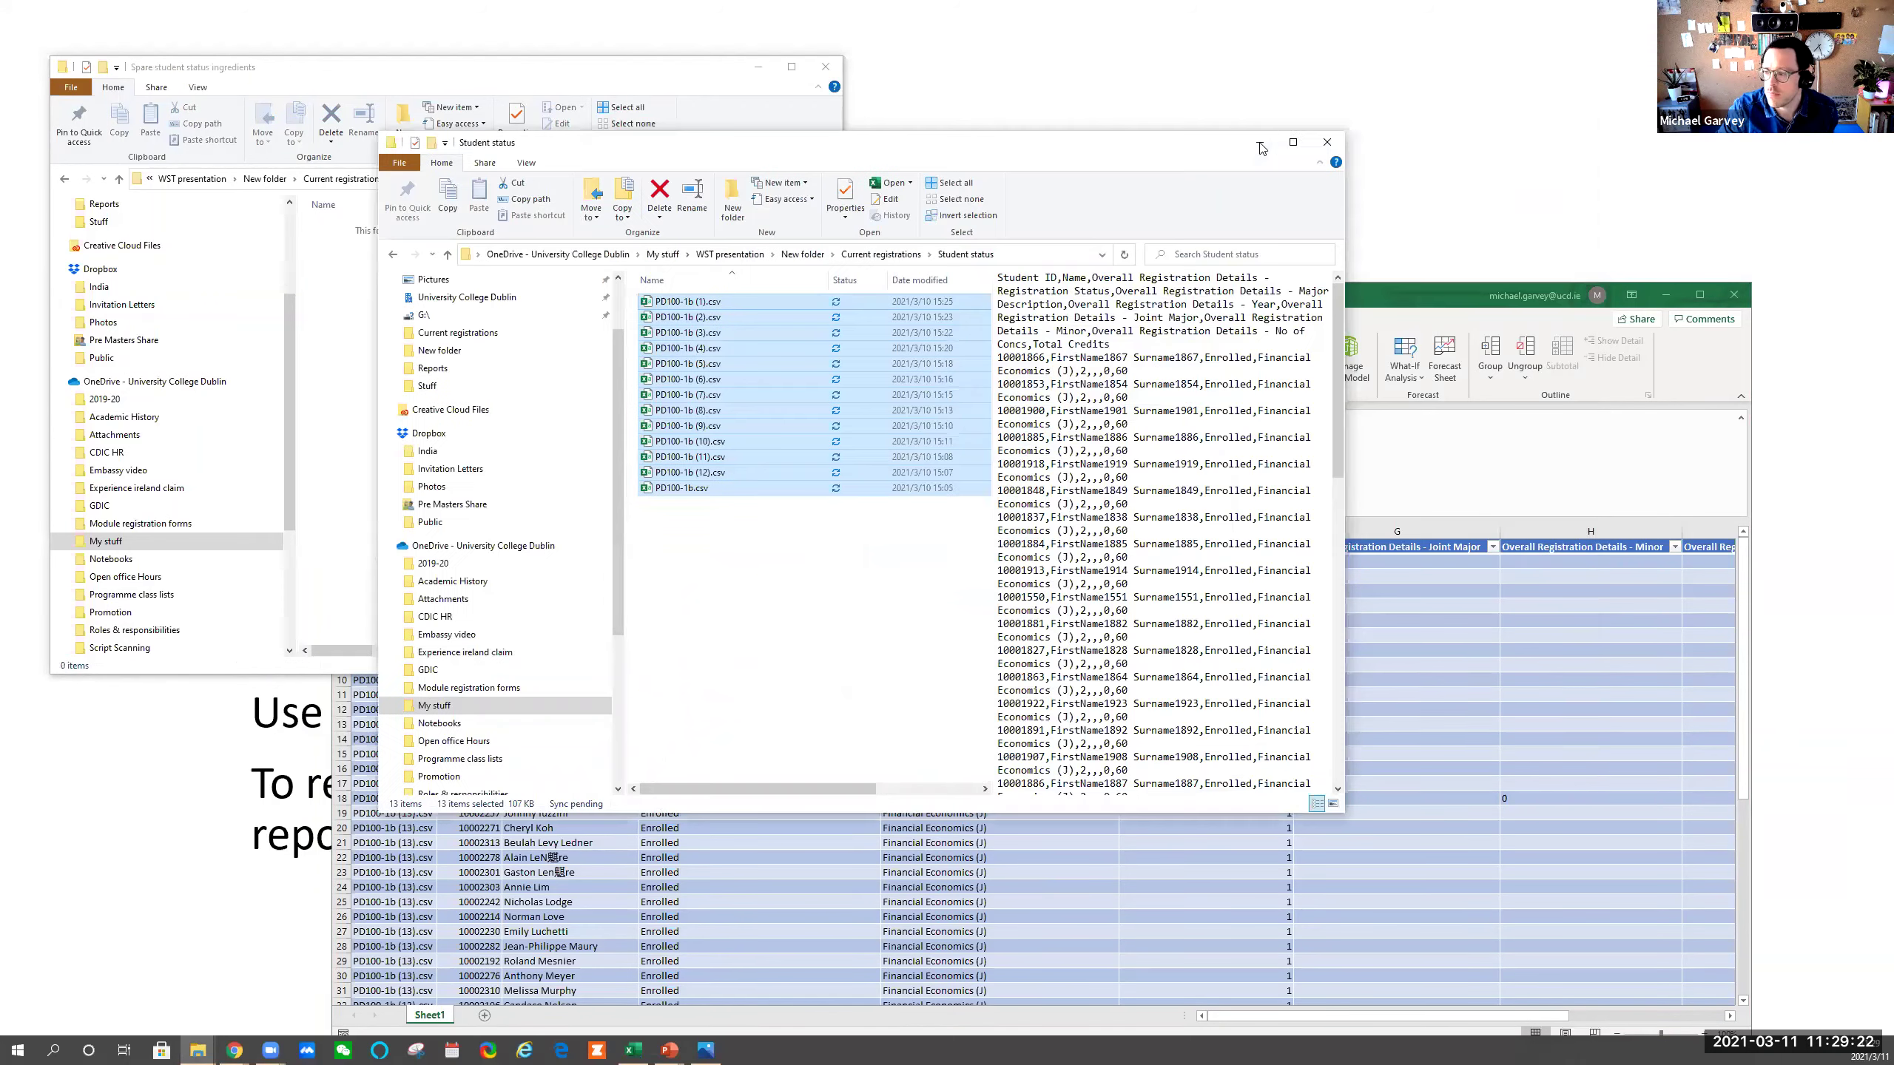
Minimize the Student status folder window, maximize the Excel workbook and refresh its table with the restored CSV files
left_click(1259, 143)
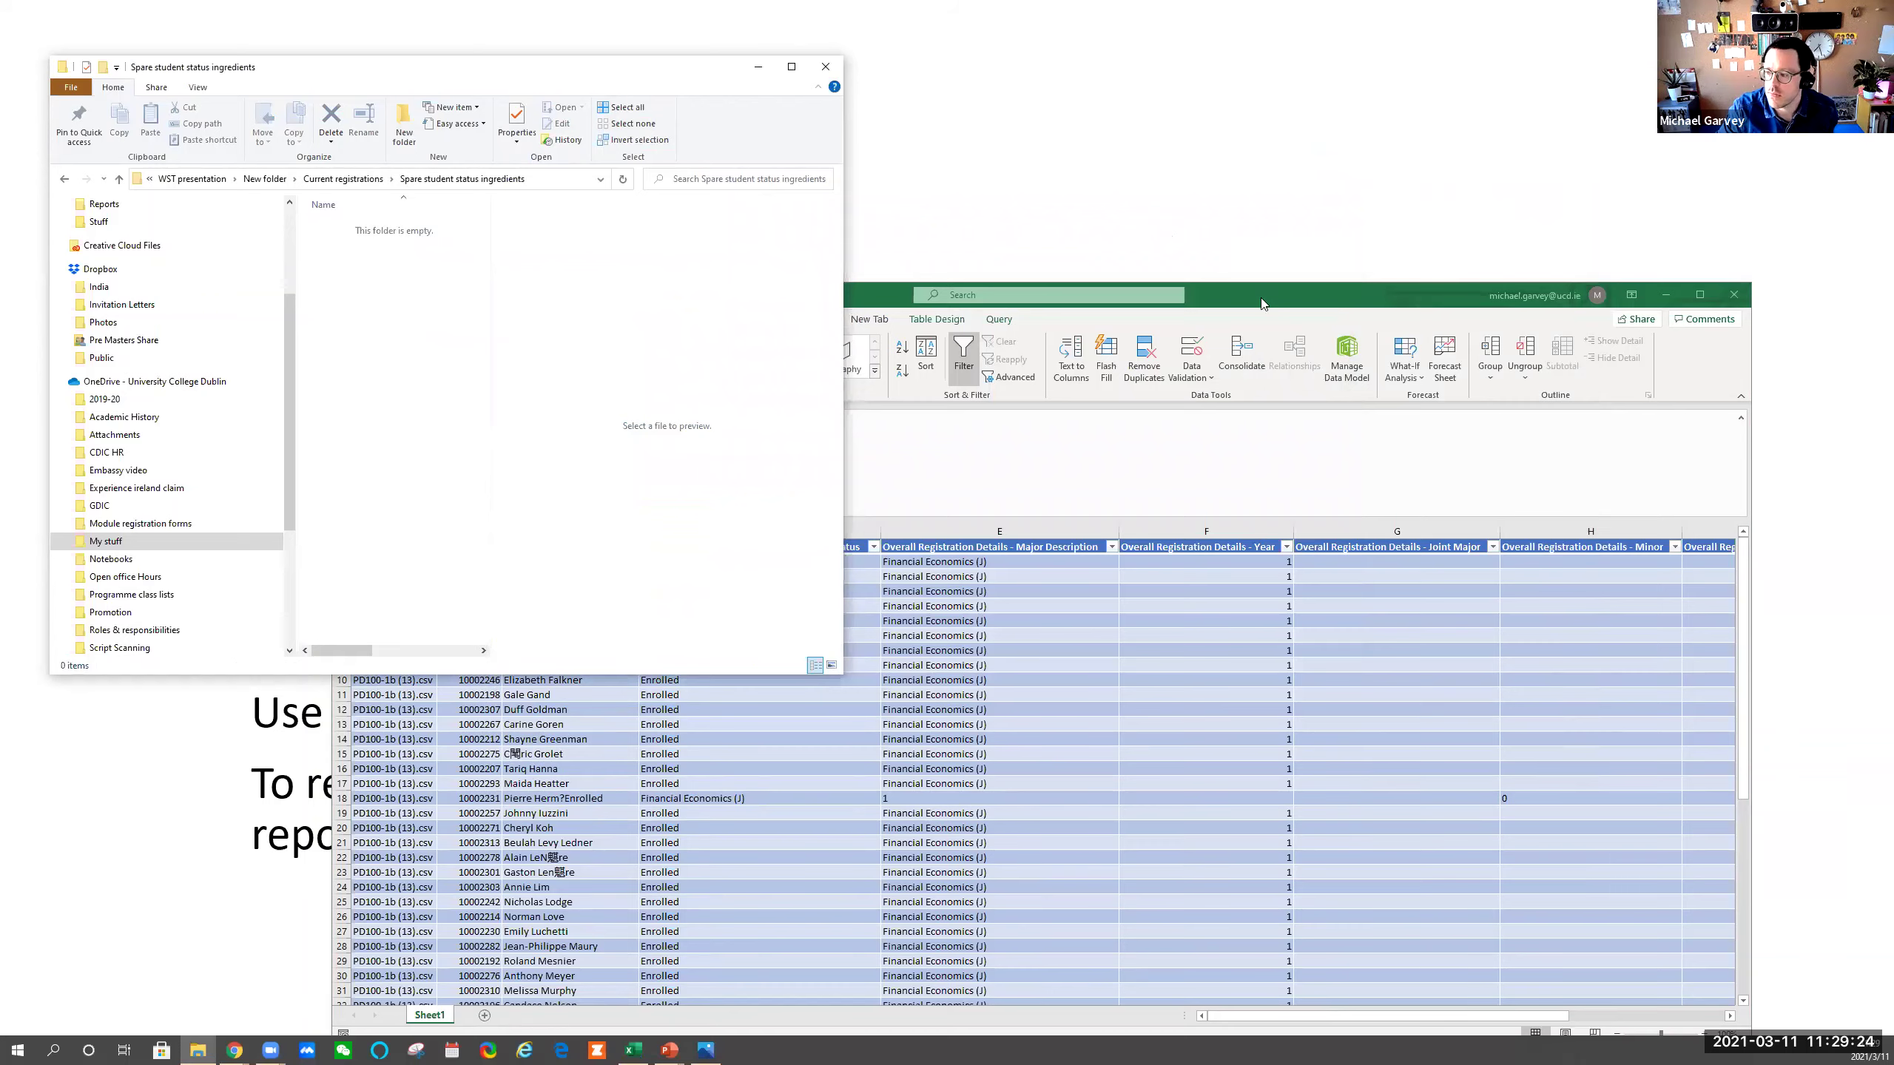
double_click(1260, 289)
left_click(284, 71)
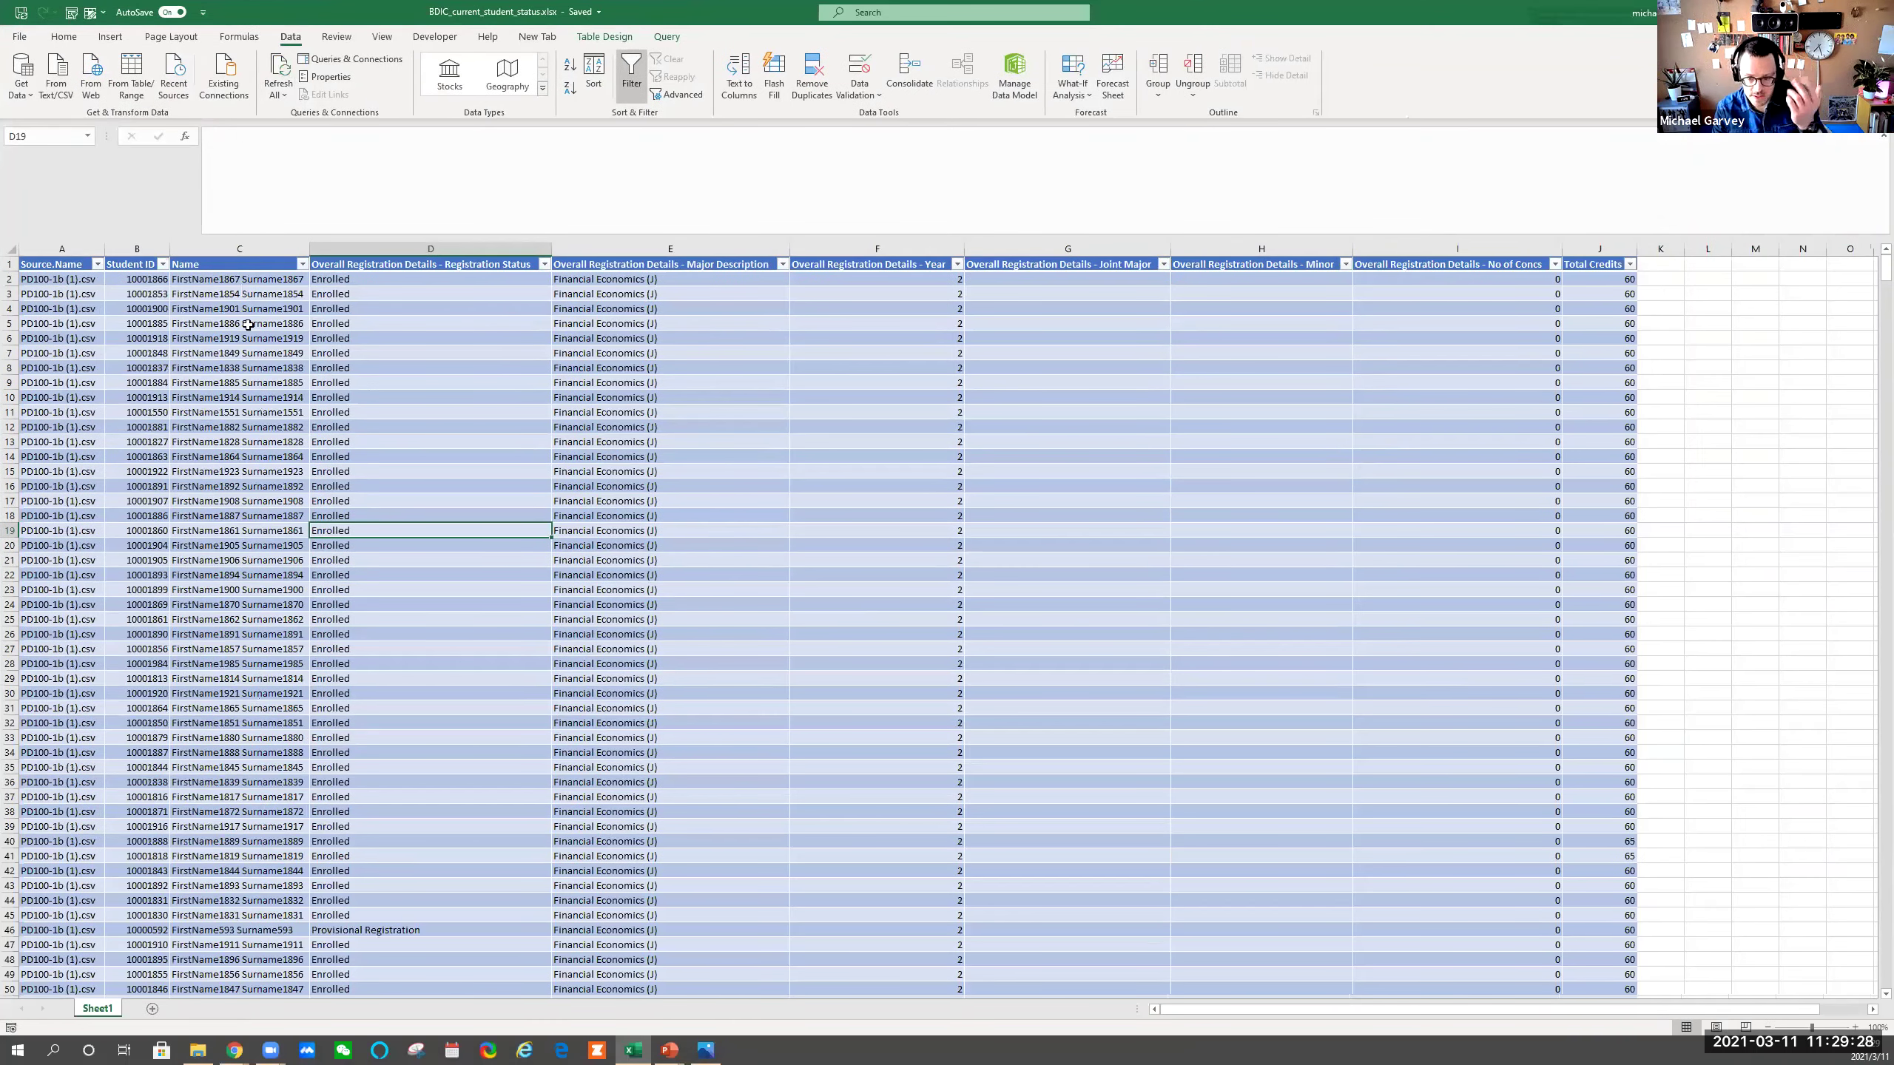
Look through the student rows reloaded from the restored CSV files, and bring the Spare student status ingredients folder back up
left_click_drag(249, 325, 548, 709)
scroll(545, 931, "down", 20)
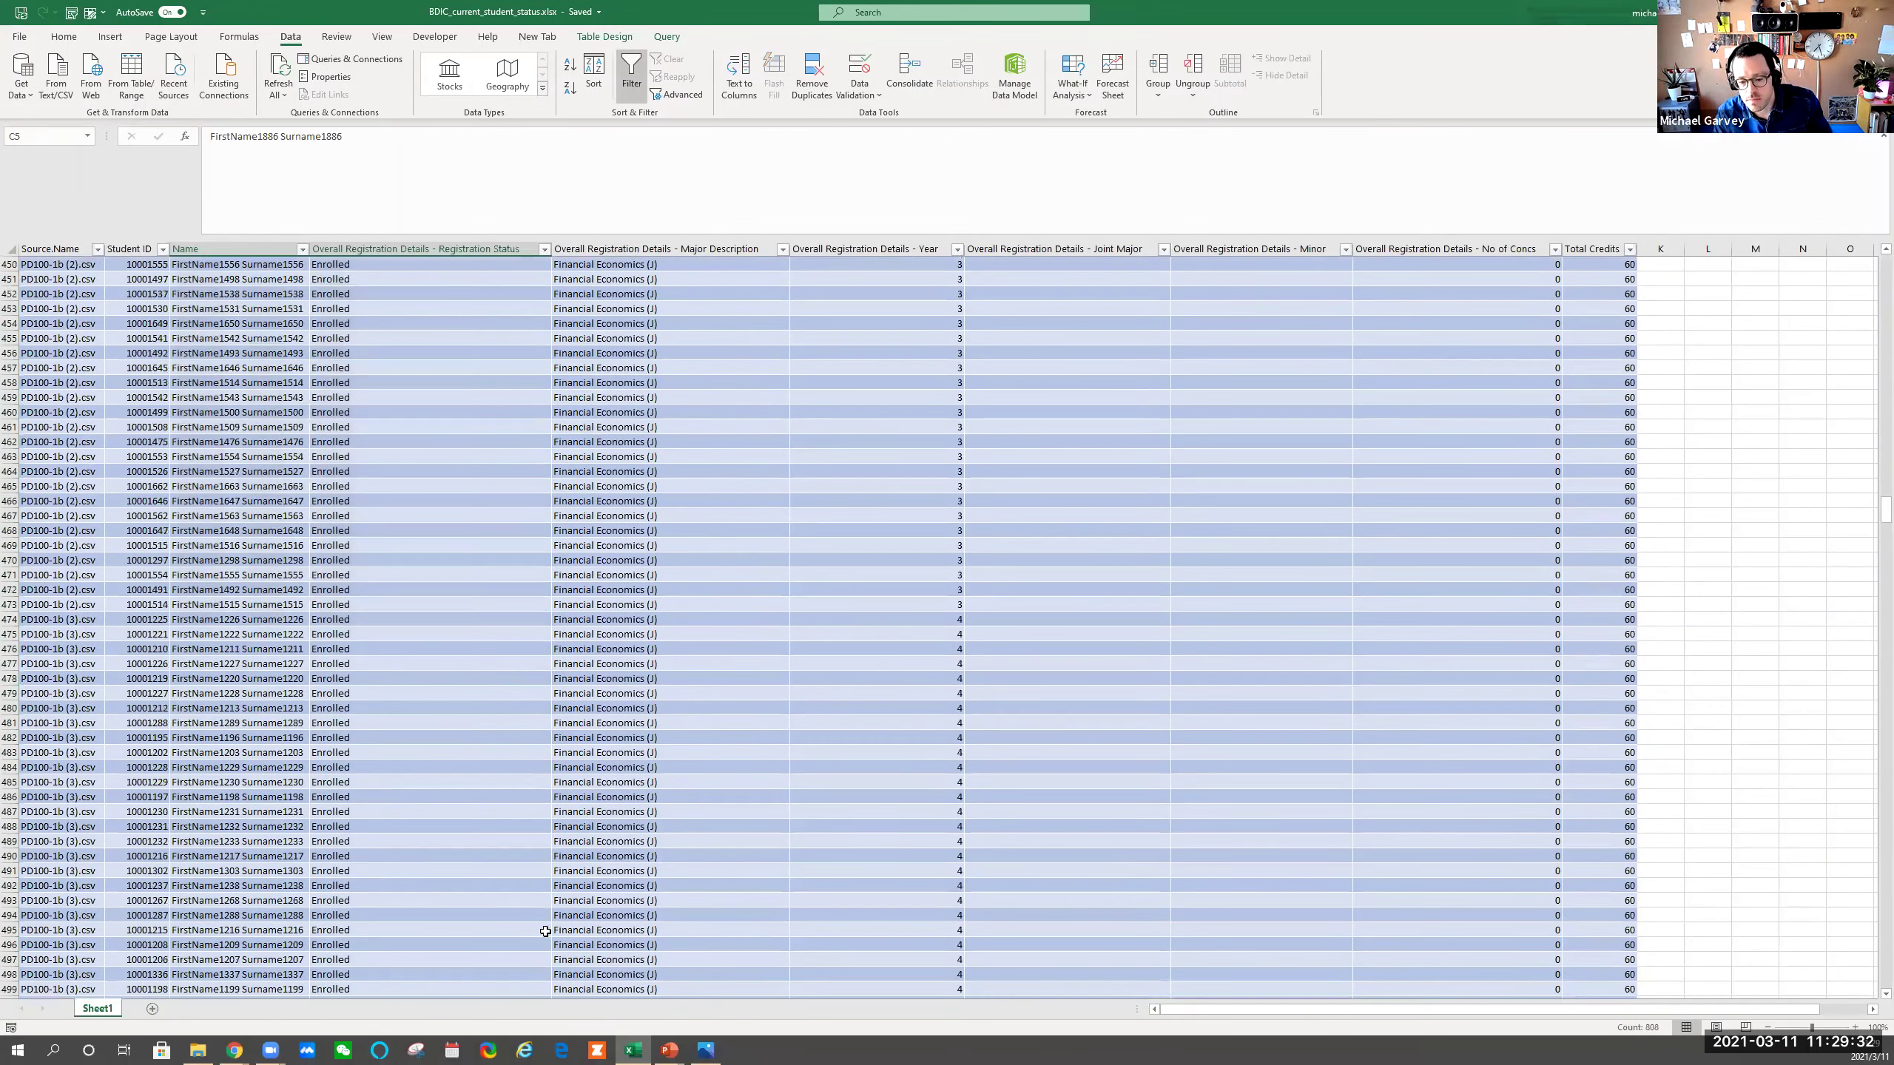
scroll(550, 928, "up", 20)
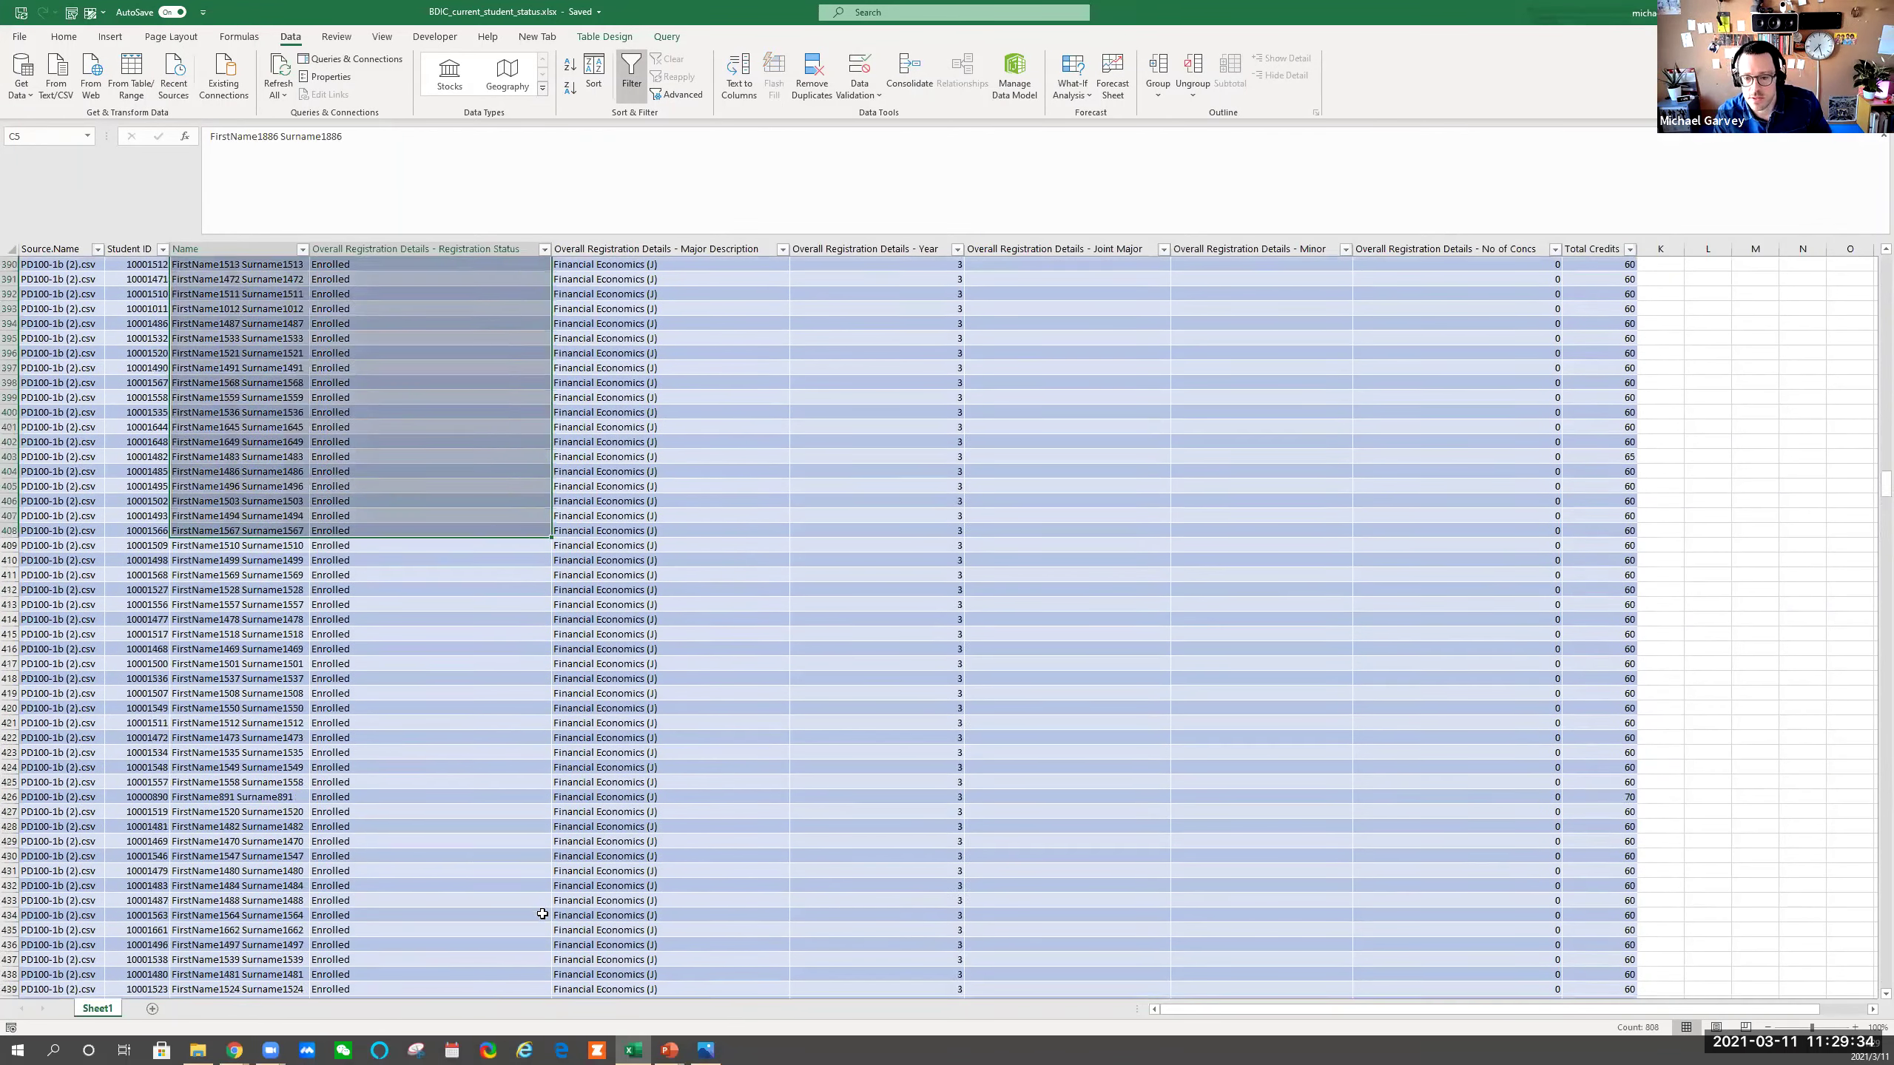
left_click(702, 526)
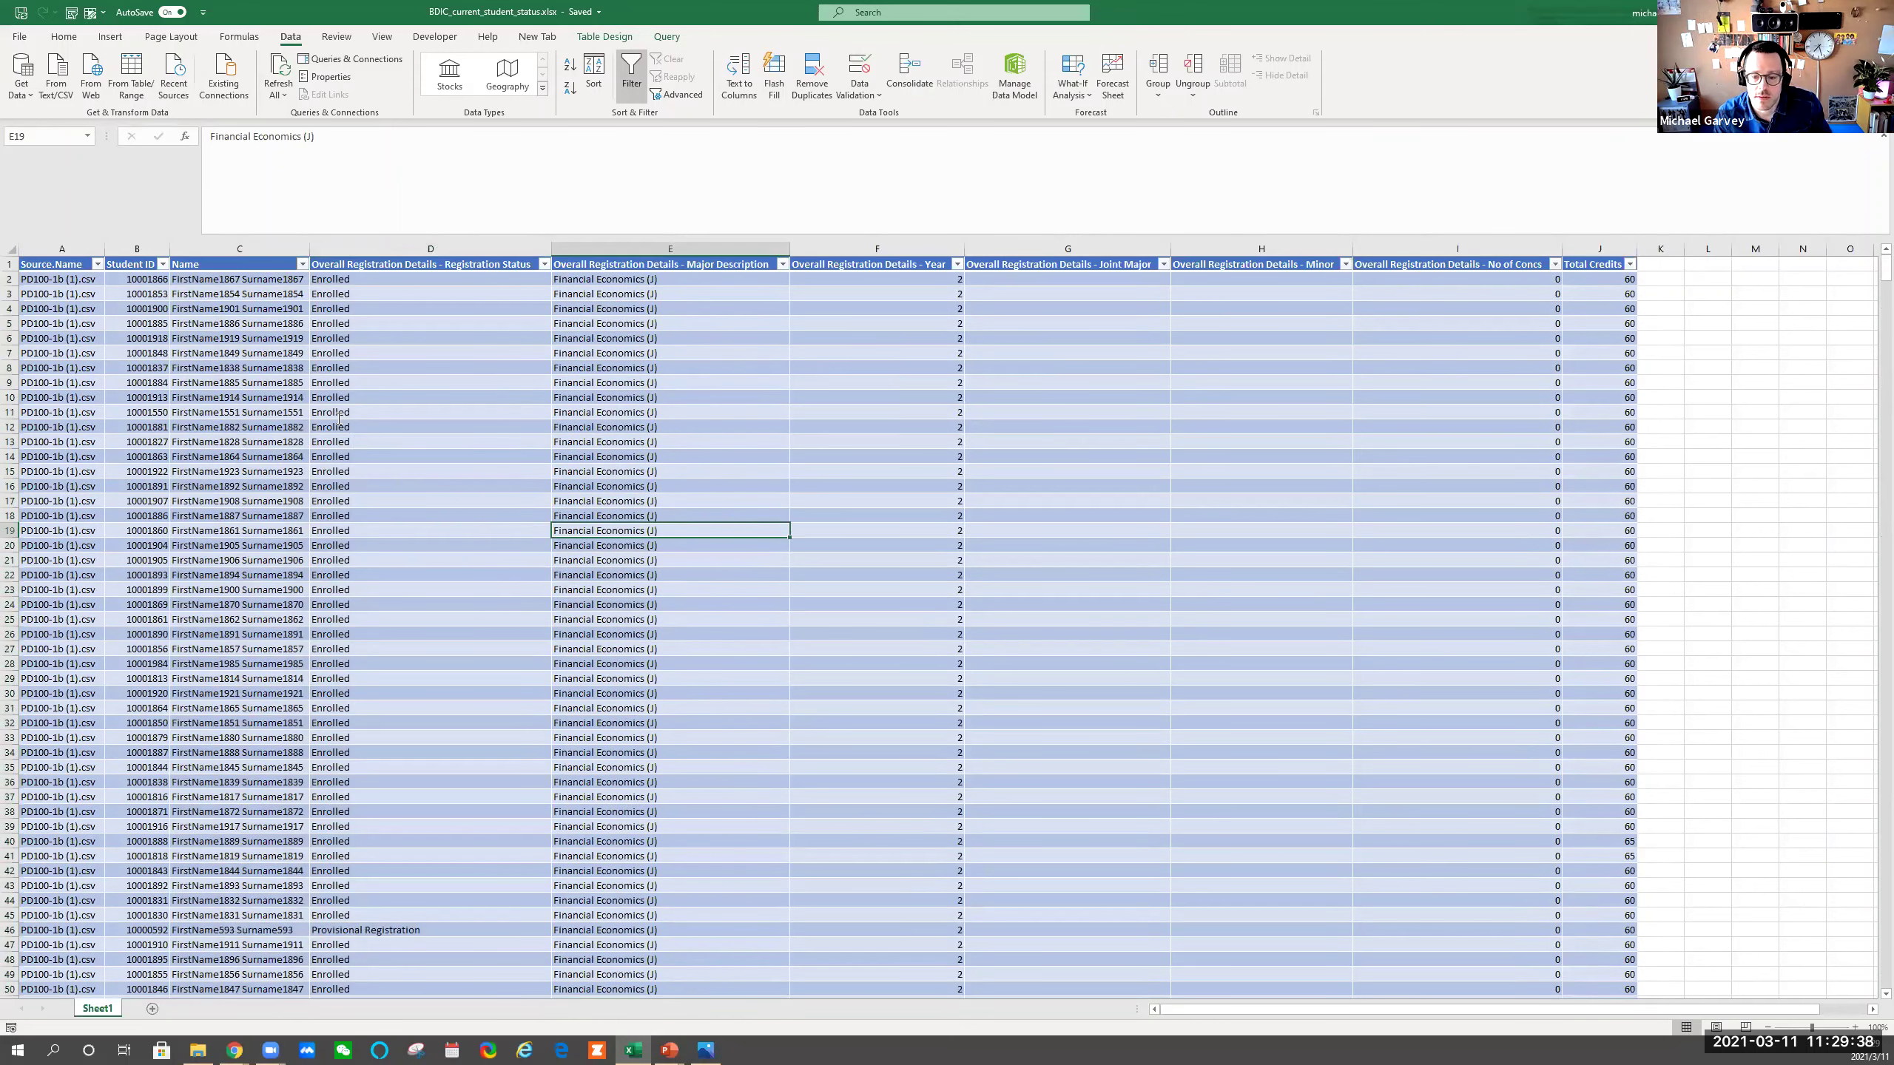
left_click(208, 1047)
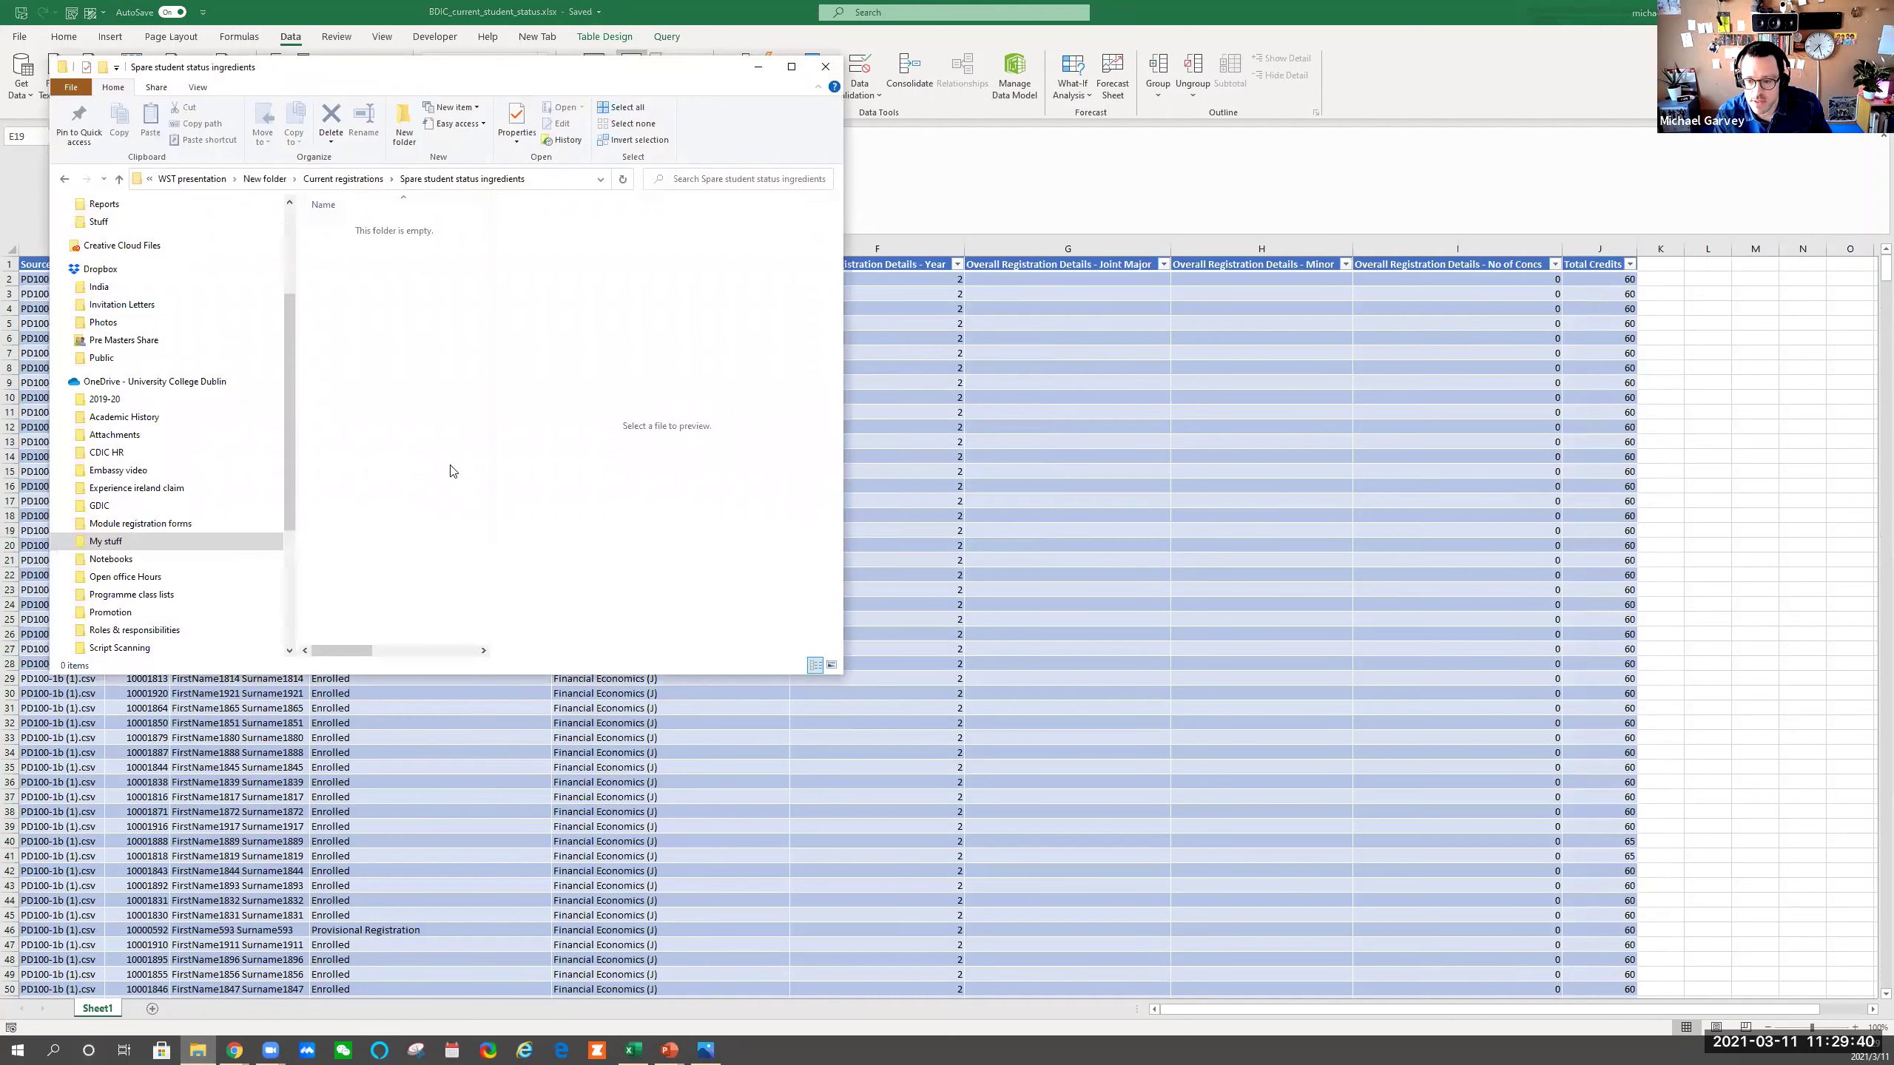
Browse from My stuff through WST presentation, New folder and Current registrations to the Student status folder
left_click(231, 178)
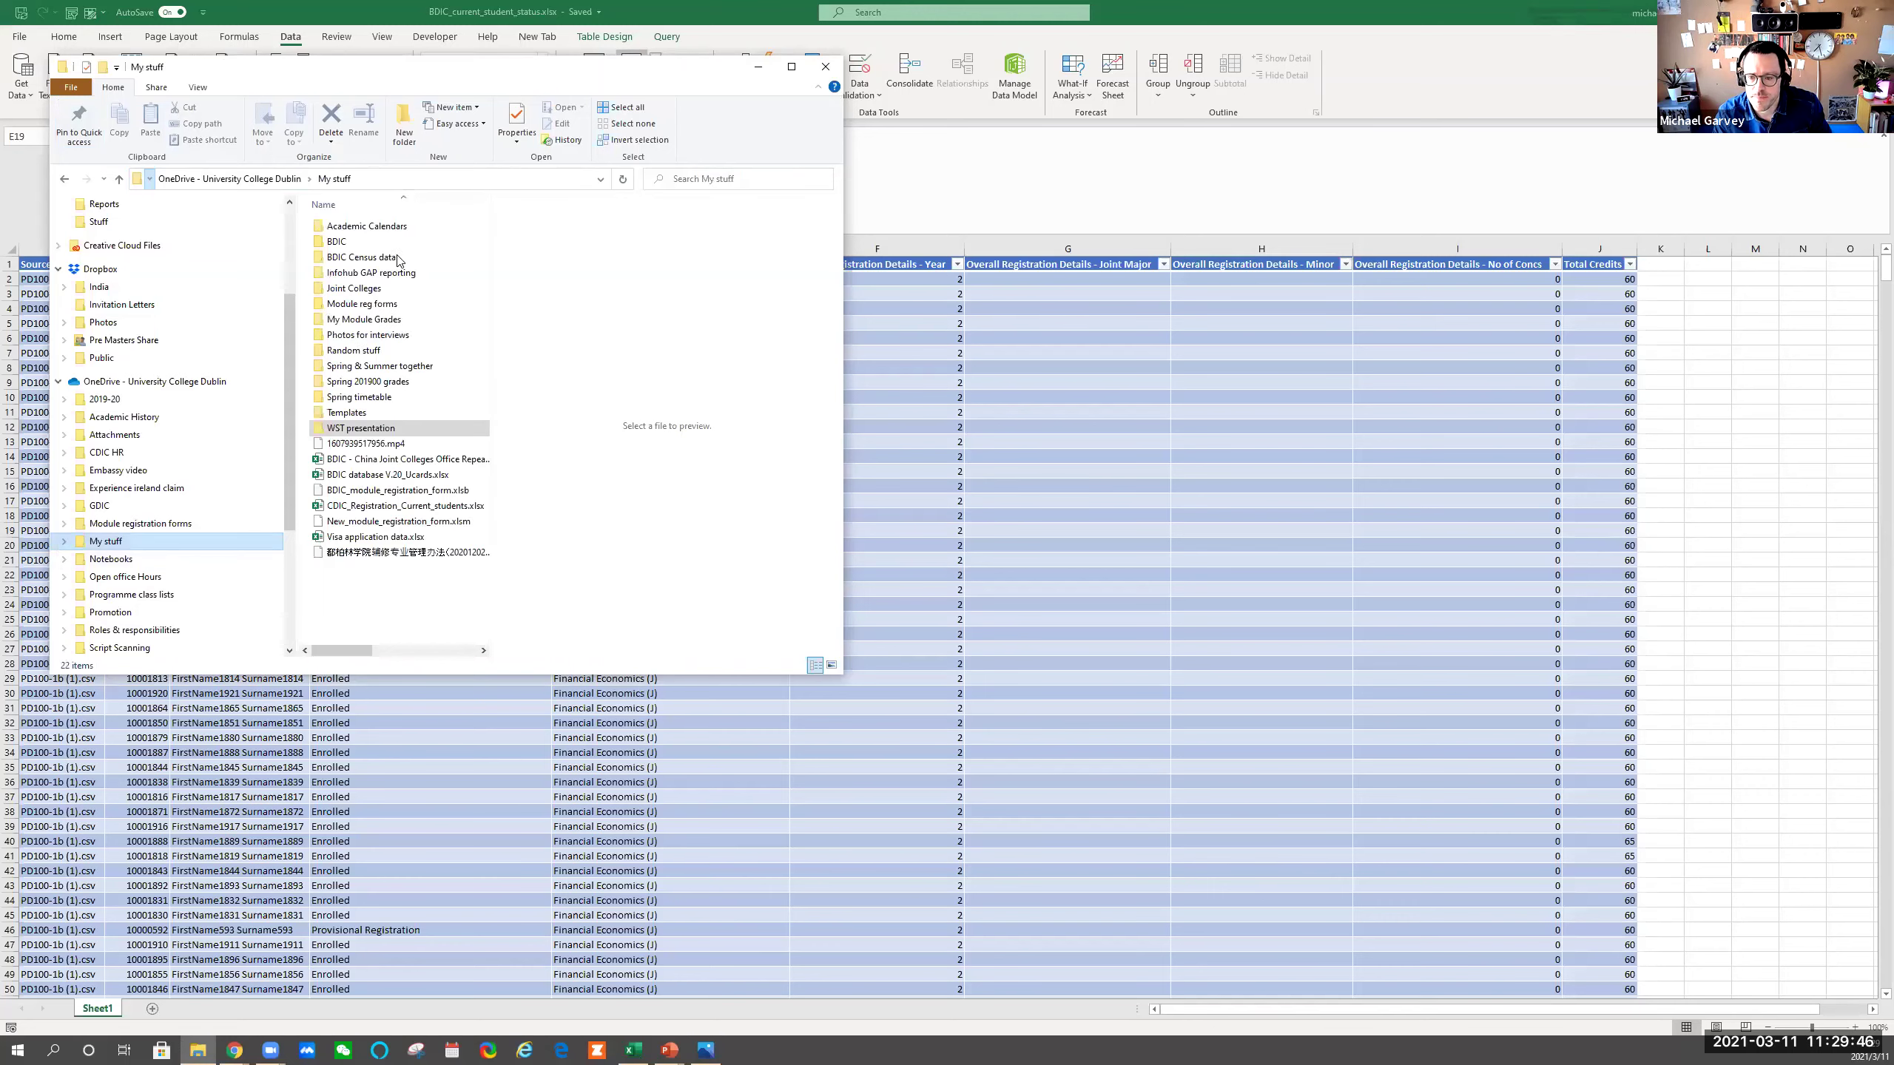
double_click(355, 429)
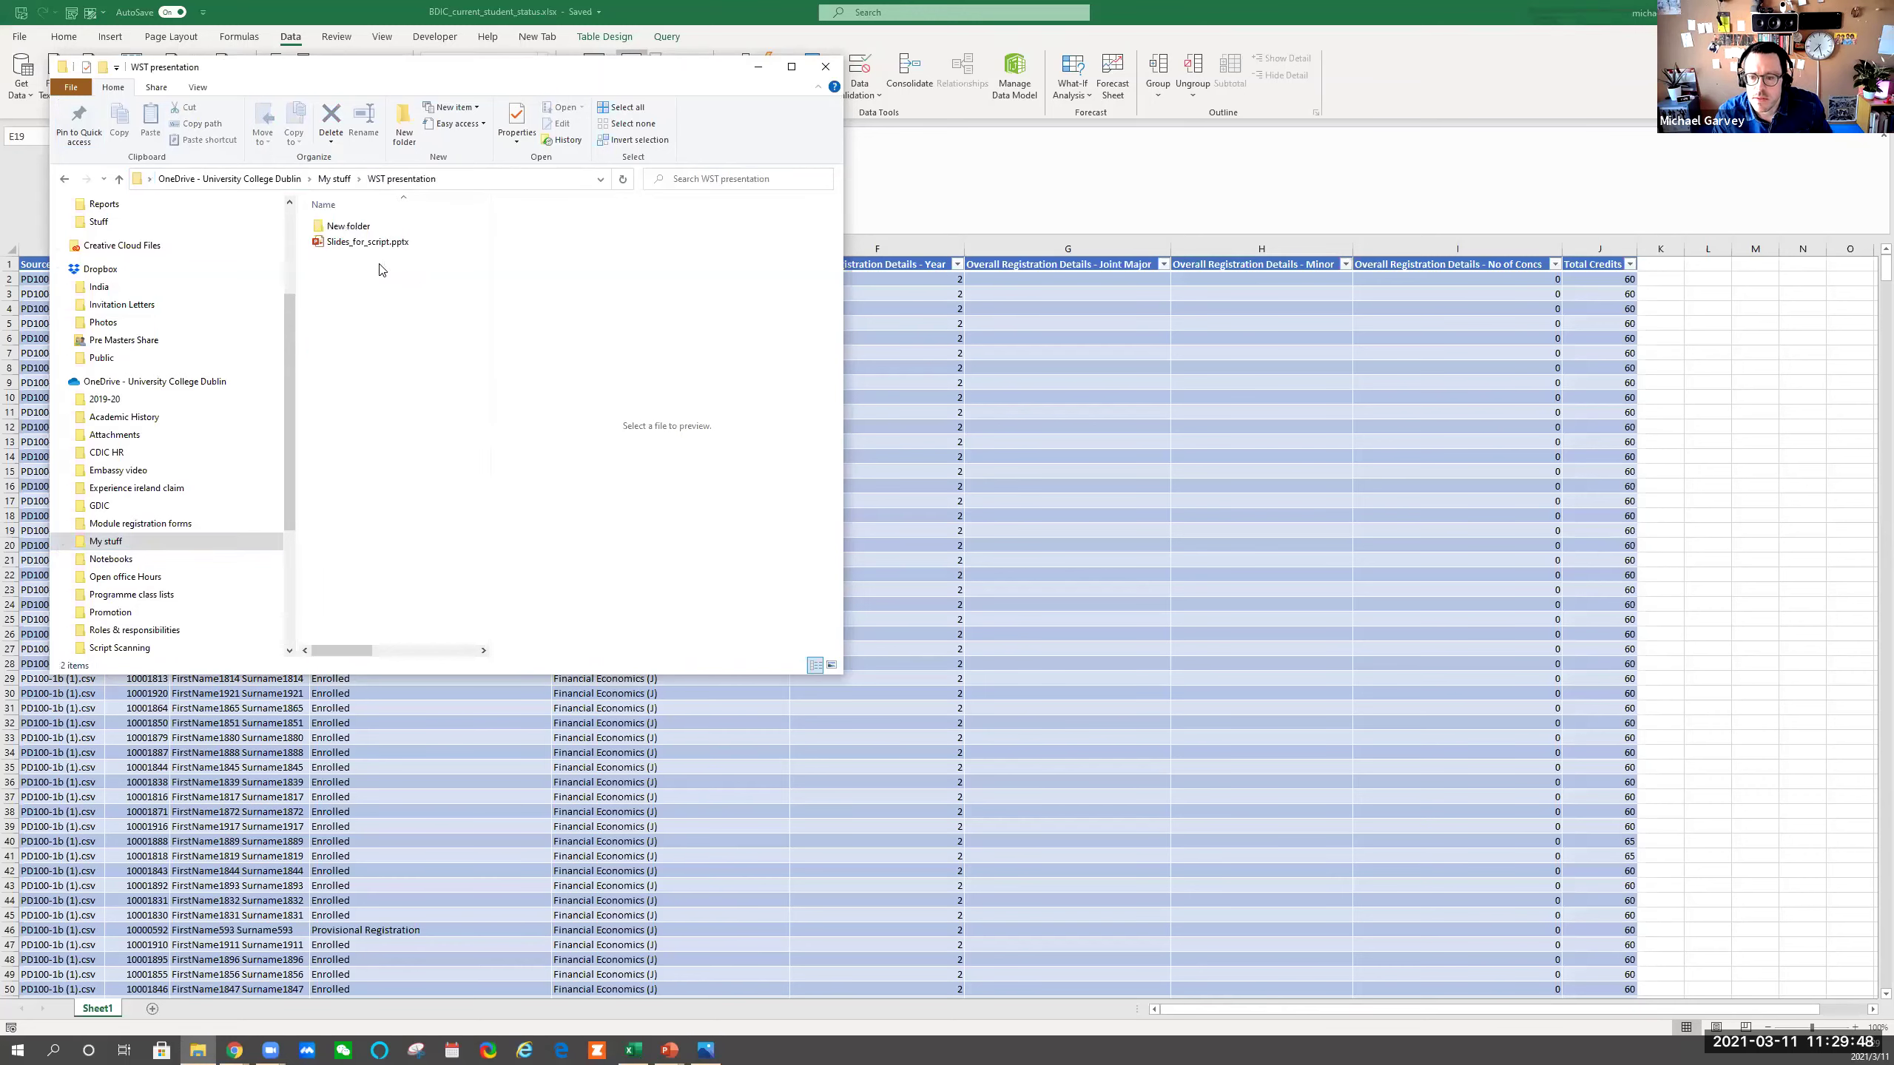
left_click(352, 232)
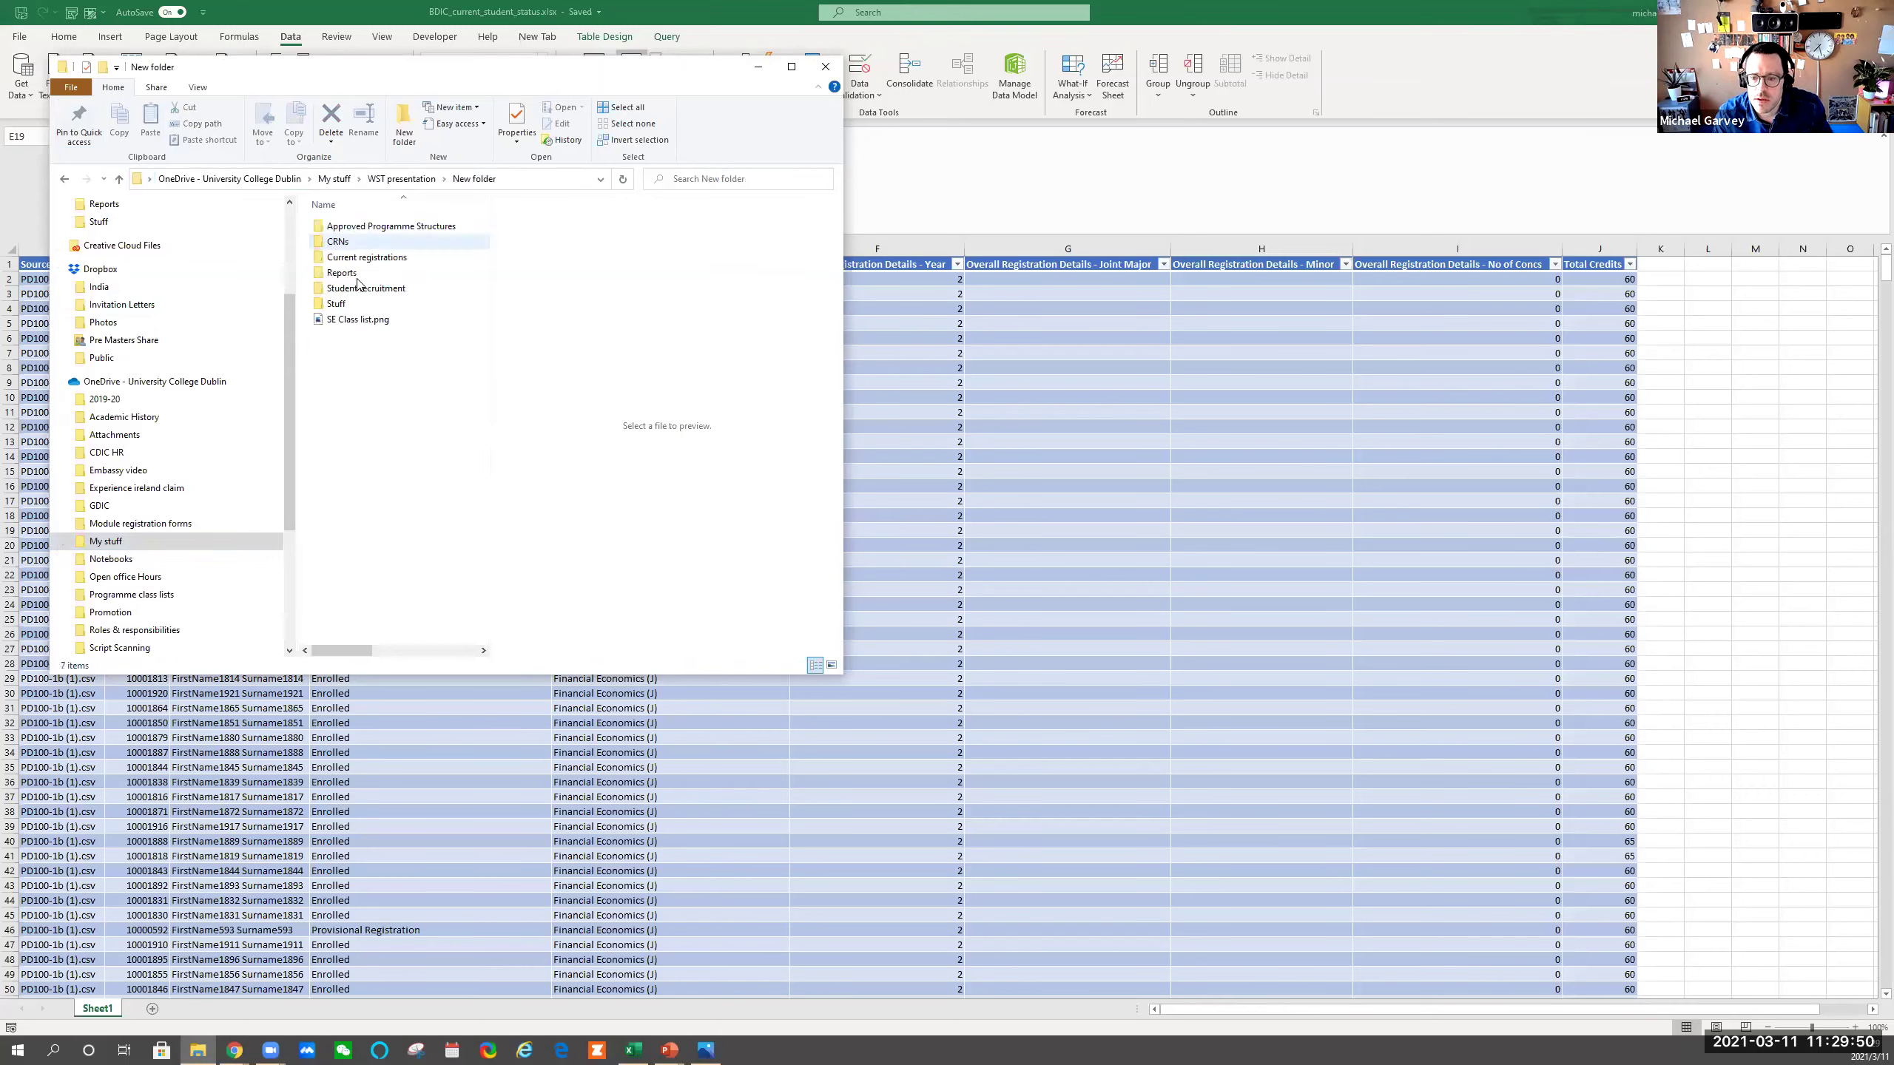
left_click(355, 259)
double_click(355, 260)
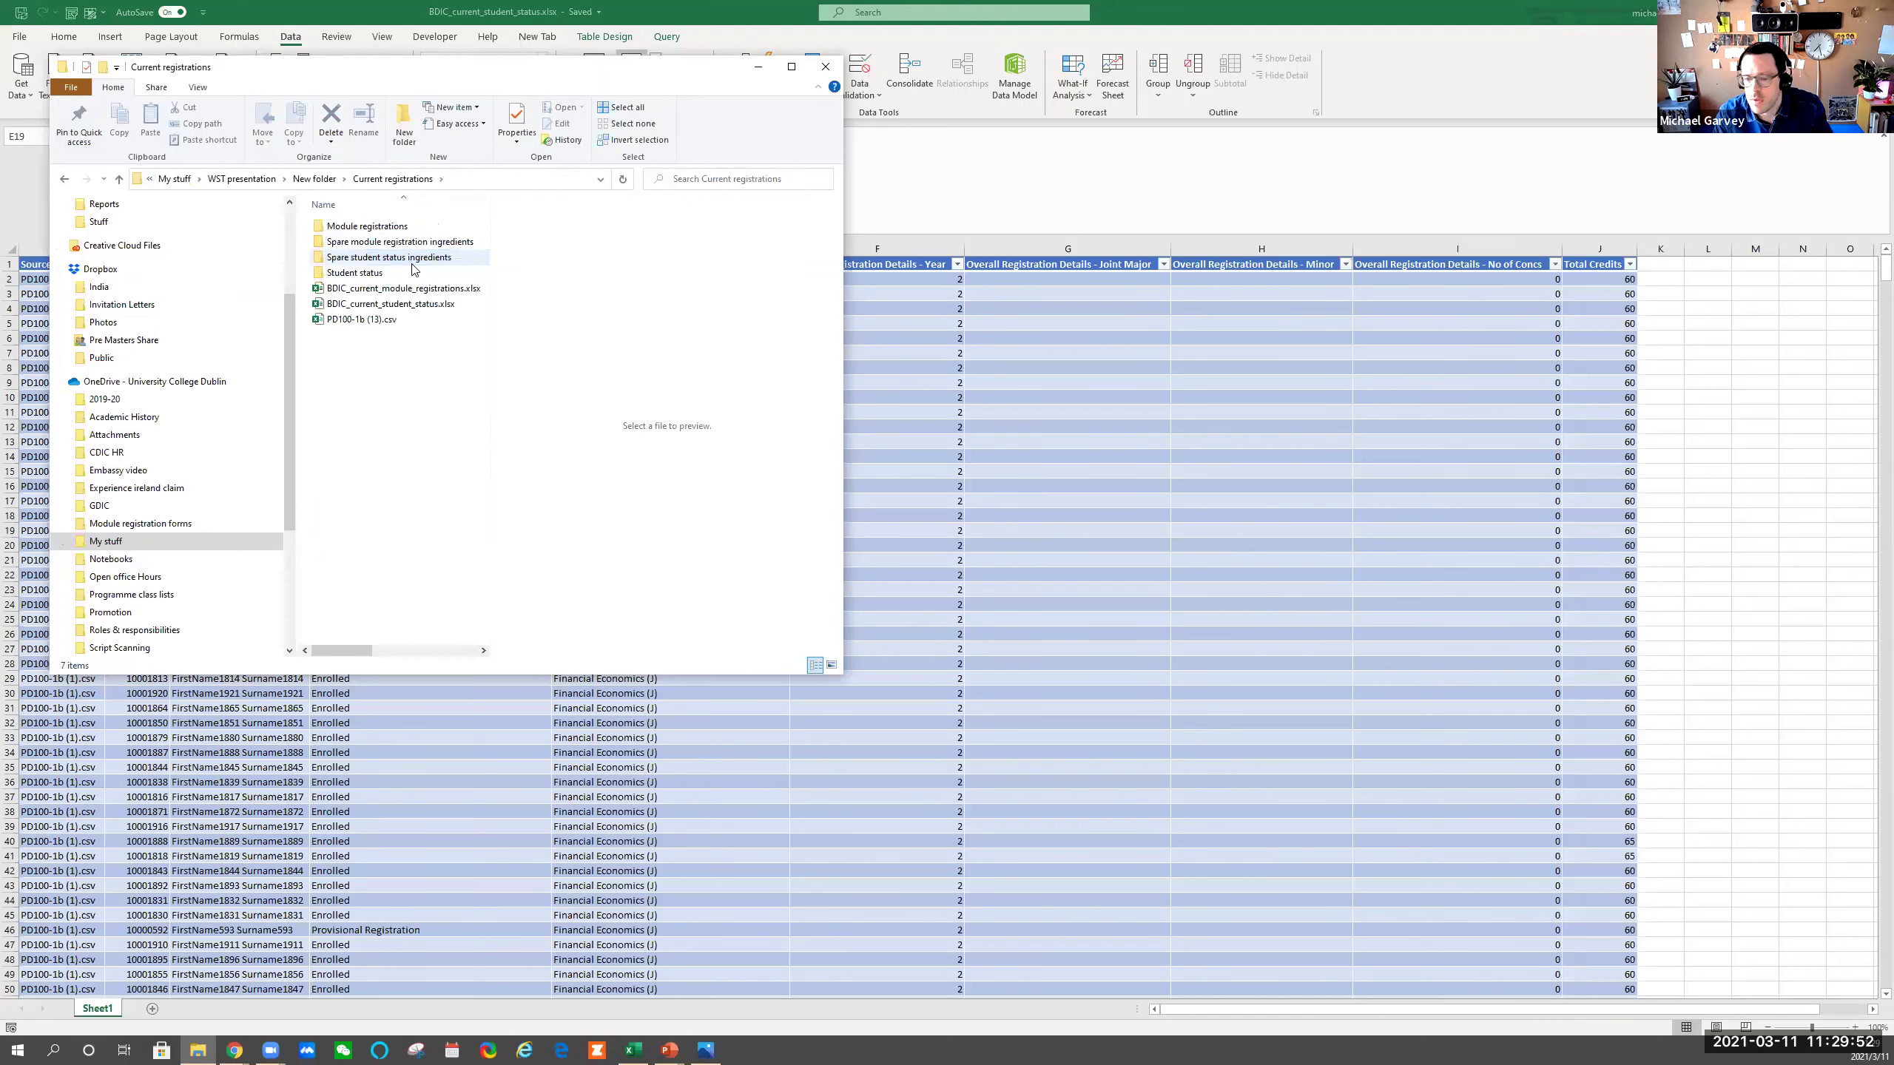
left_click(369, 275)
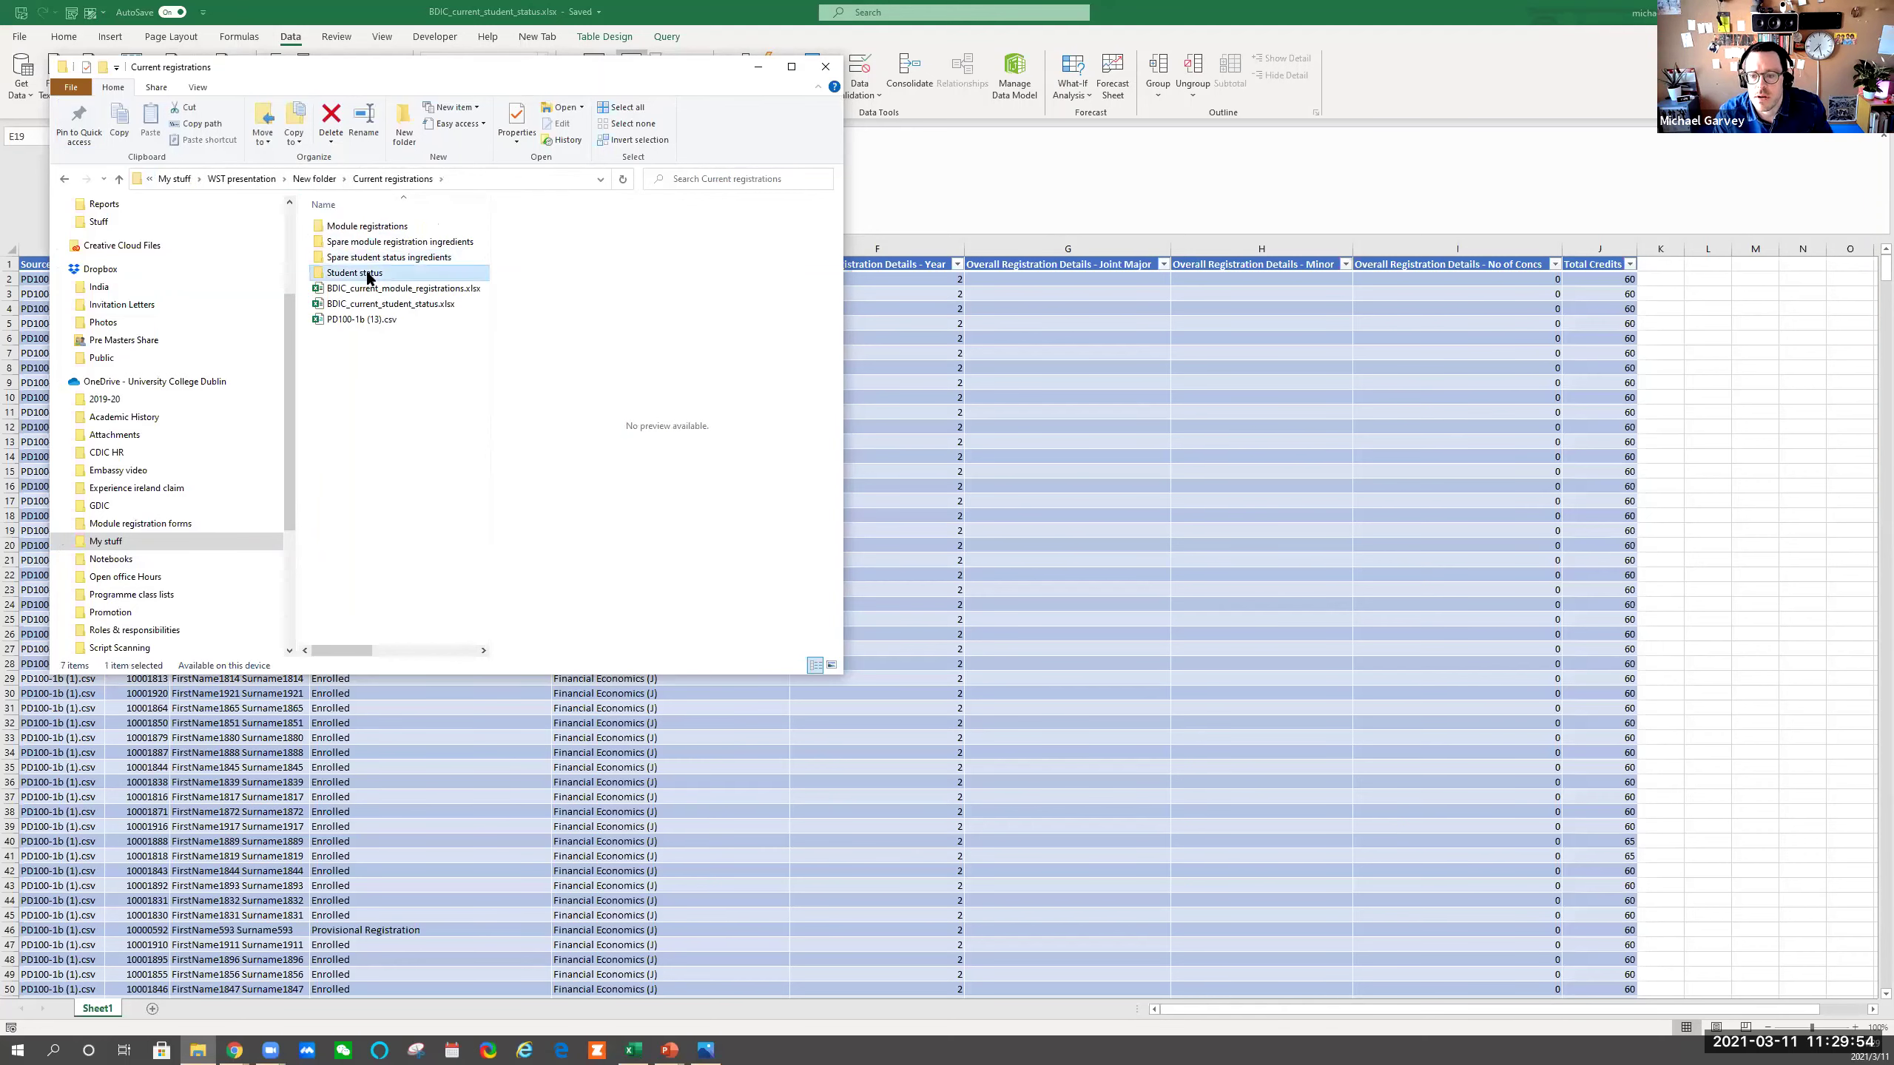
double_click(367, 274)
Preview the PD100-1b CSV files in the Student status folder one by one to compare their programmes and years
left_click(358, 228)
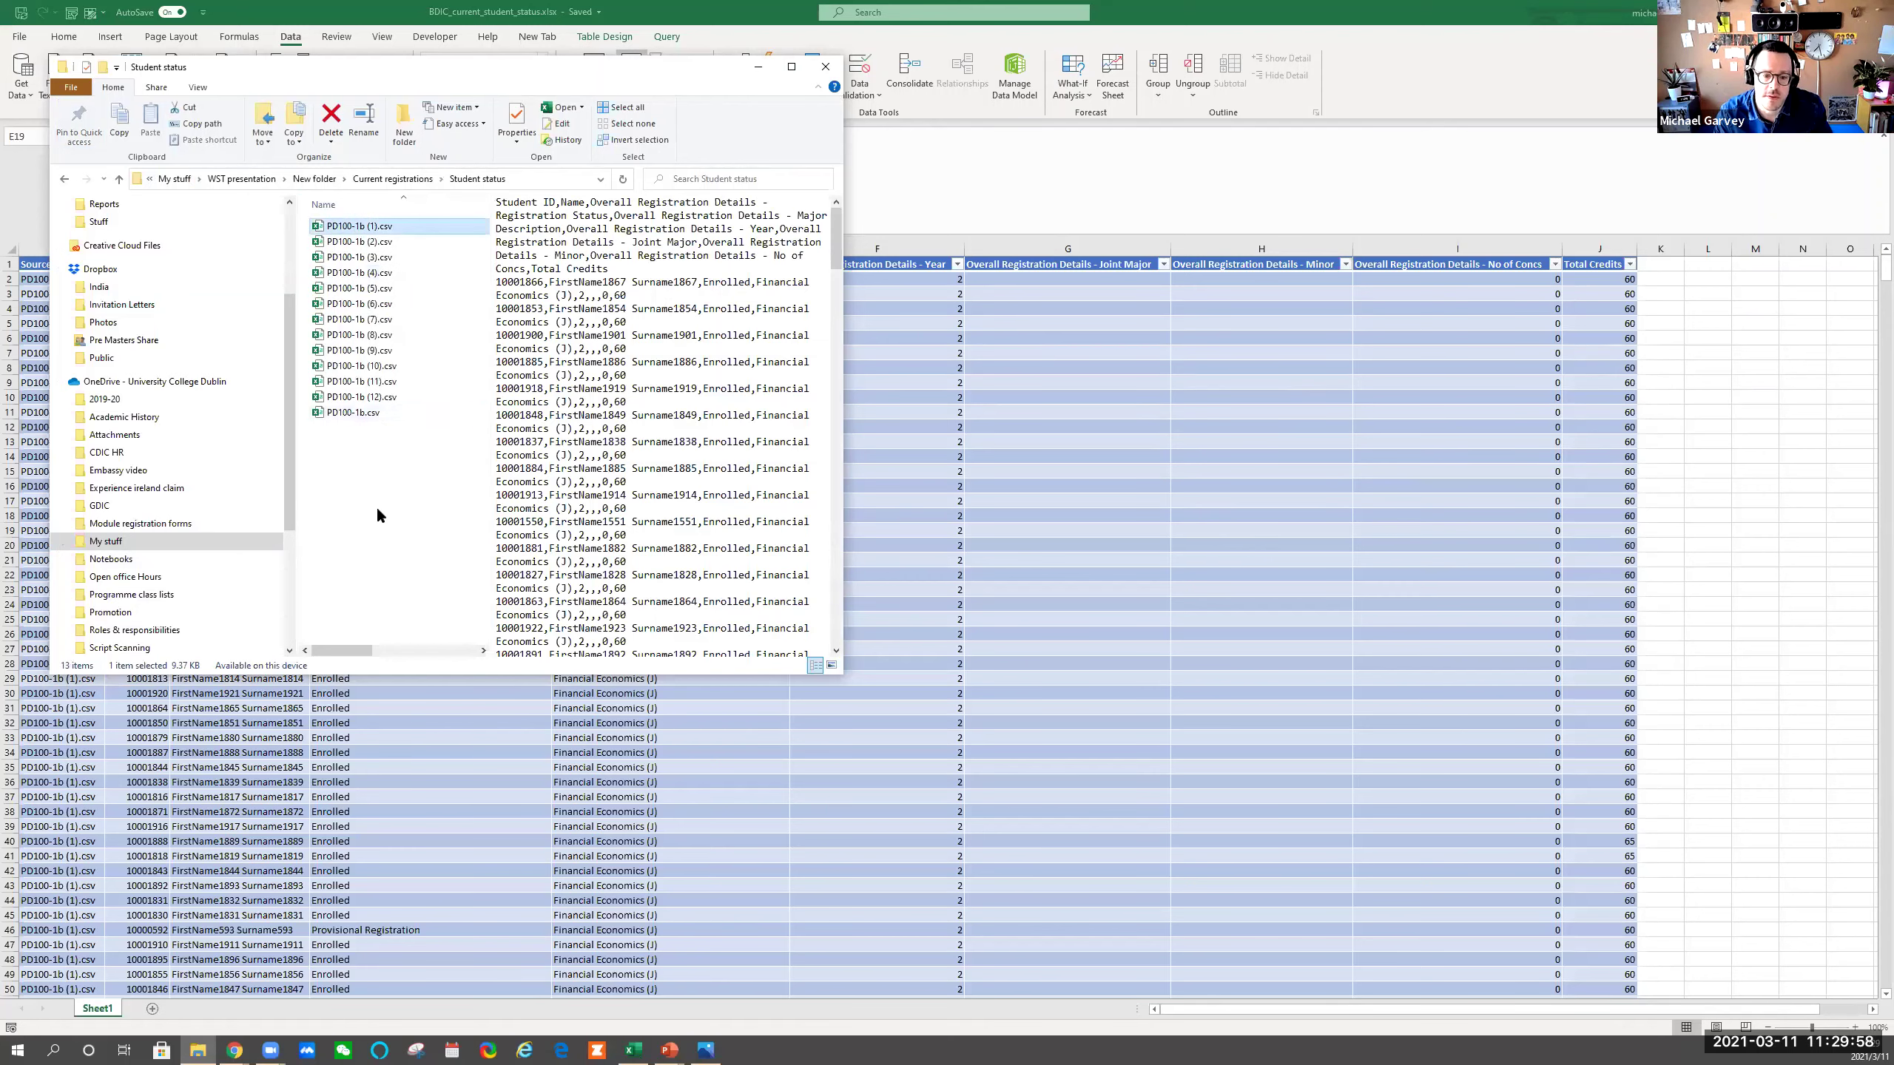
left_click(351, 247)
left_click(353, 252)
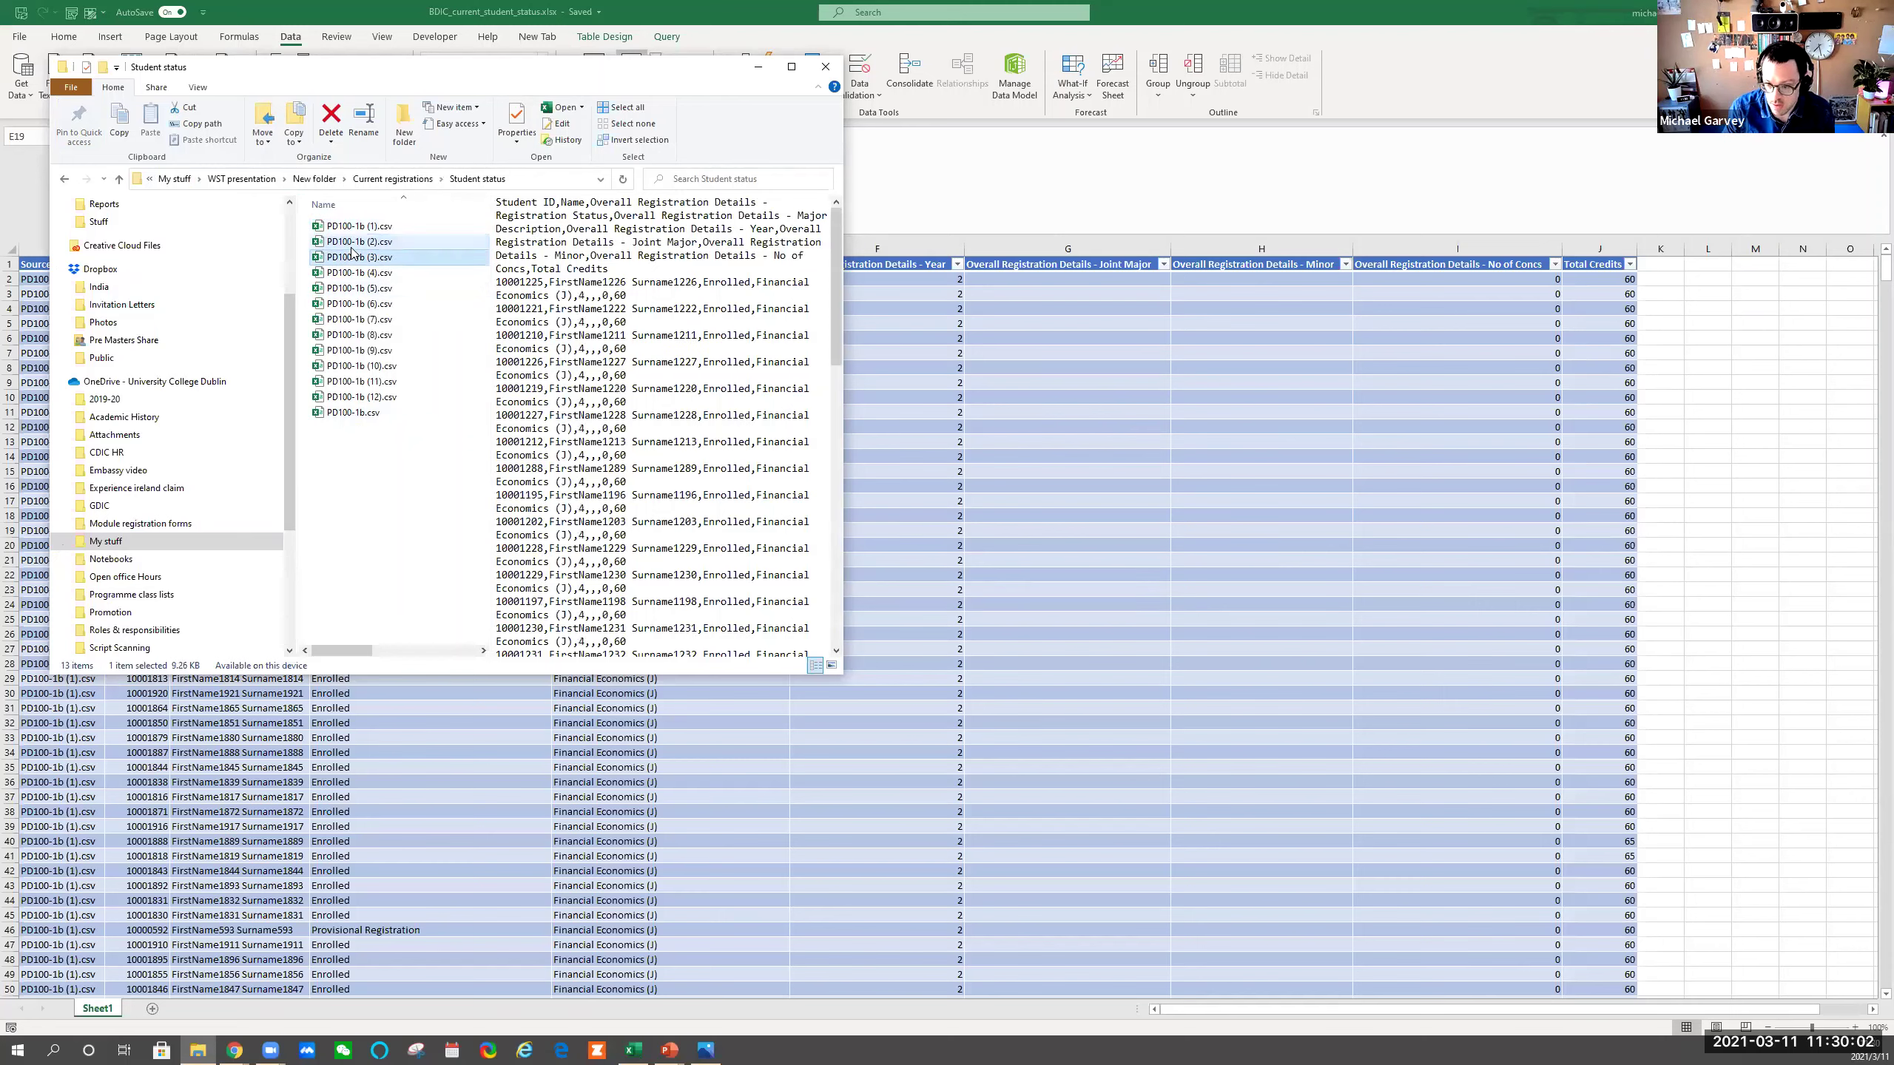
key("Down")
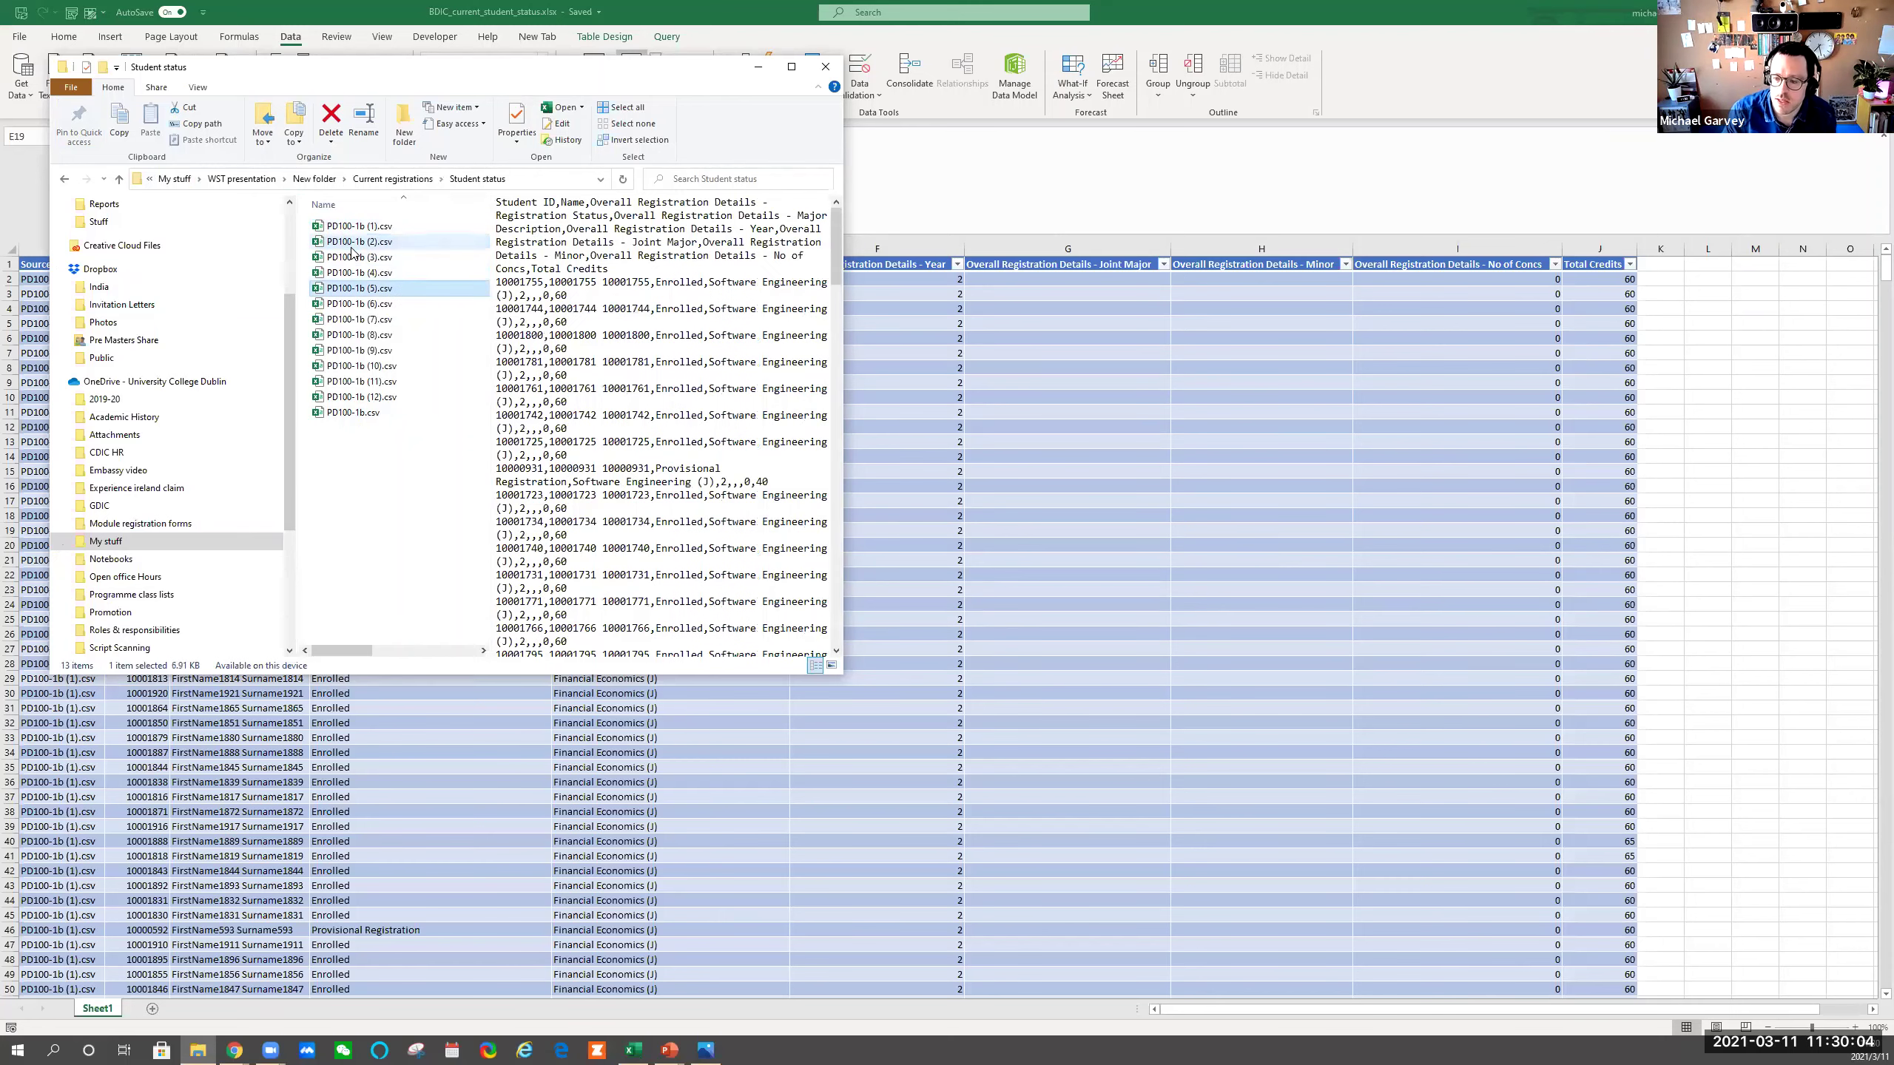
key("Down")
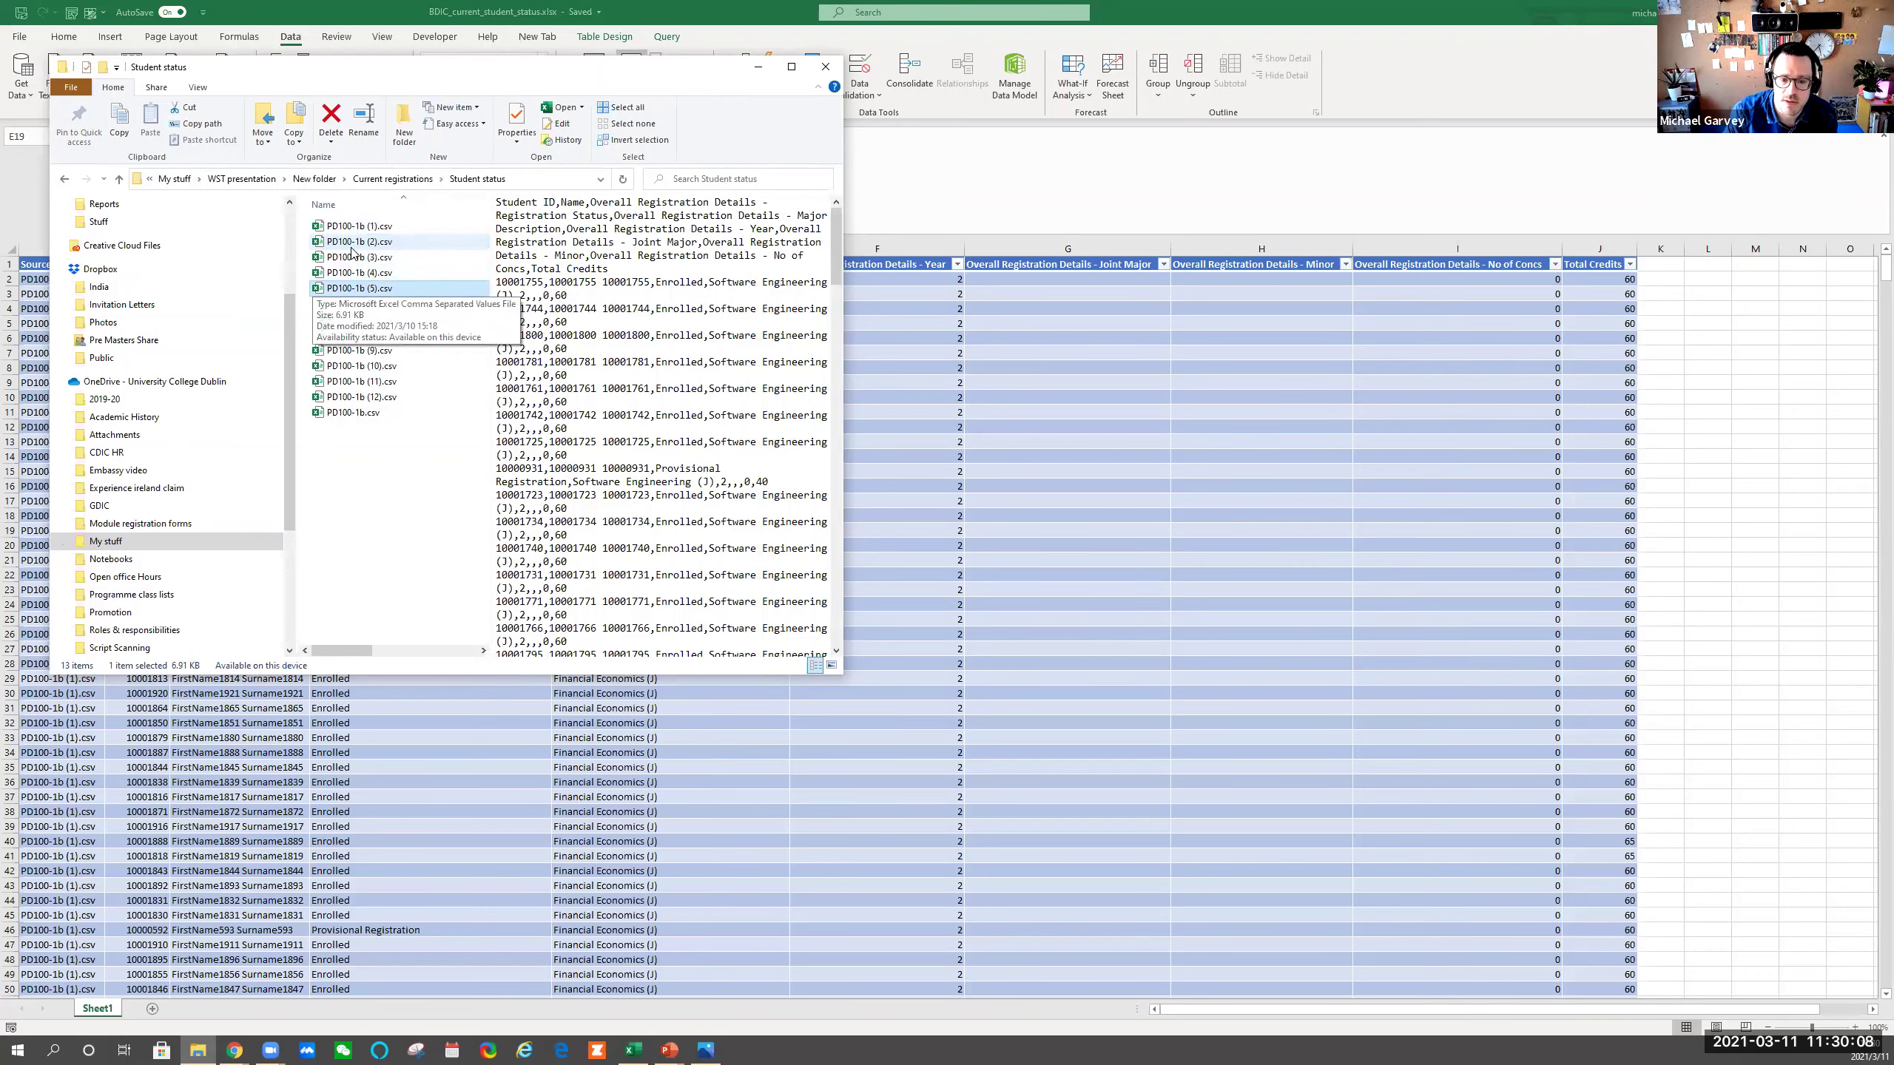
key("Up")
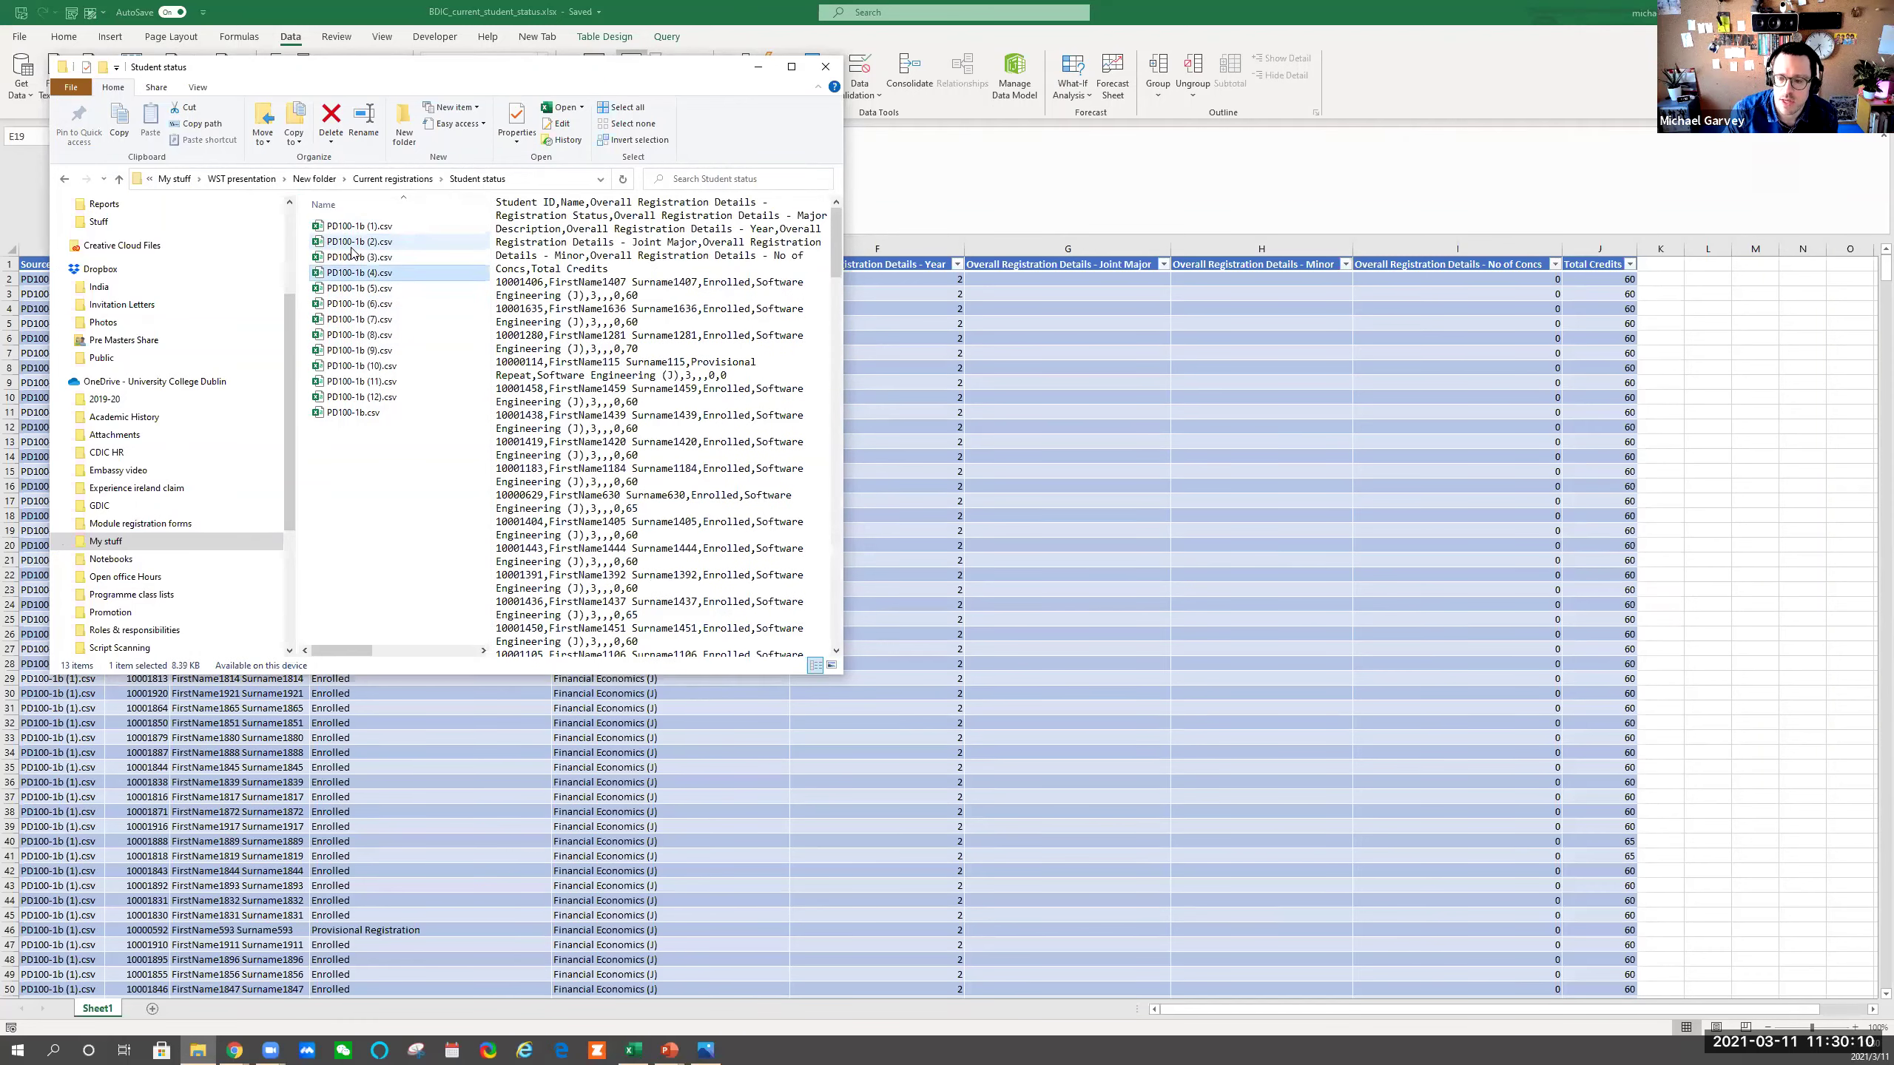
key("Up")
key("Up")
key("Up")
key("Down")
key("Down")
key("Down")
key("Down")
key("Down")
key("Down")
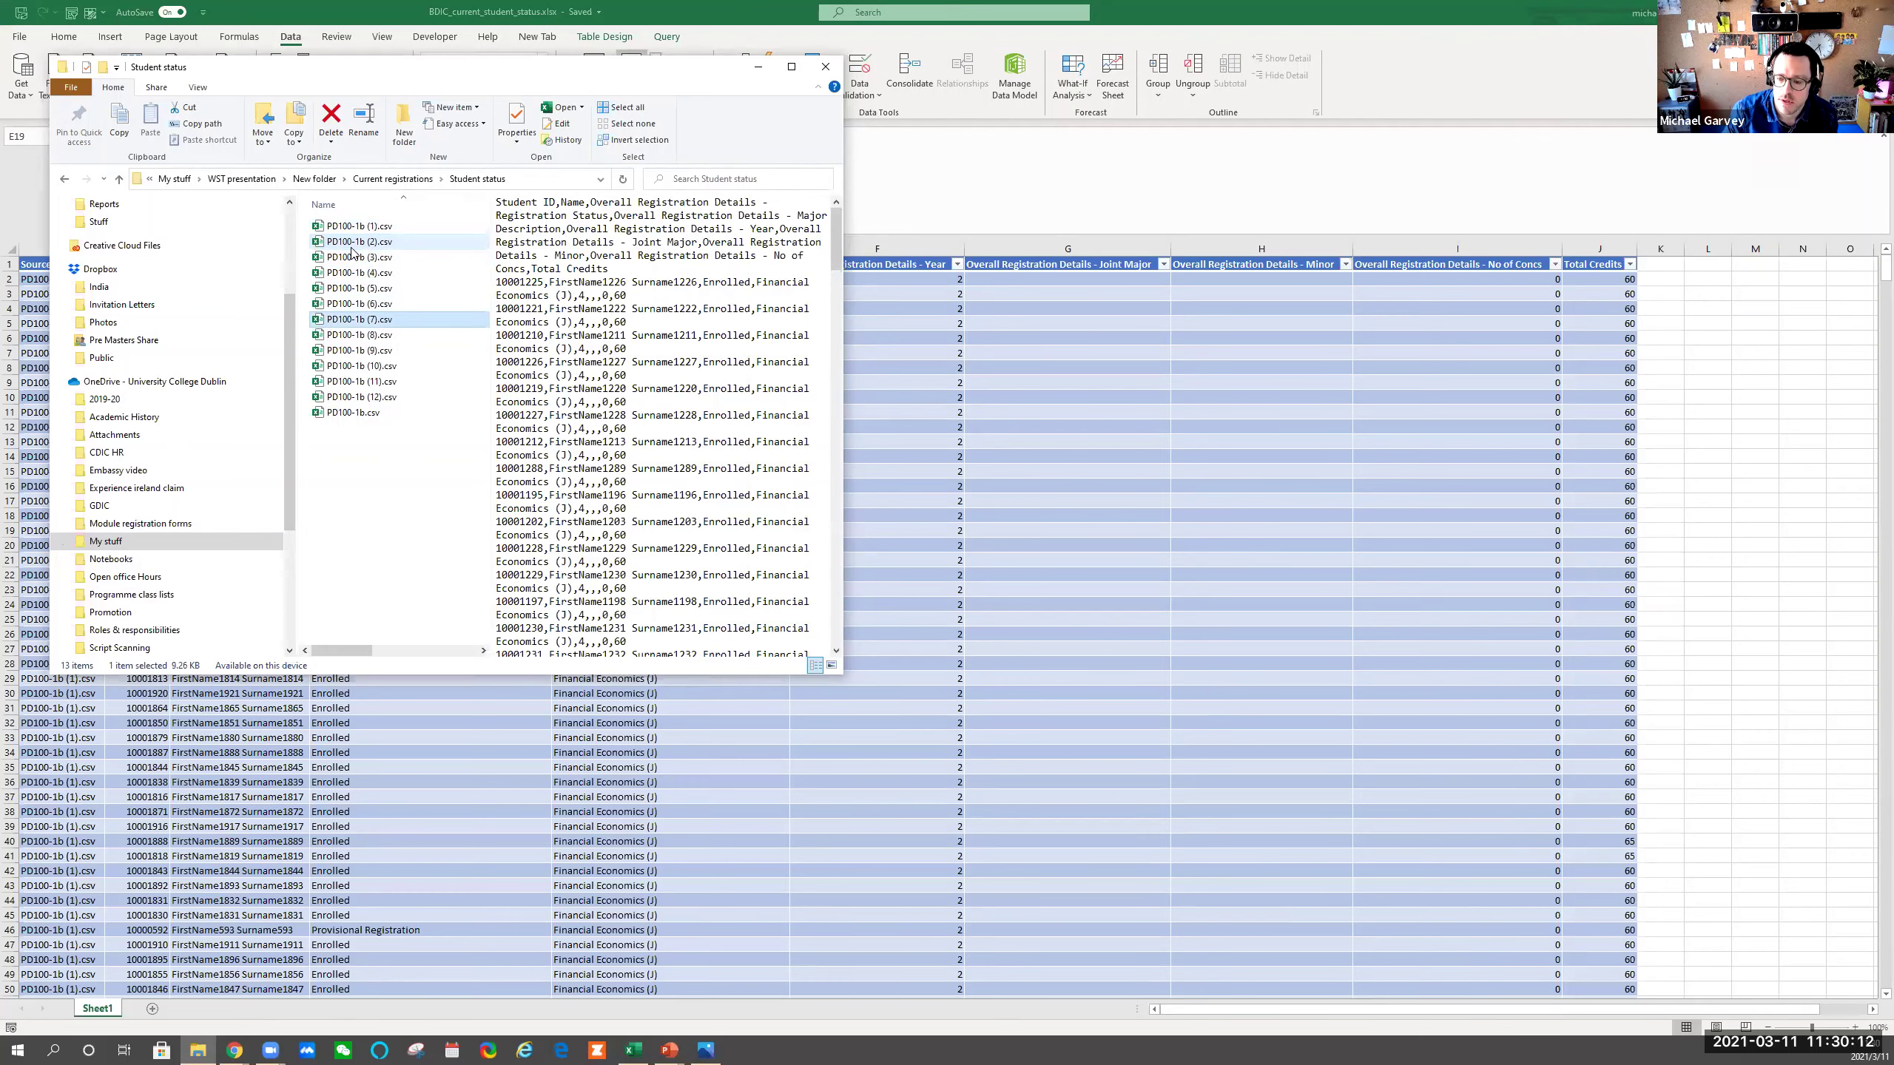
key("Down")
key("Down")
key("Down")
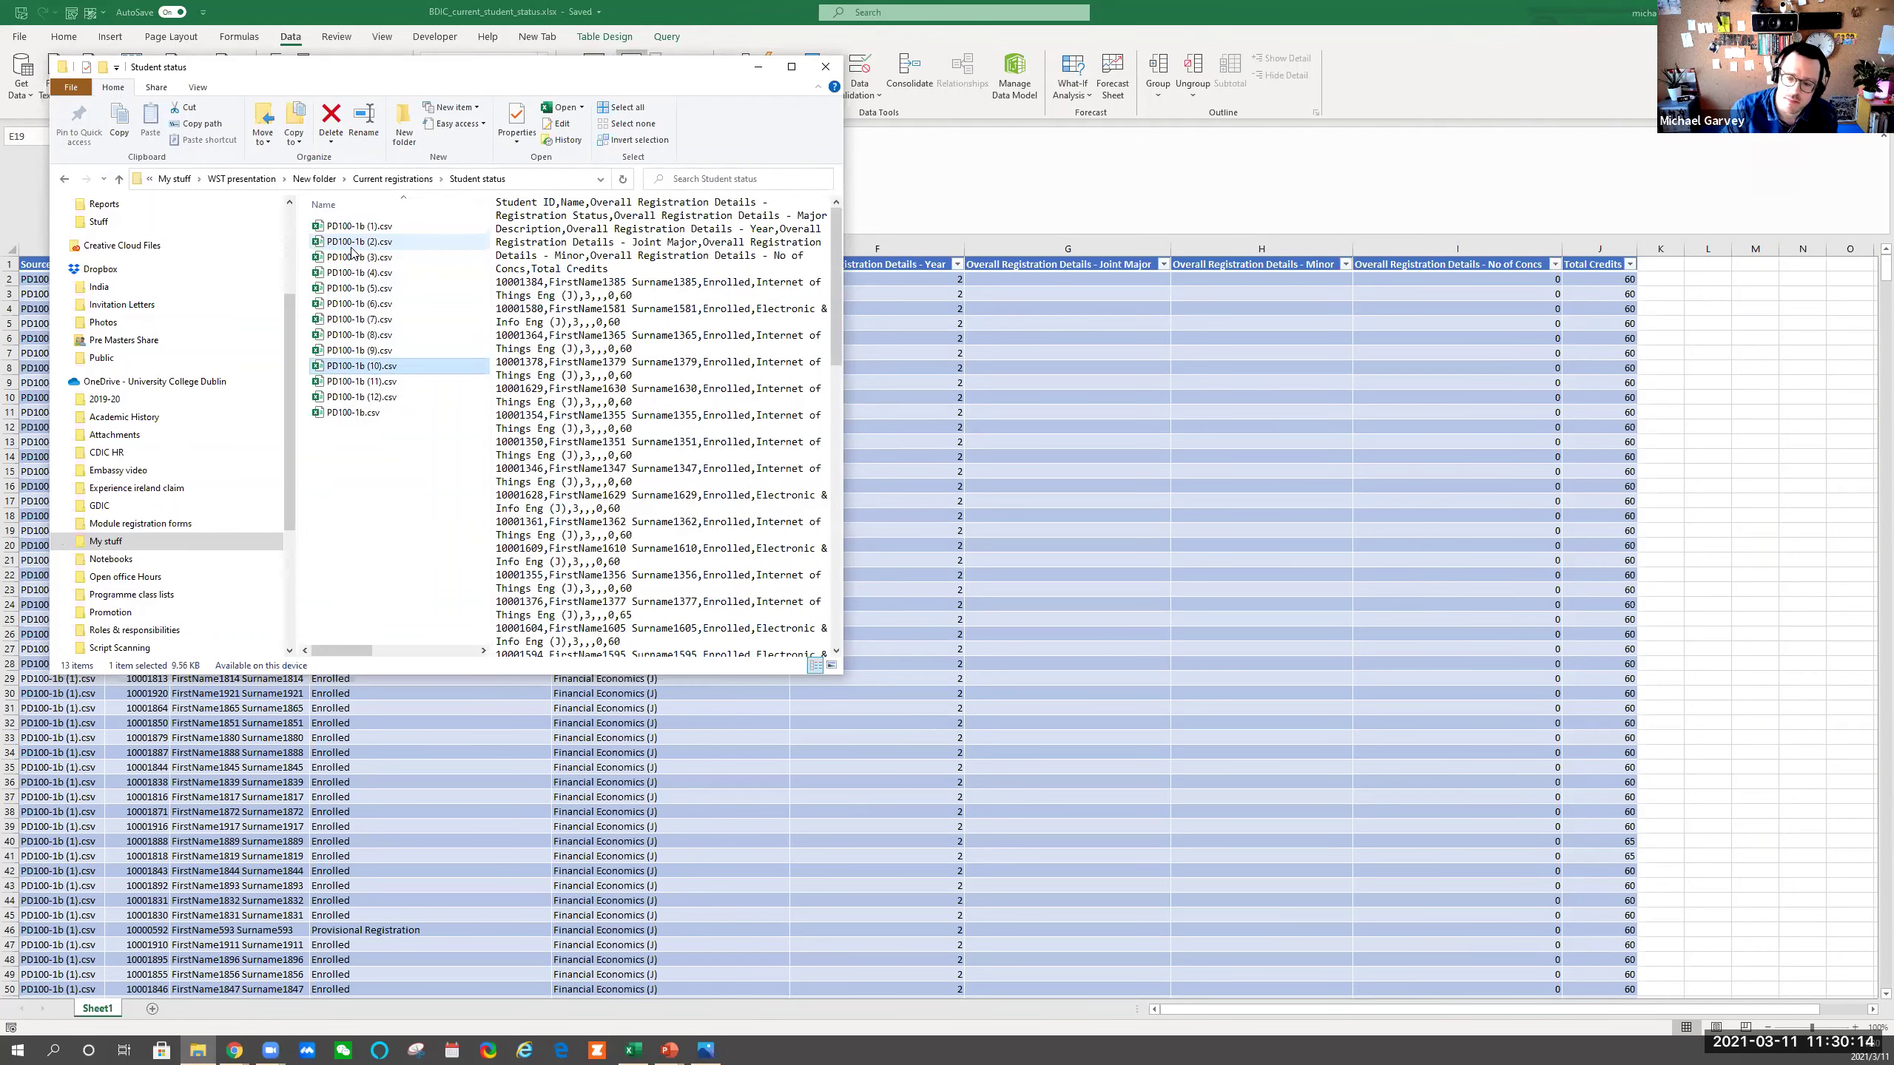
key("Up")
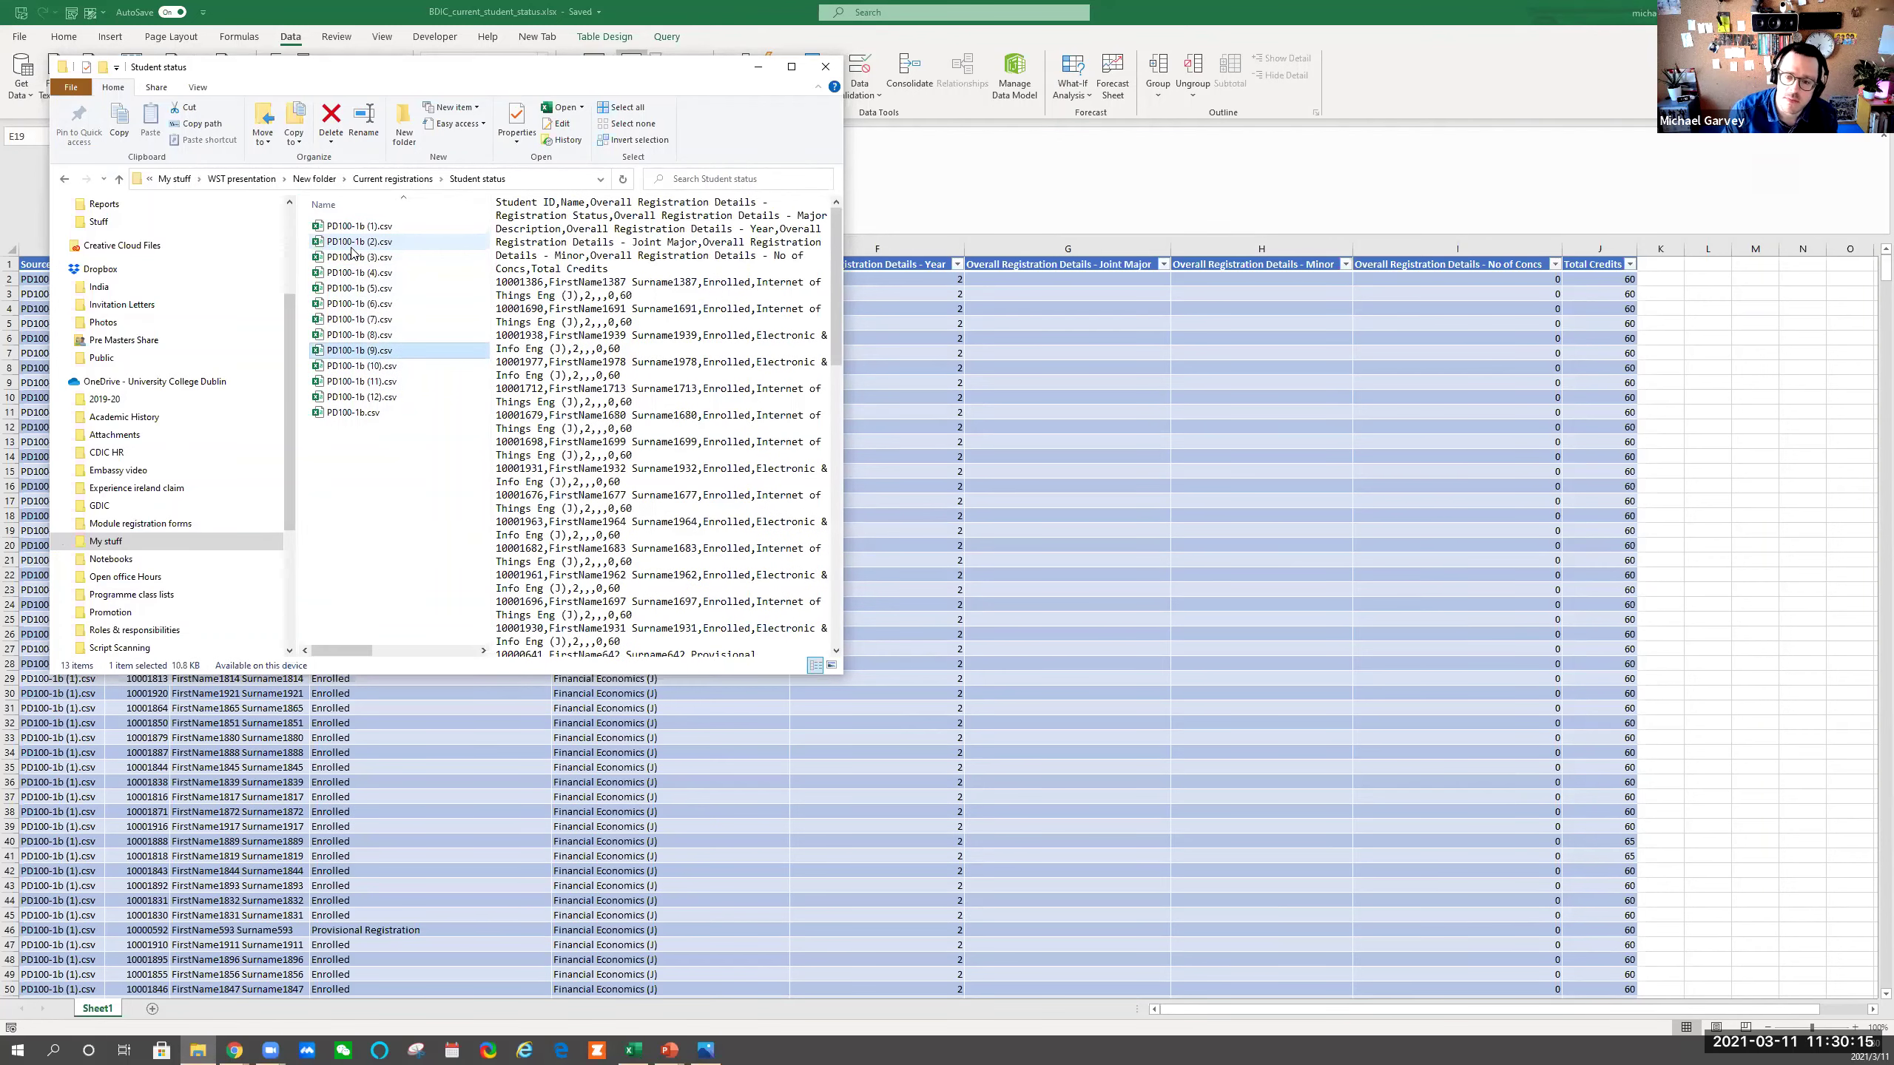
Go back up to the Current registrations folder and preview BDIC_current_module_registrations.xlsx
left_click(118, 180)
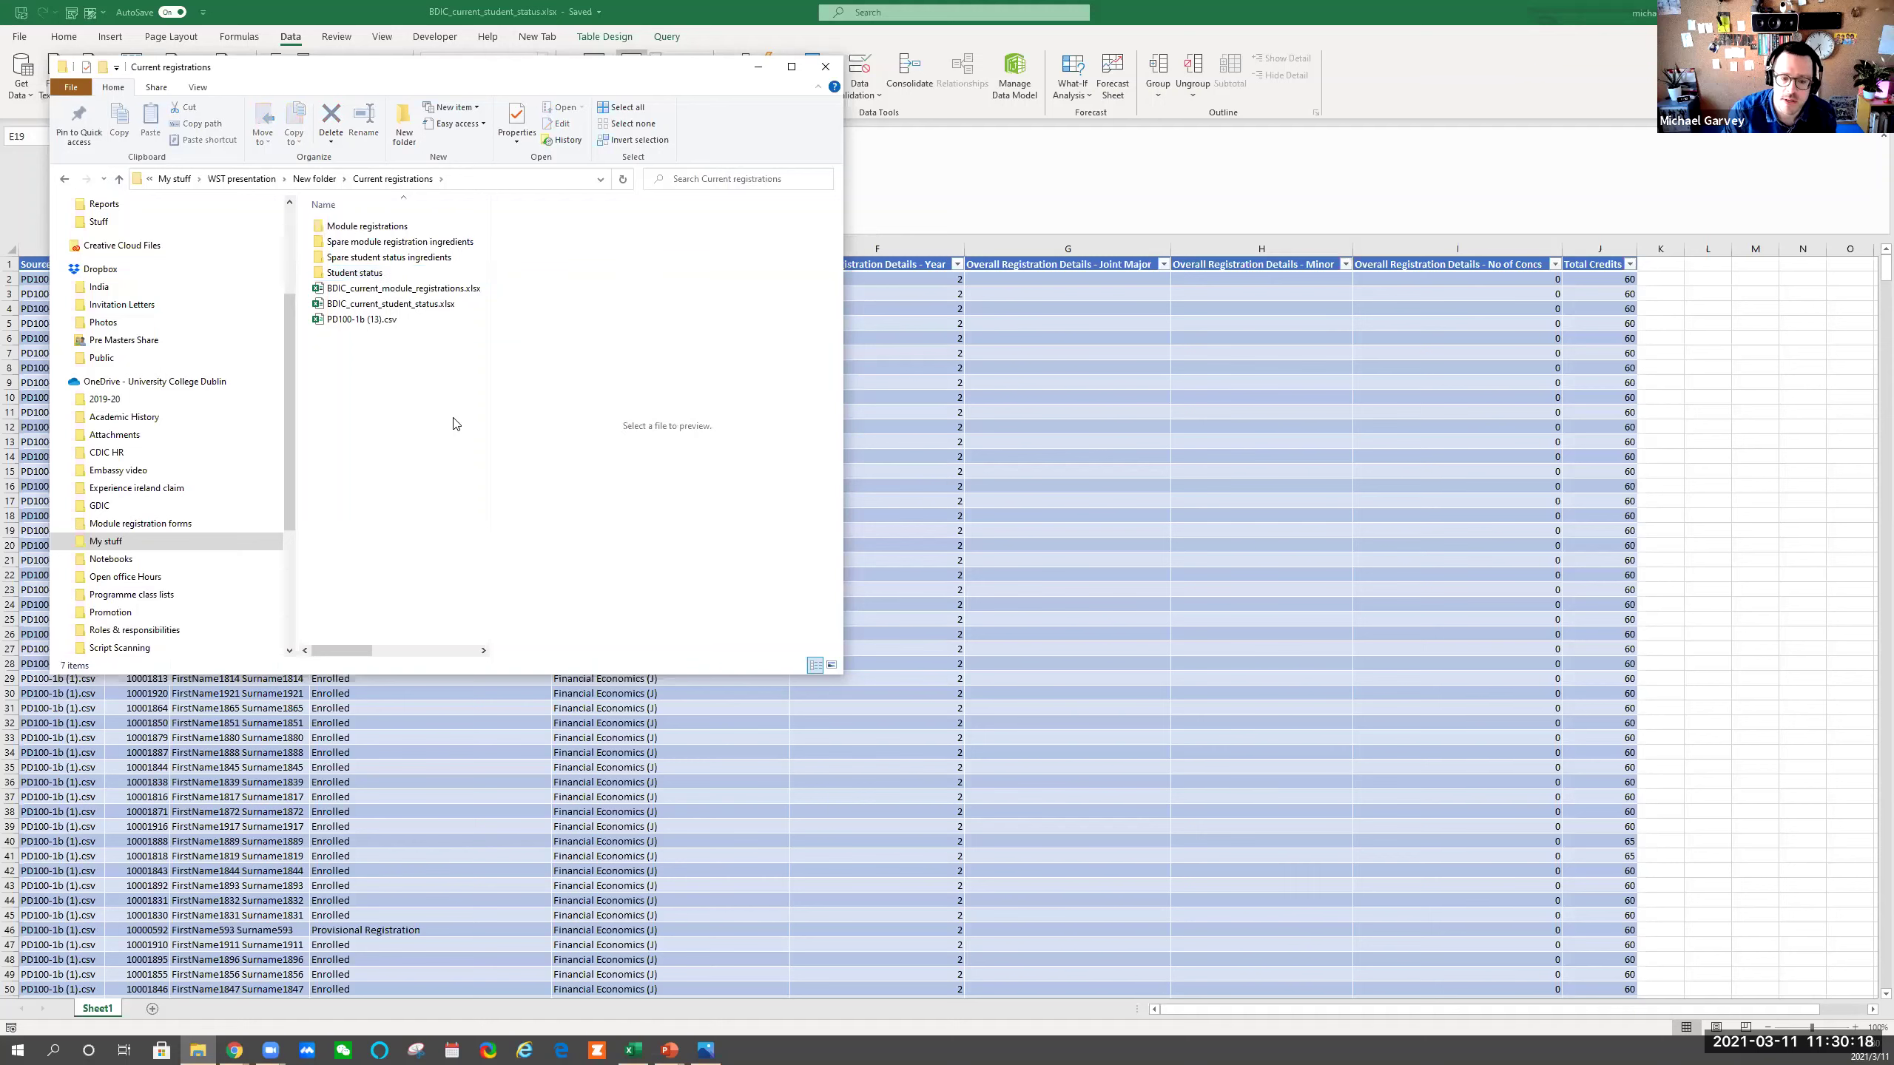
left_click(378, 302)
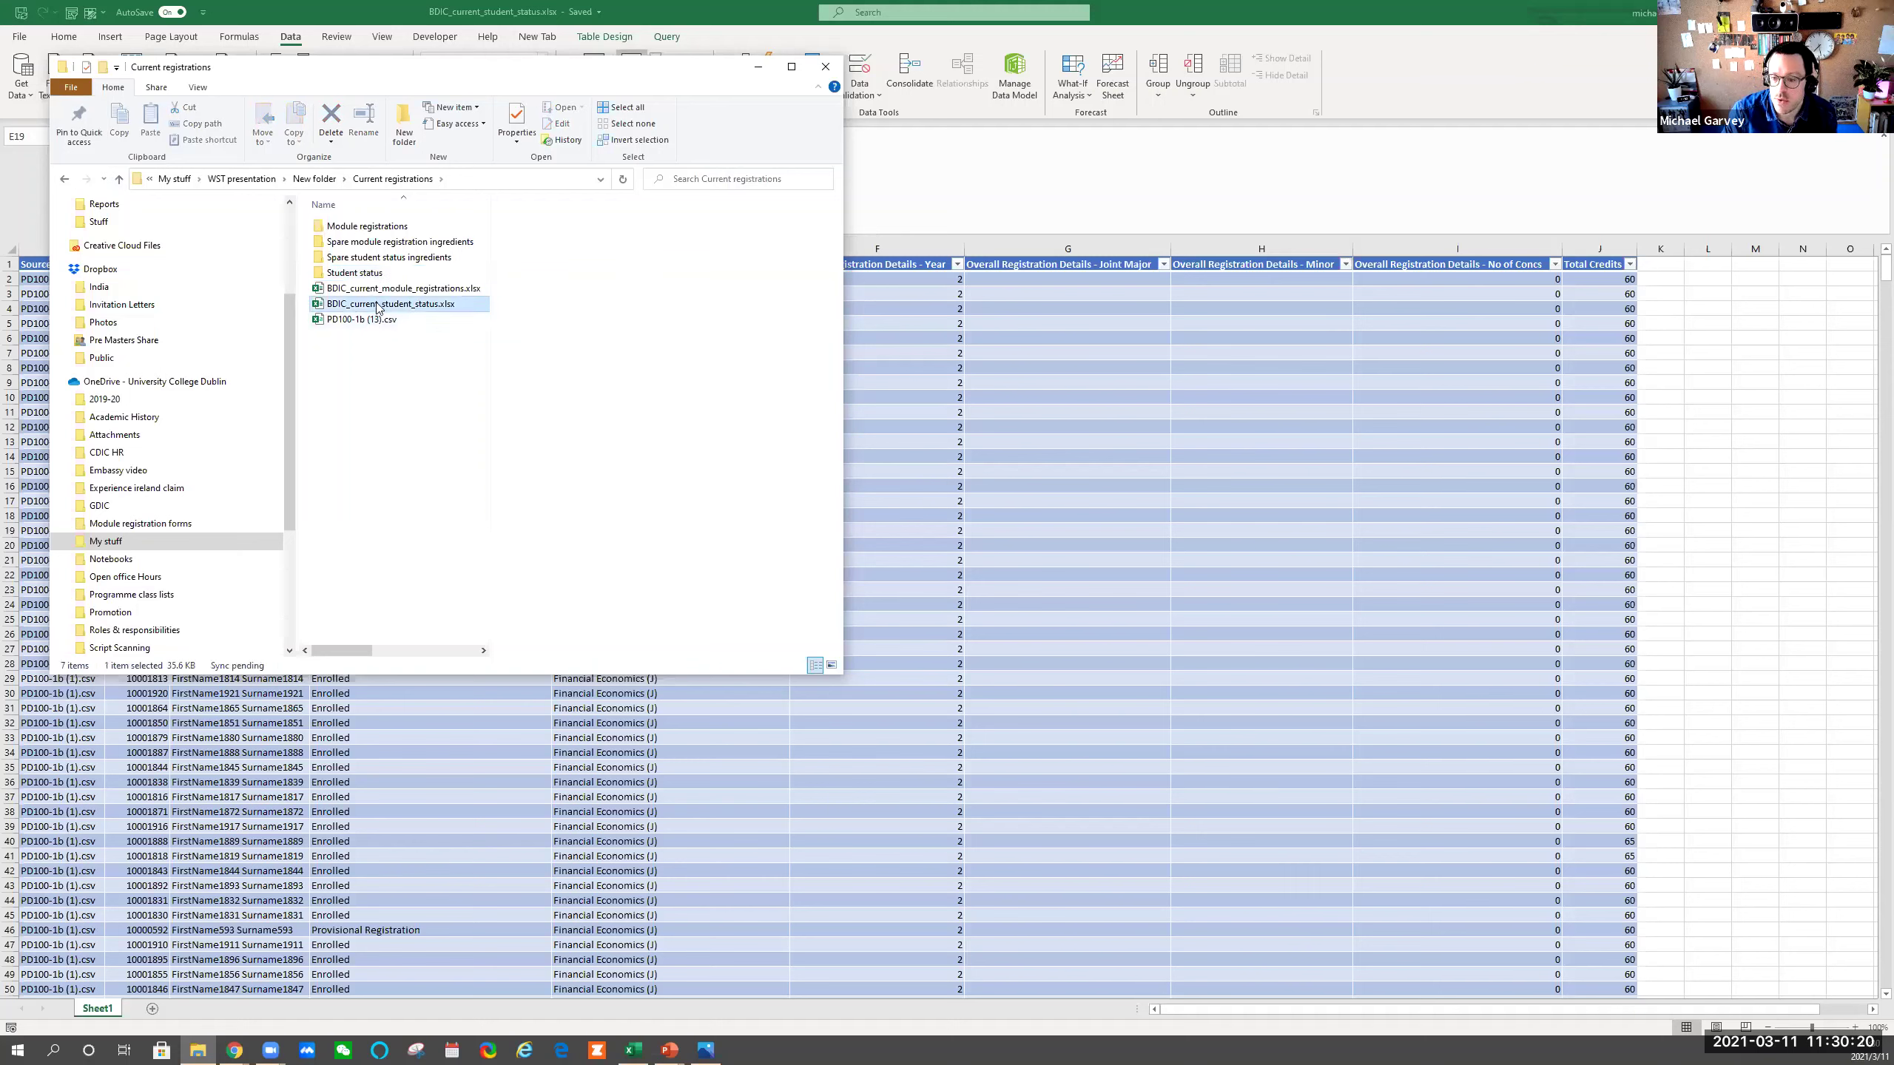
left_click(378, 288)
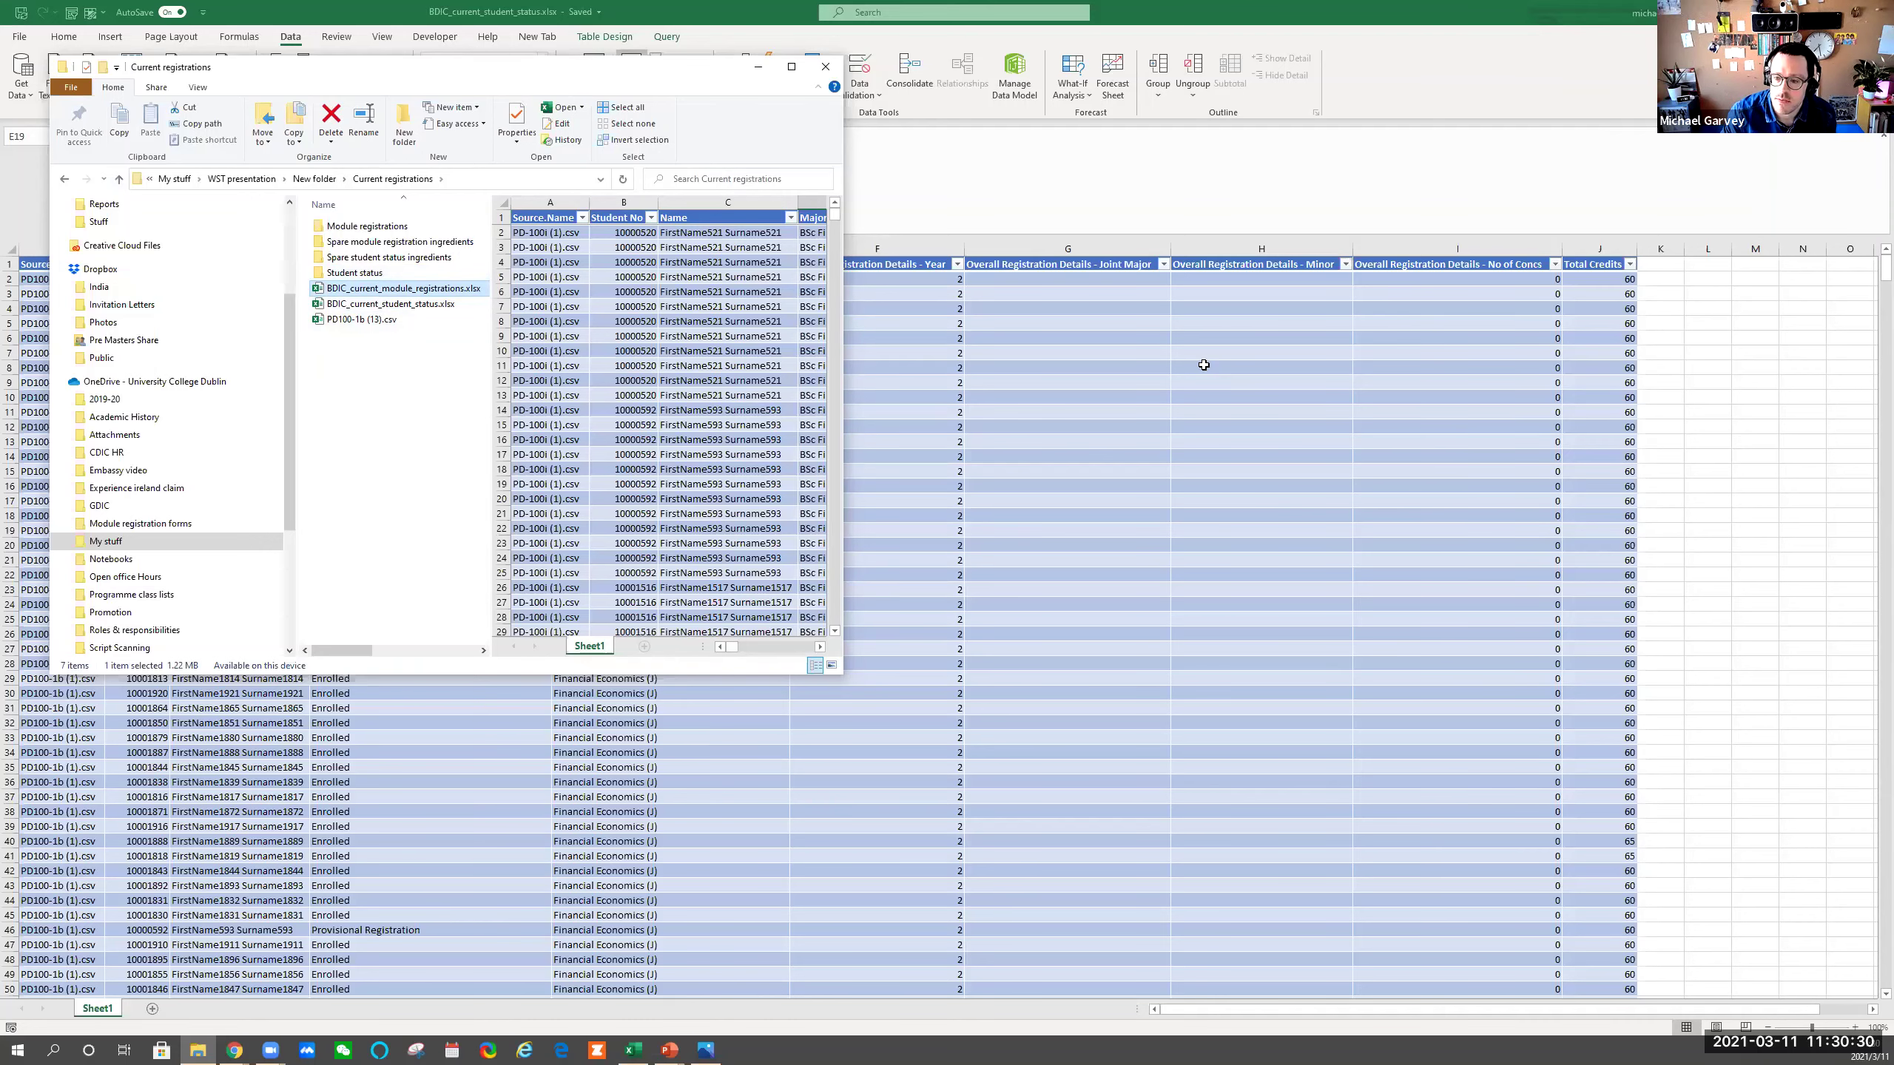
Return to the student status workbook, examine its query's source folder path in the data source settings, and close them without changes
left_click(939, 363)
left_click(939, 367)
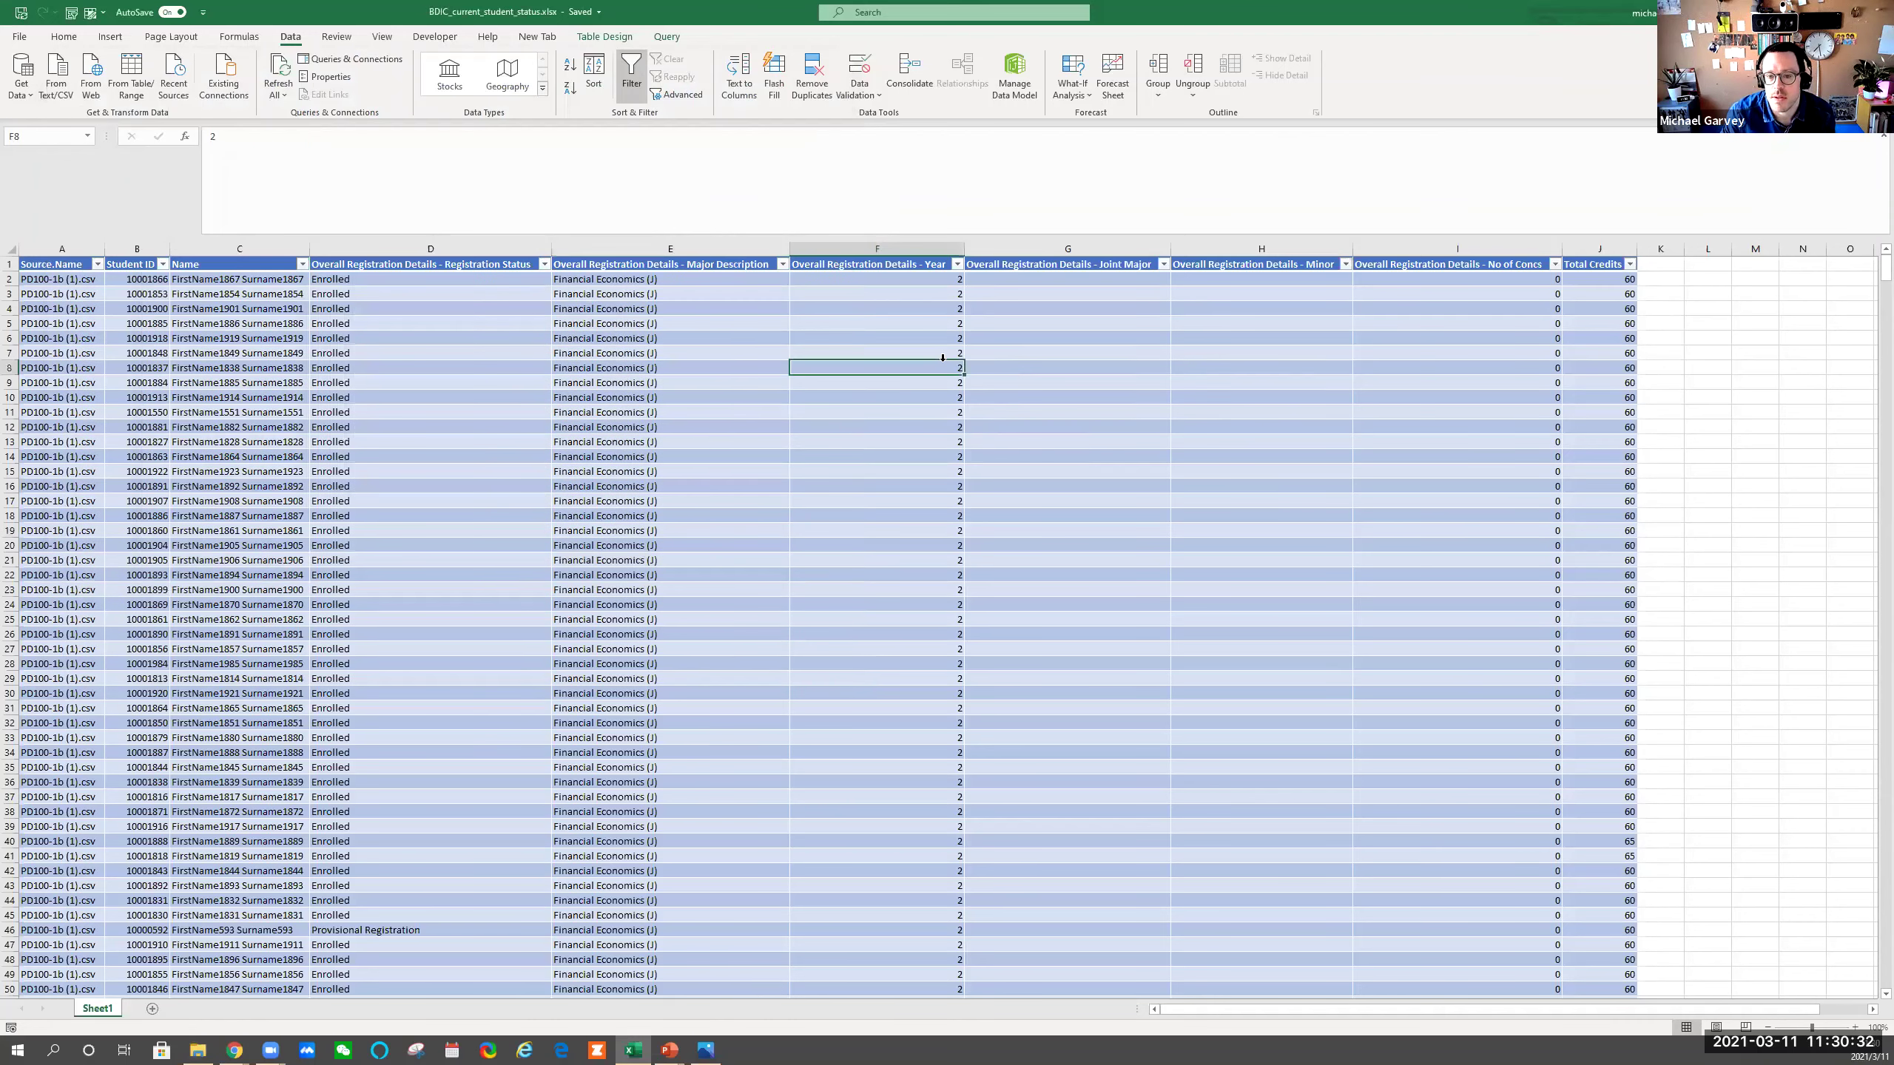
left_click(31, 99)
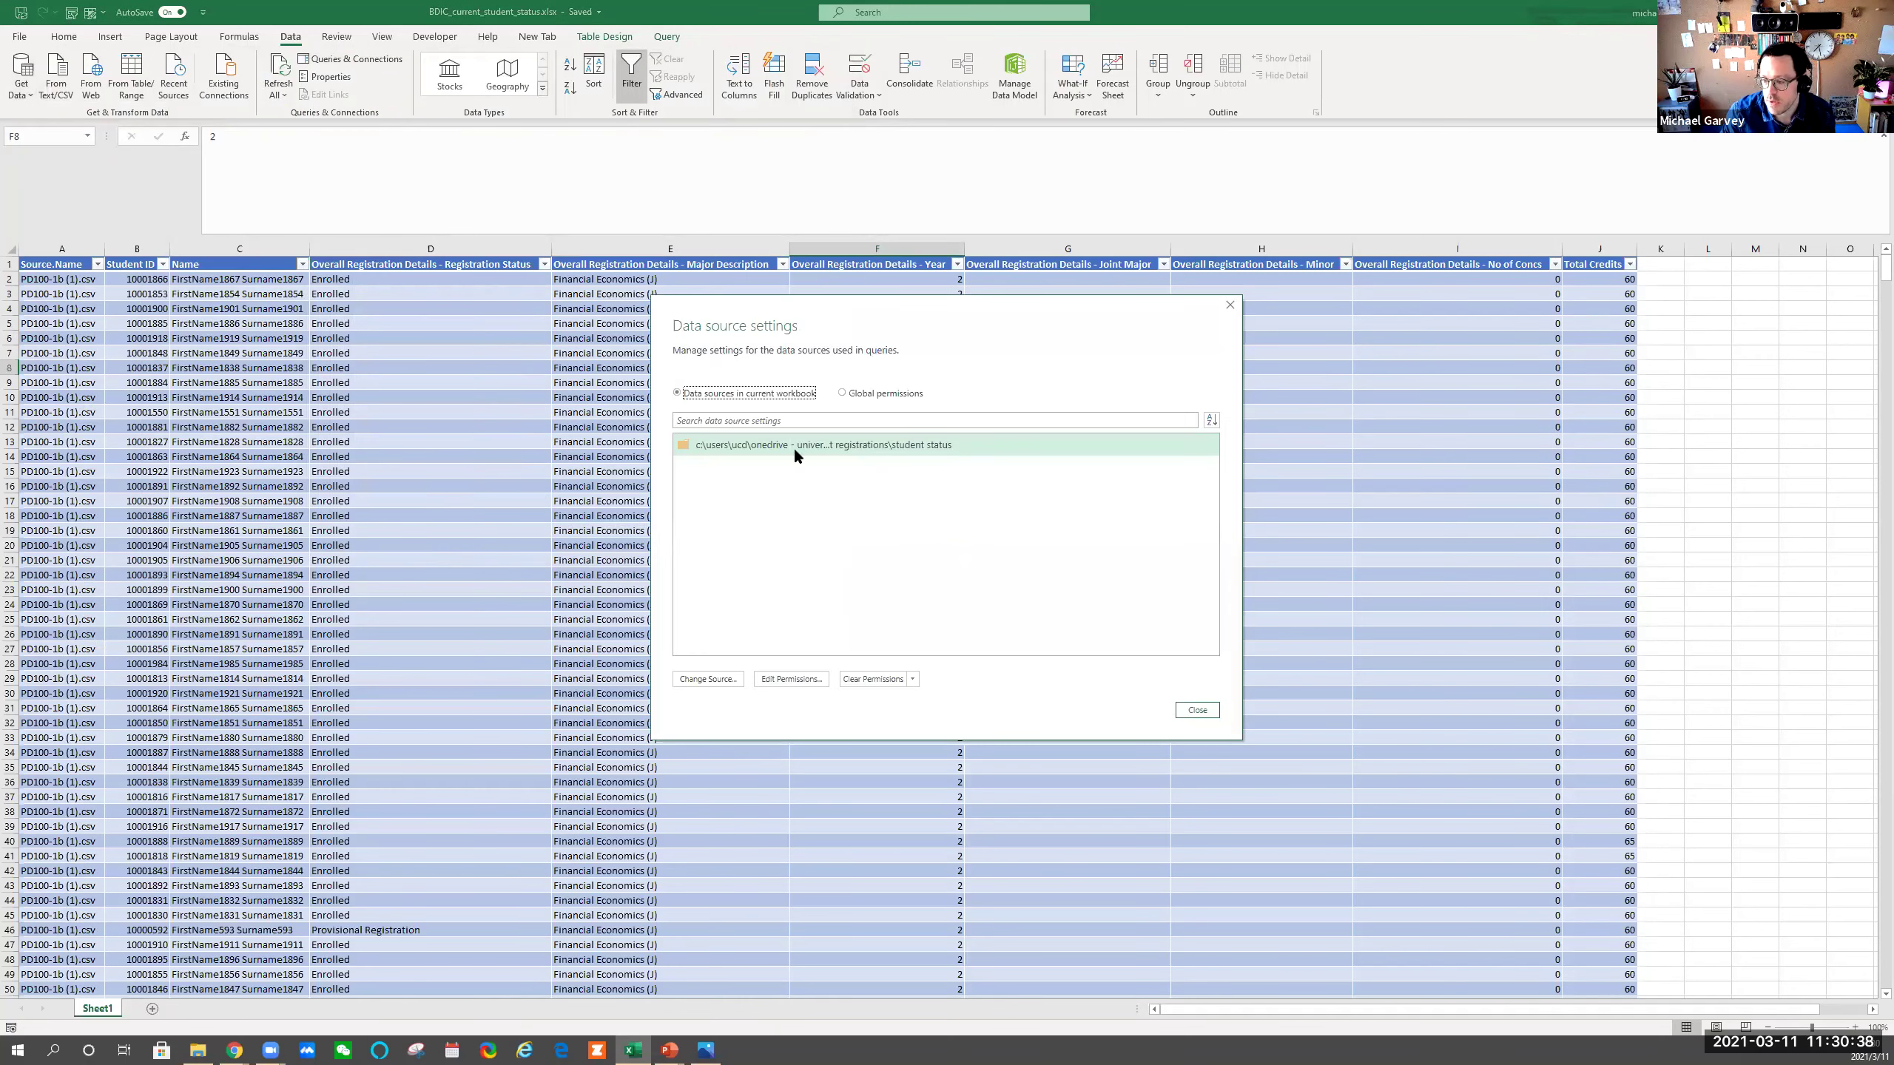
left_click(794, 447)
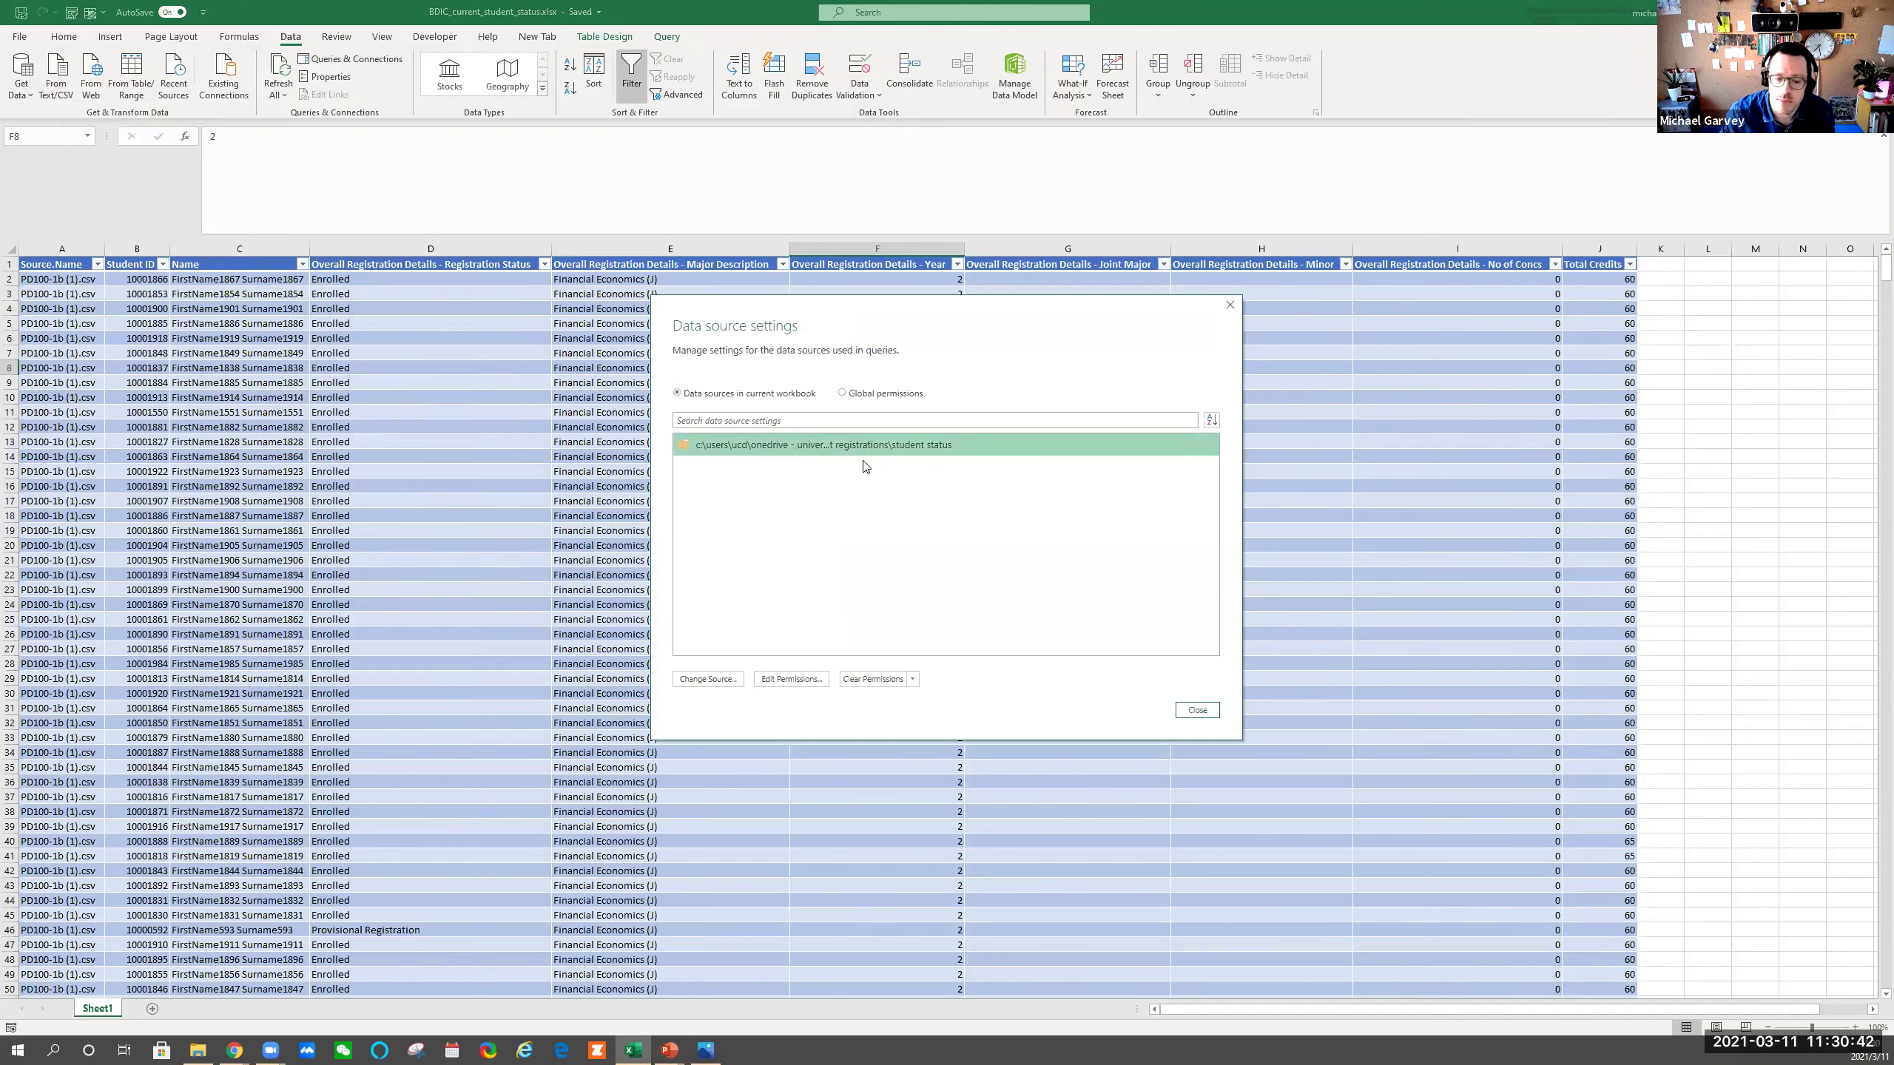
left_click(705, 679)
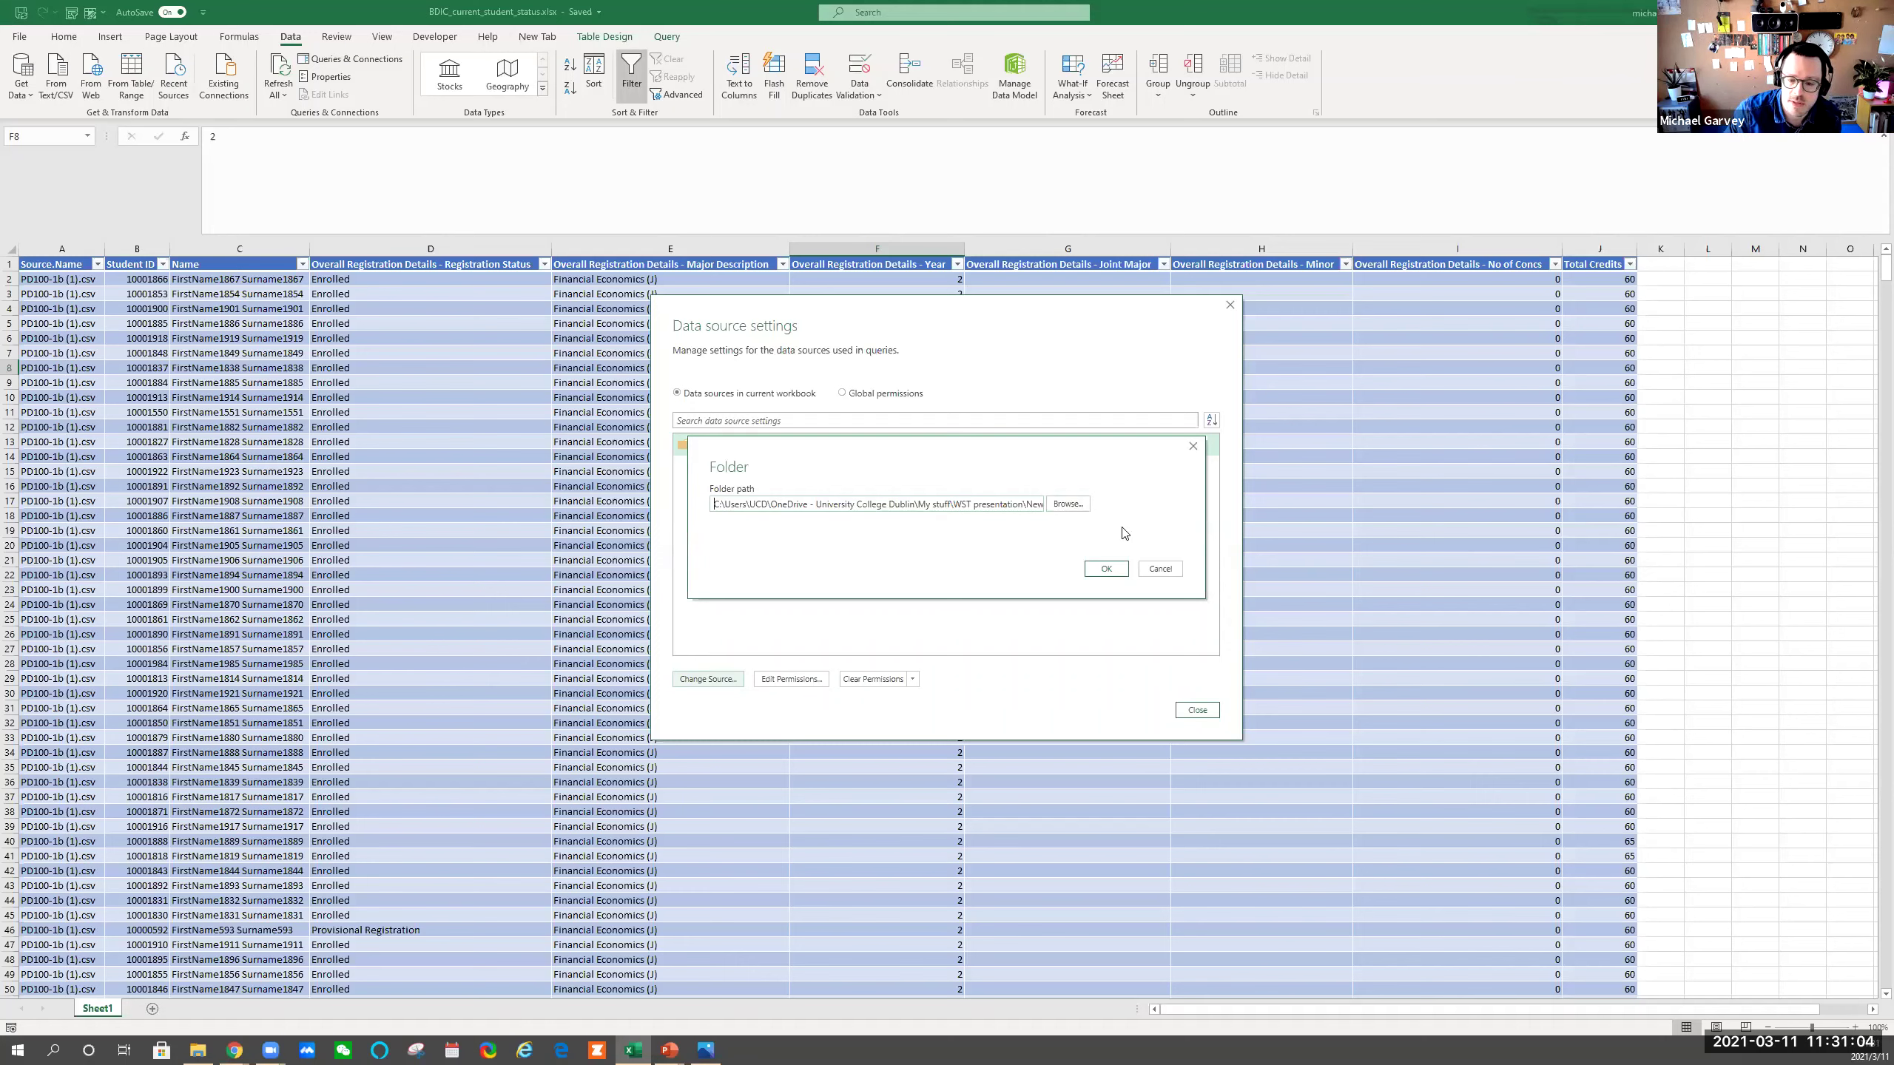
left_click(1167, 568)
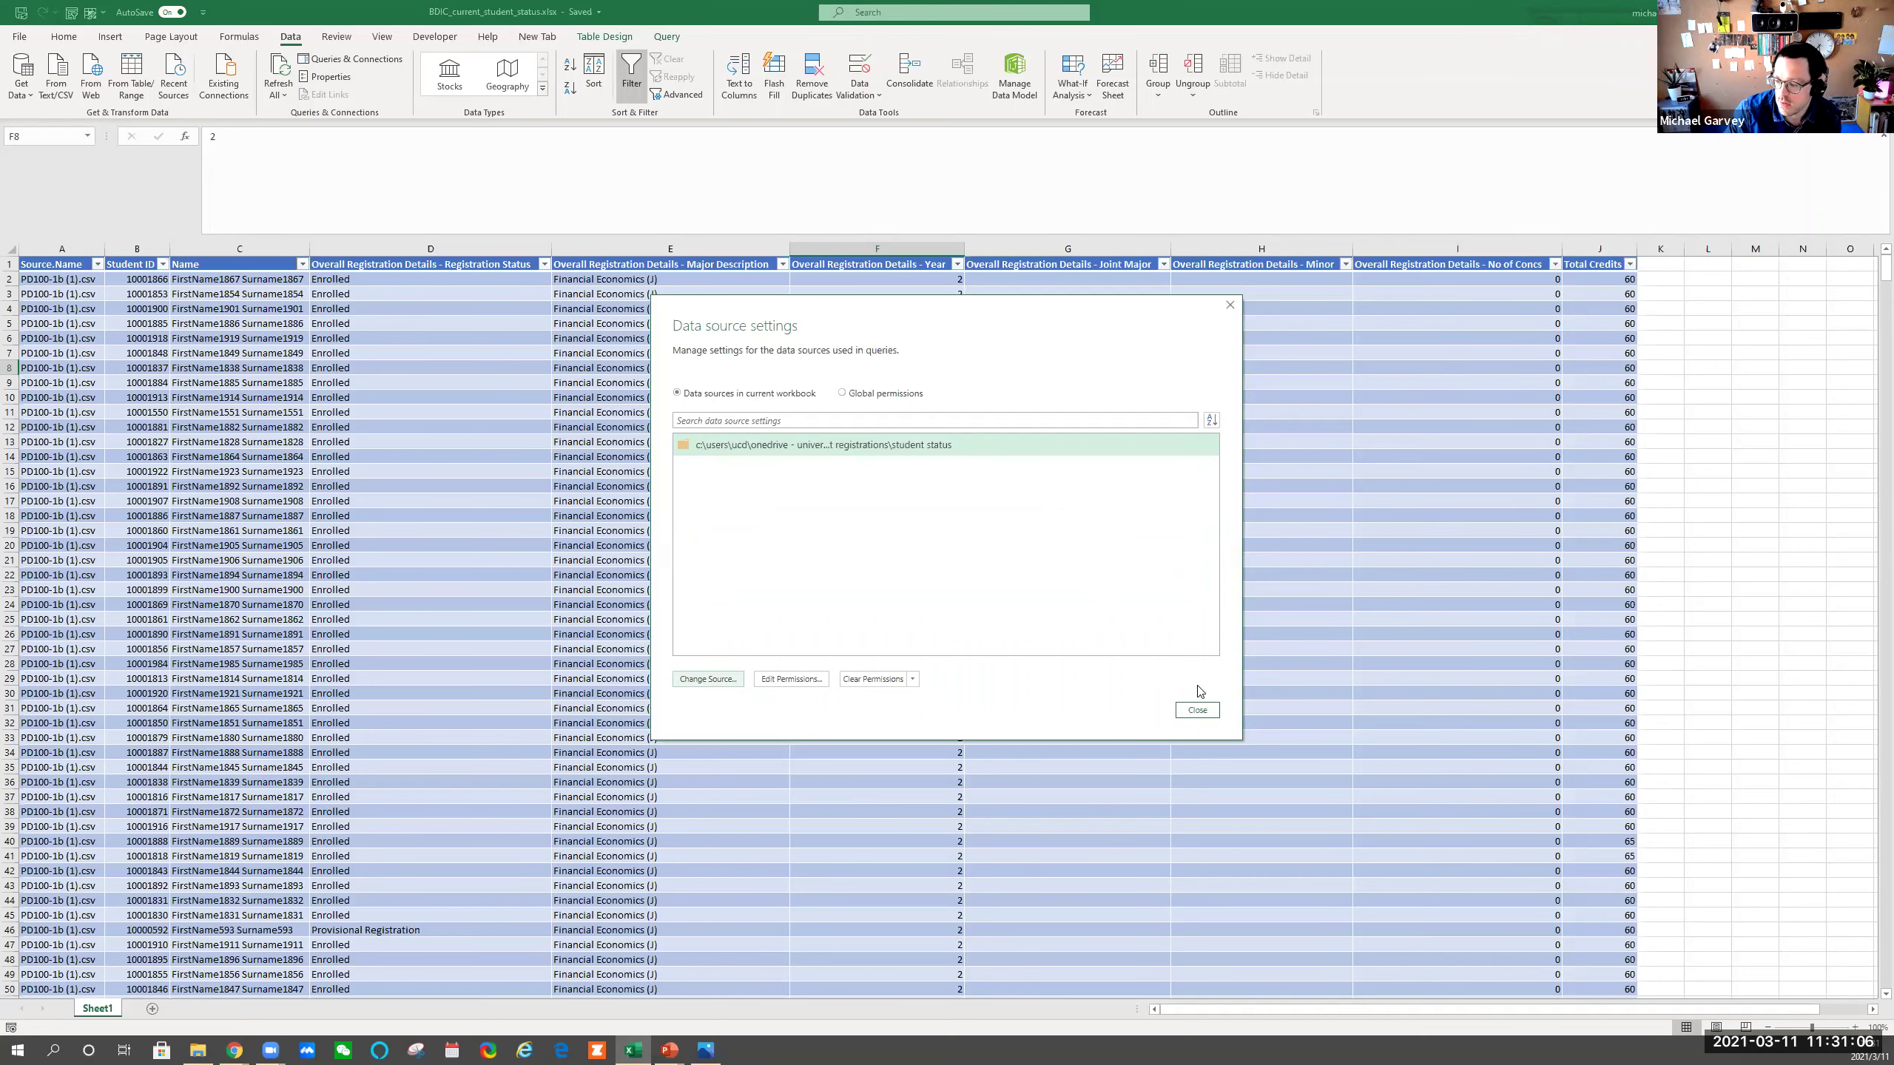
left_click(1197, 710)
left_click_drag(264, 438, 1144, 946)
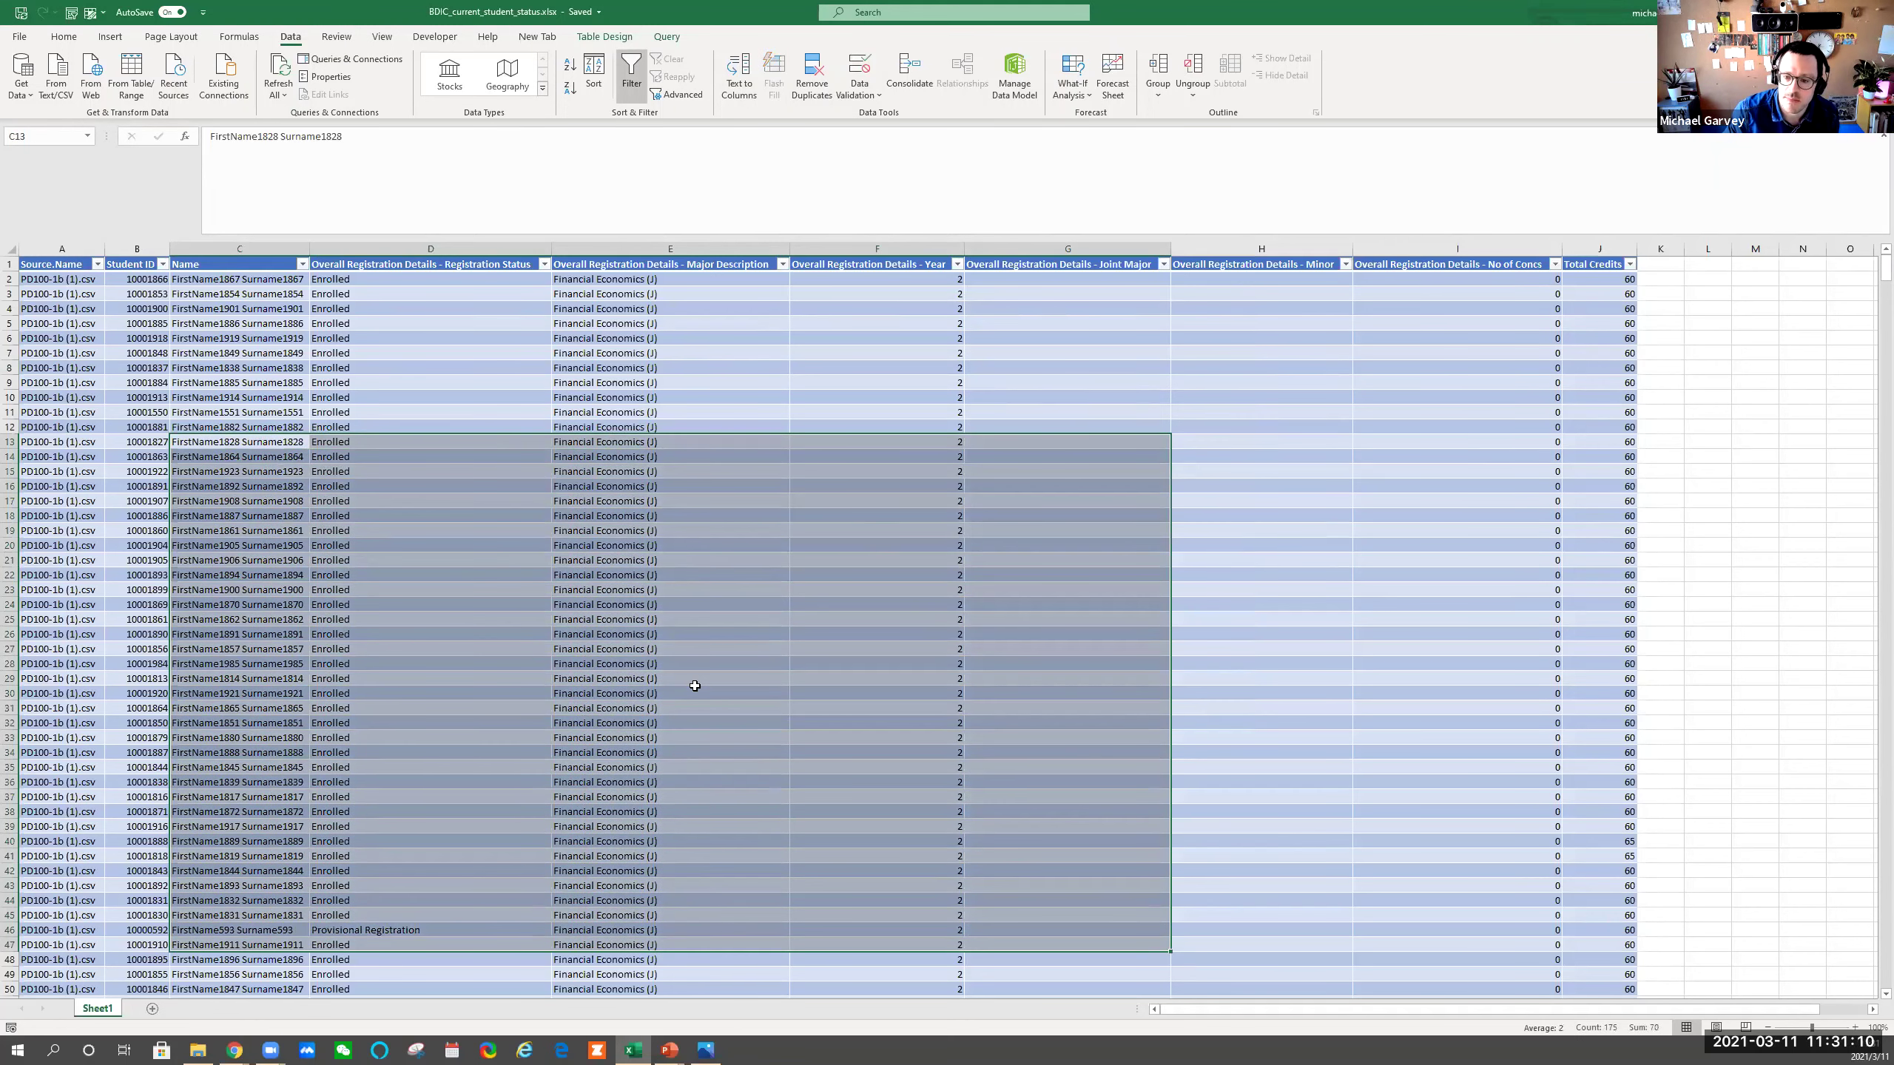
scroll(693, 686, "down", 2)
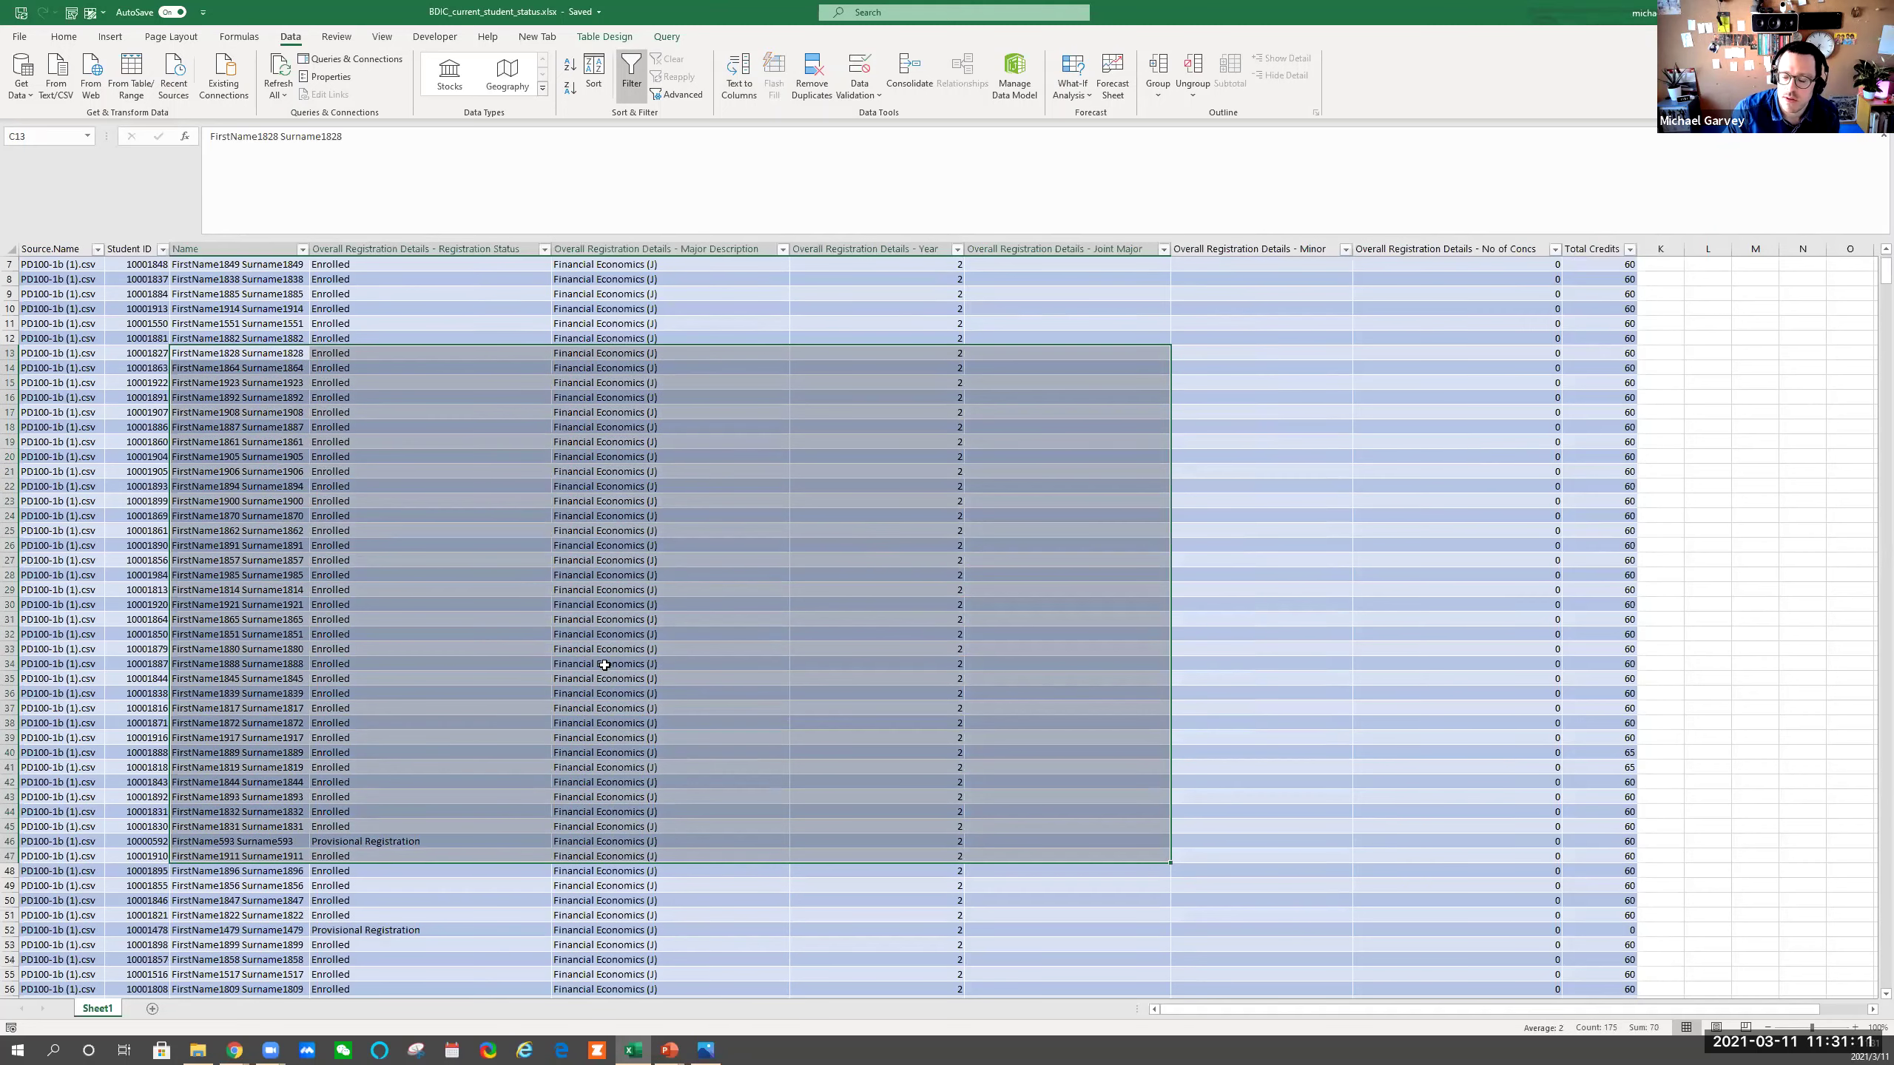
left_click(468, 497)
left_click_drag(248, 407, 437, 455)
left_click_drag(214, 401, 355, 656)
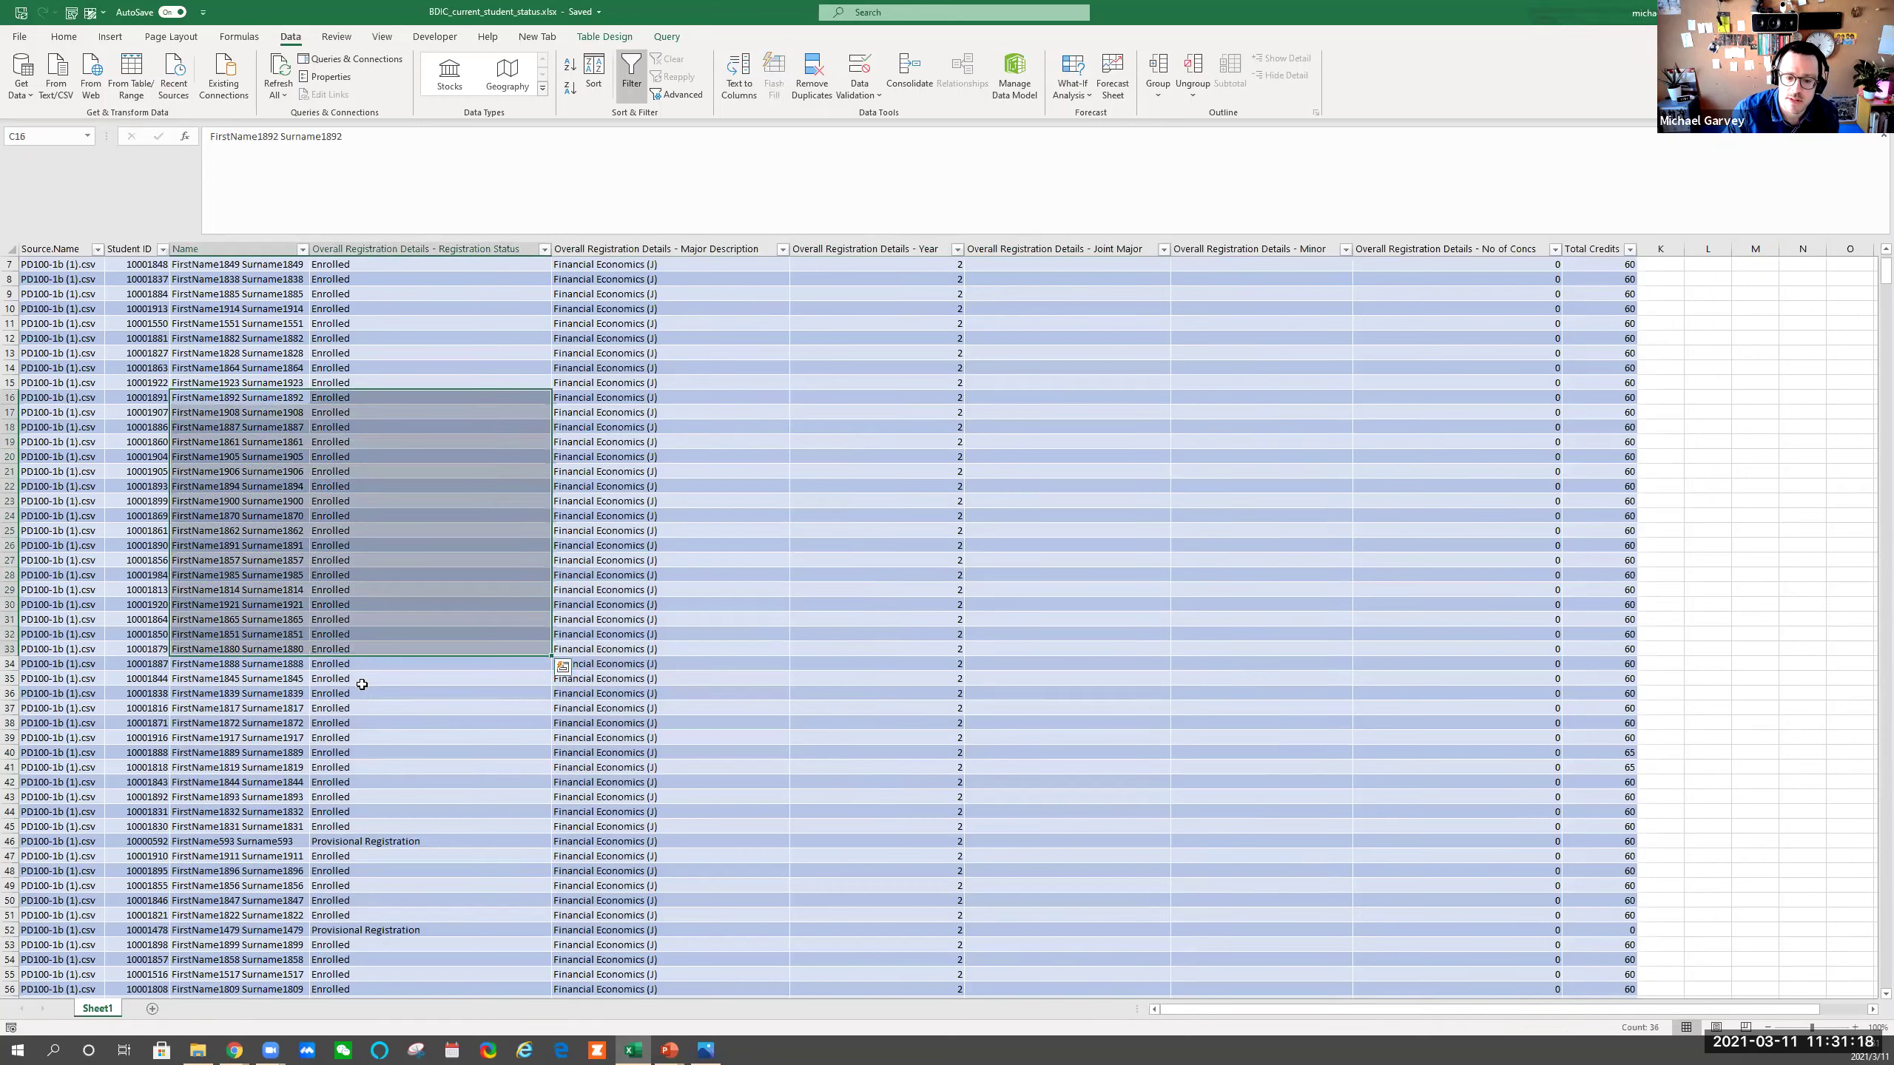
left_click(362, 681)
left_click(253, 547)
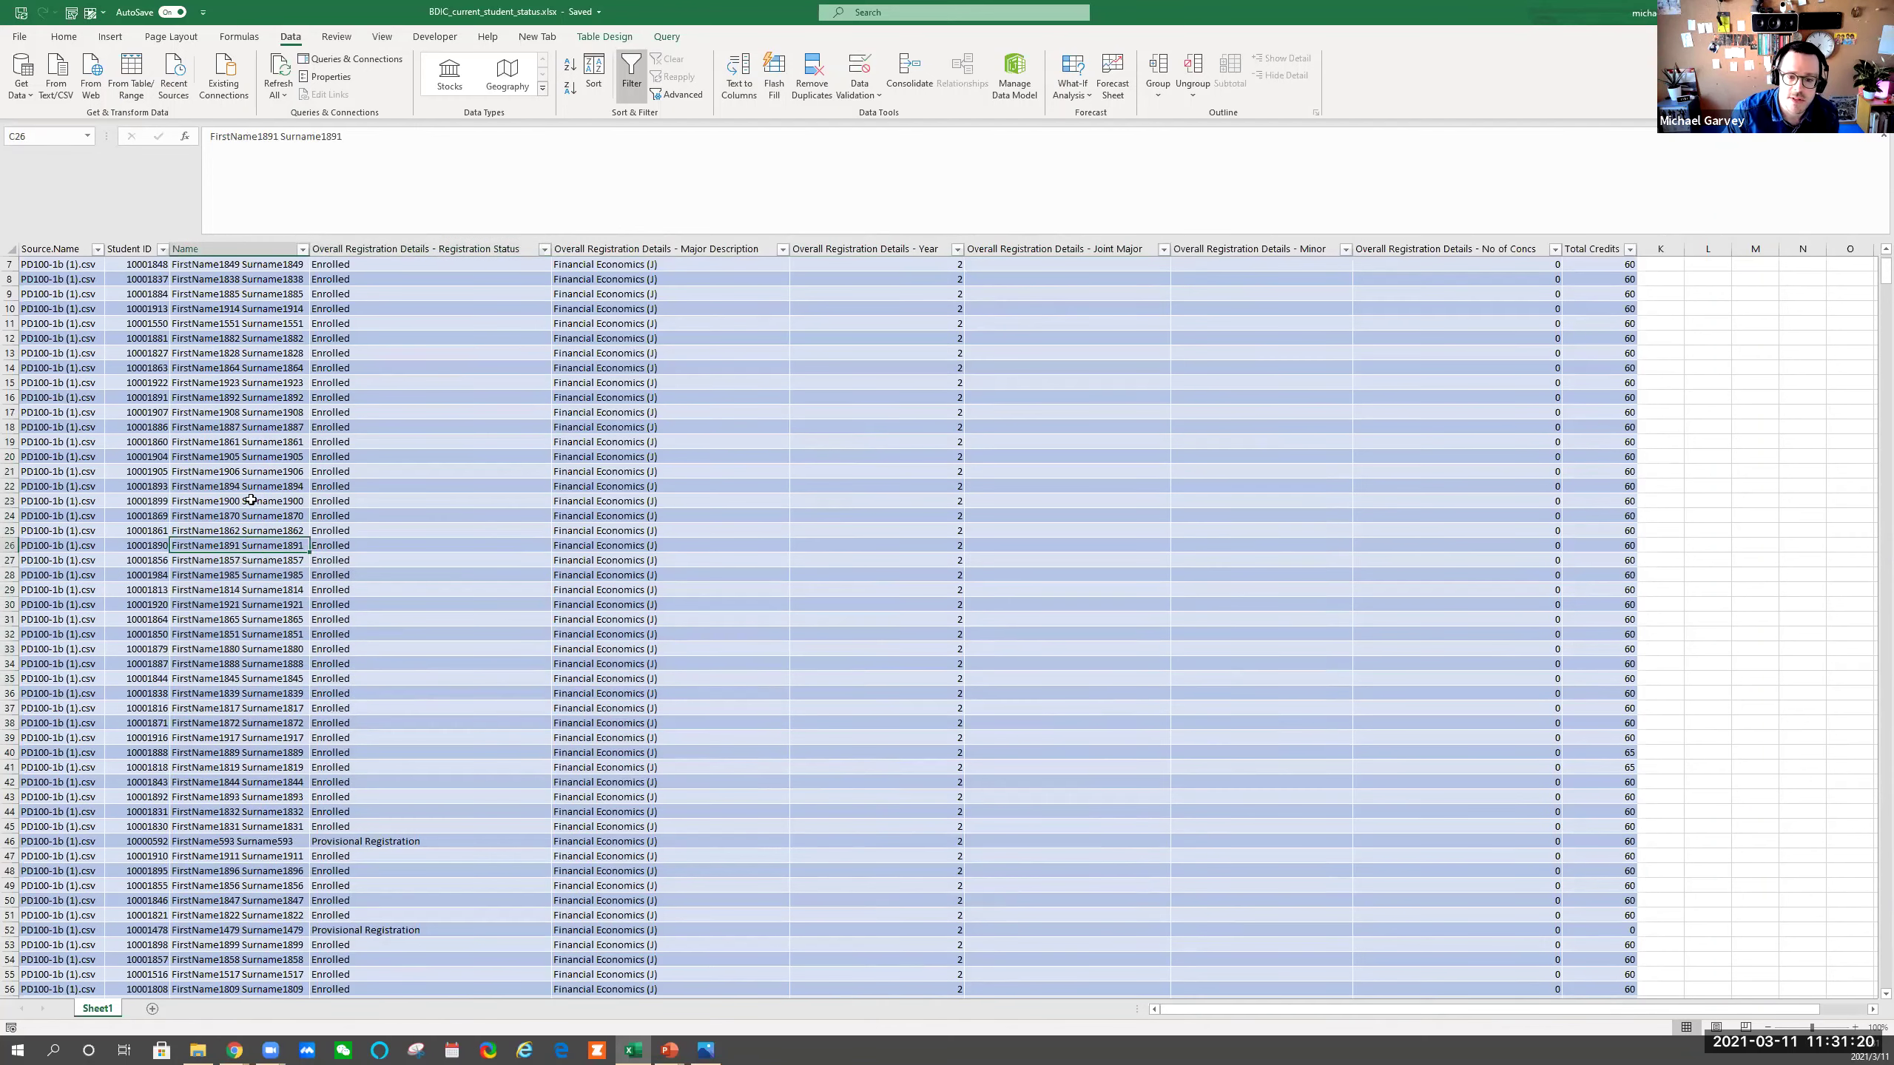
left_click_drag(229, 368, 425, 559)
left_click(409, 649)
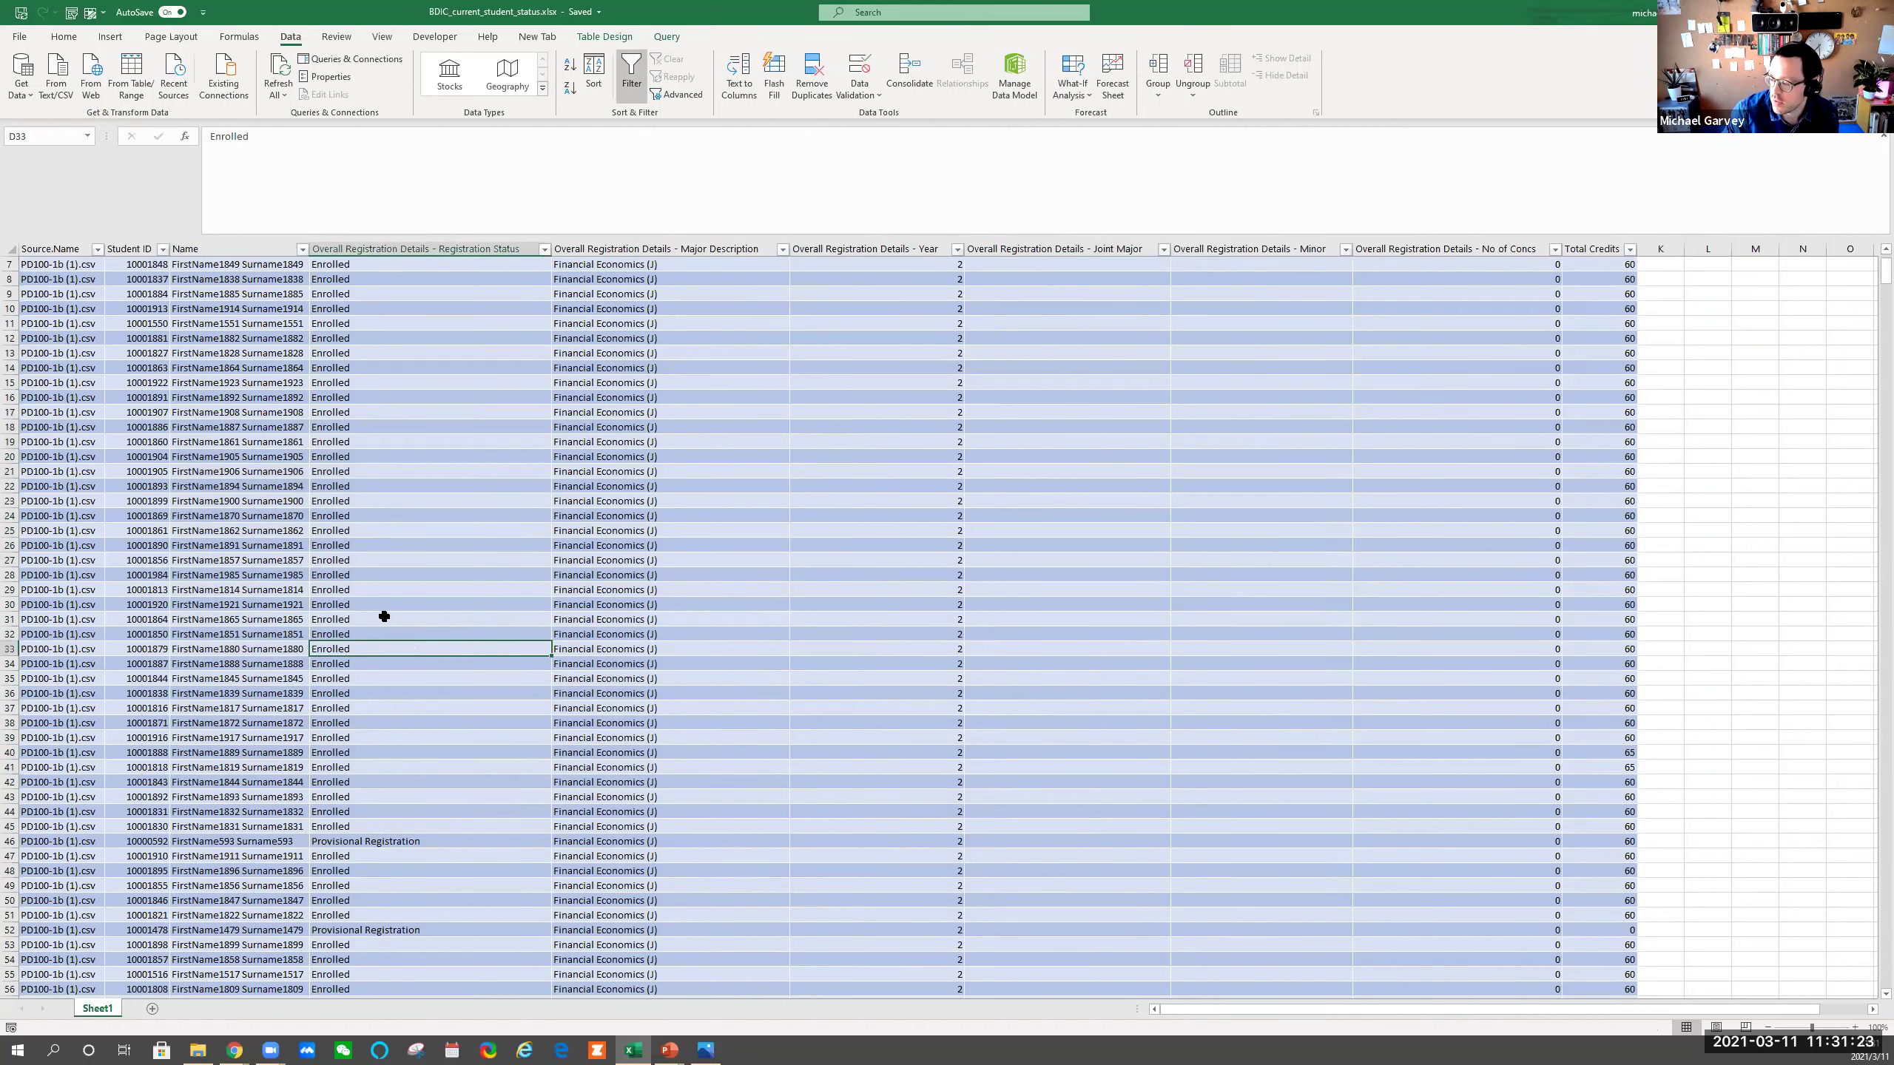
left_click(969, 411)
left_click_drag(211, 310, 788, 549)
left_click(668, 593)
key("Down")
key("Left")
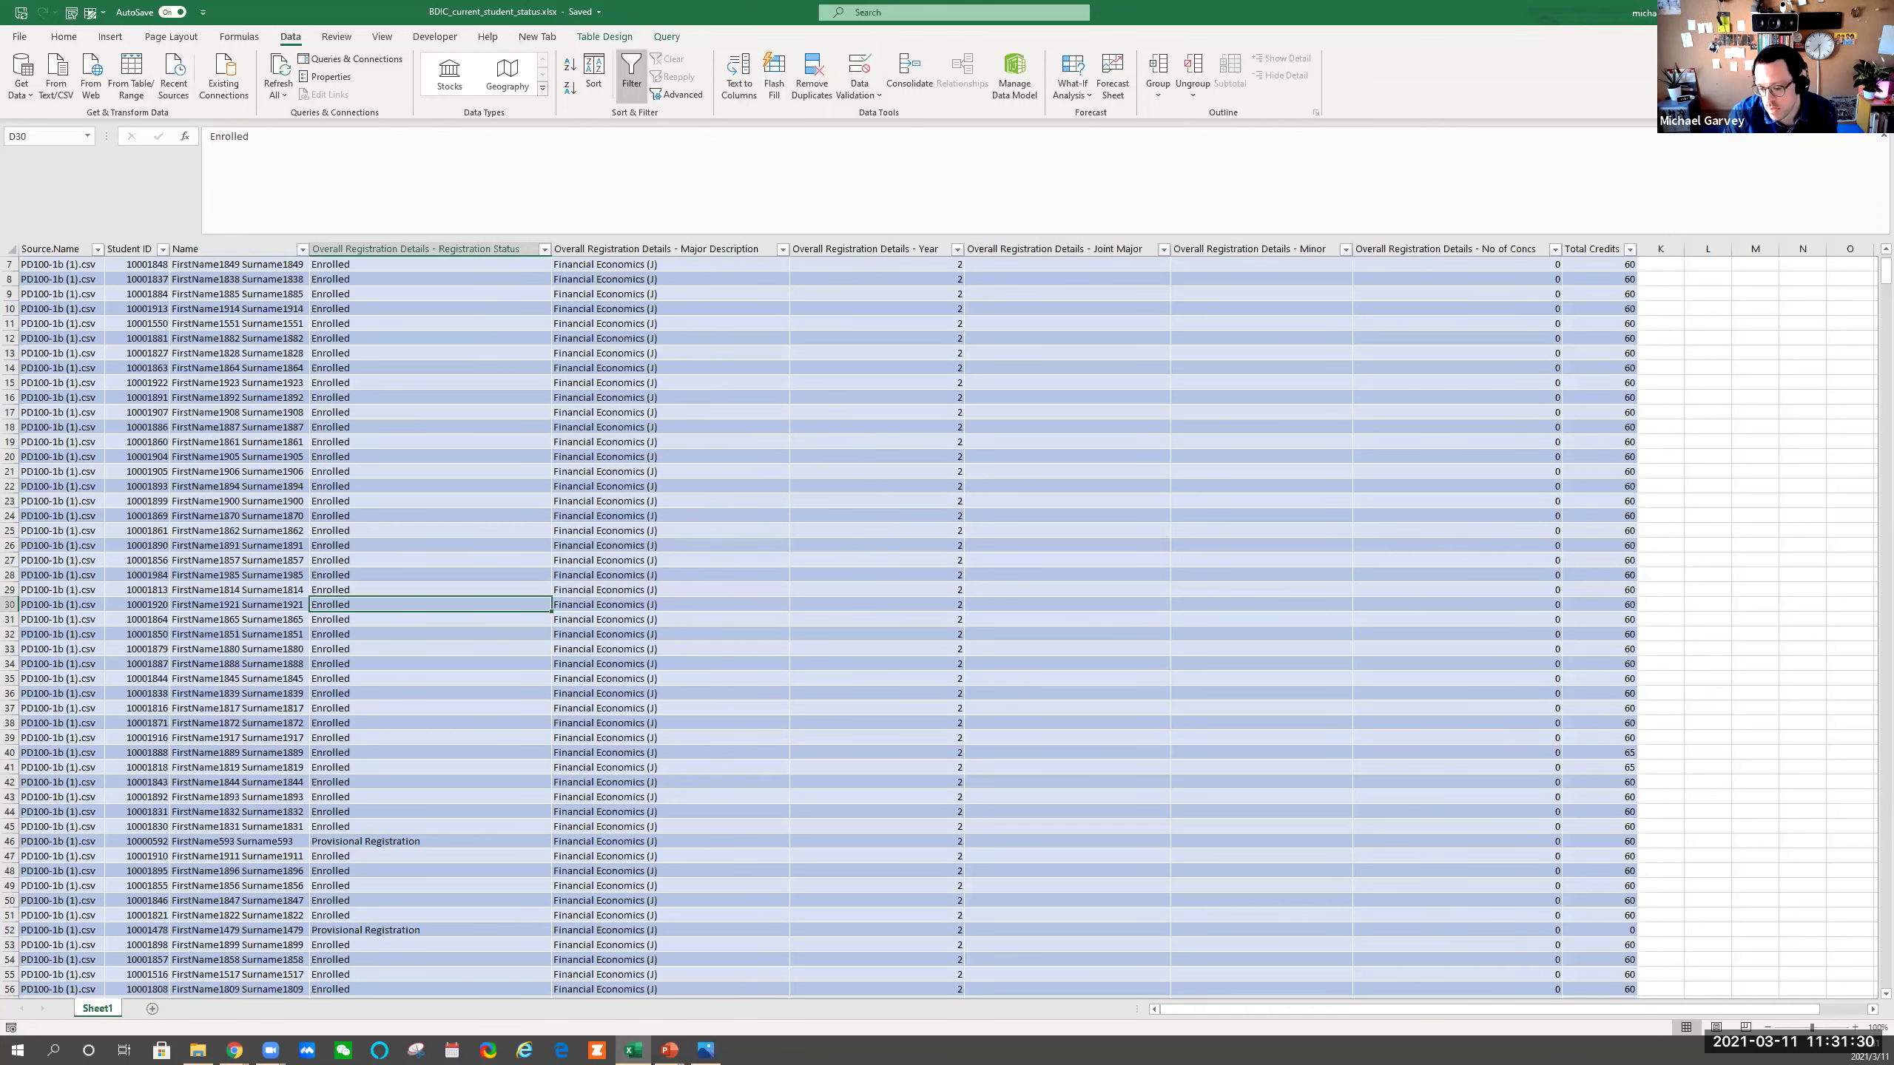
Close the student status workbook, switch to the PowerPoint slide show and reveal the next point on the Solution slide
key("ctrl+w")
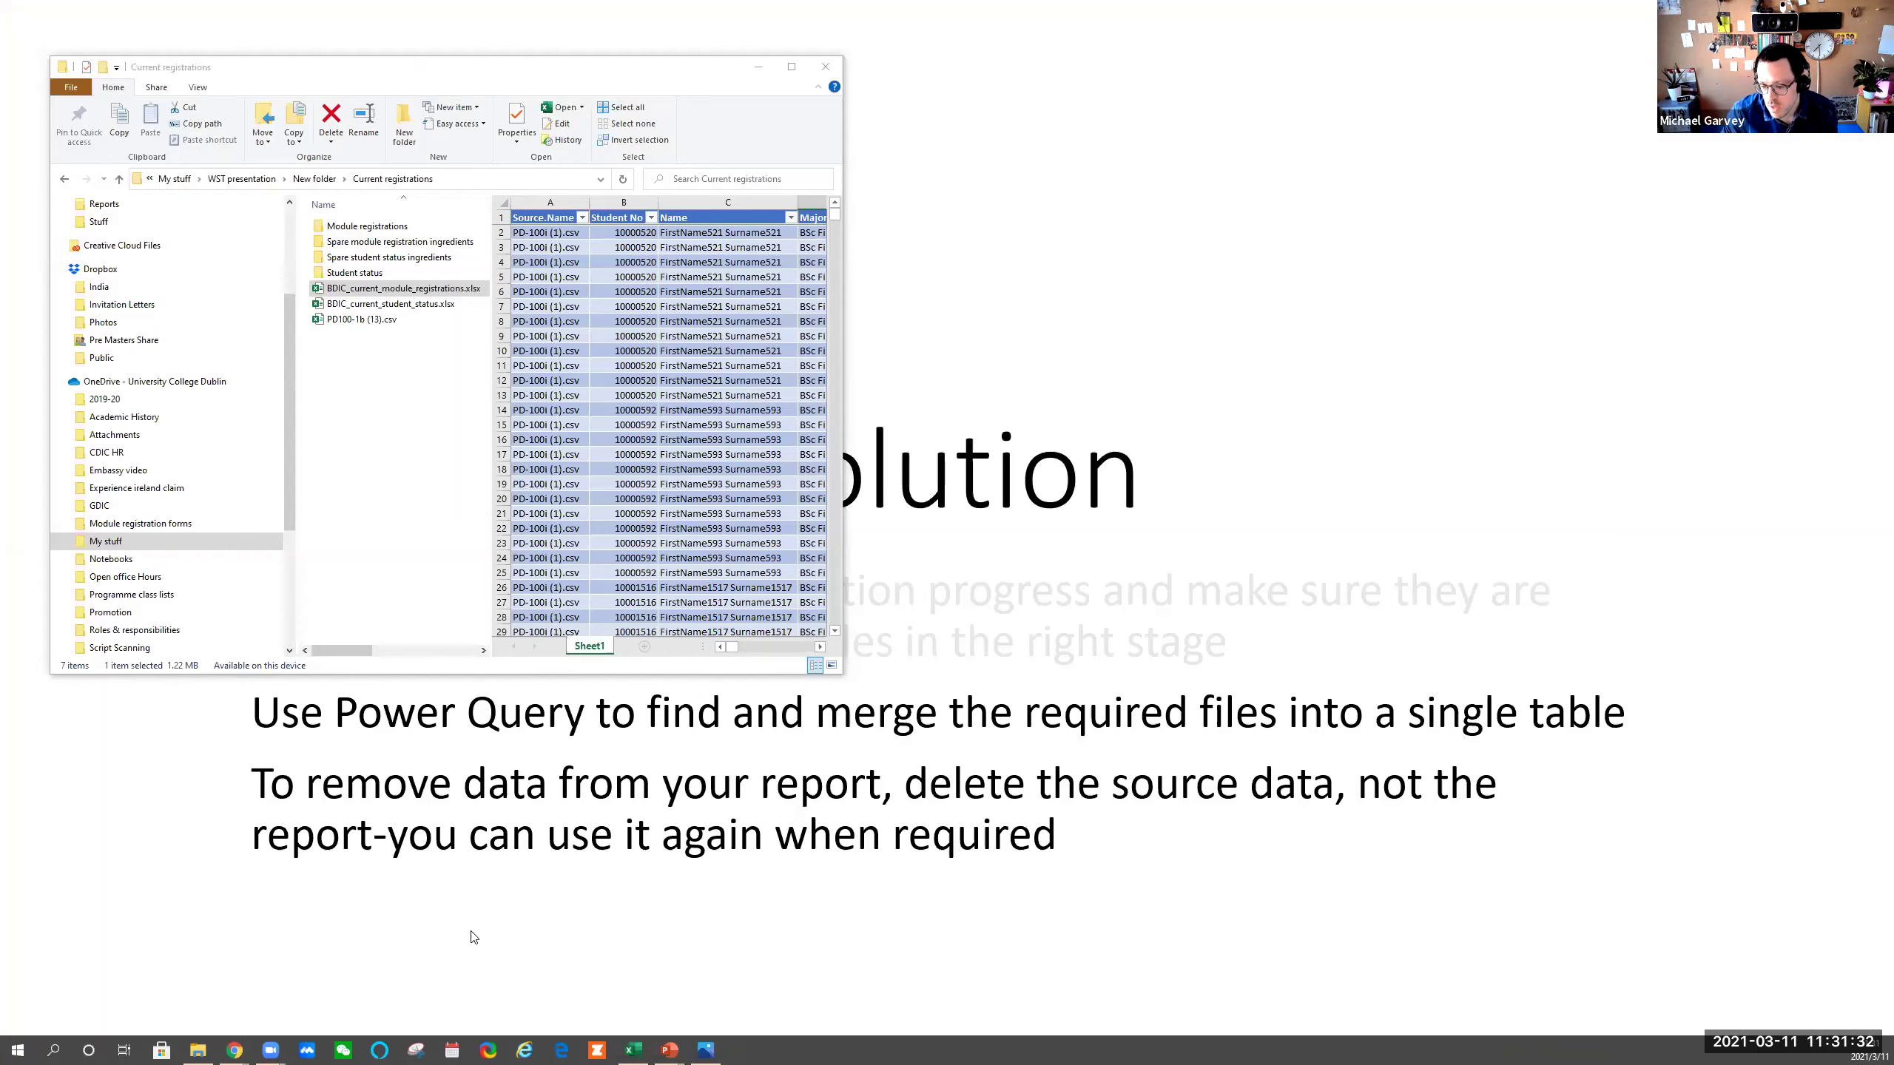
left_click(470, 930)
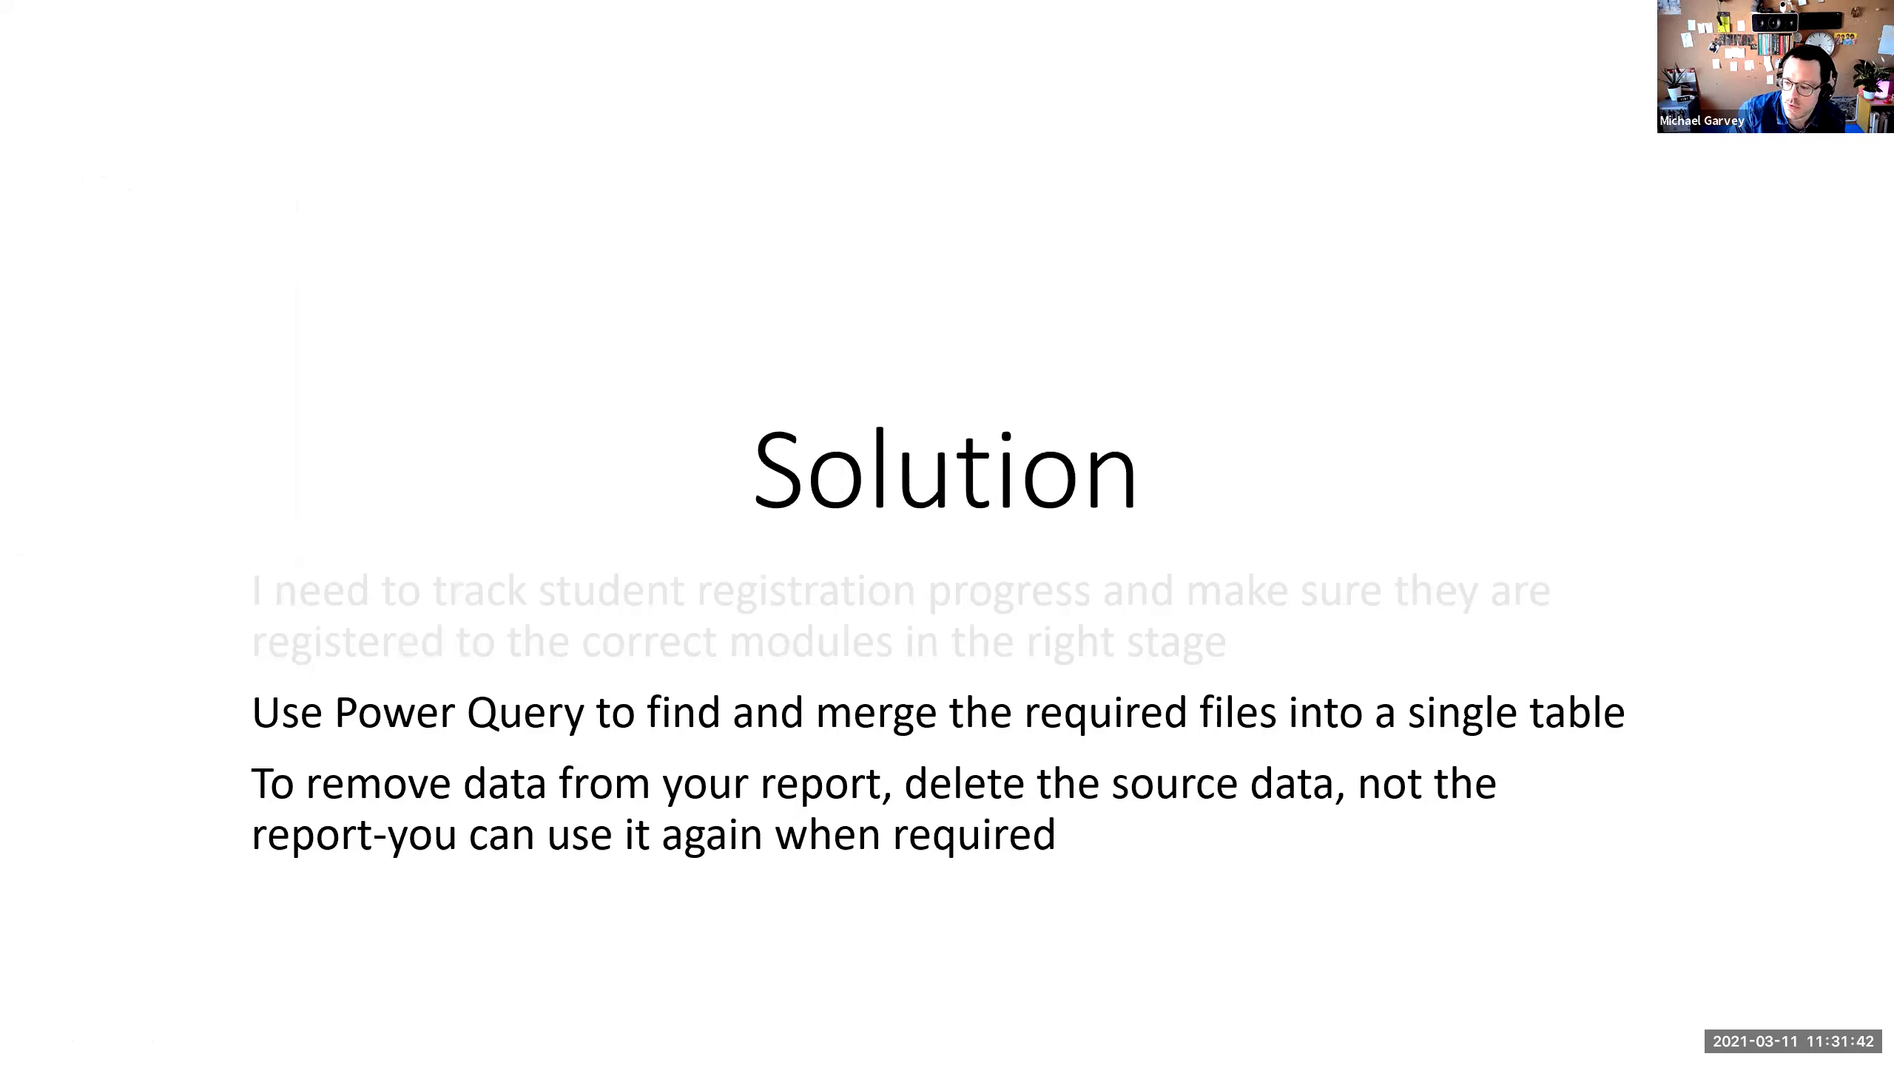
key("Right")
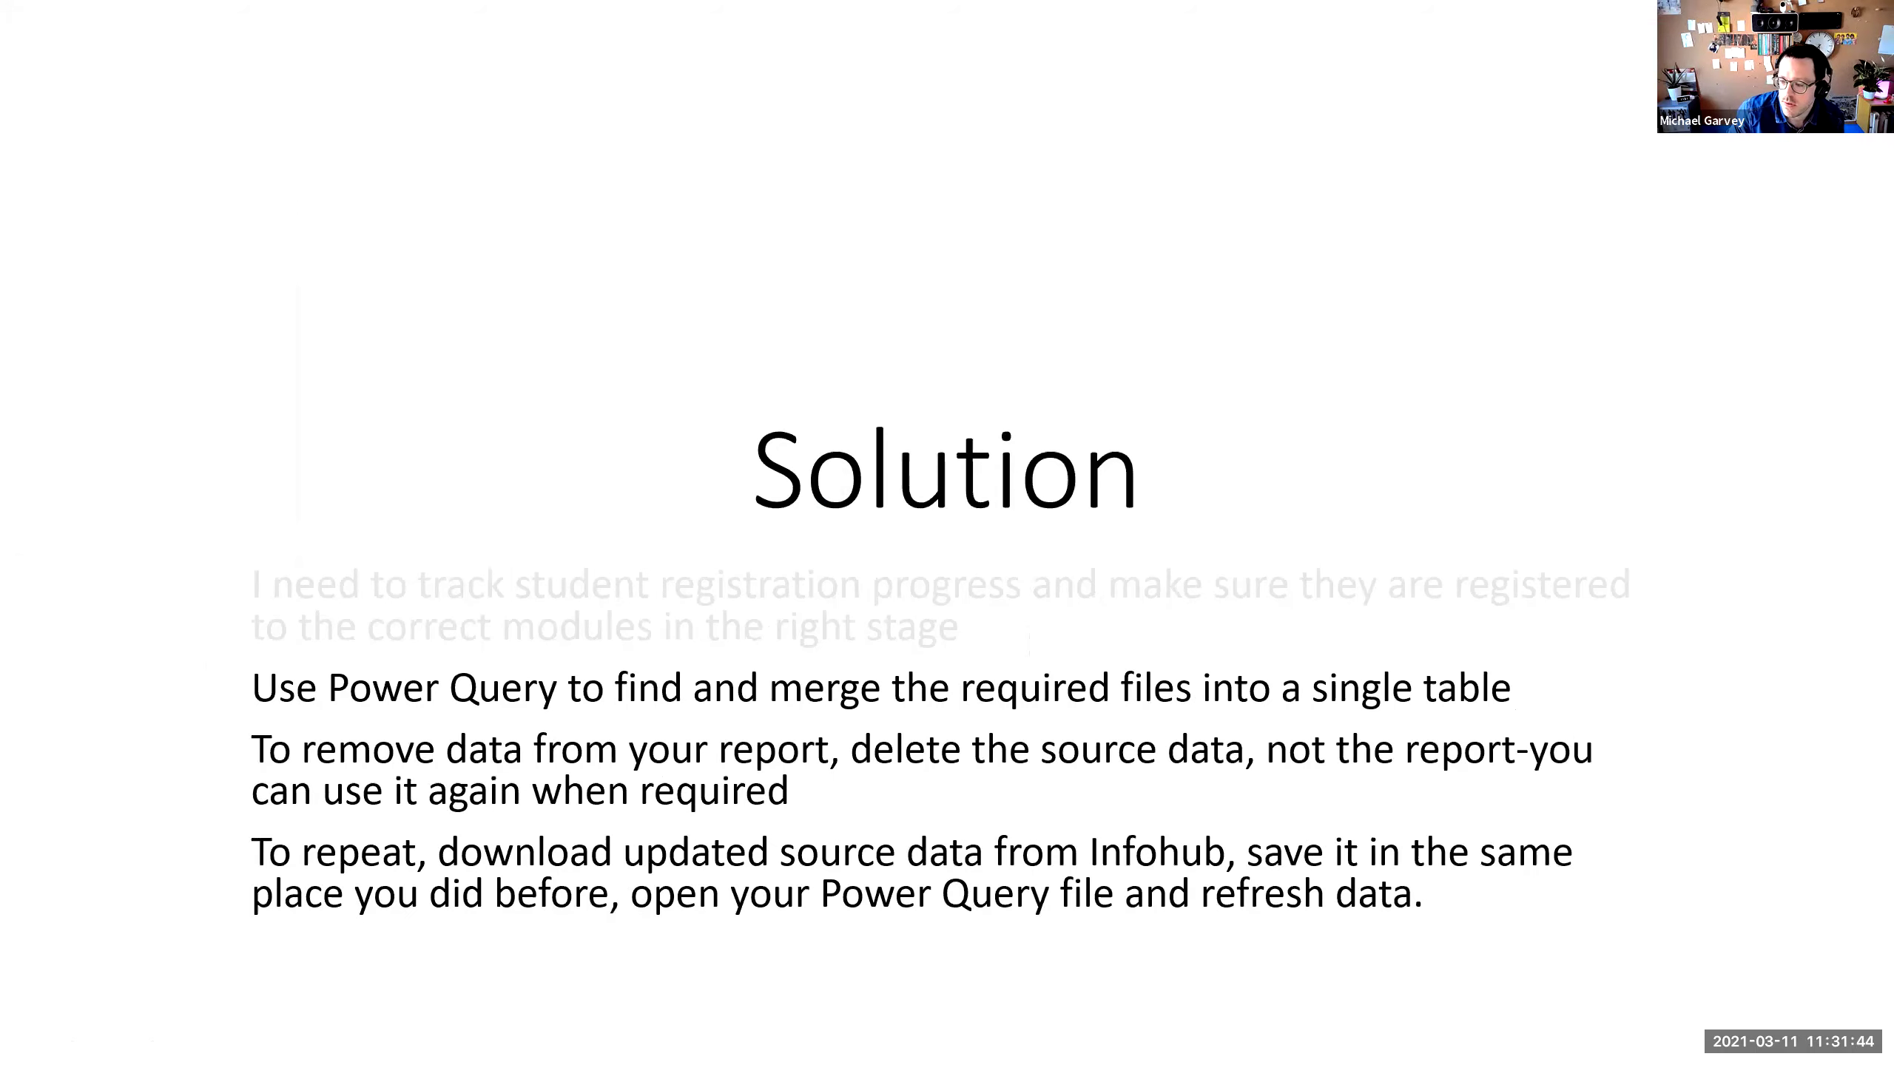
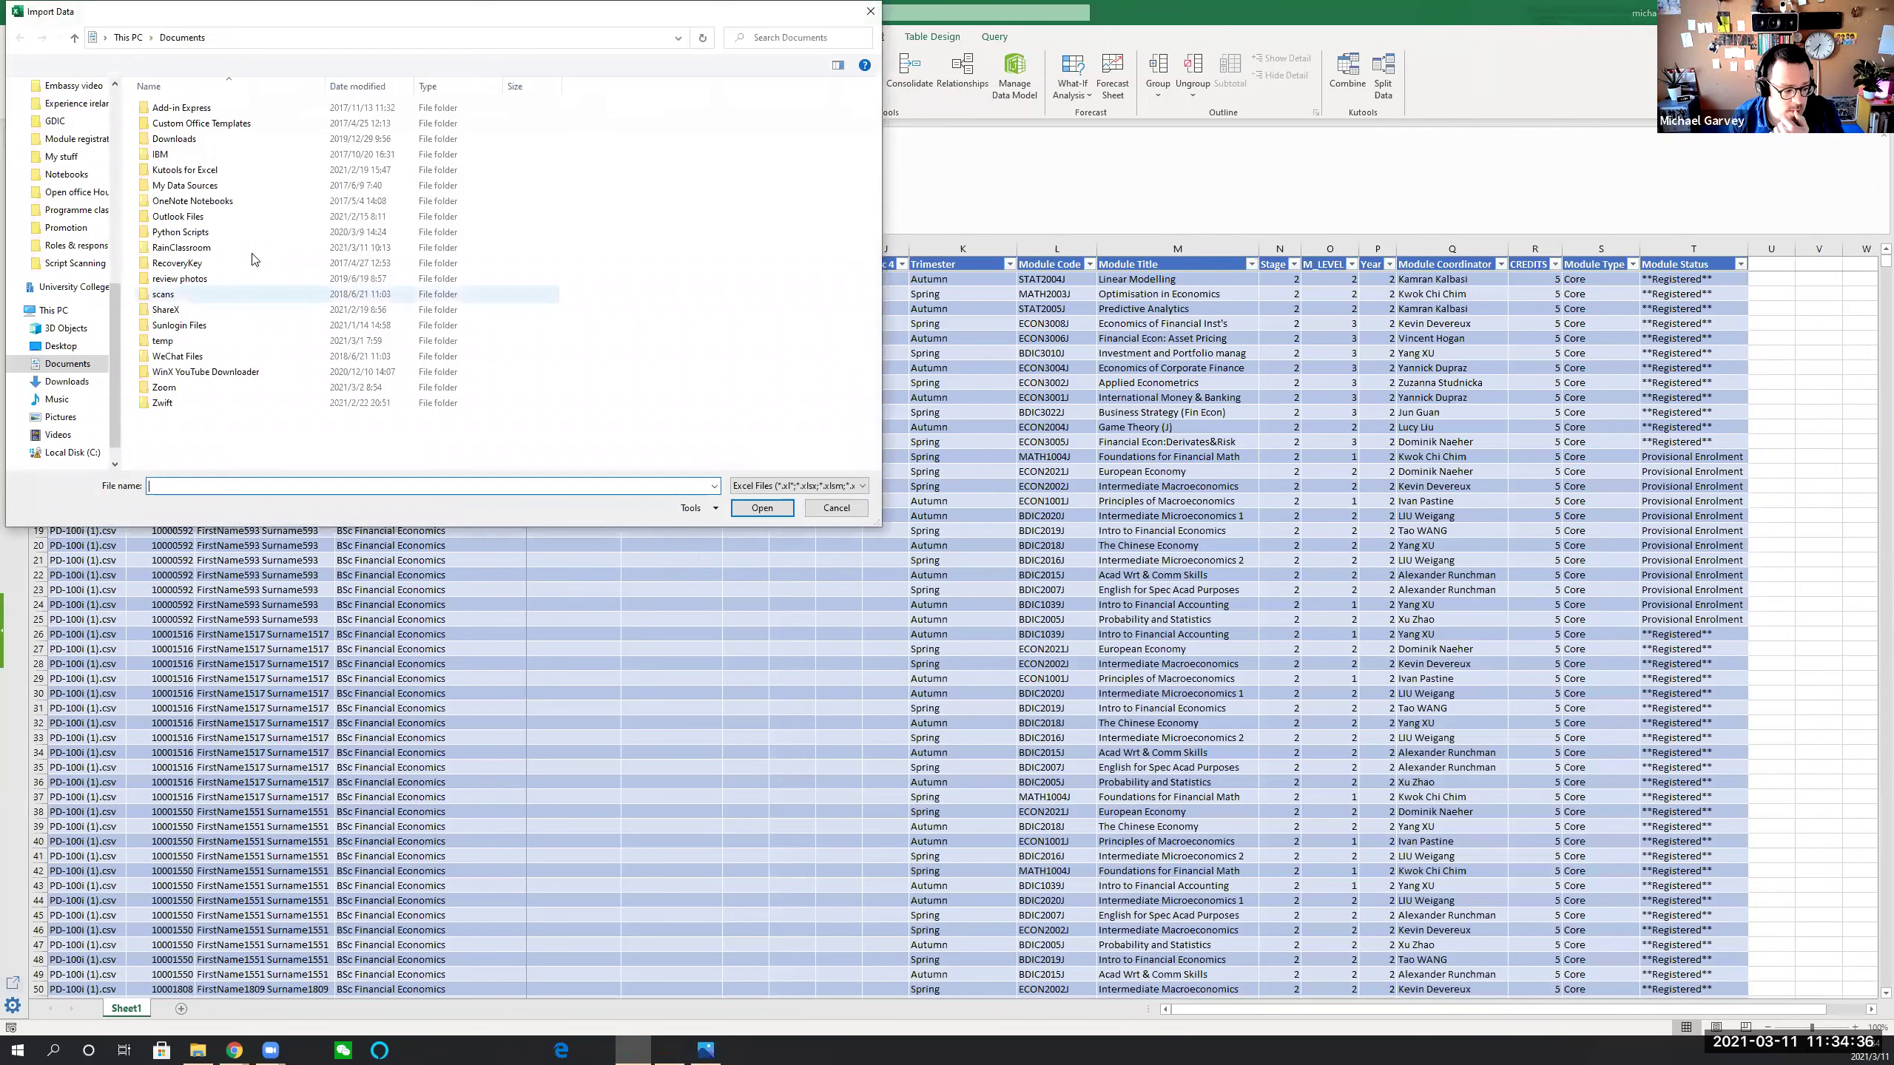
Import BDIC_current_student_status.xlsx from the Current registrations folder, found in OneDrive under My stuff, WST presentation, New folder
scroll(68, 252, "up", 5)
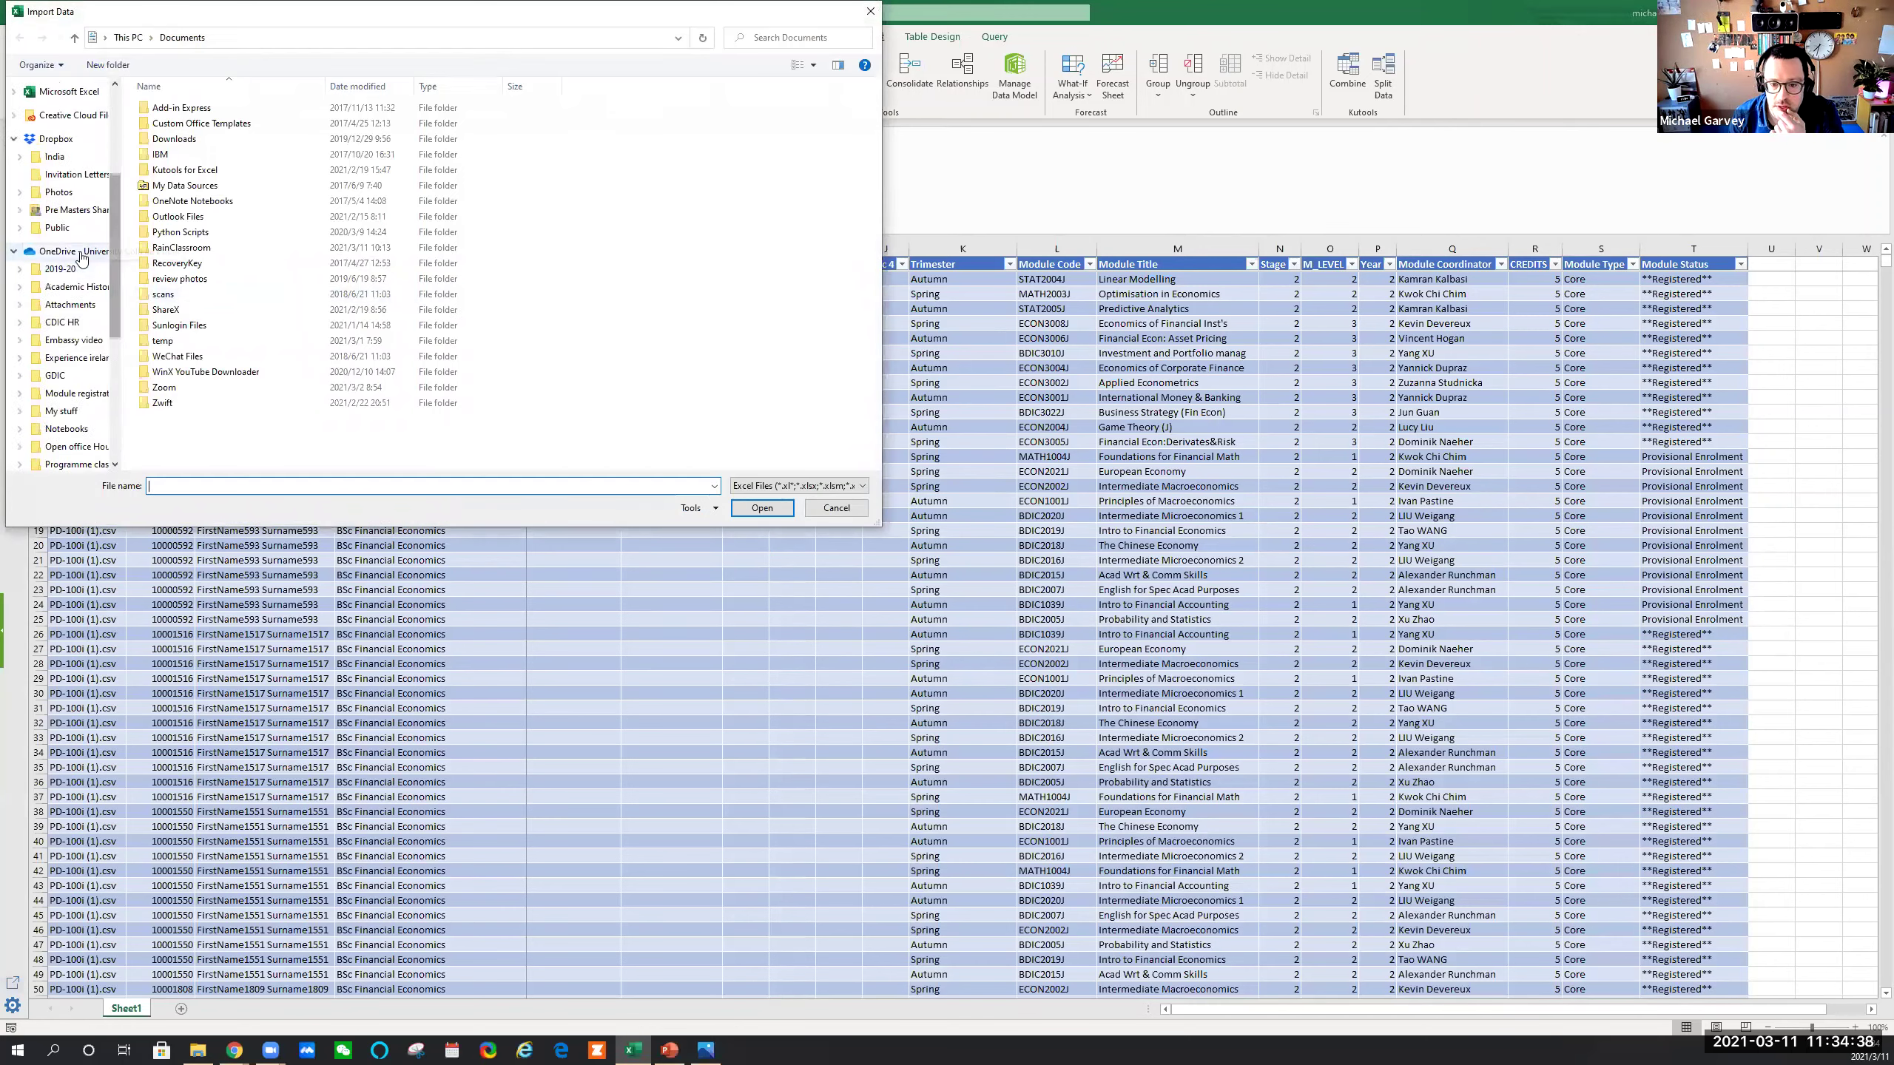
left_click(75, 251)
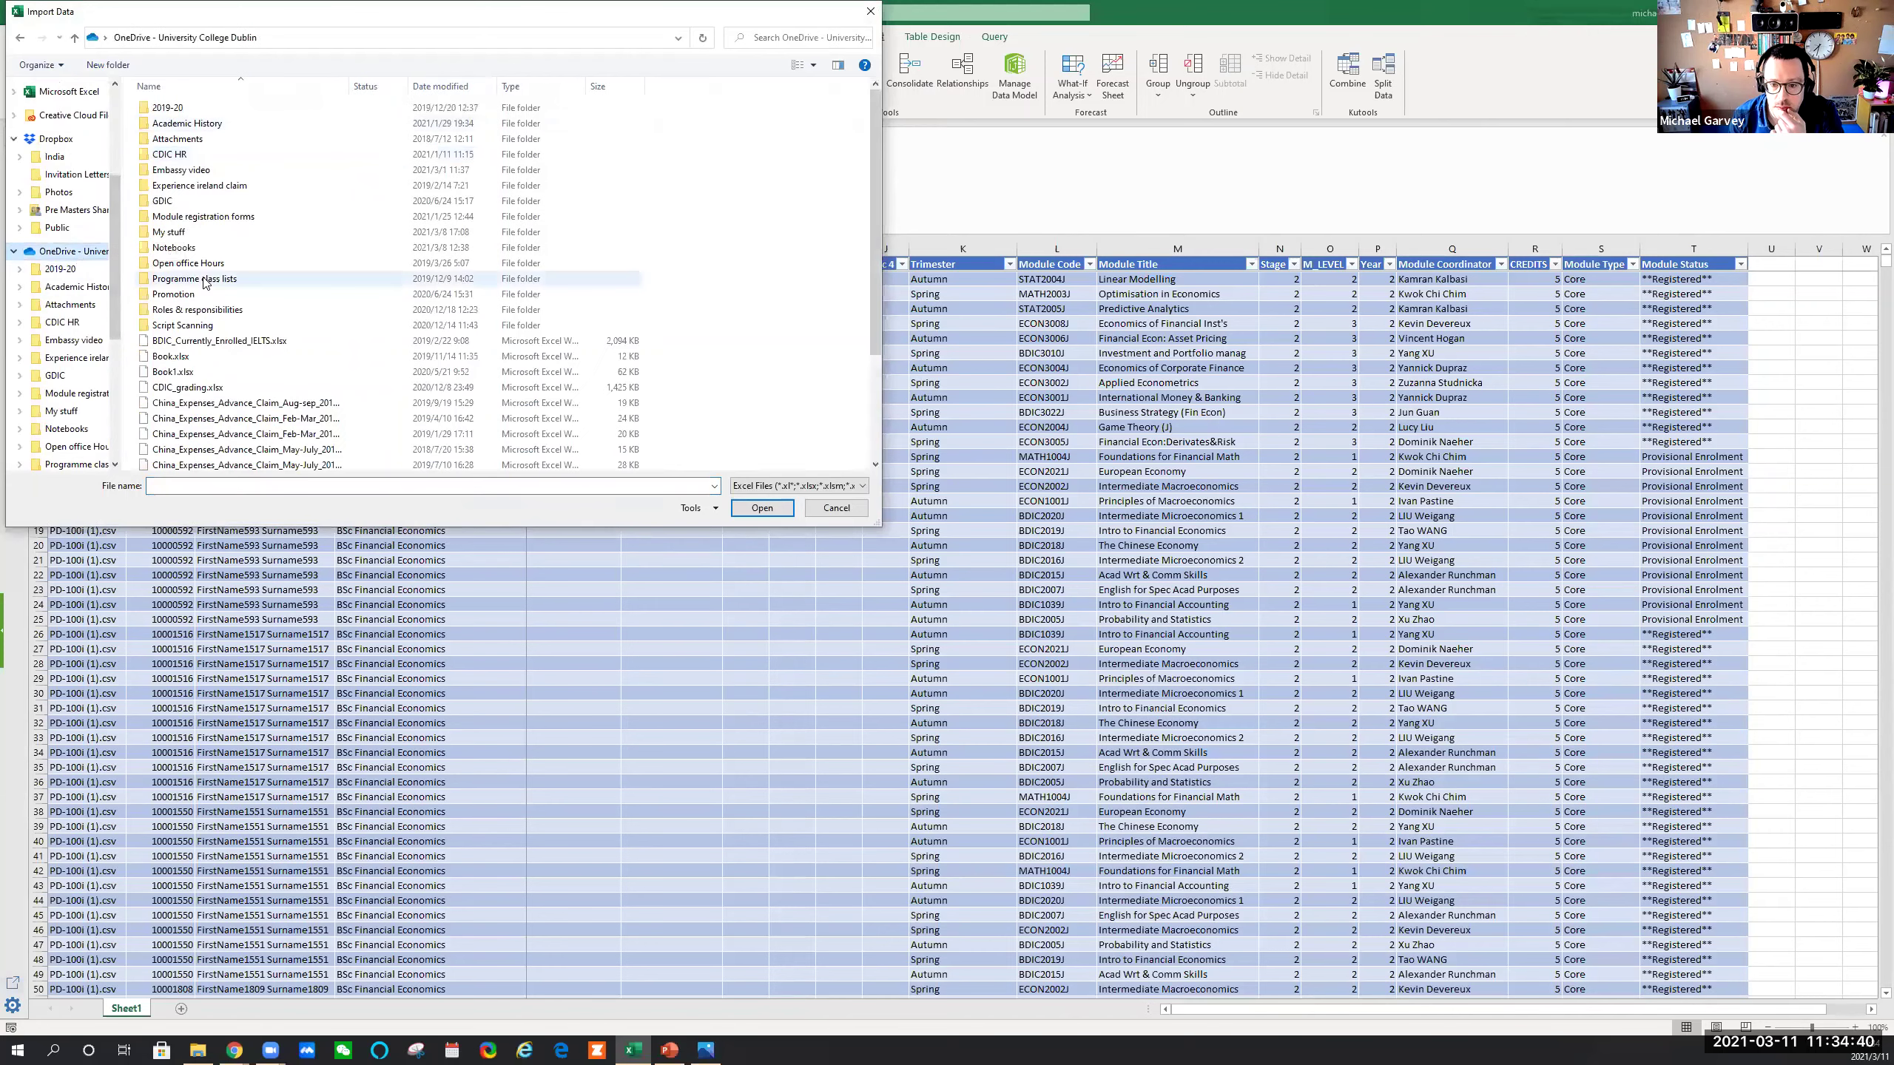
double_click(177, 233)
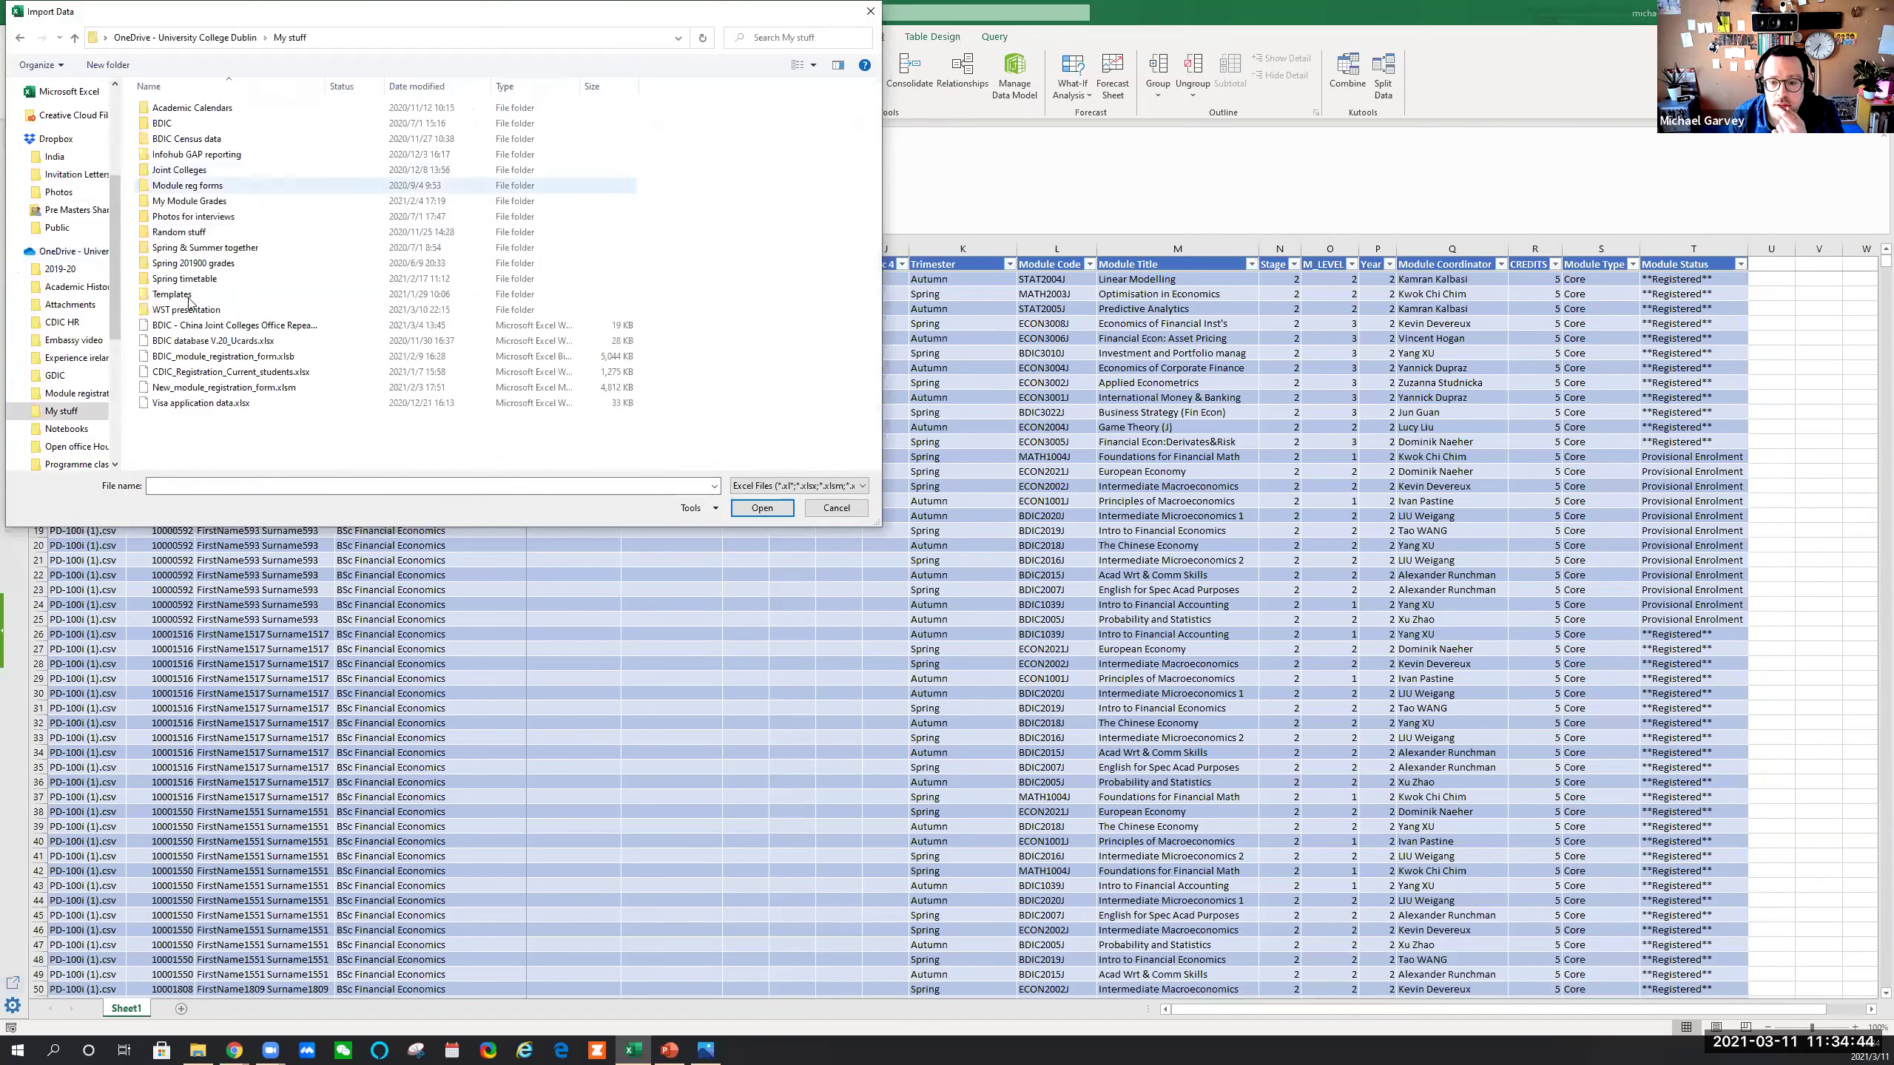
double_click(191, 307)
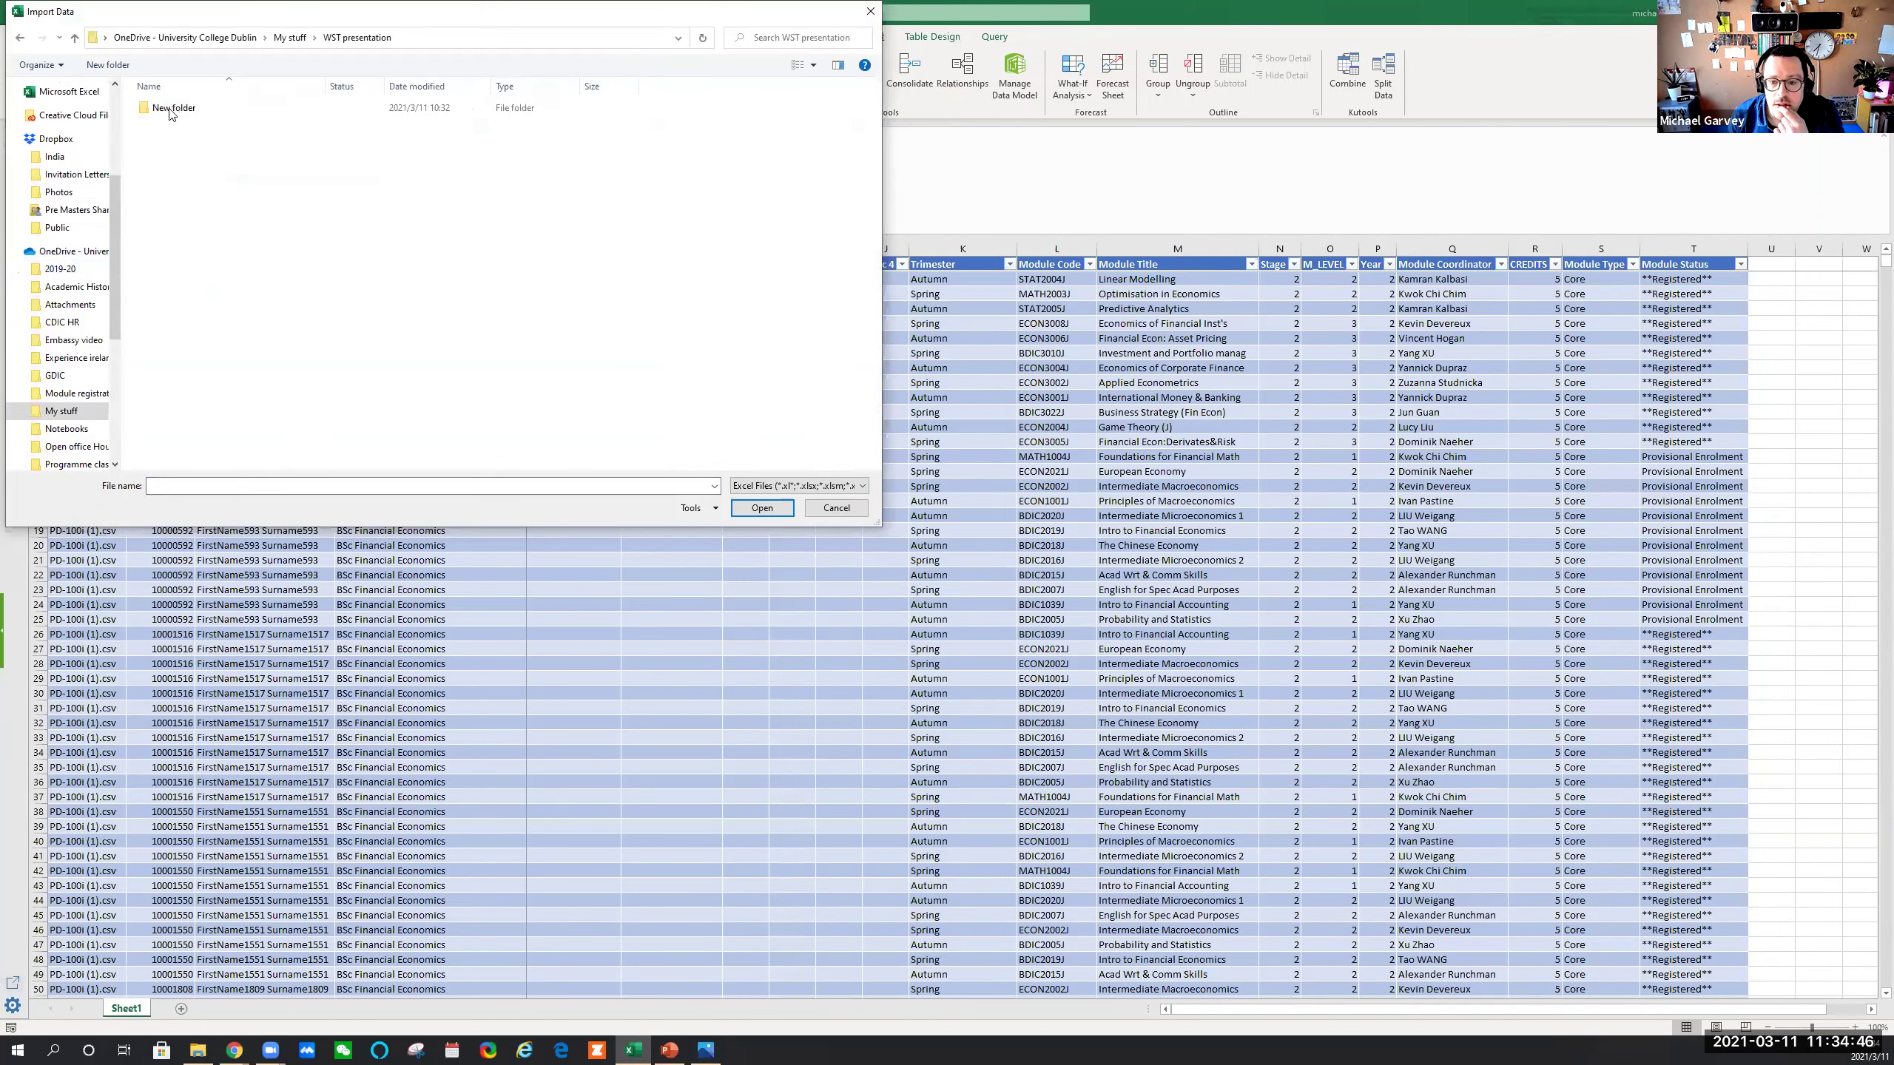
double_click(173, 112)
left_click(187, 144)
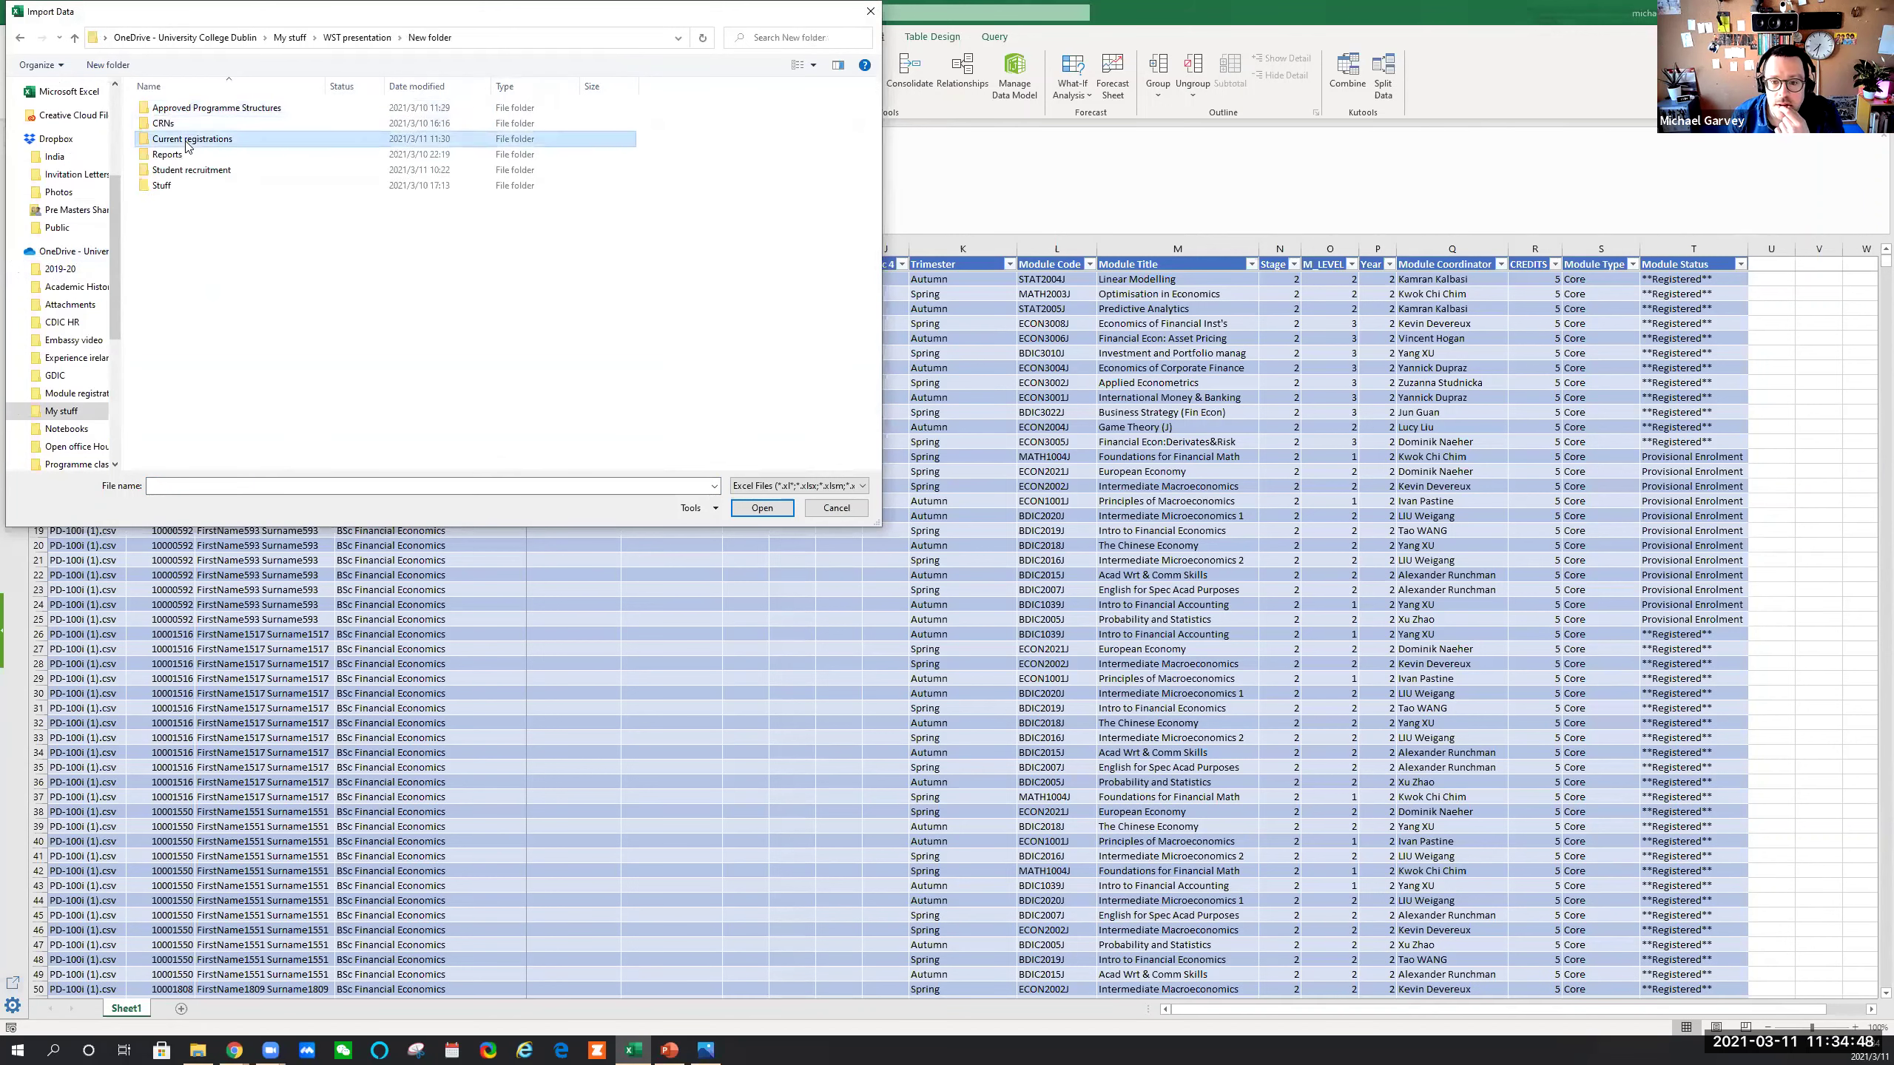
double_click(187, 143)
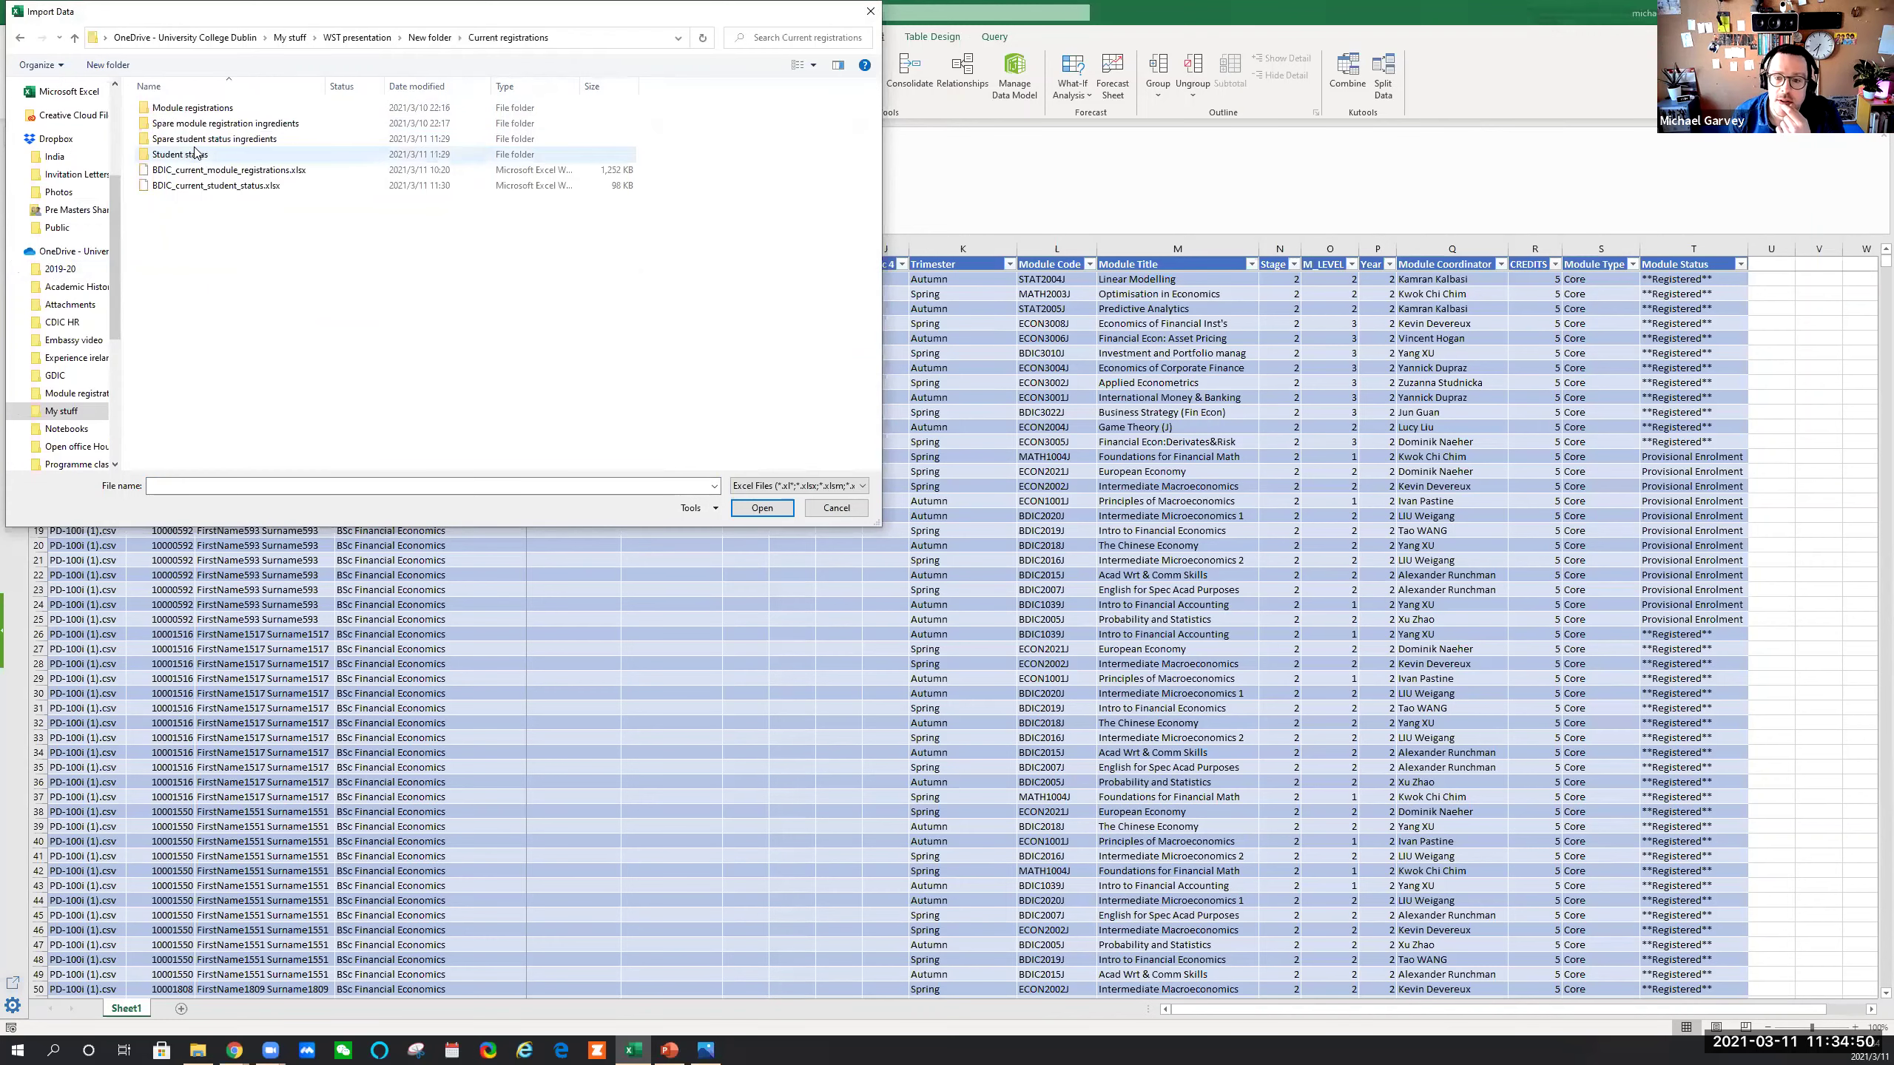
left_click(221, 186)
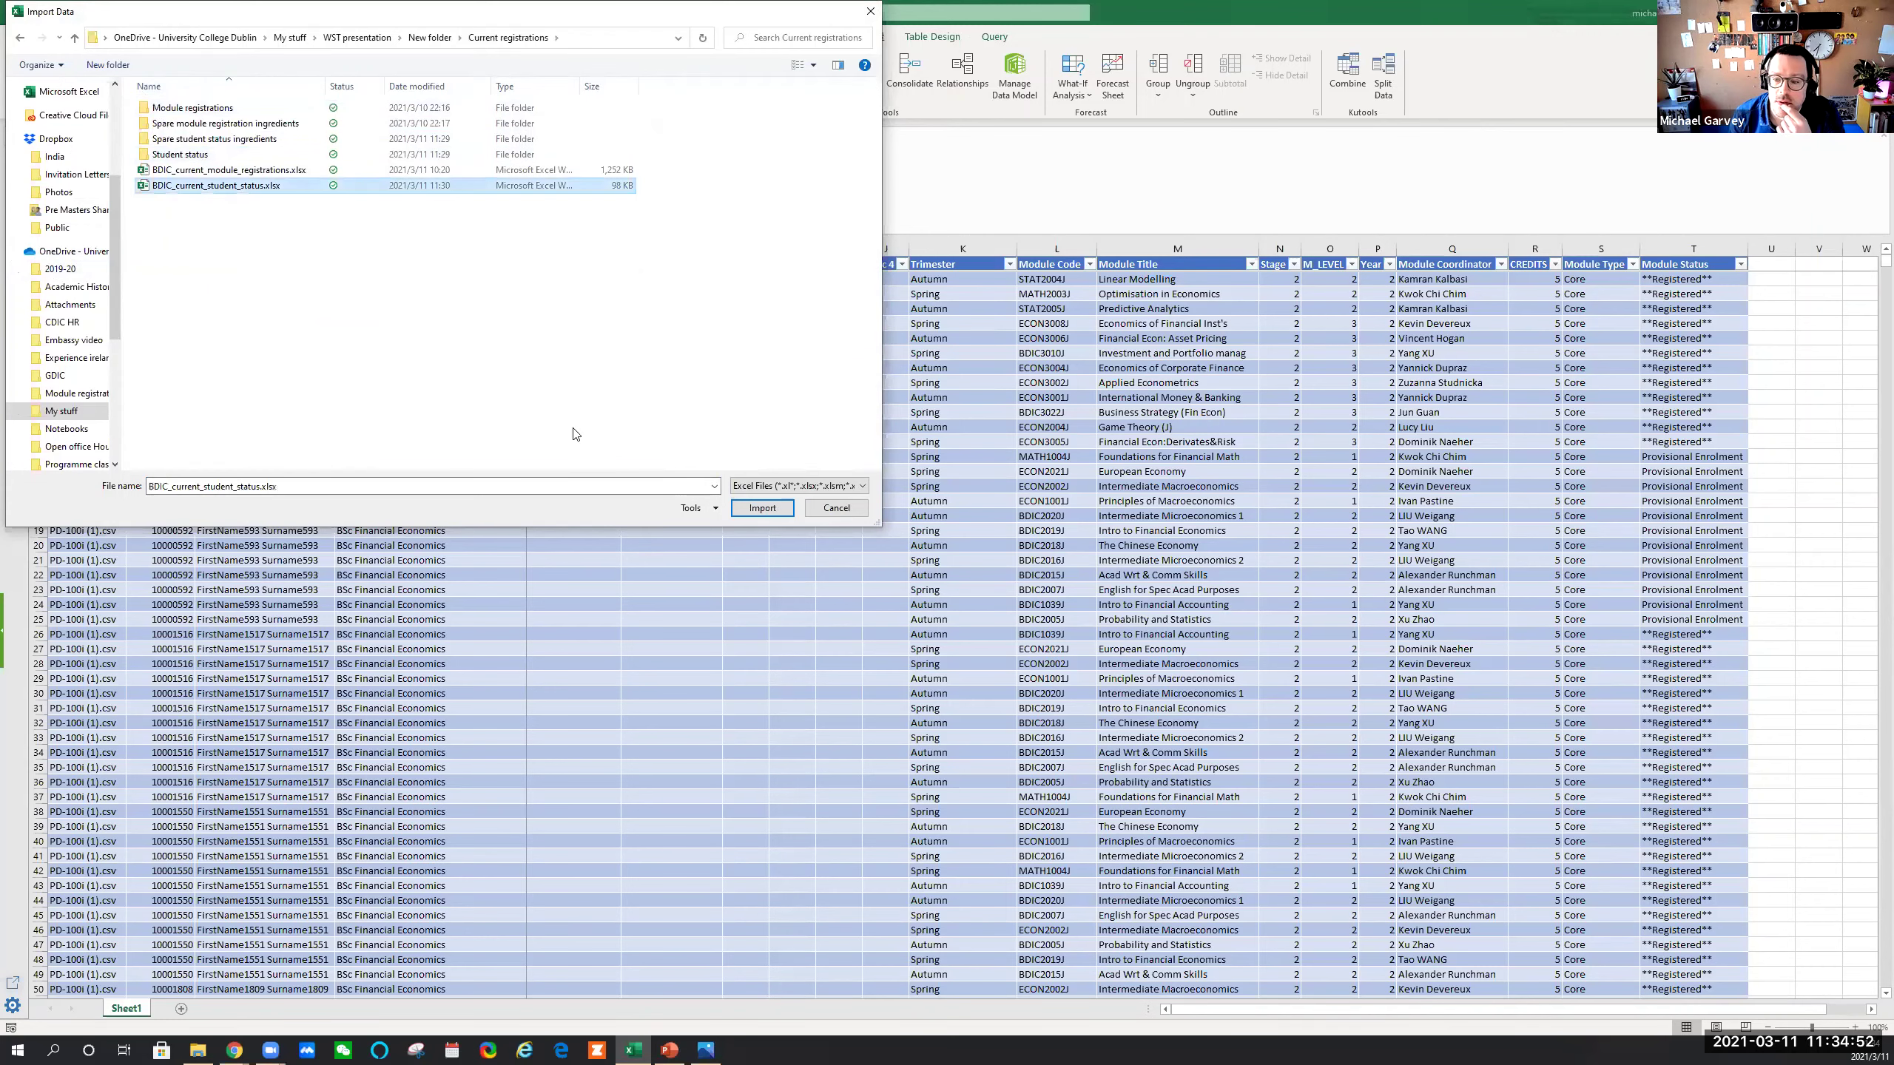
left_click(760, 508)
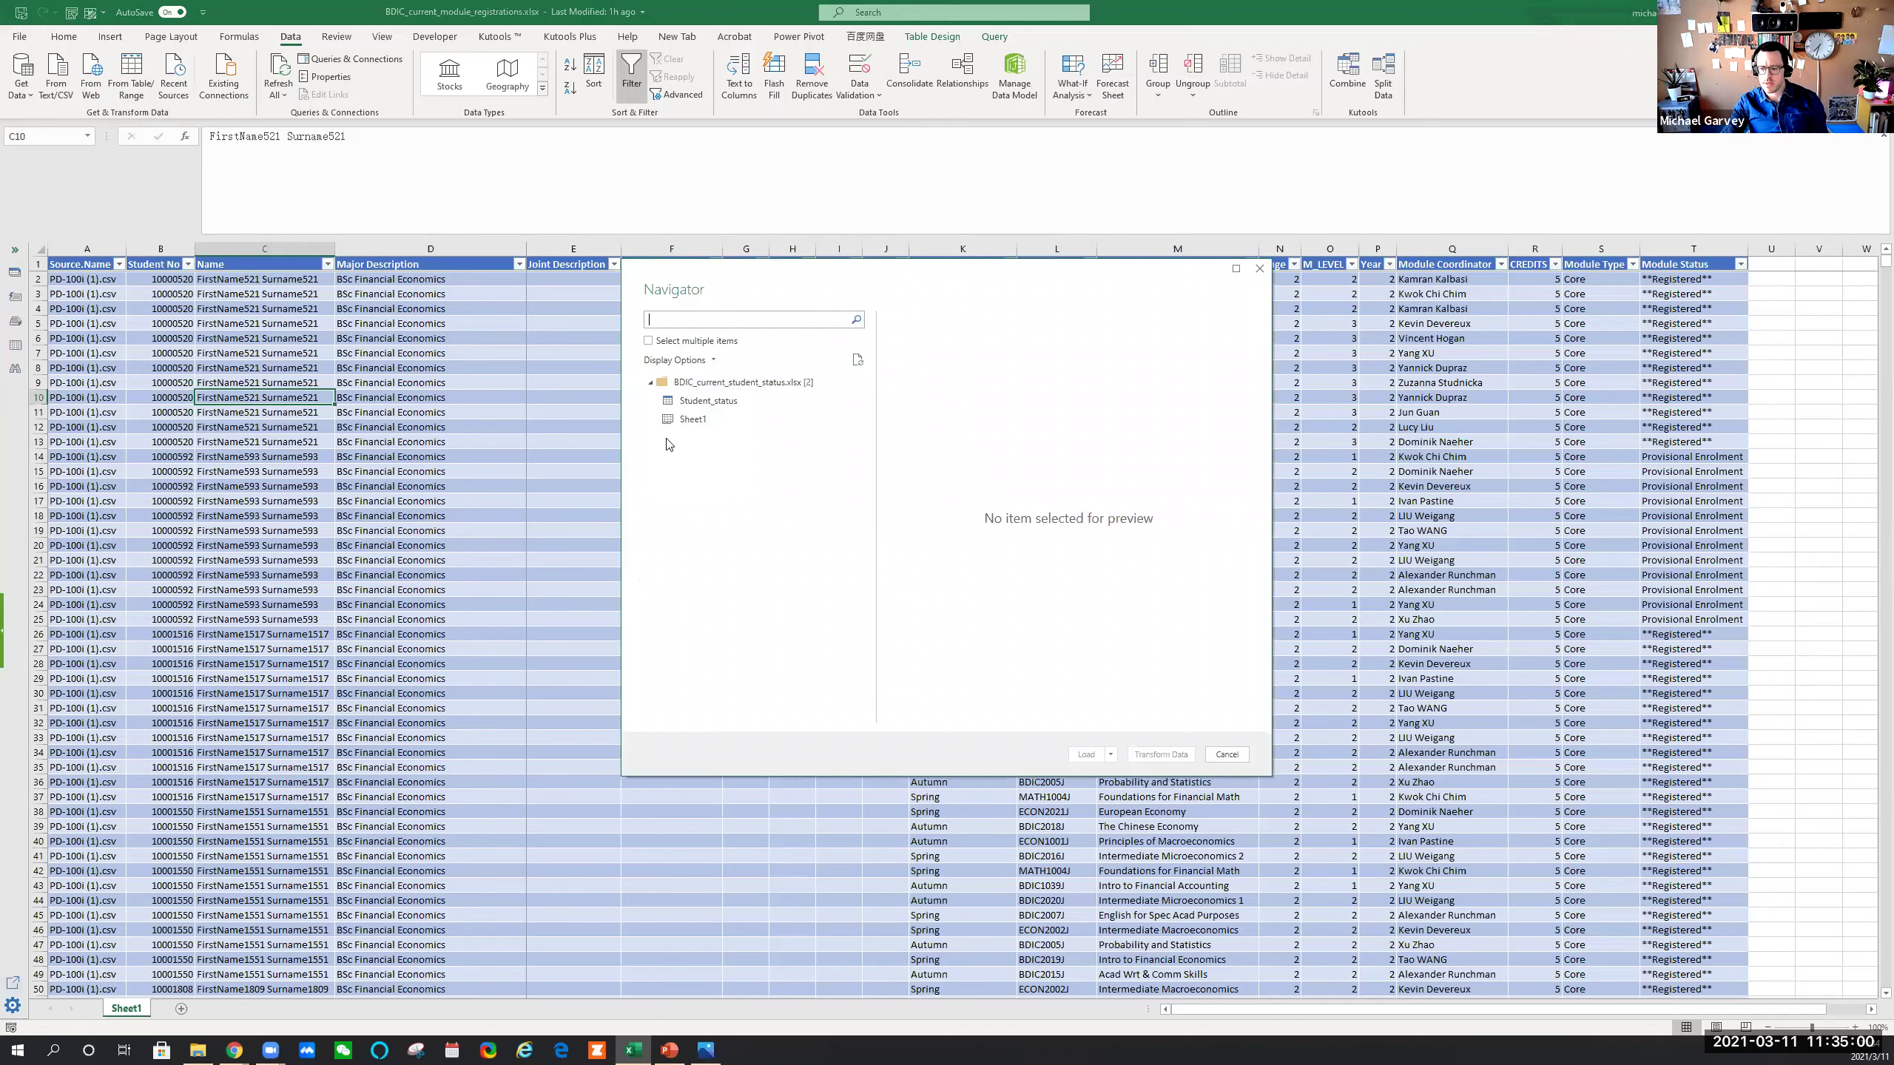
Load the Student_status table from the imported workbook as a connection only
left_click(708, 402)
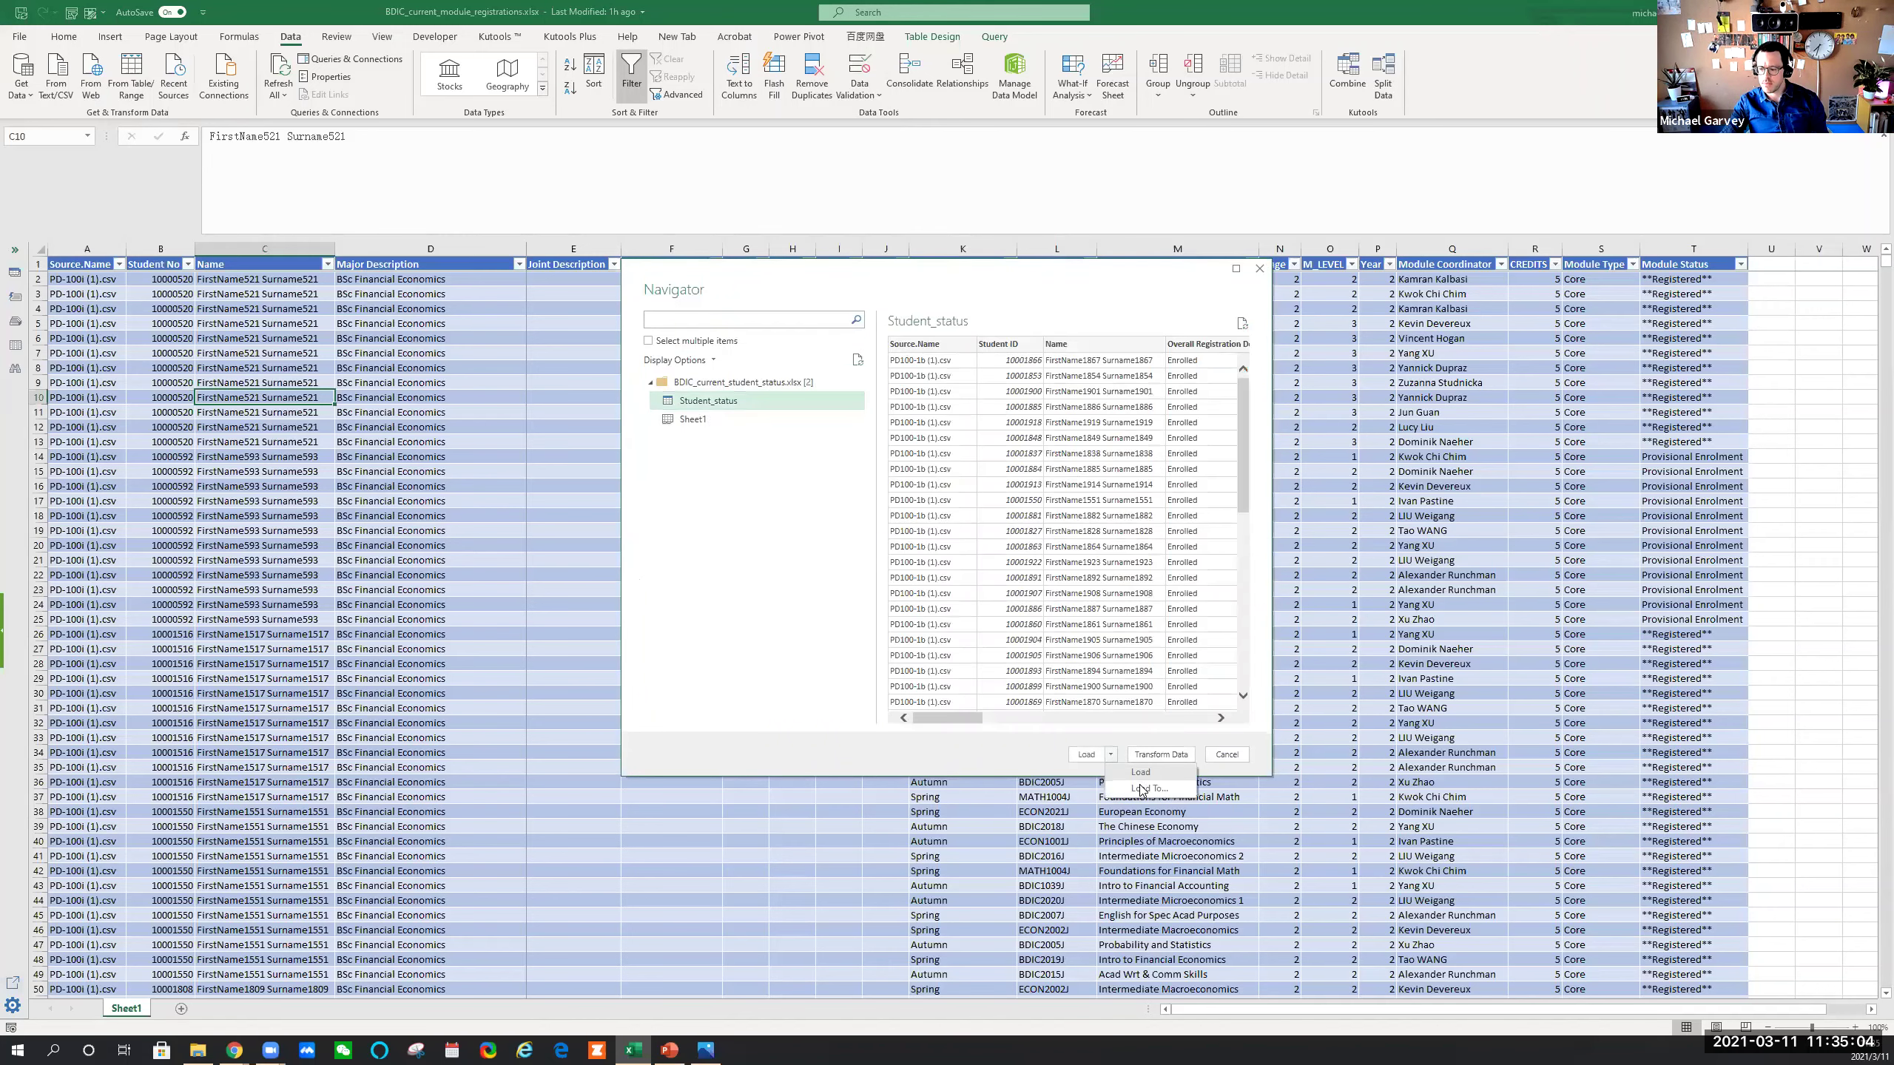
left_click(1141, 755)
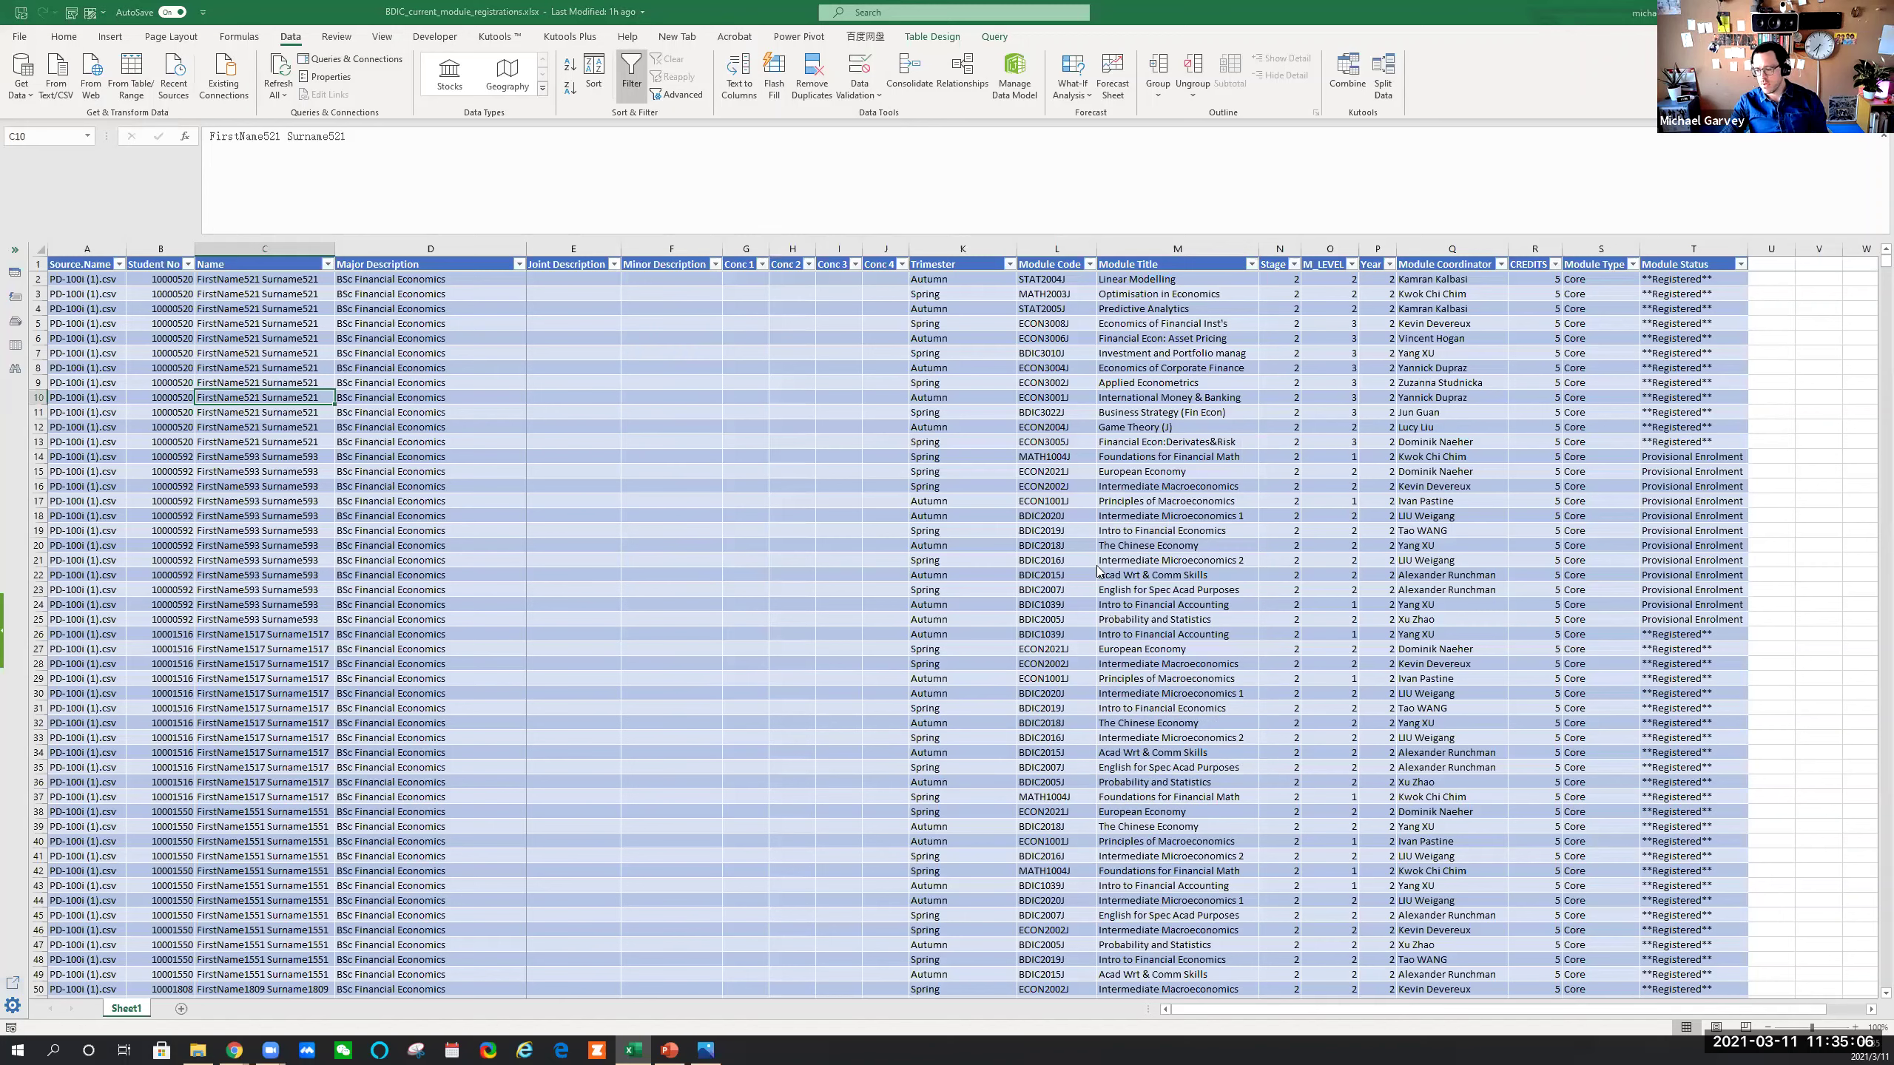
left_click(1106, 407)
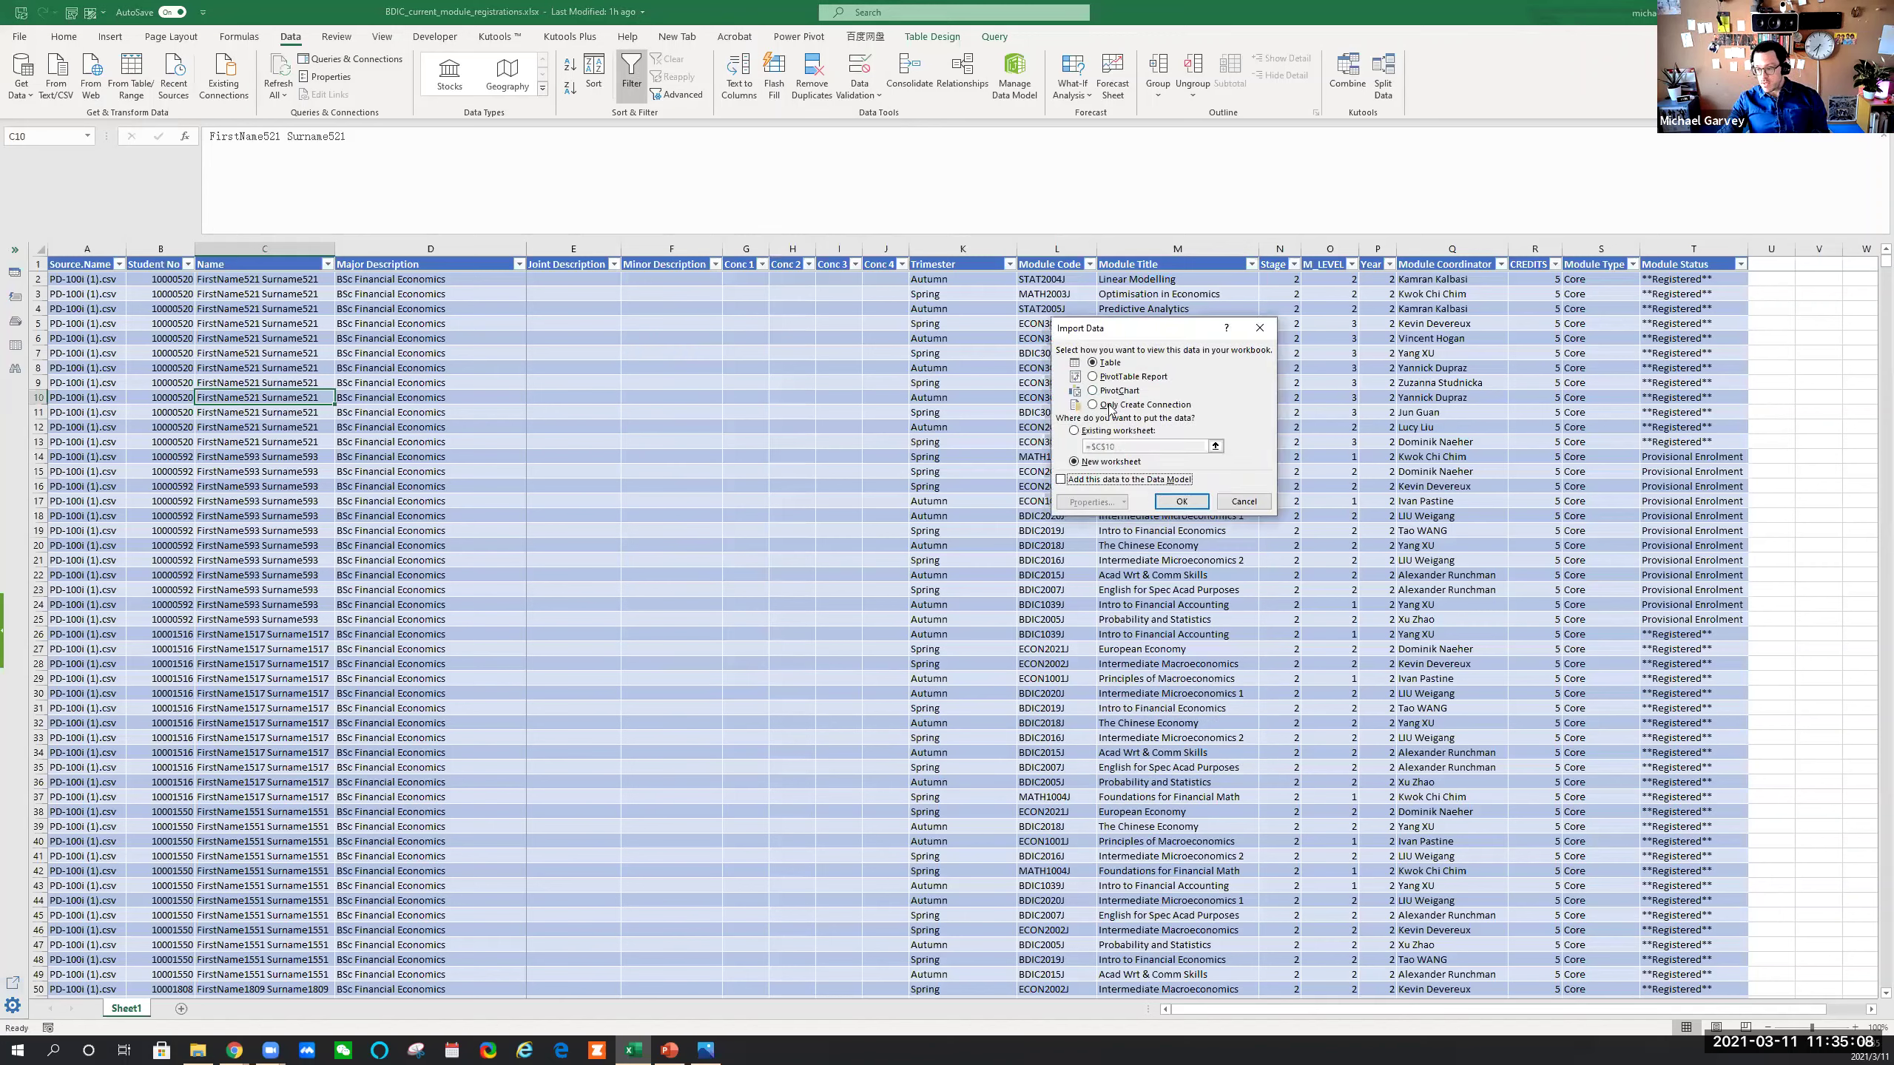
left_click(1180, 502)
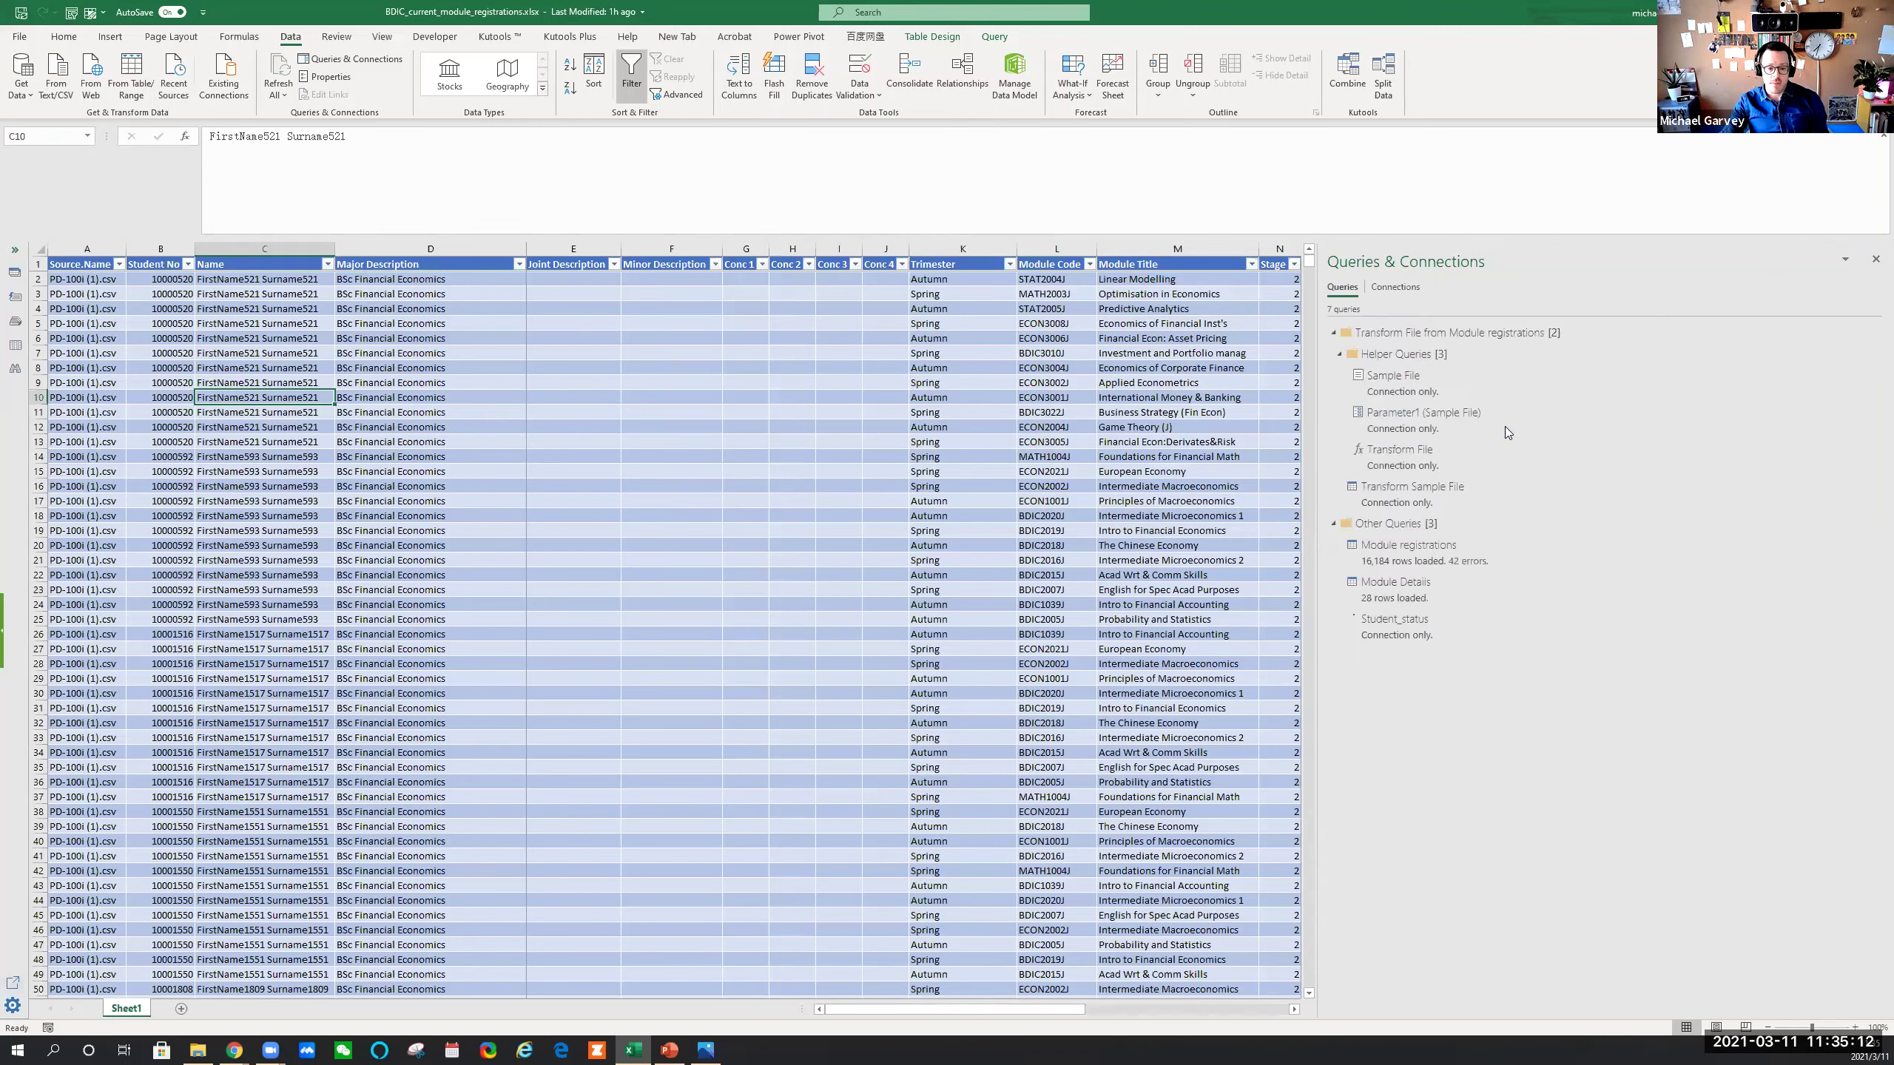
left_click(524, 422)
left_click(549, 423)
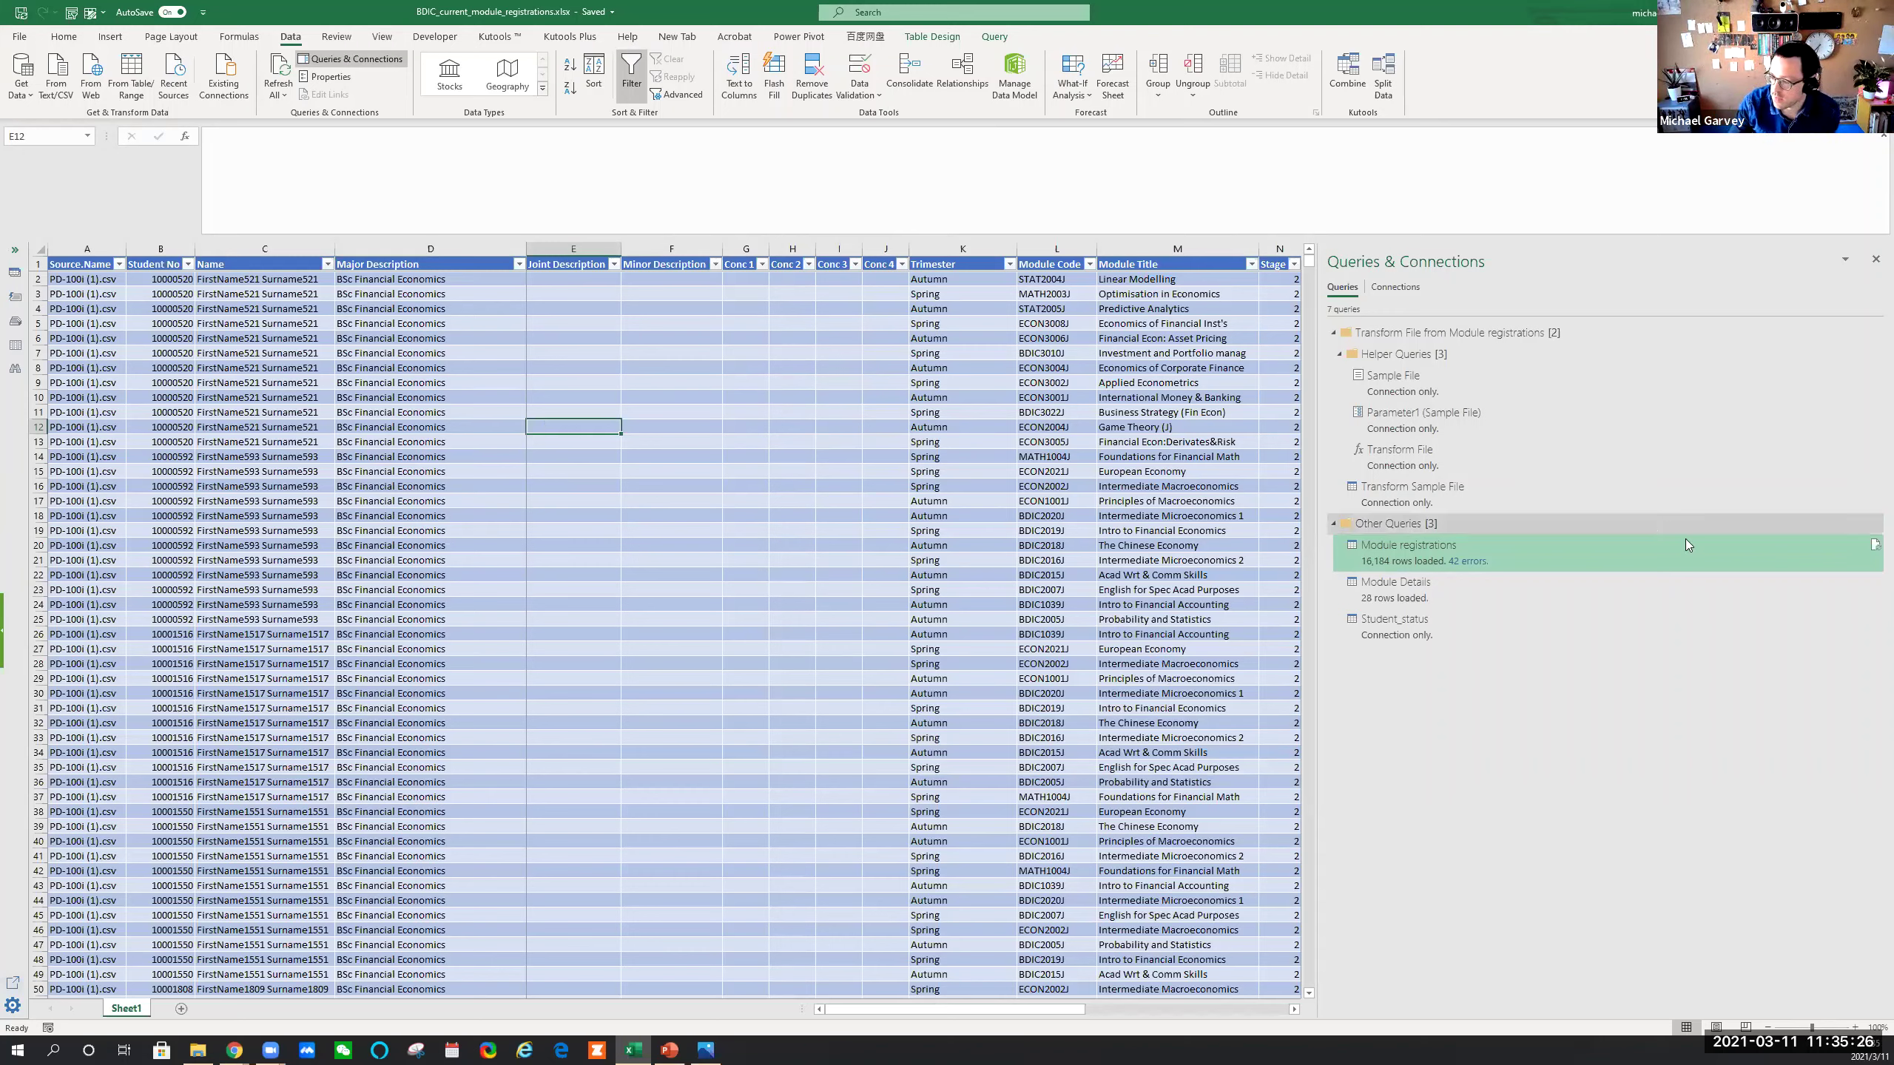
Set up a query merge with Module registrations as the first table and Student No as its matching column
mouse_move(1492, 591)
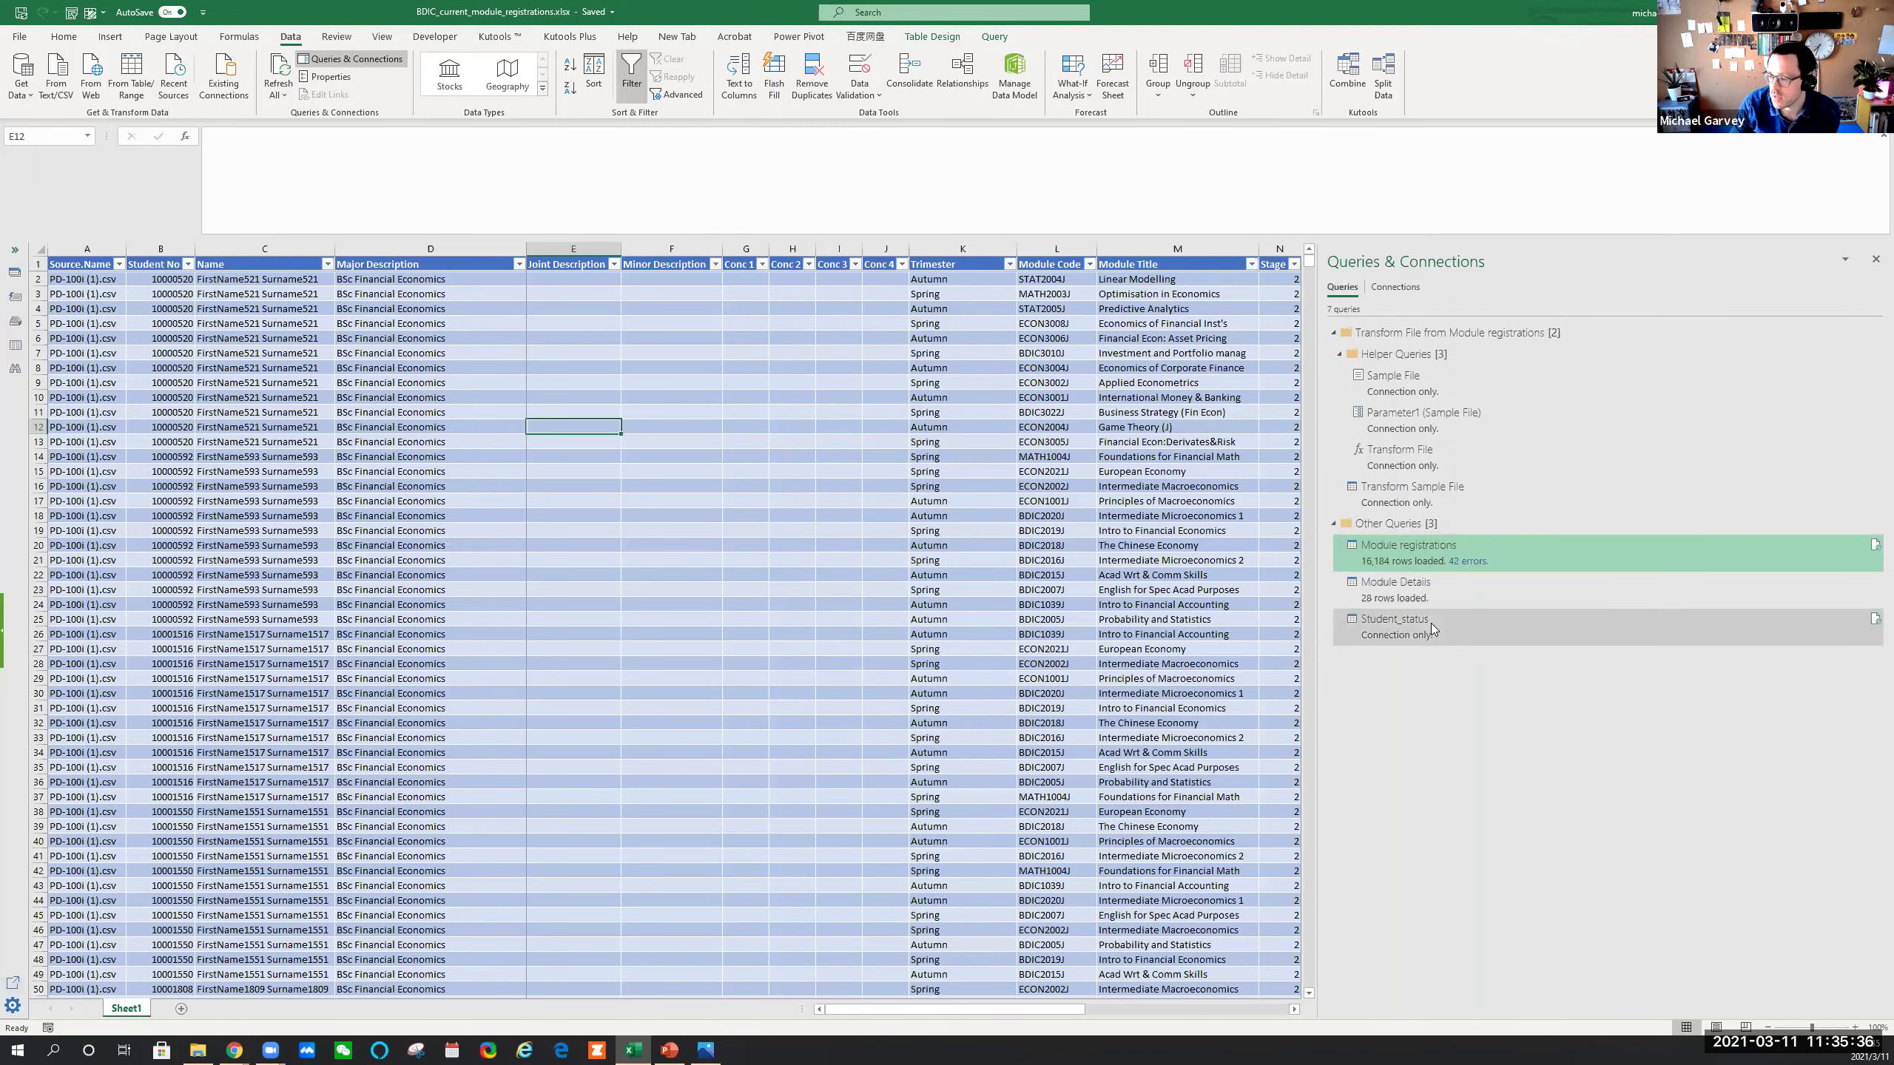
mouse_move(1437, 639)
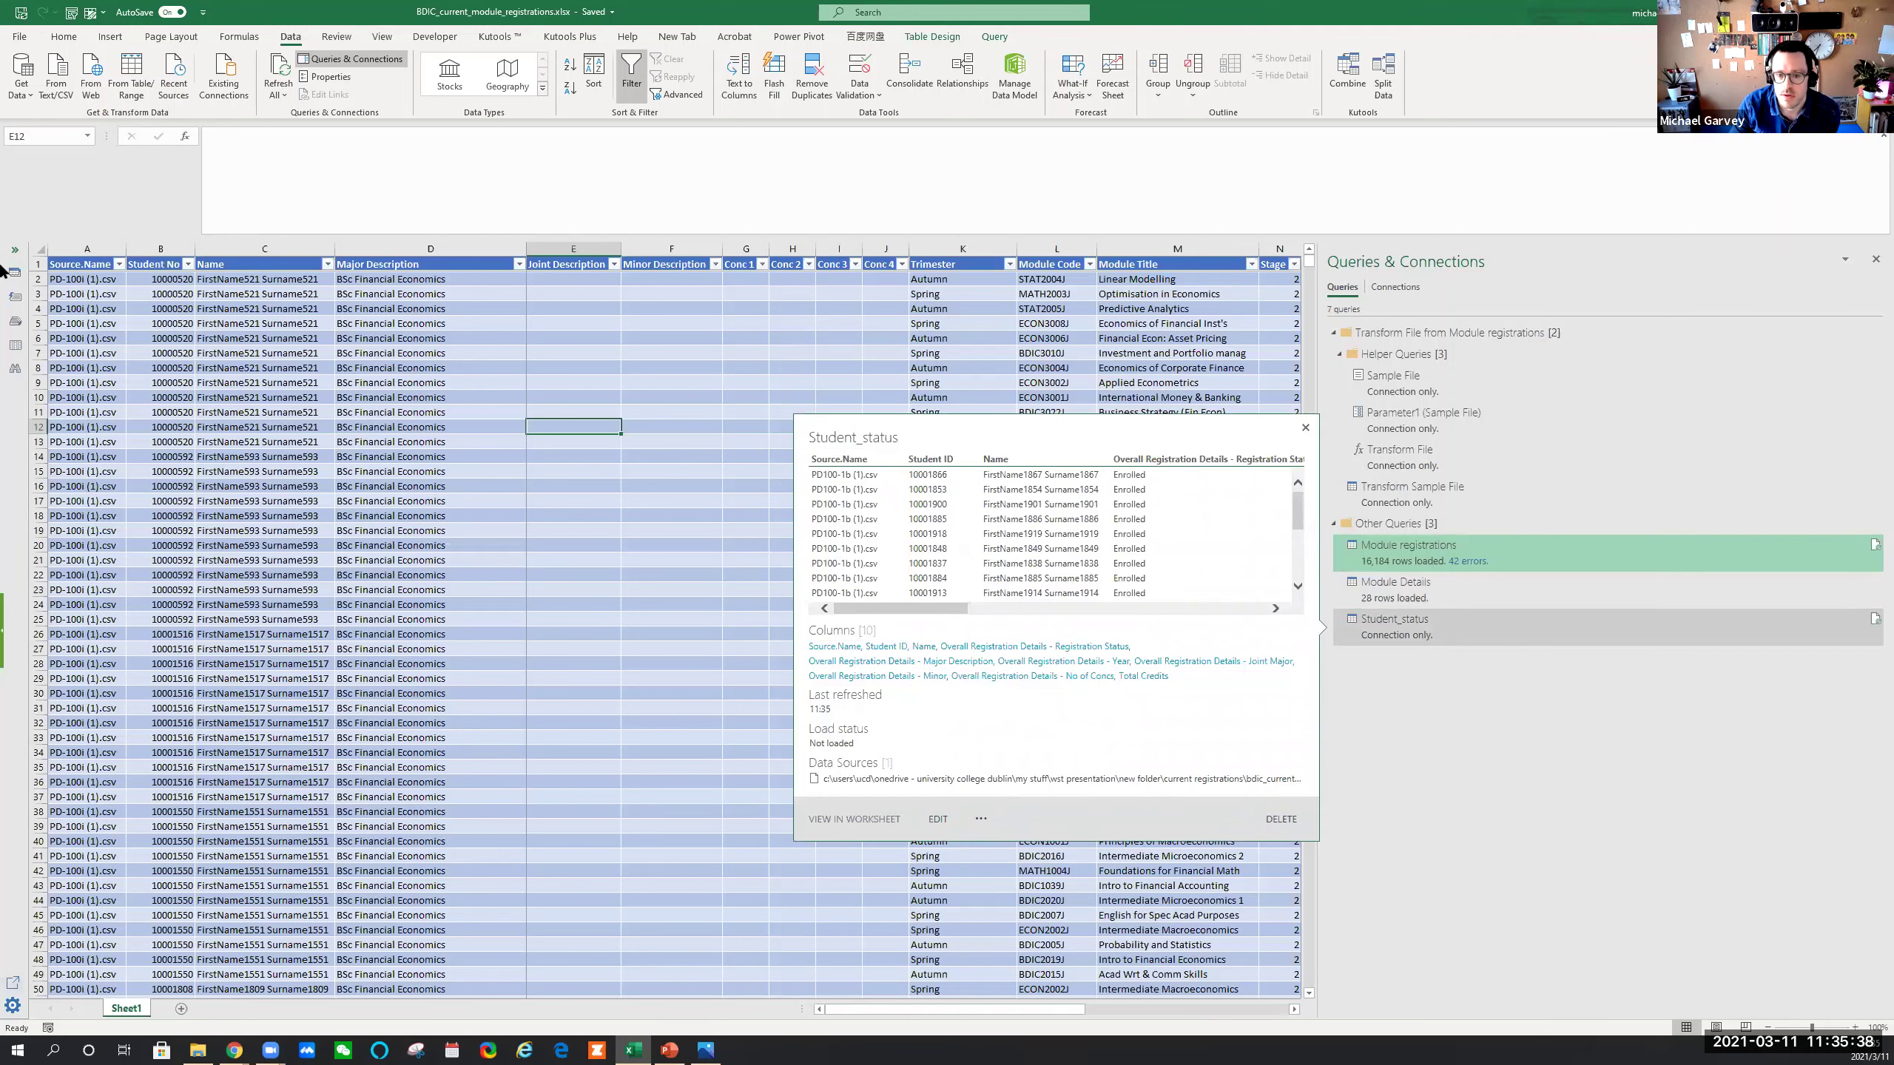
left_click(21, 78)
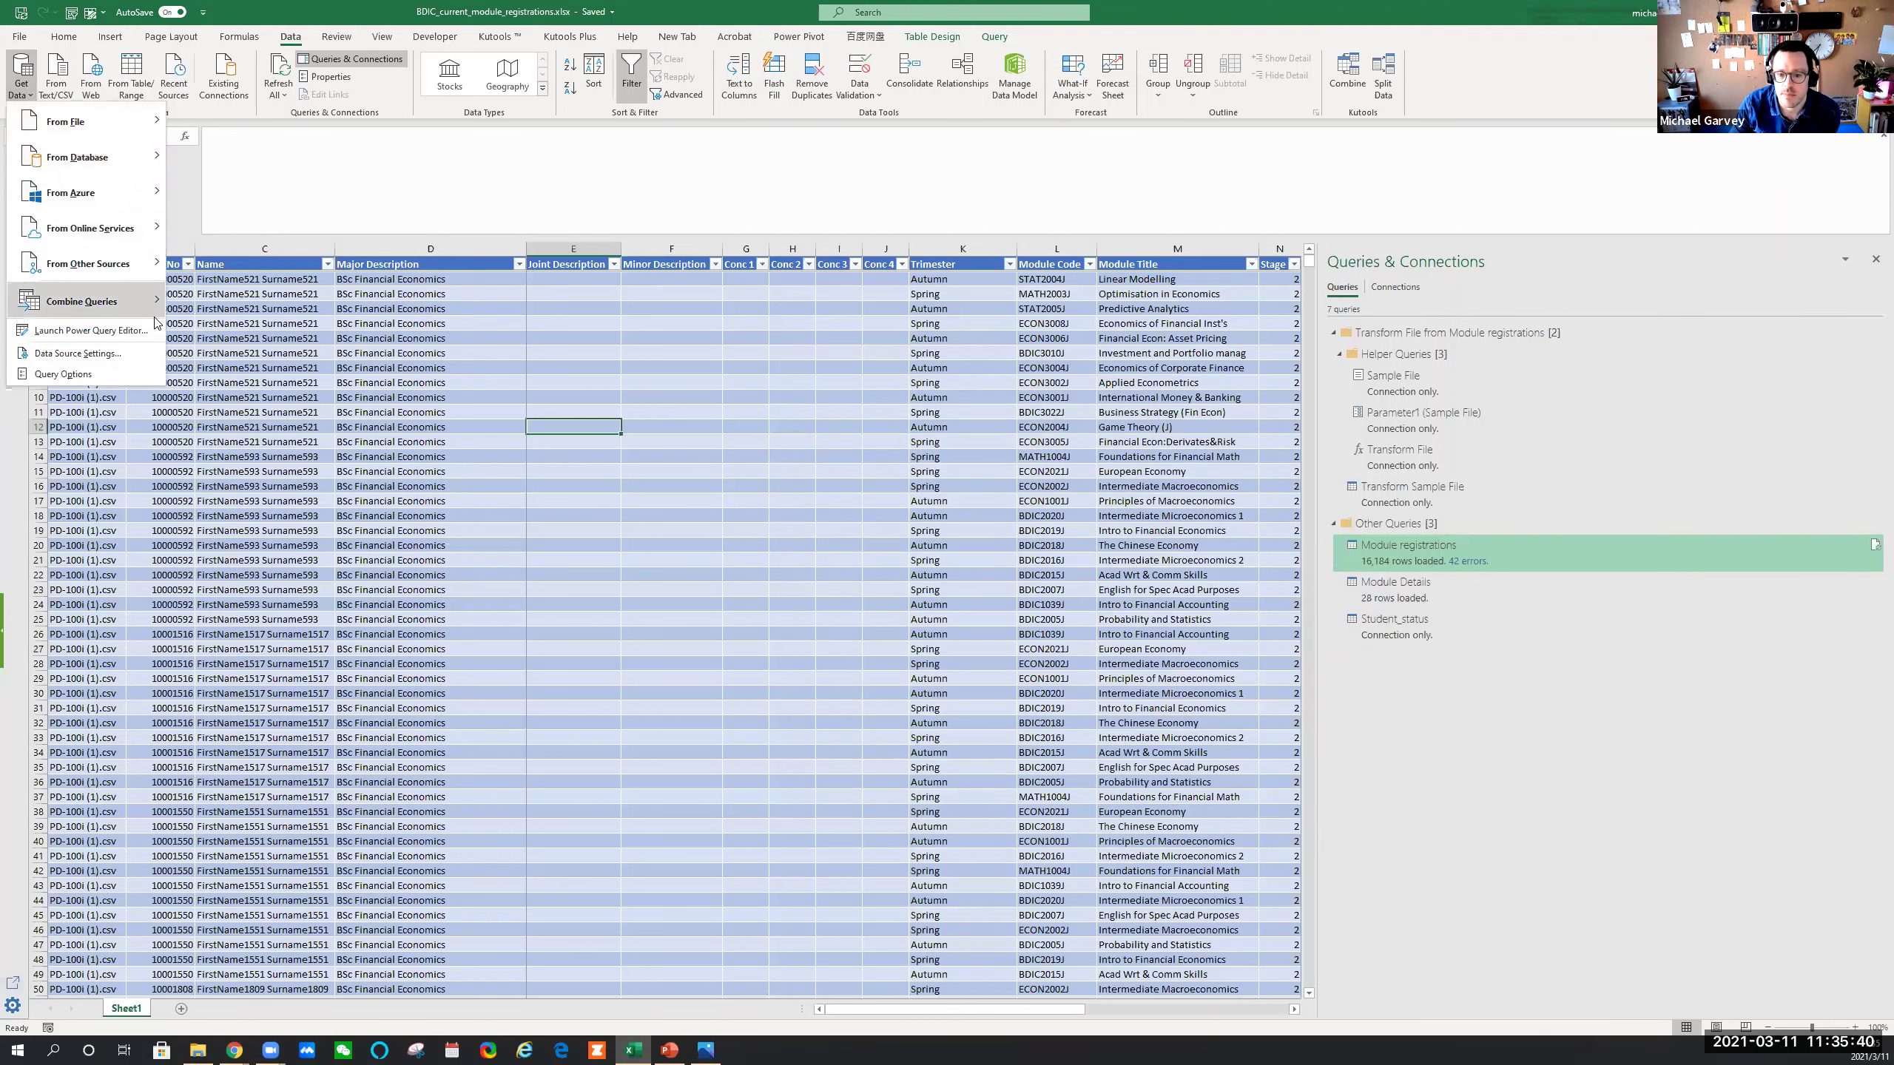
mouse_move(137, 302)
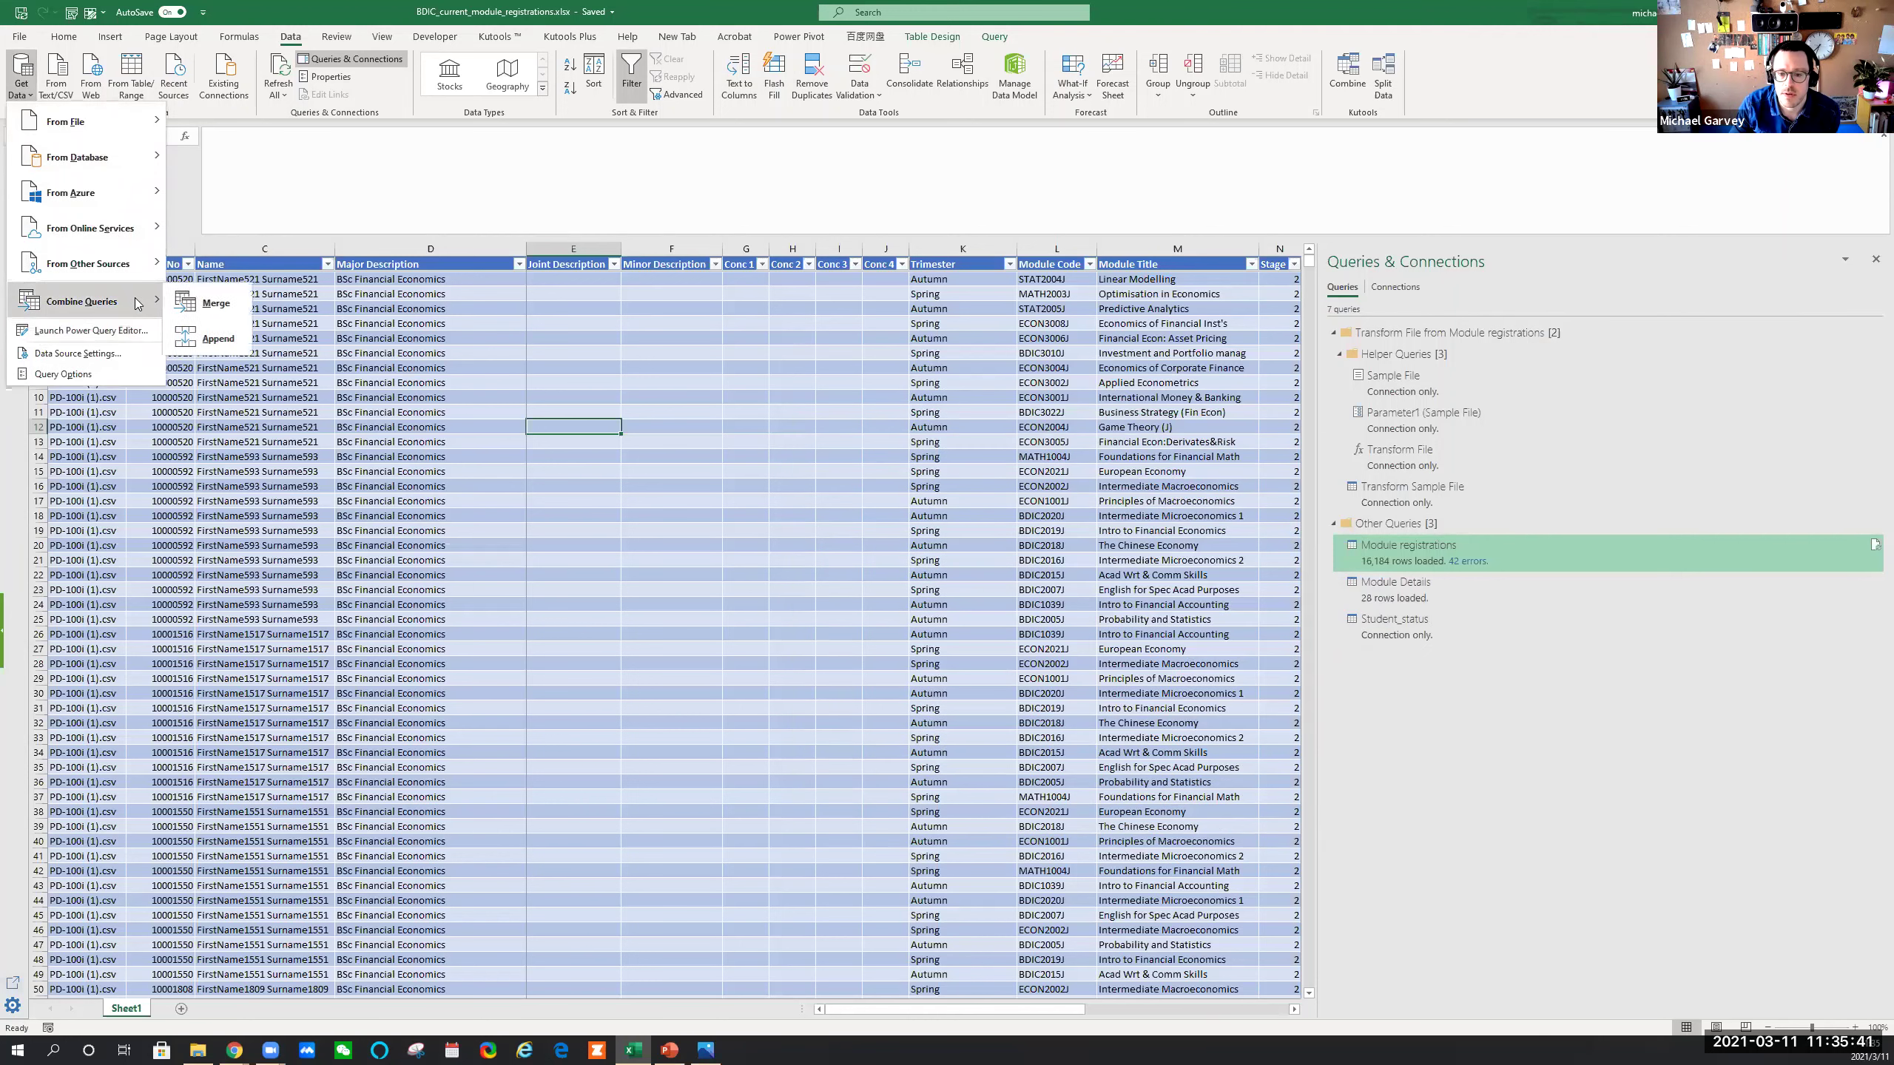
left_click(198, 304)
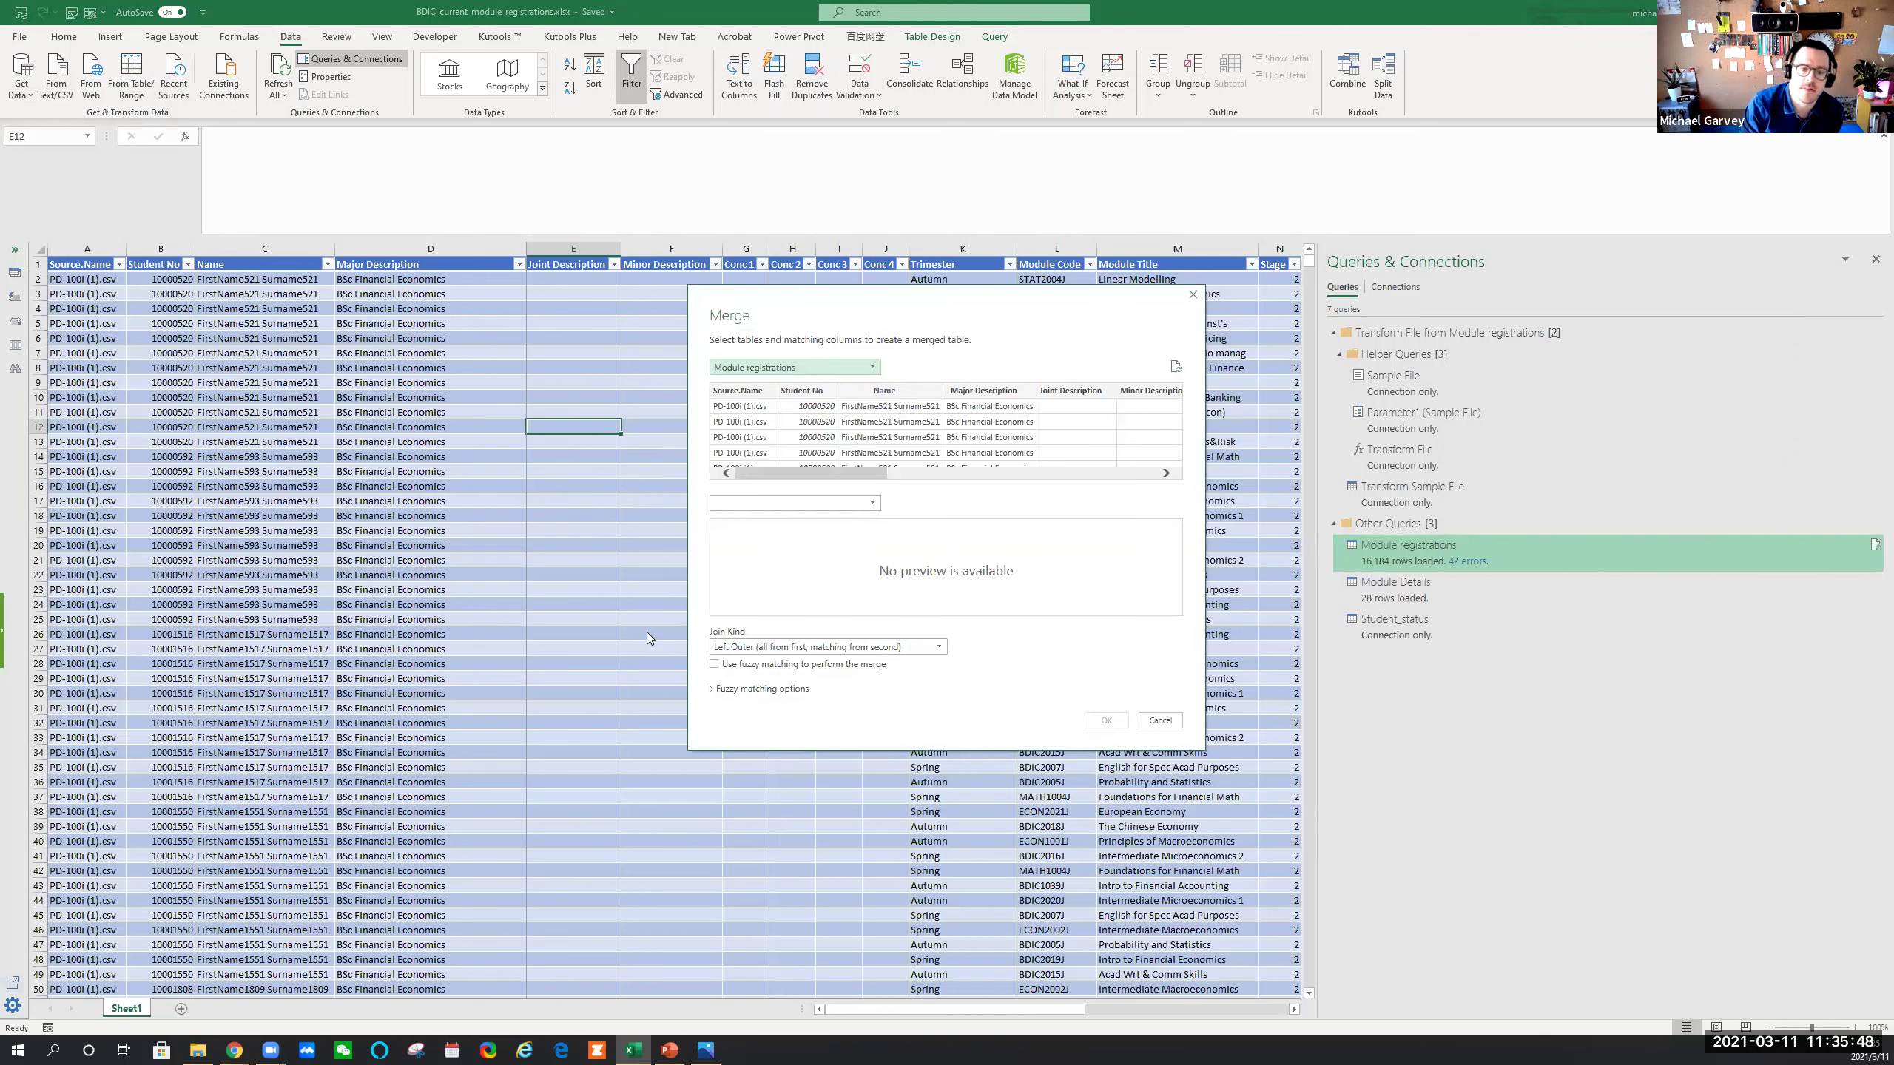
left_click(874, 504)
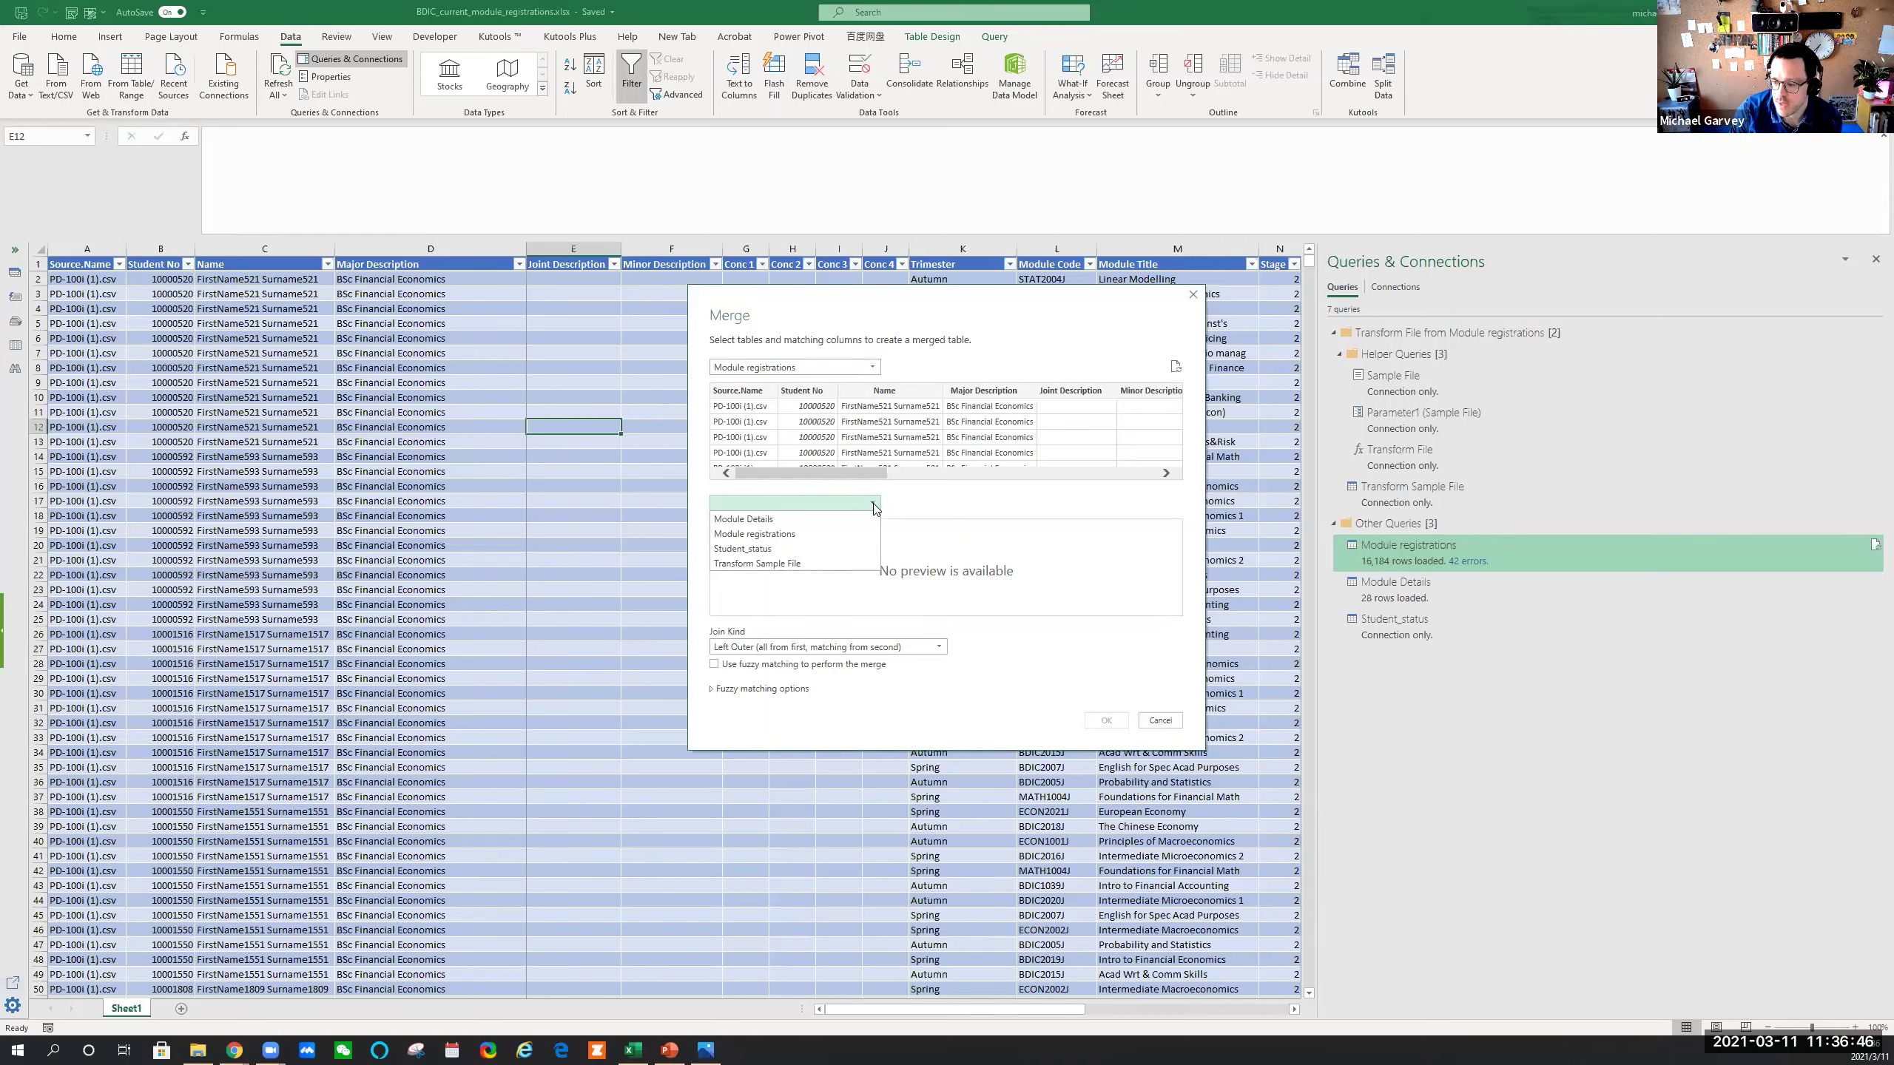
left_click(875, 508)
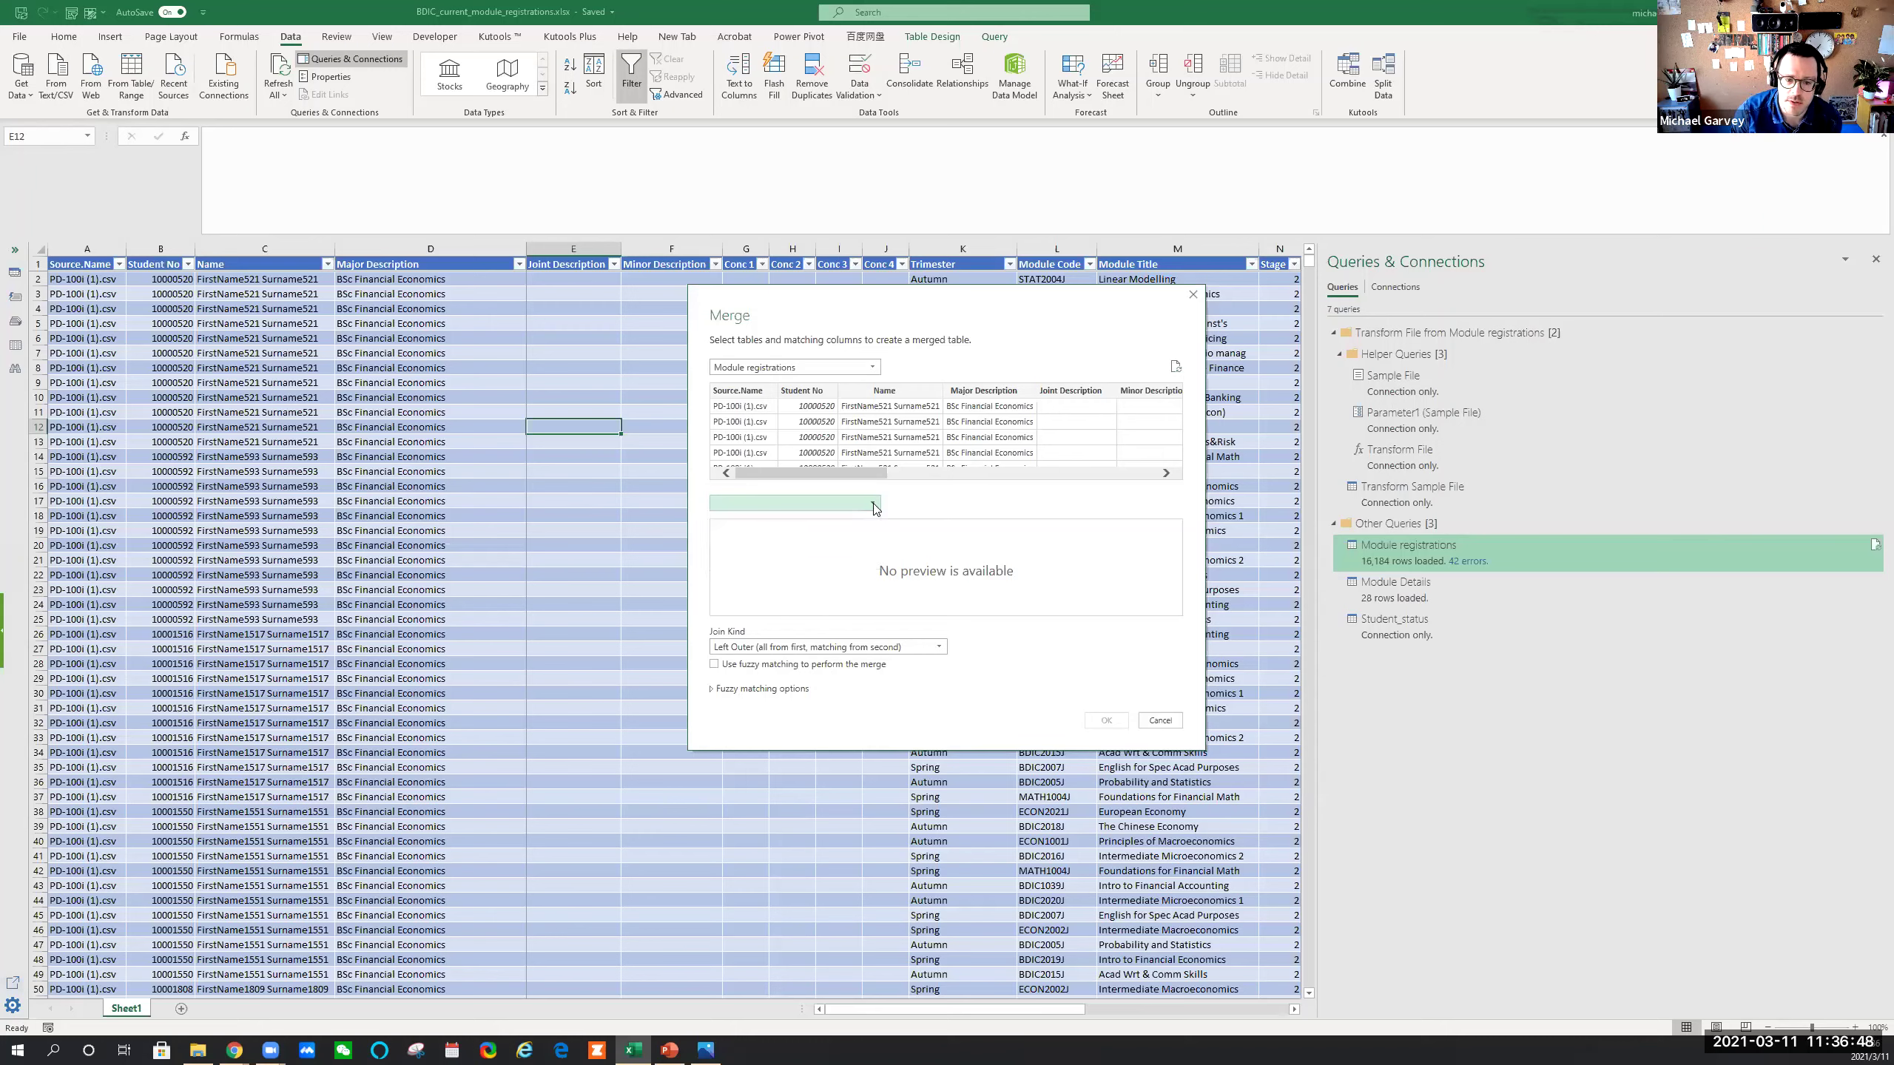
left_click(875, 508)
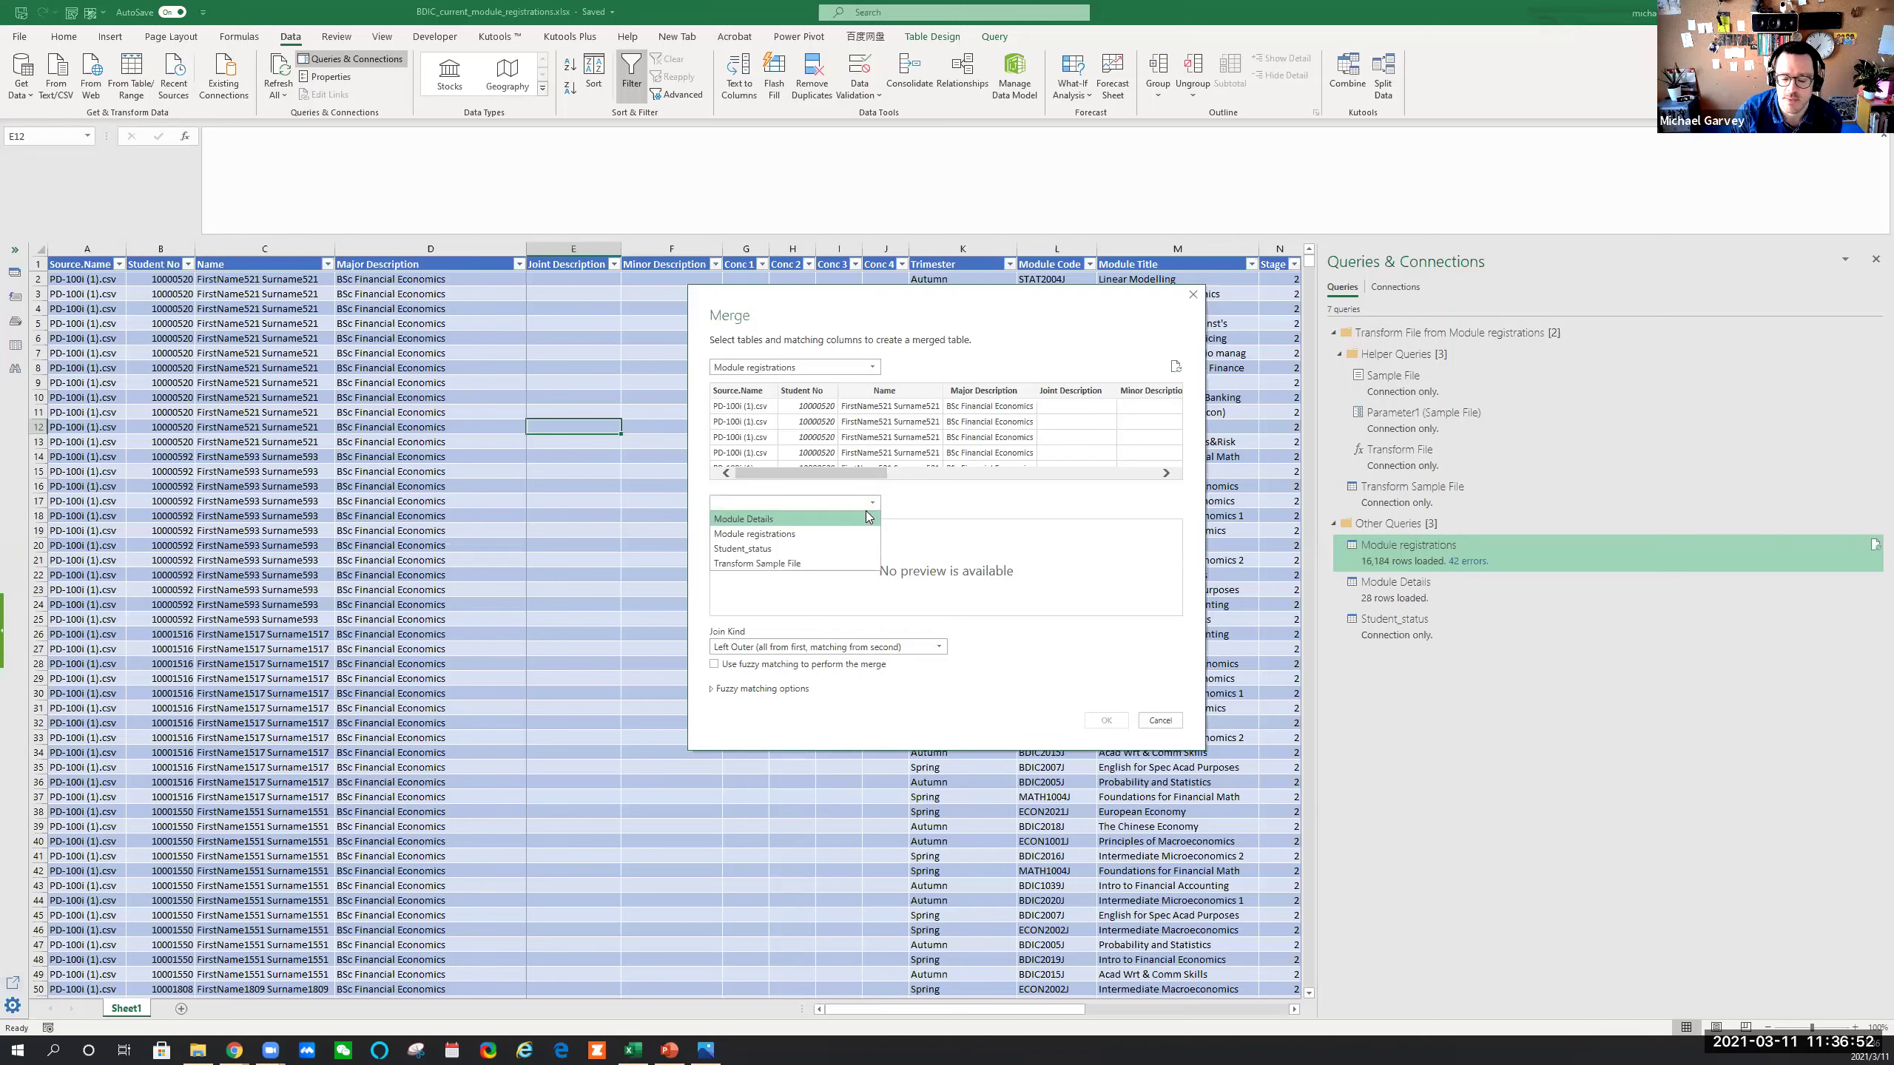
left_click(911, 509)
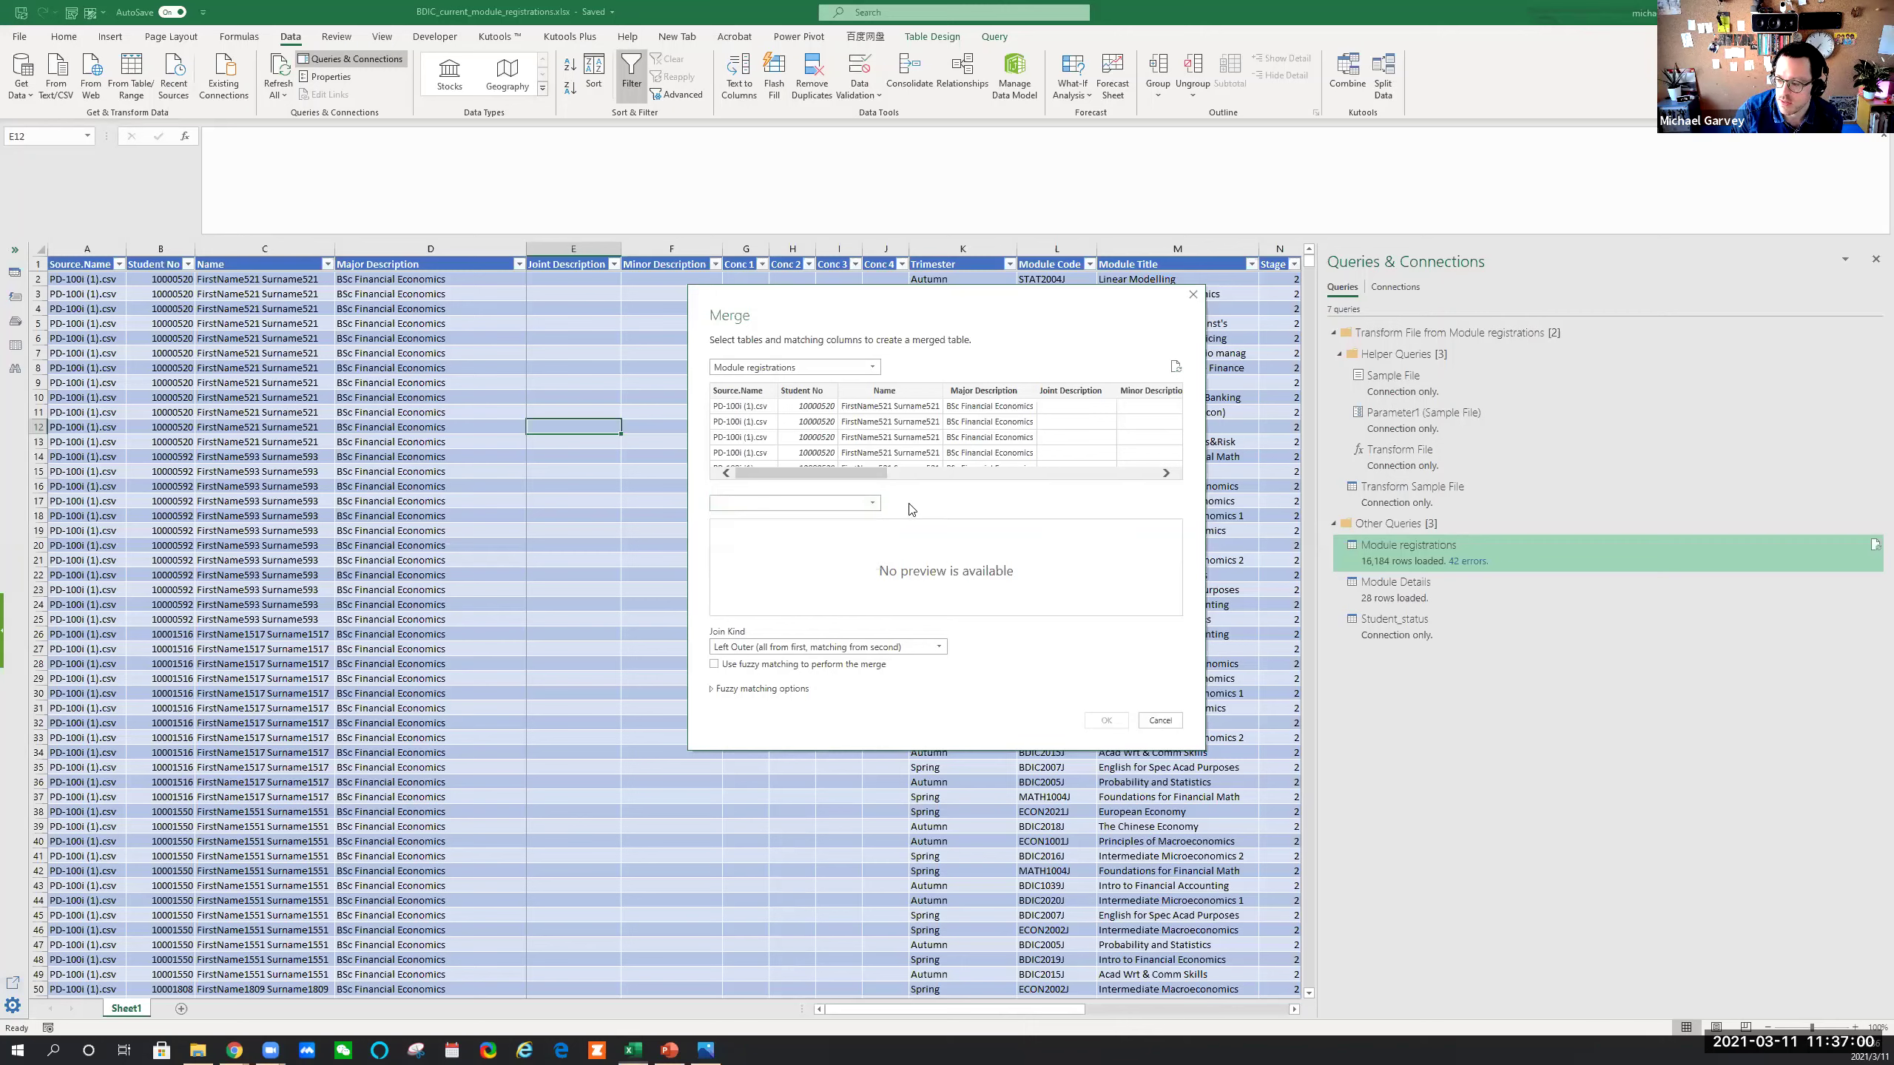
left_click(806, 389)
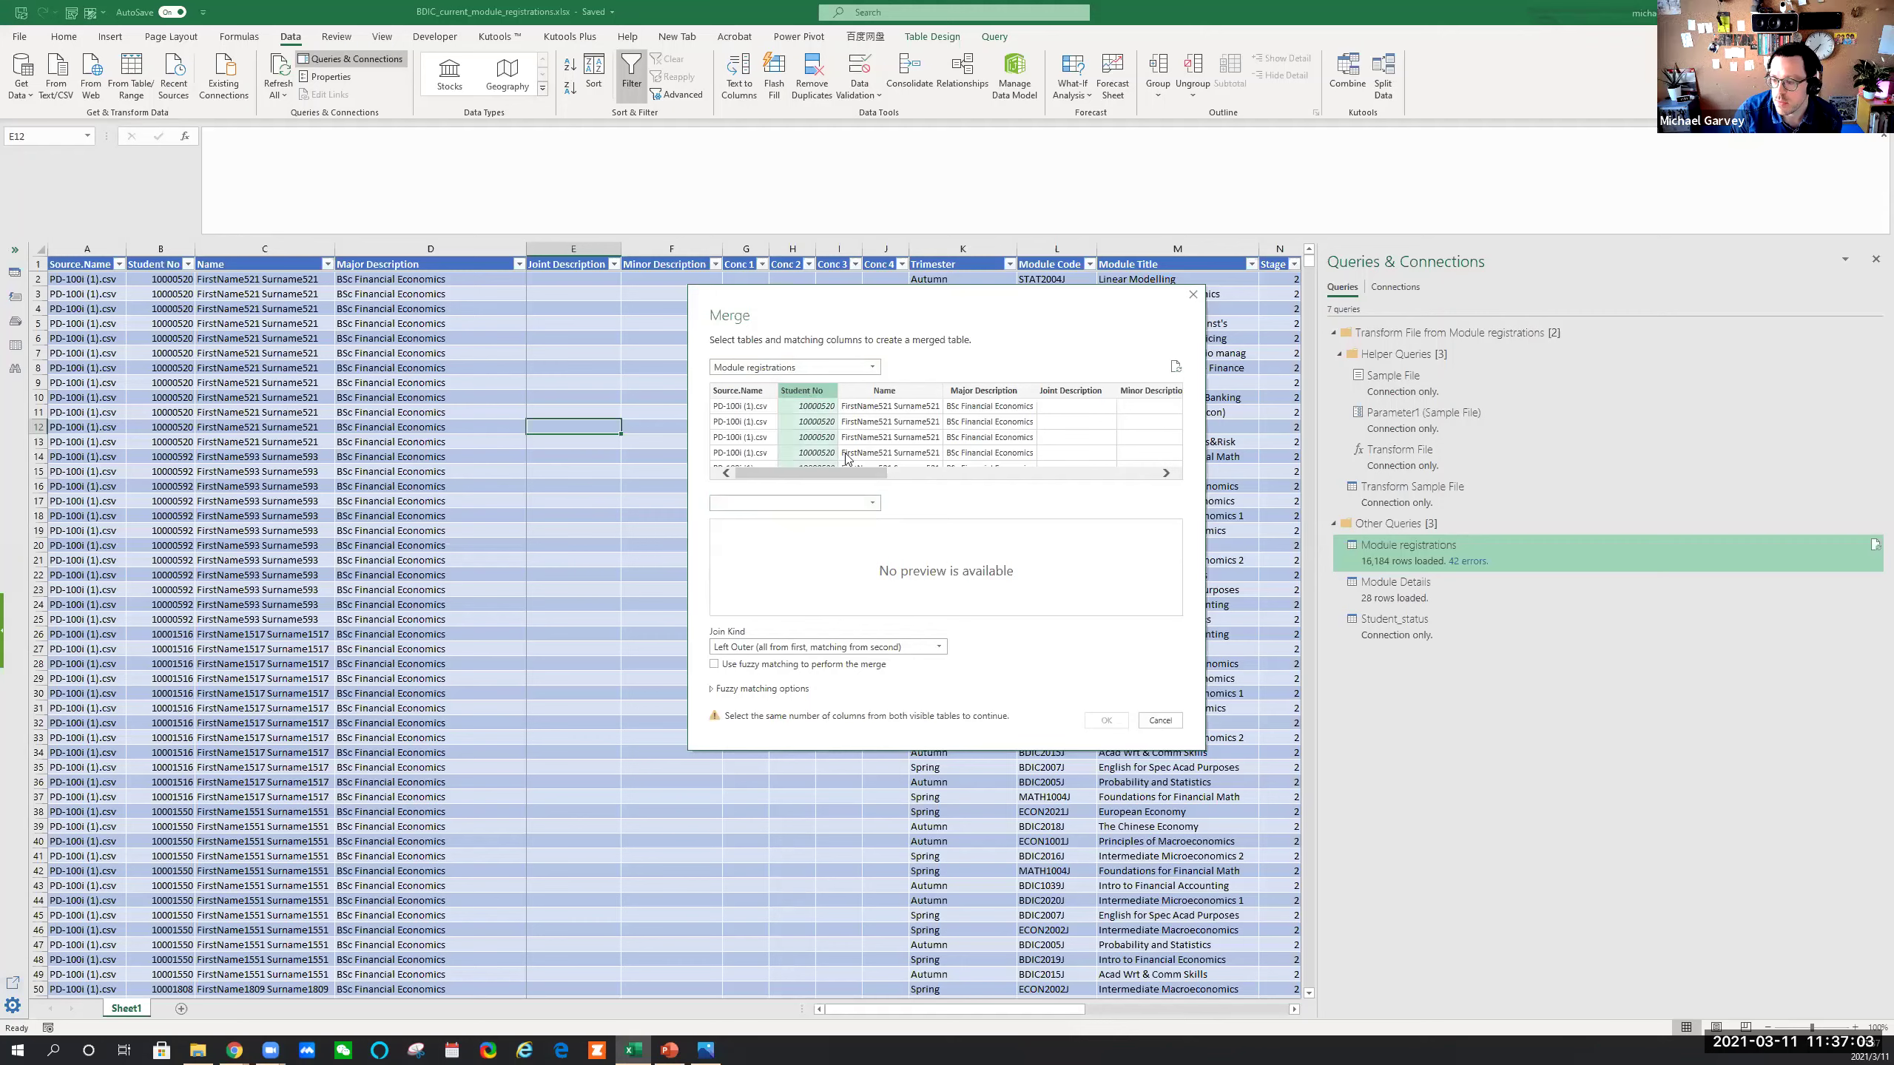
Merge in Student_status as the second table, matched on Student ID with a Left Outer join
left_click(858, 509)
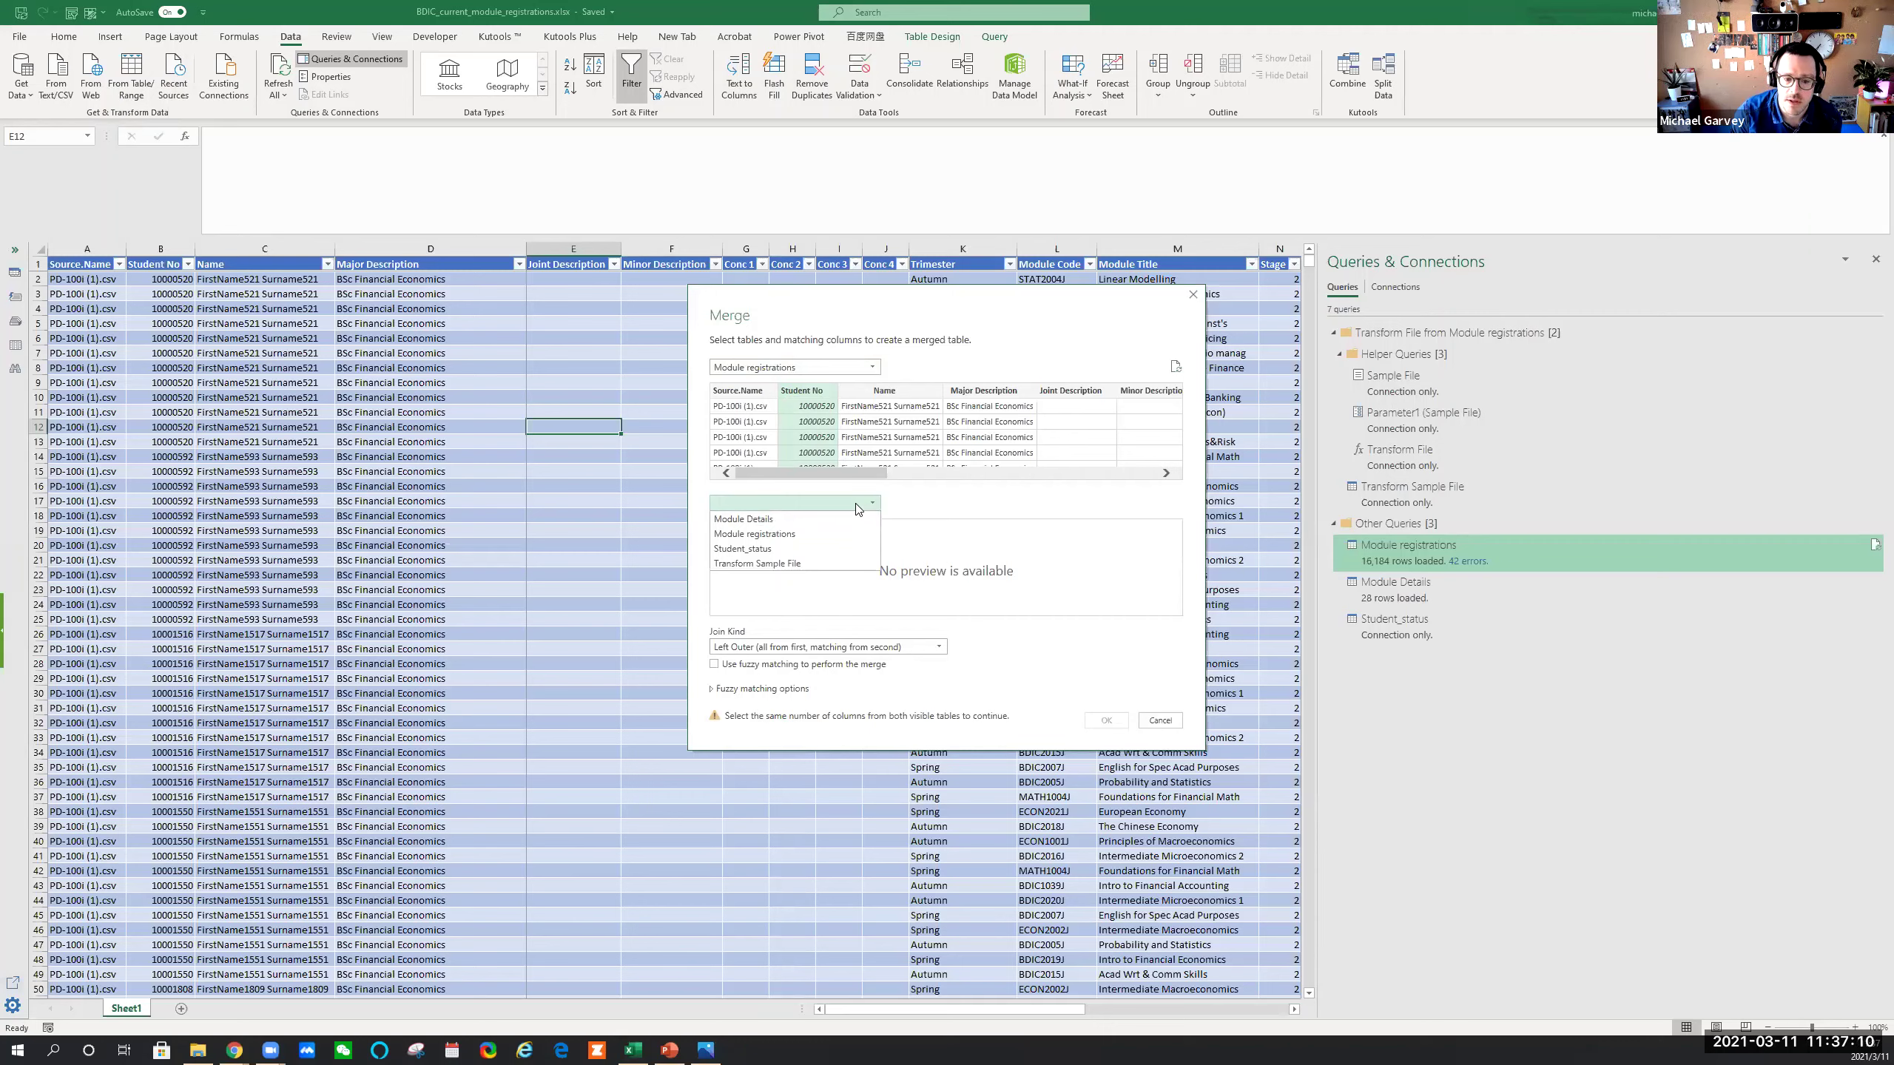
left_click(778, 550)
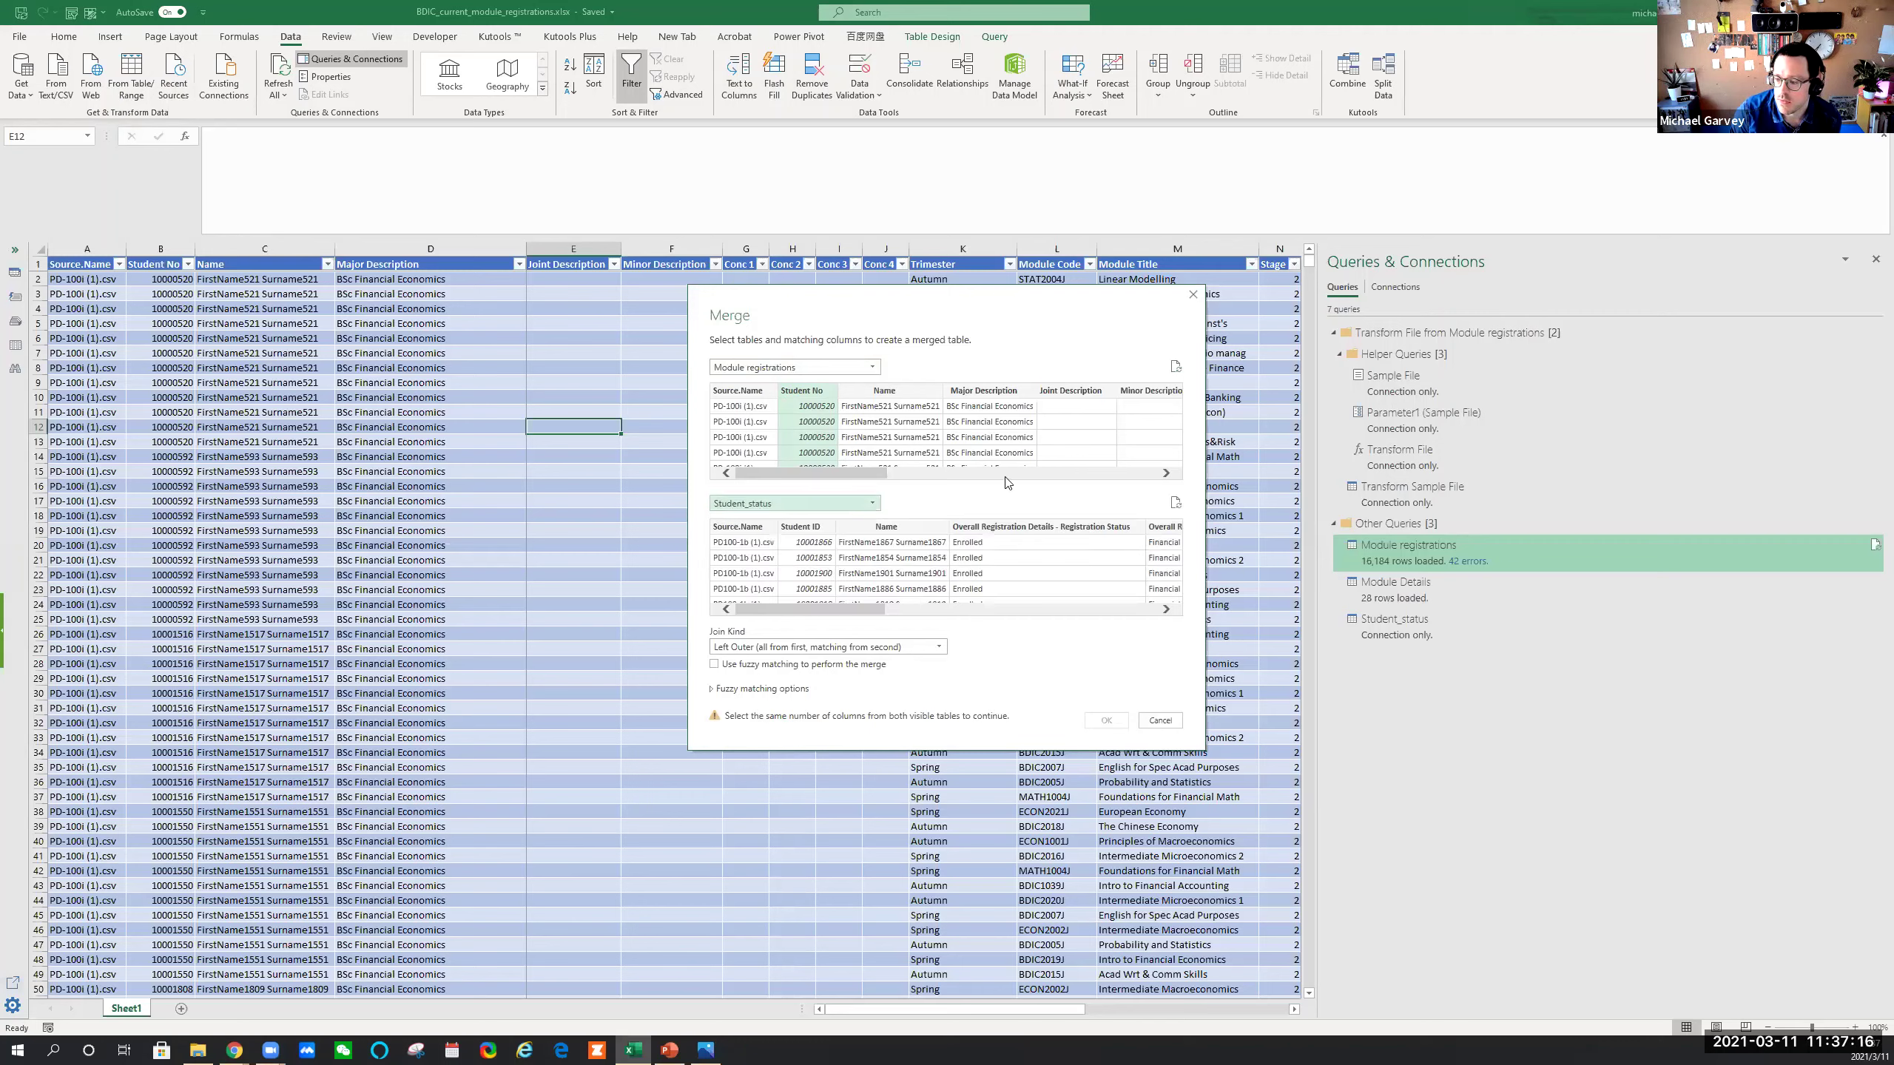
left_click(787, 525)
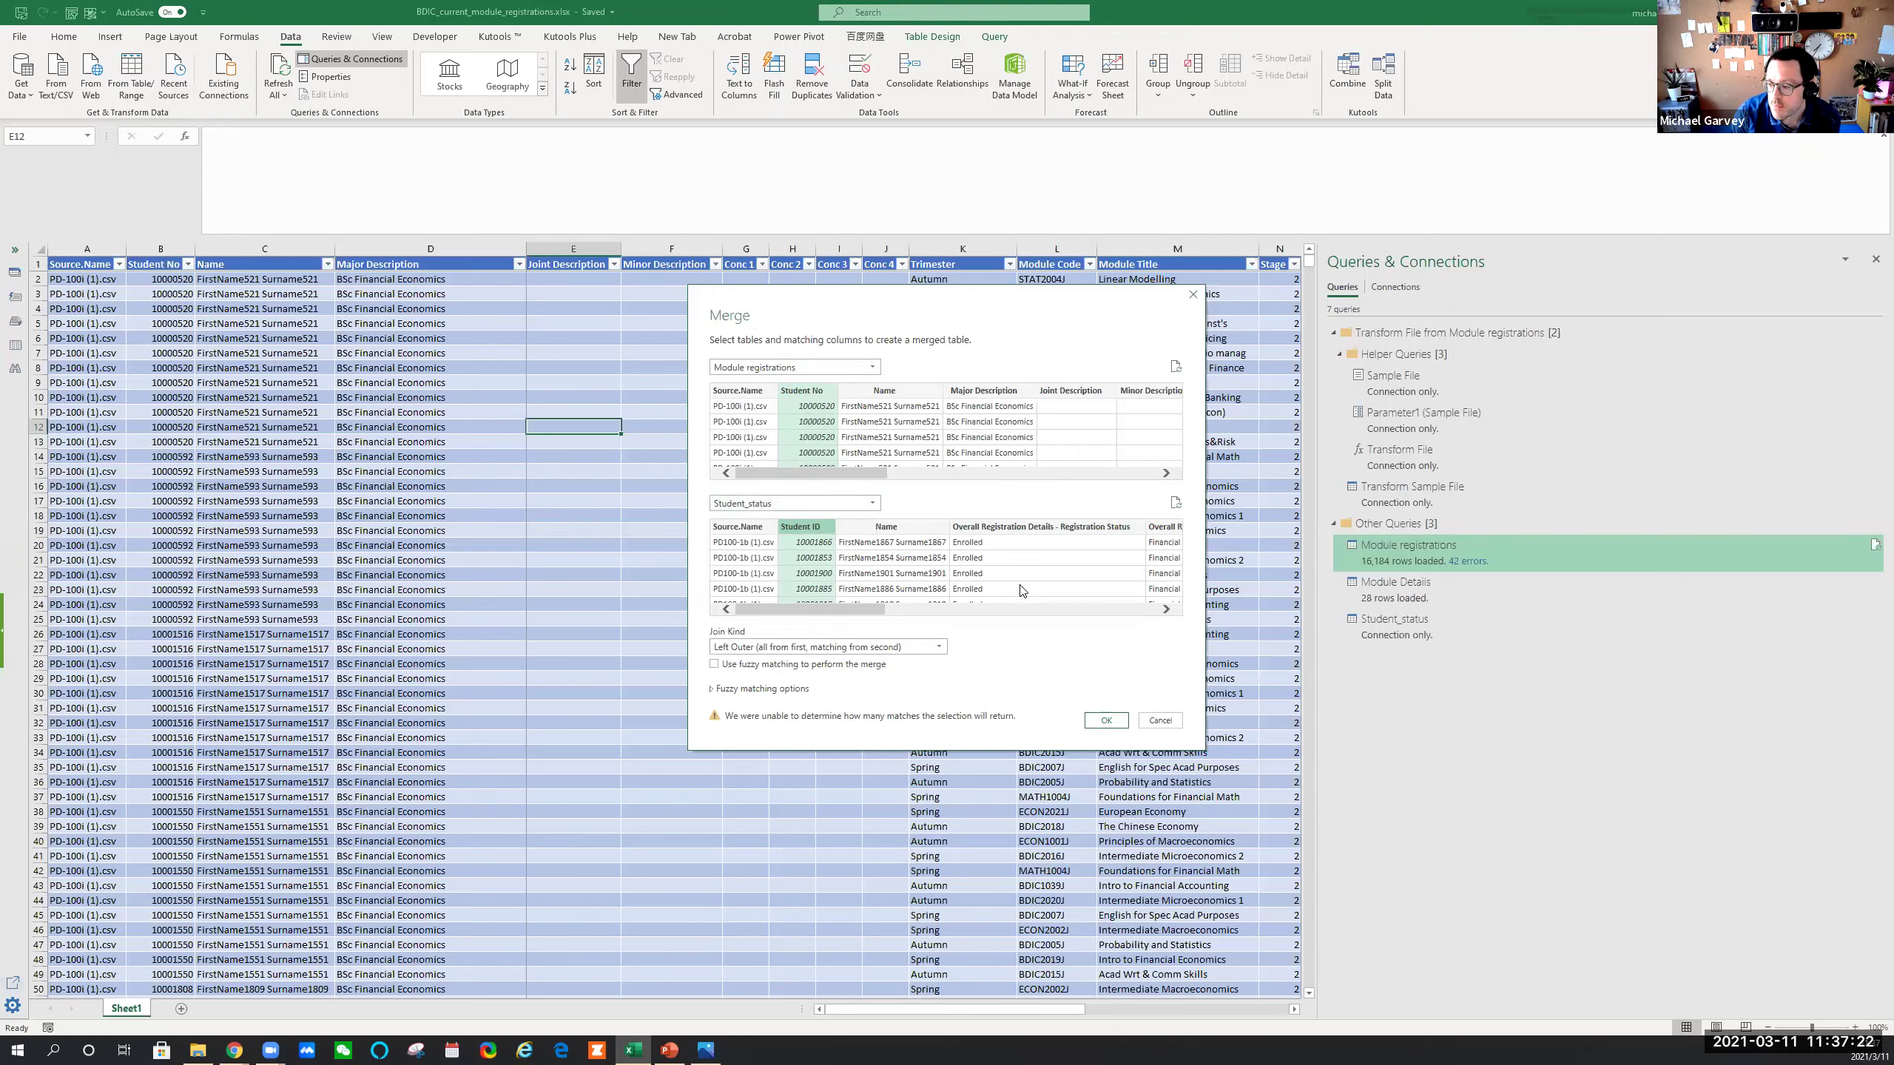
left_click(1107, 721)
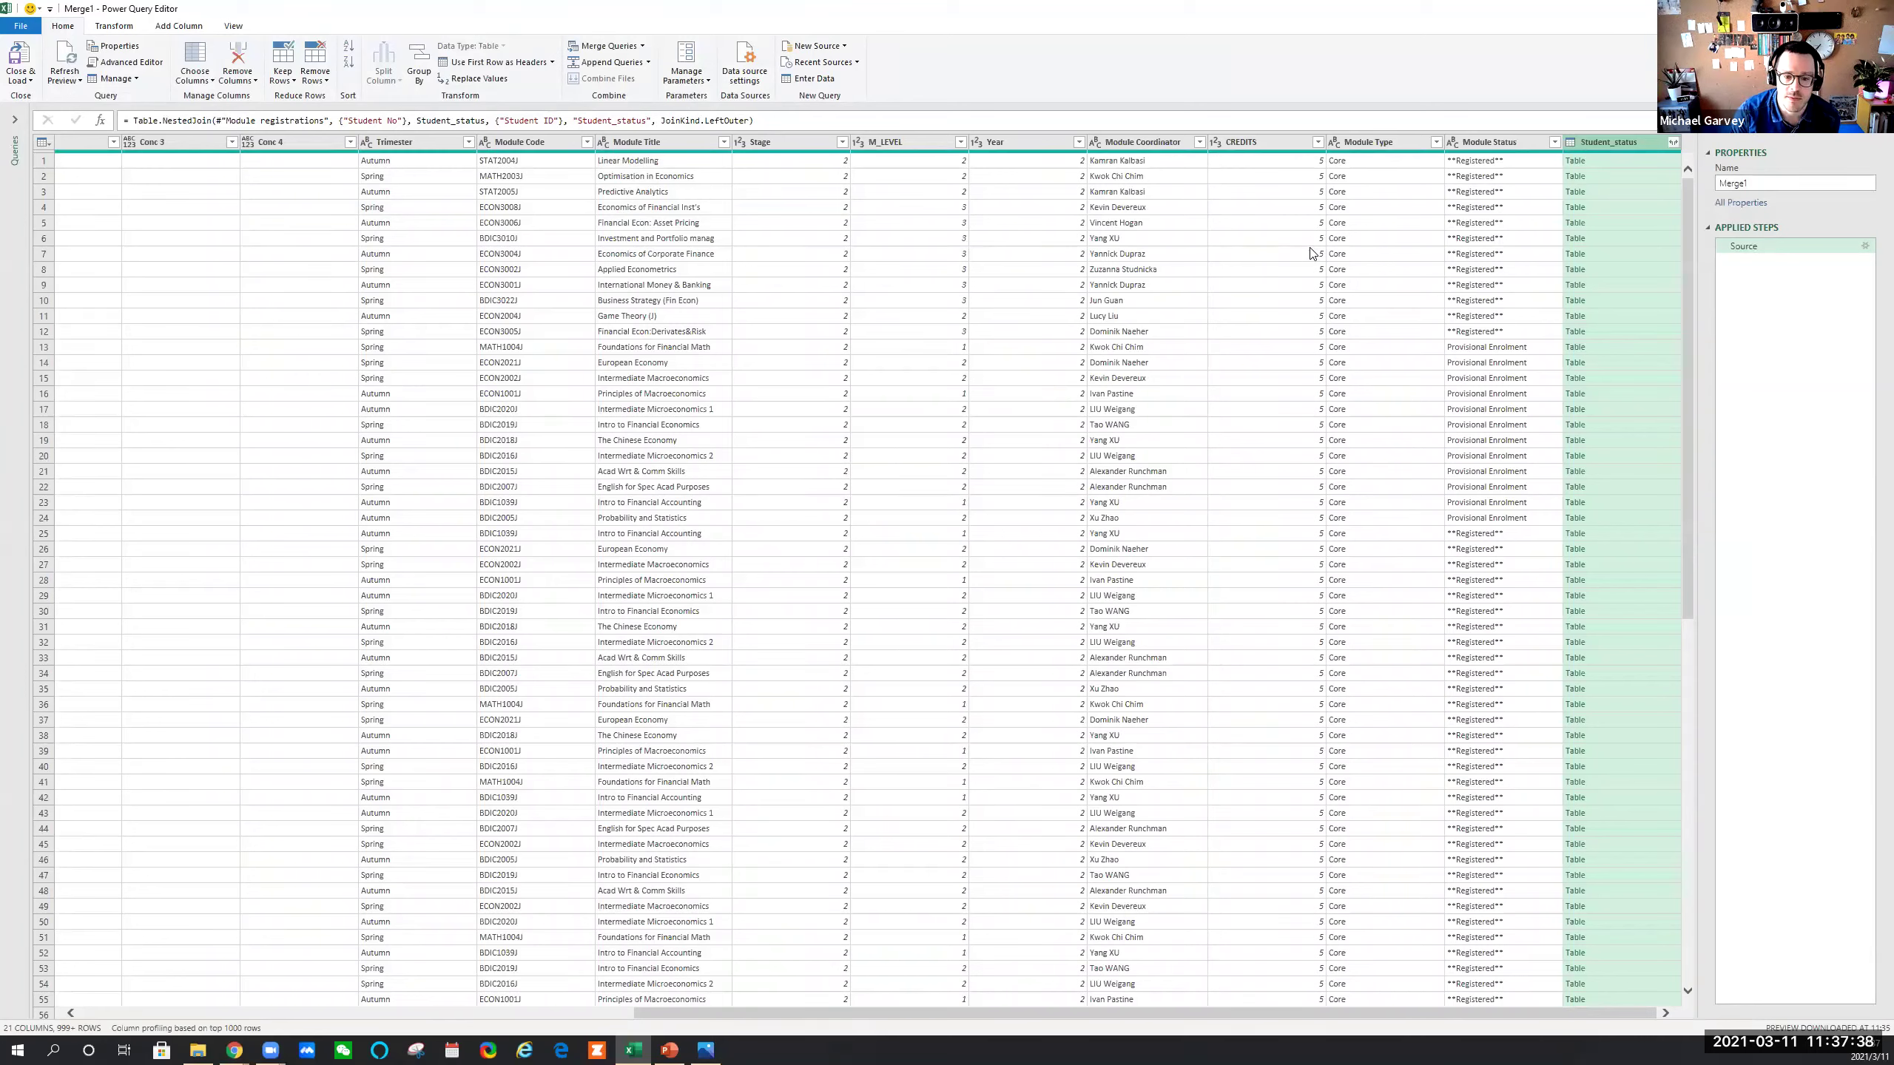
Expand only Overall Registration Details - Registration Status from the Student_status column without the original name prefix, and move it to the beginning
left_click(1674, 142)
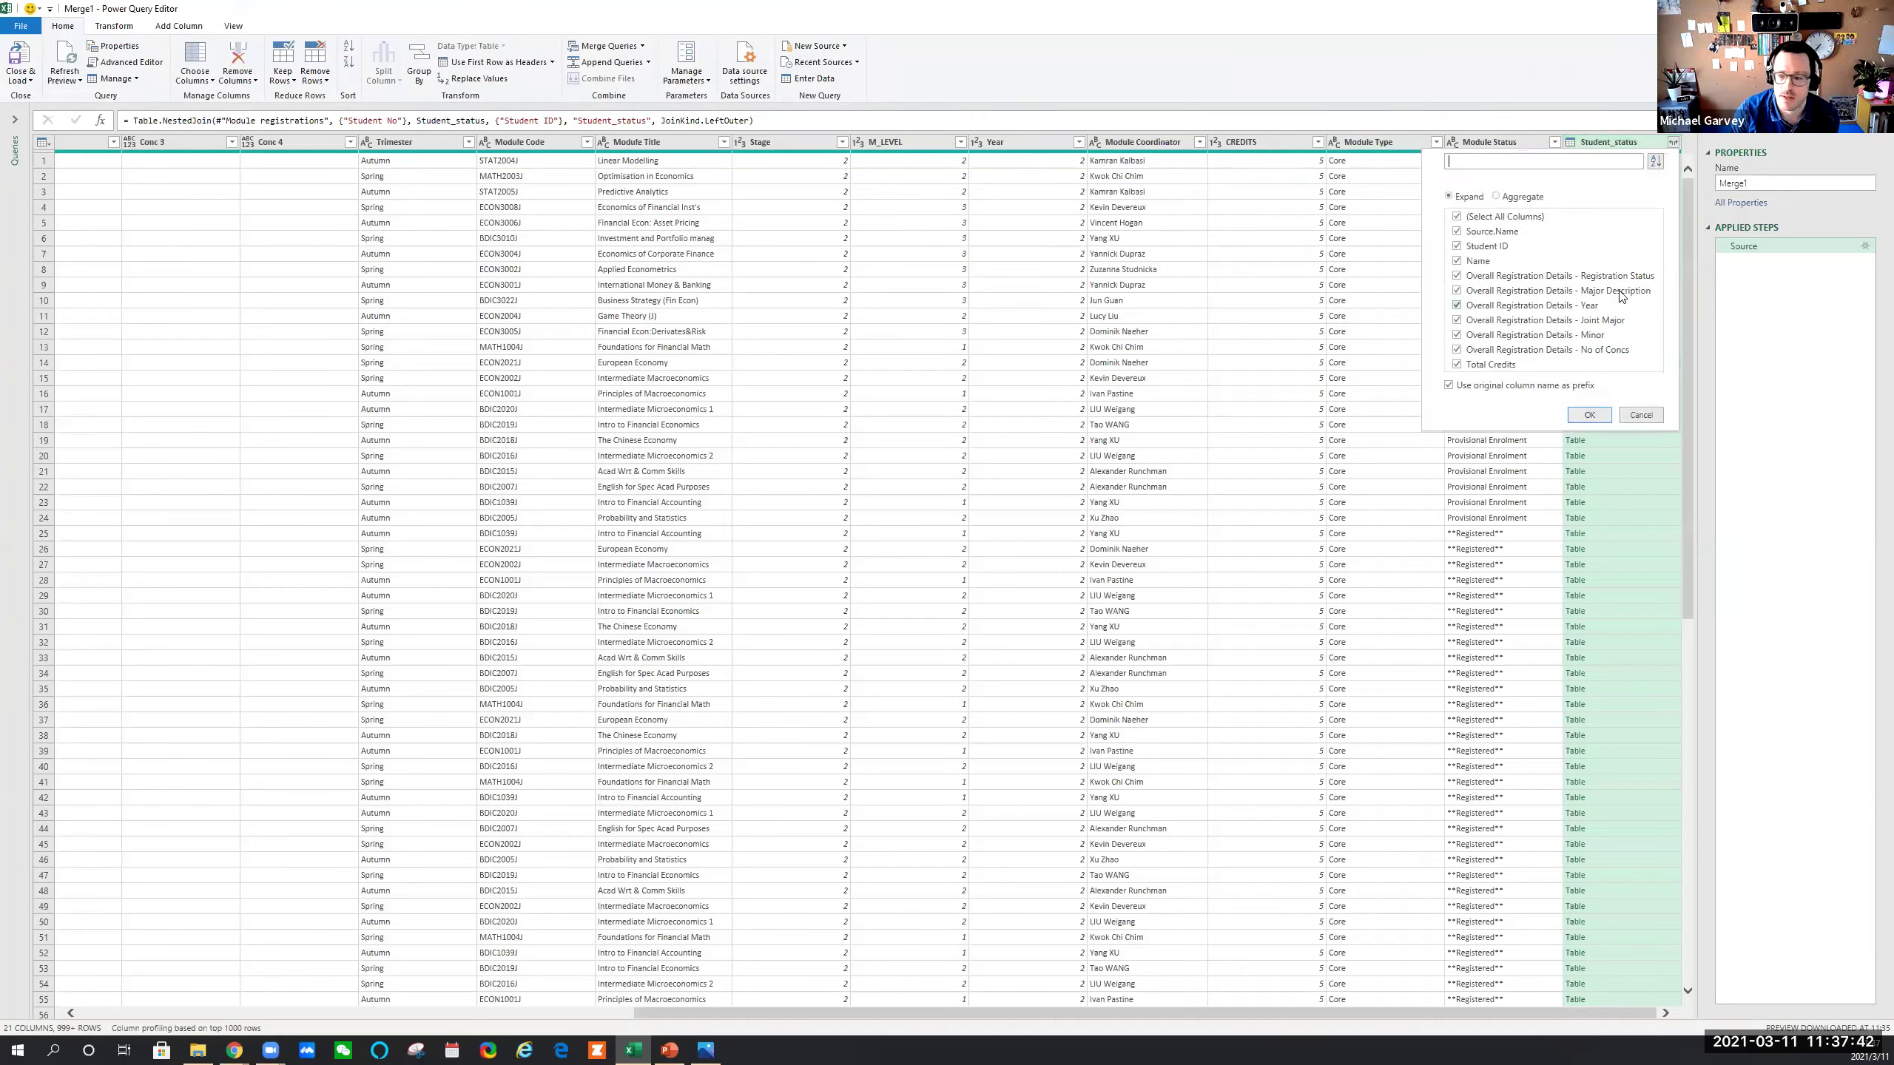
left_click(1488, 384)
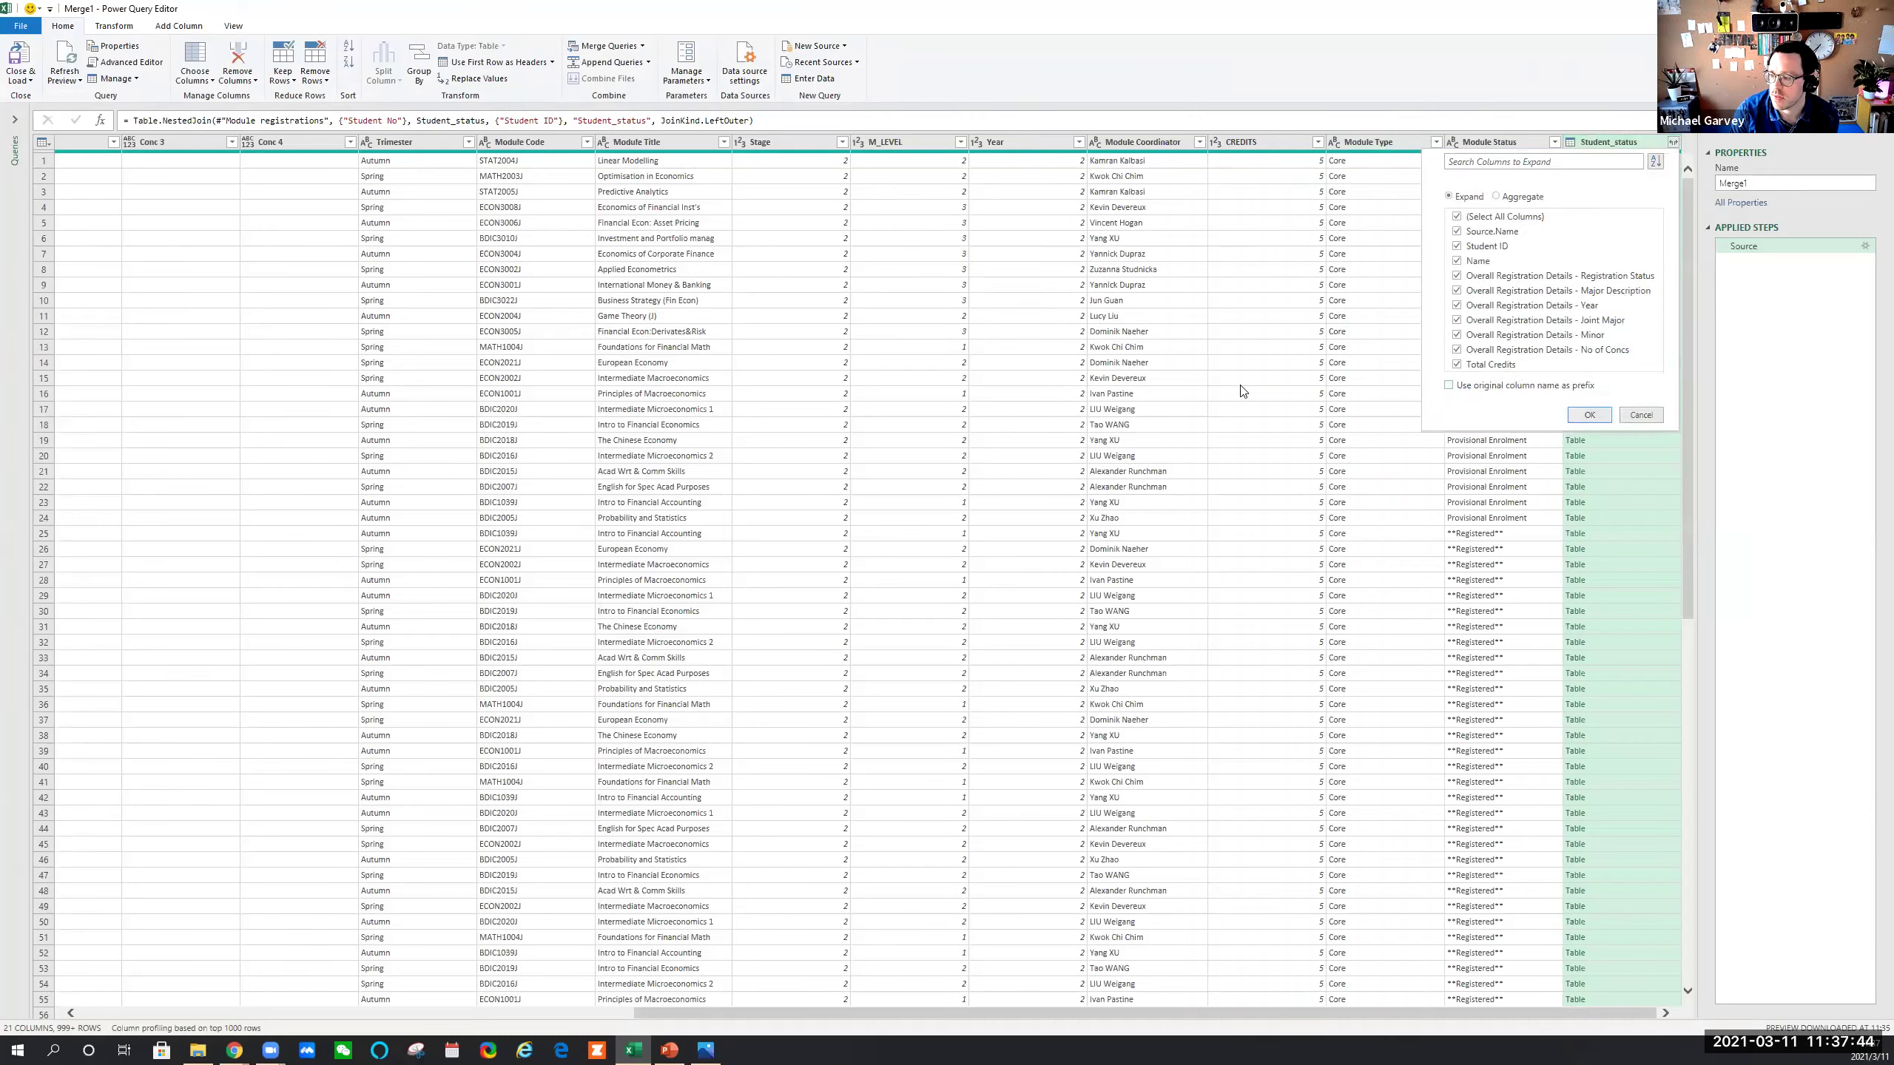
left_click(1481, 217)
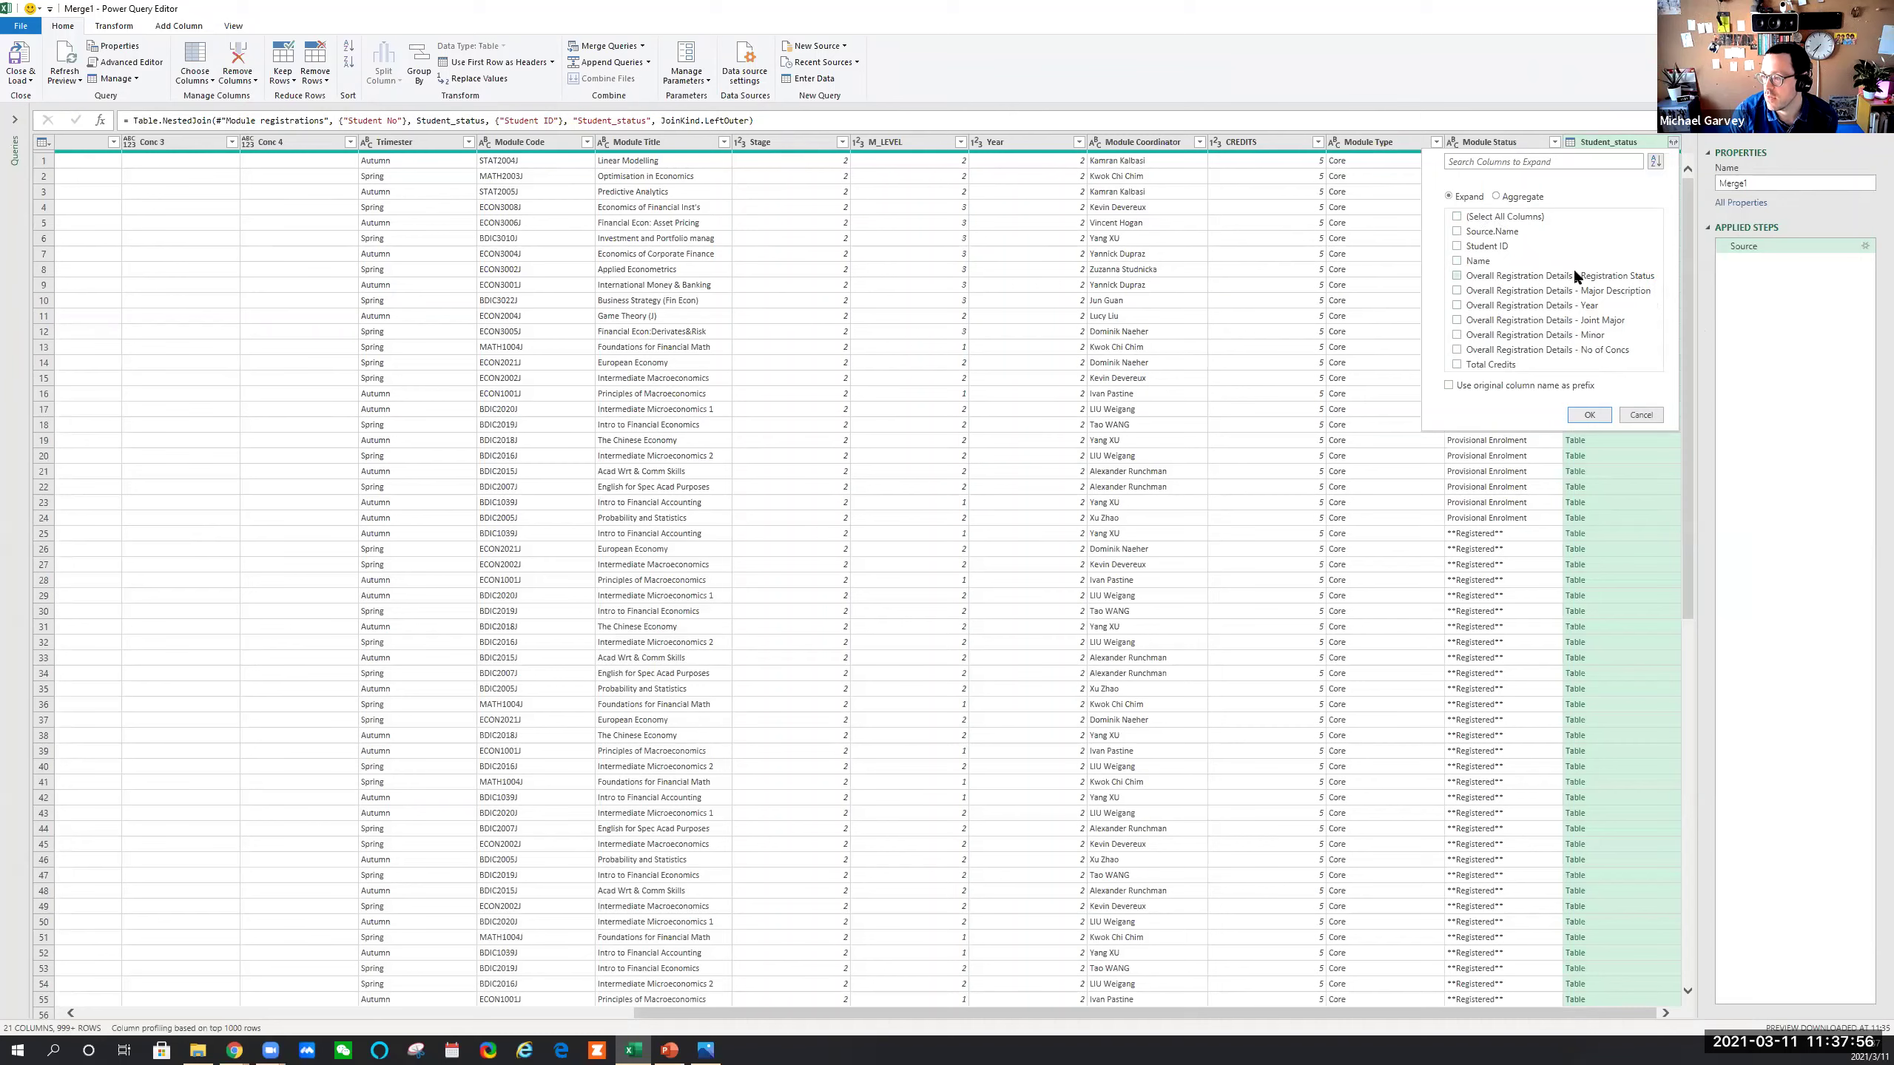
left_click(1476, 276)
left_click(1480, 310)
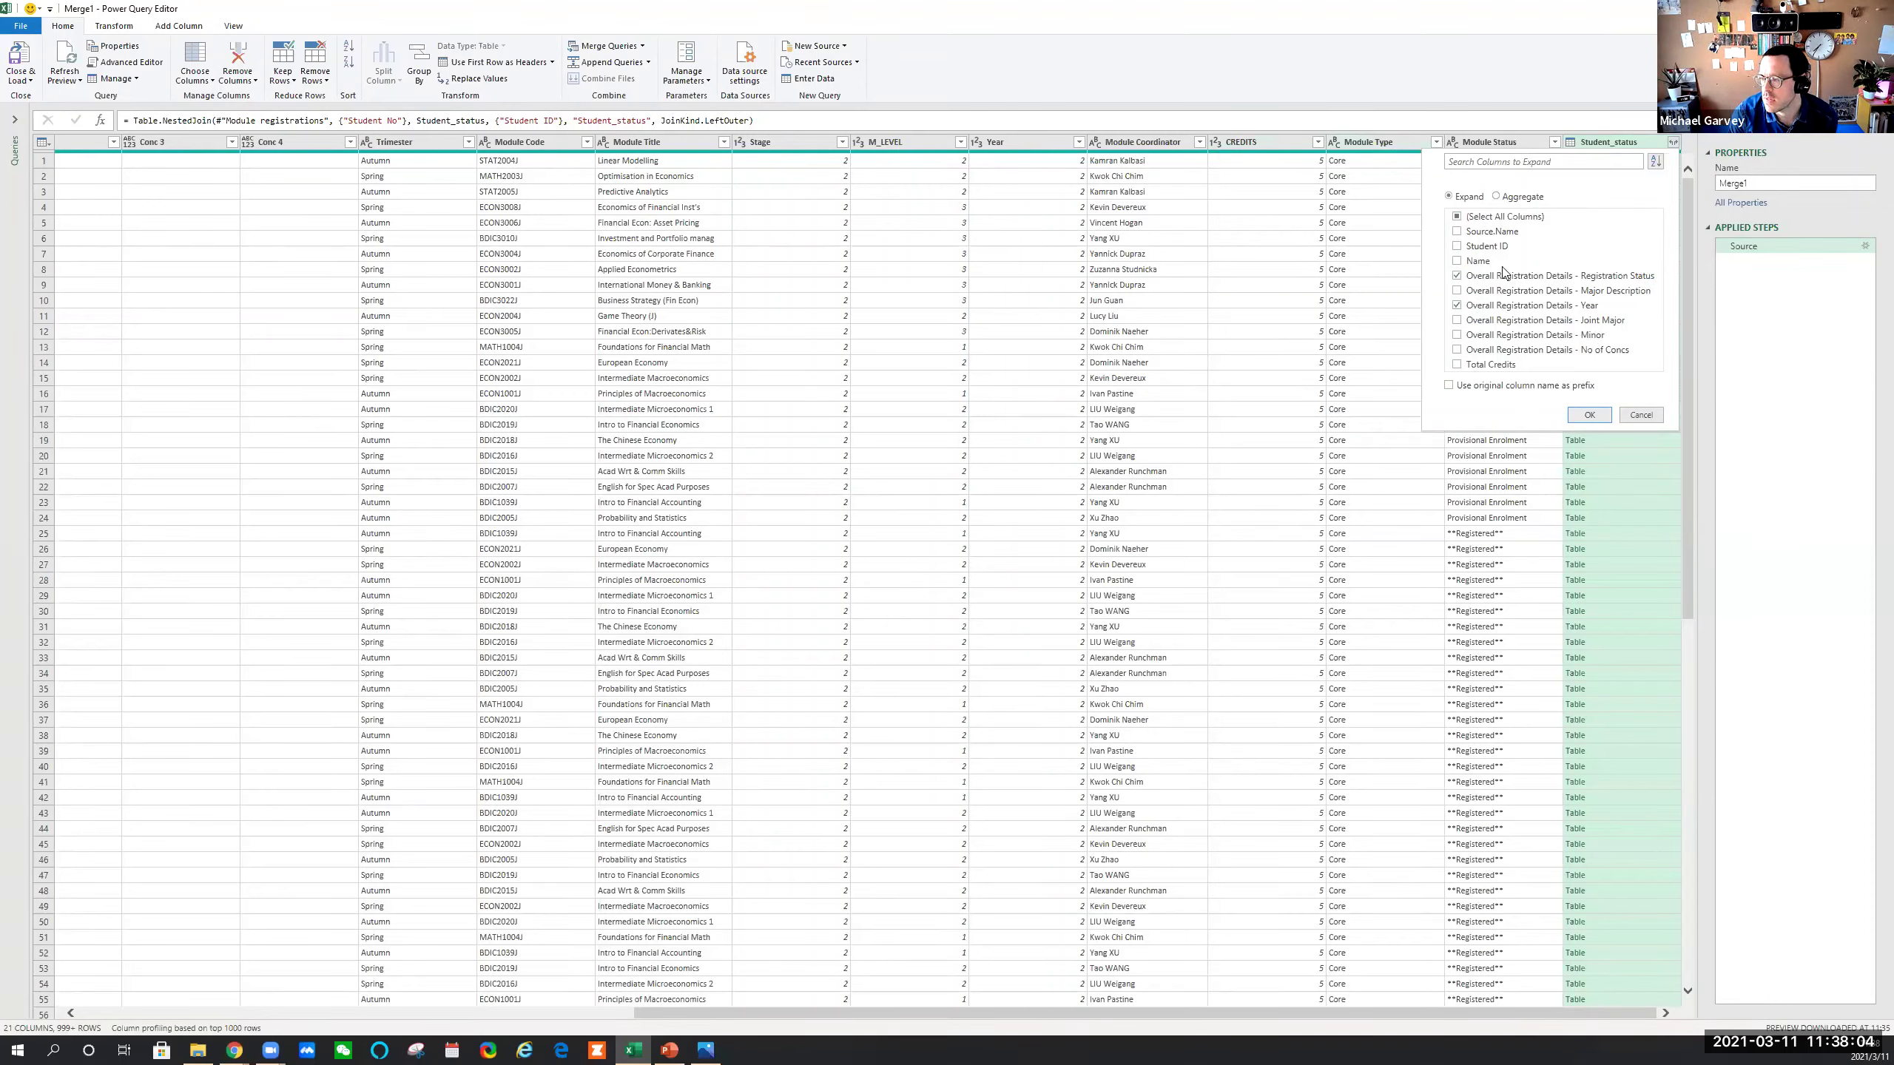
left_click(1470, 305)
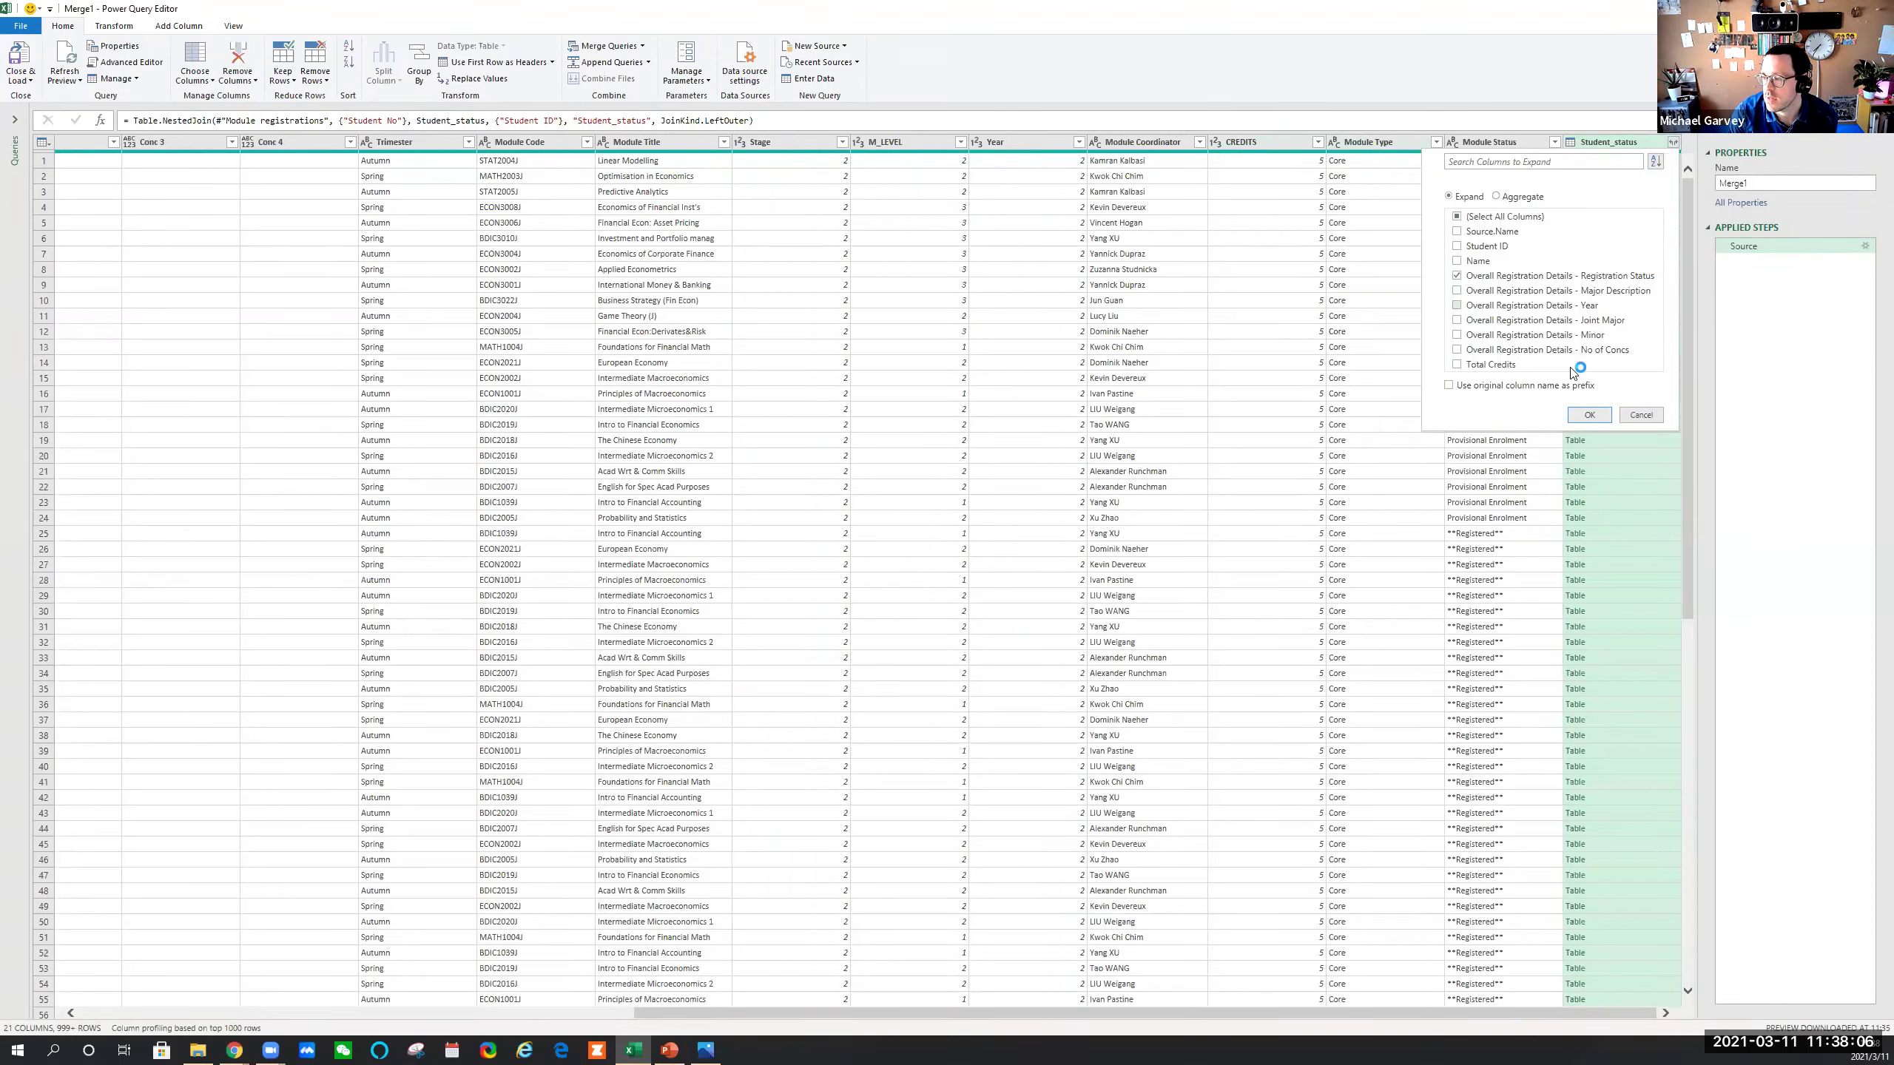
left_click(1591, 415)
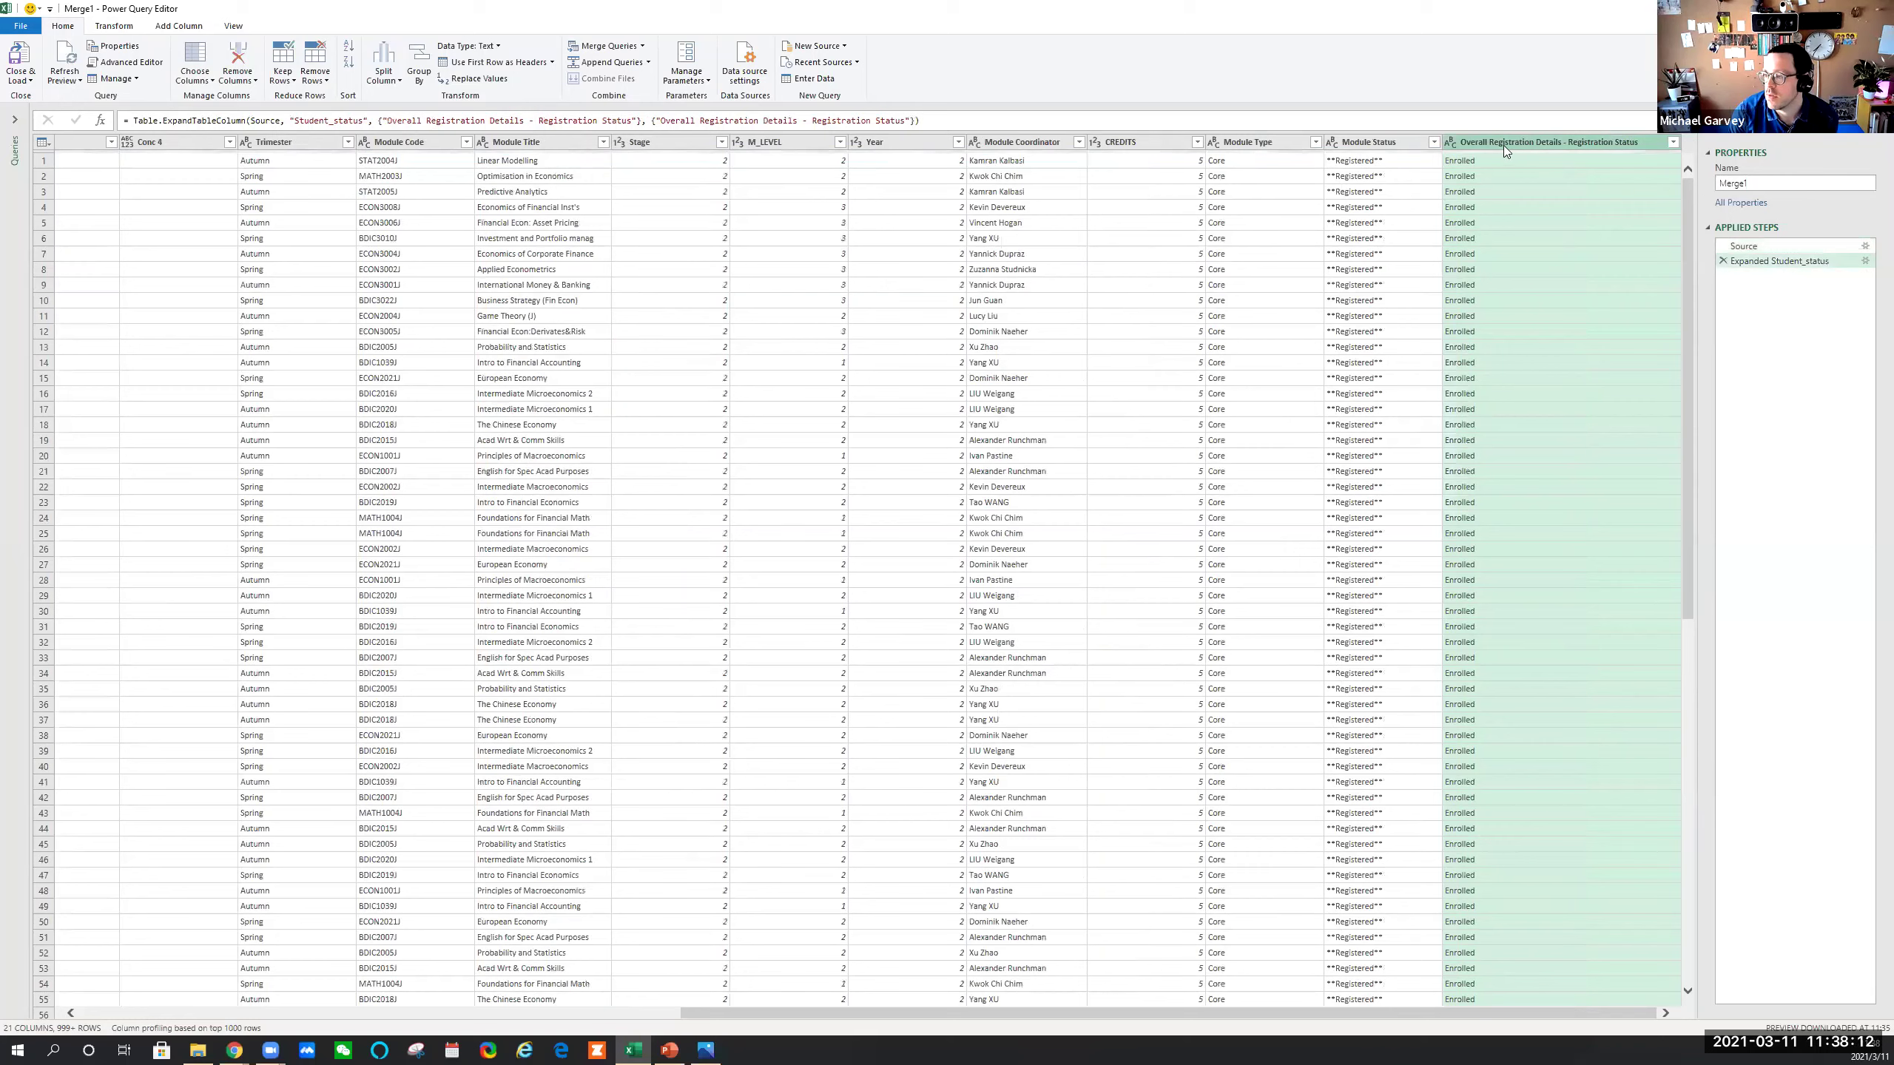
right_click(1505, 142)
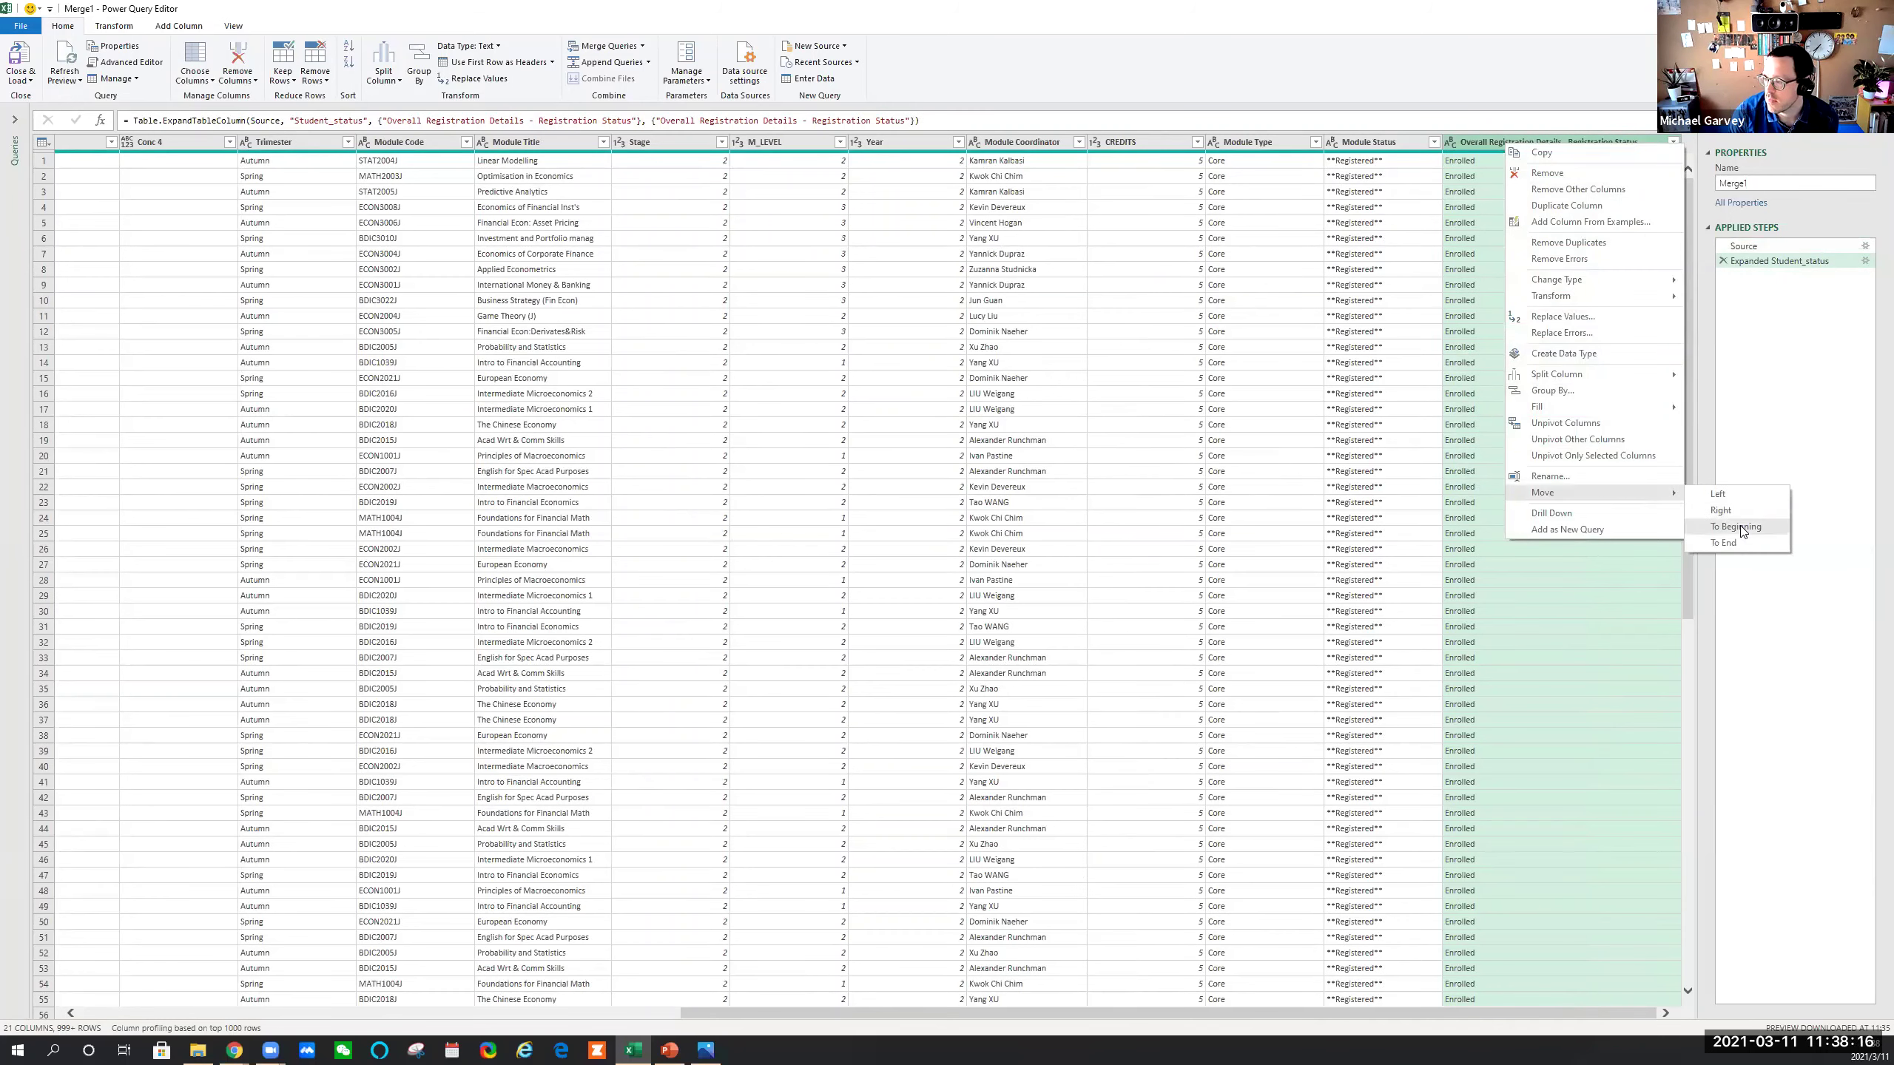
left_click(1737, 527)
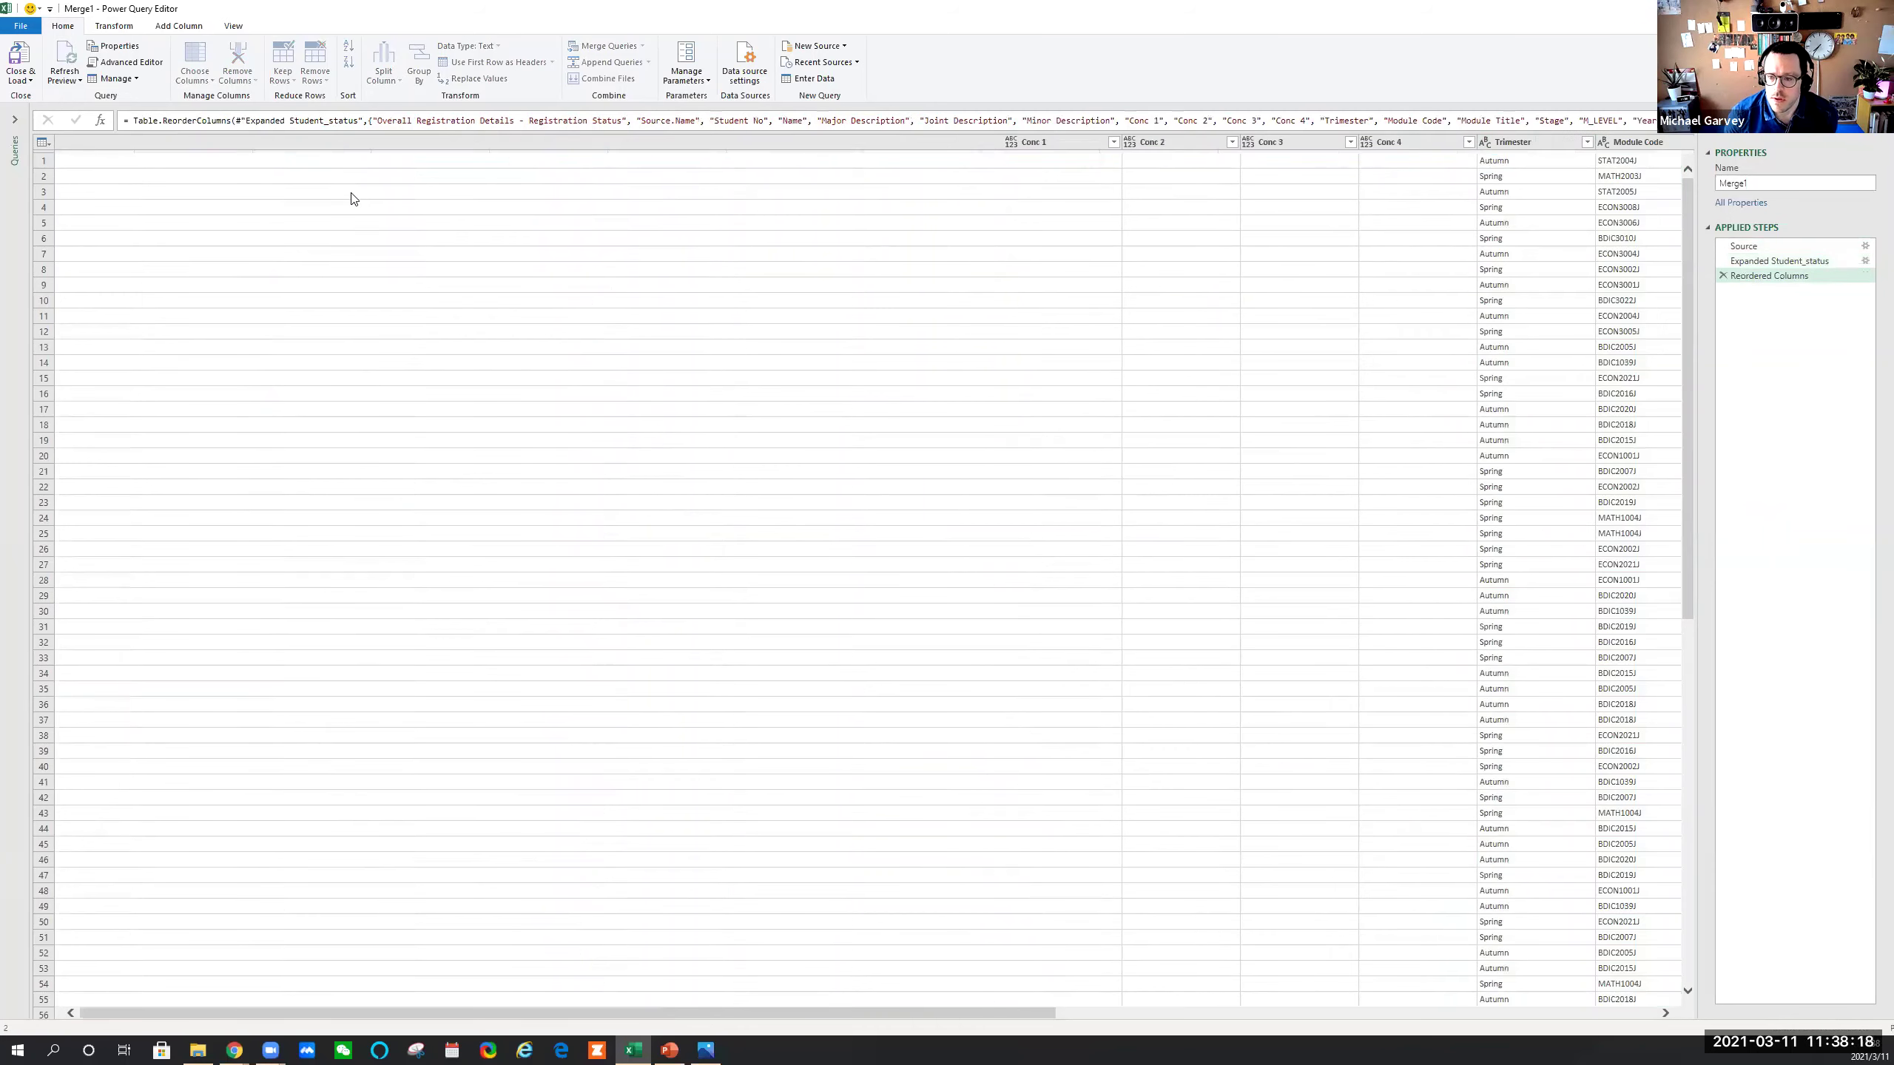
Move the Overall Registration Details - Registration Status column to just after Major Description and remove the Source.Name column
left_click_drag(157, 138, 826, 155)
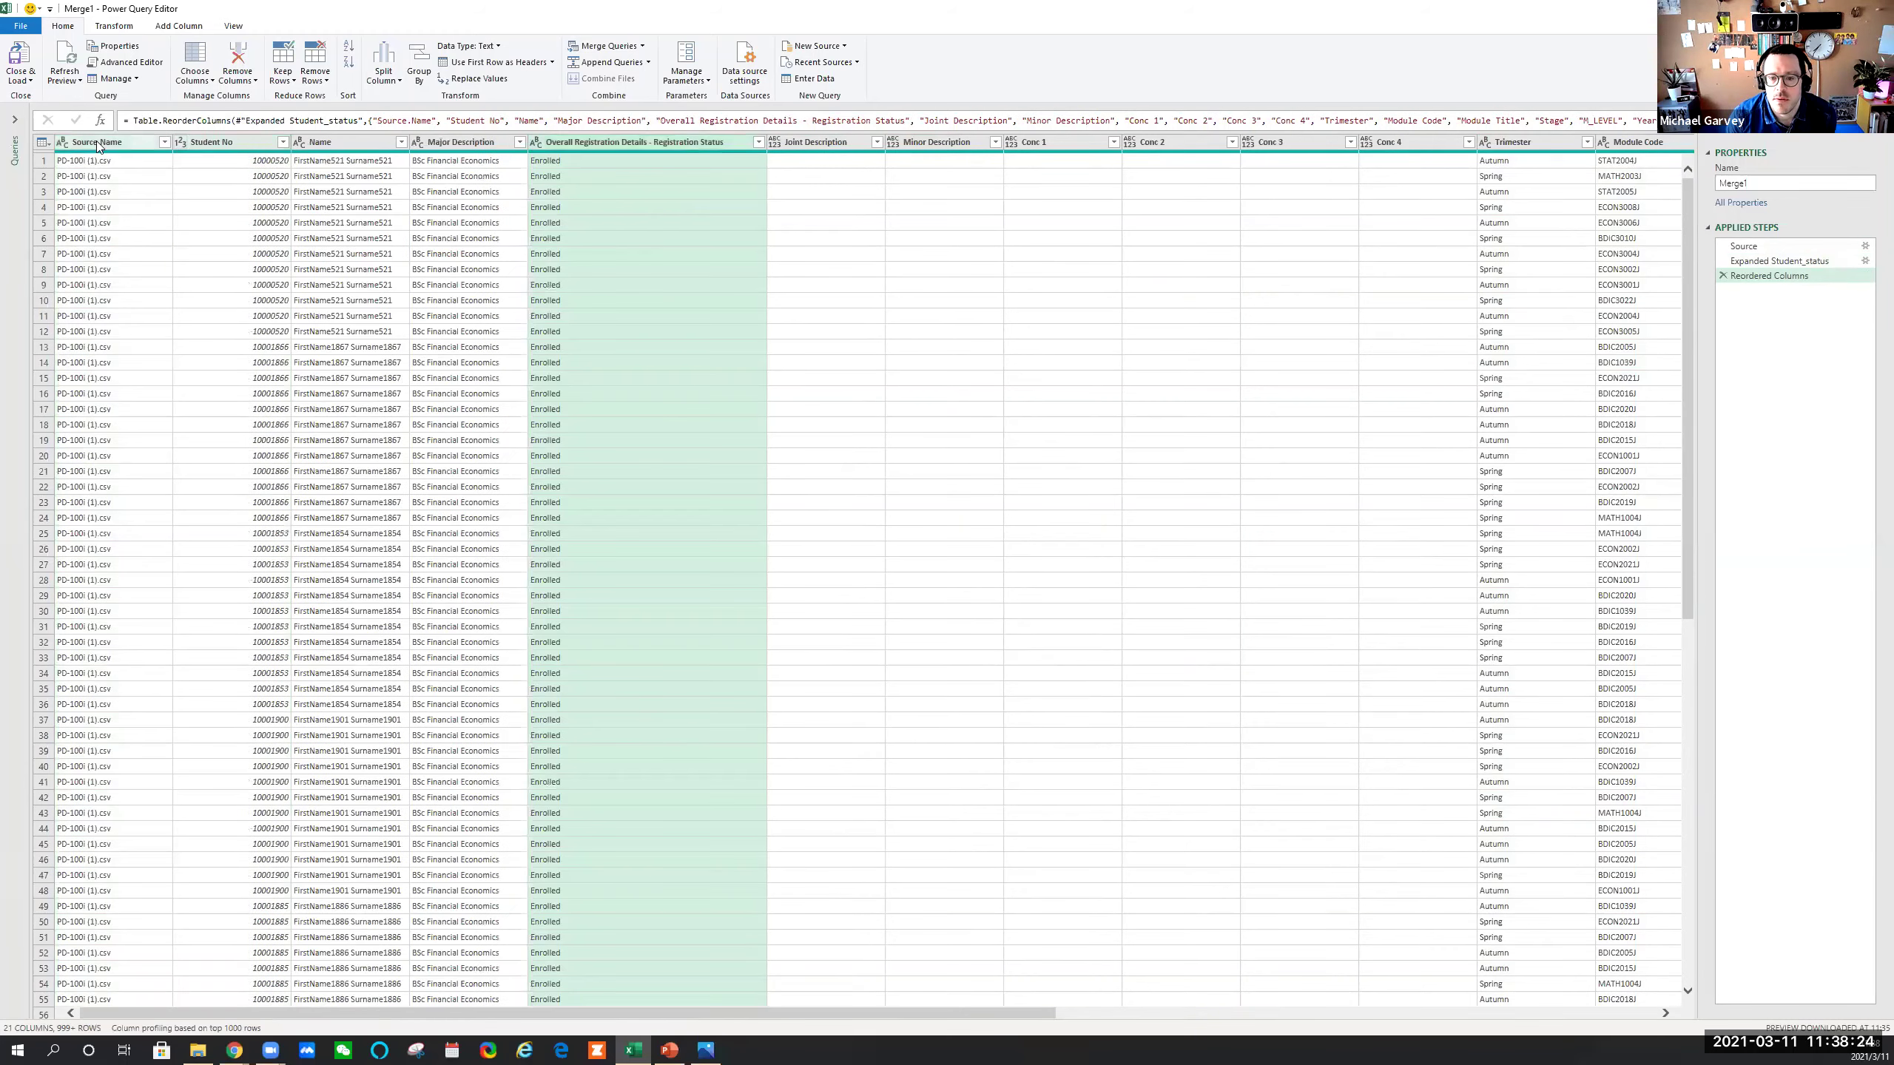
right_click(96, 141)
left_click(138, 172)
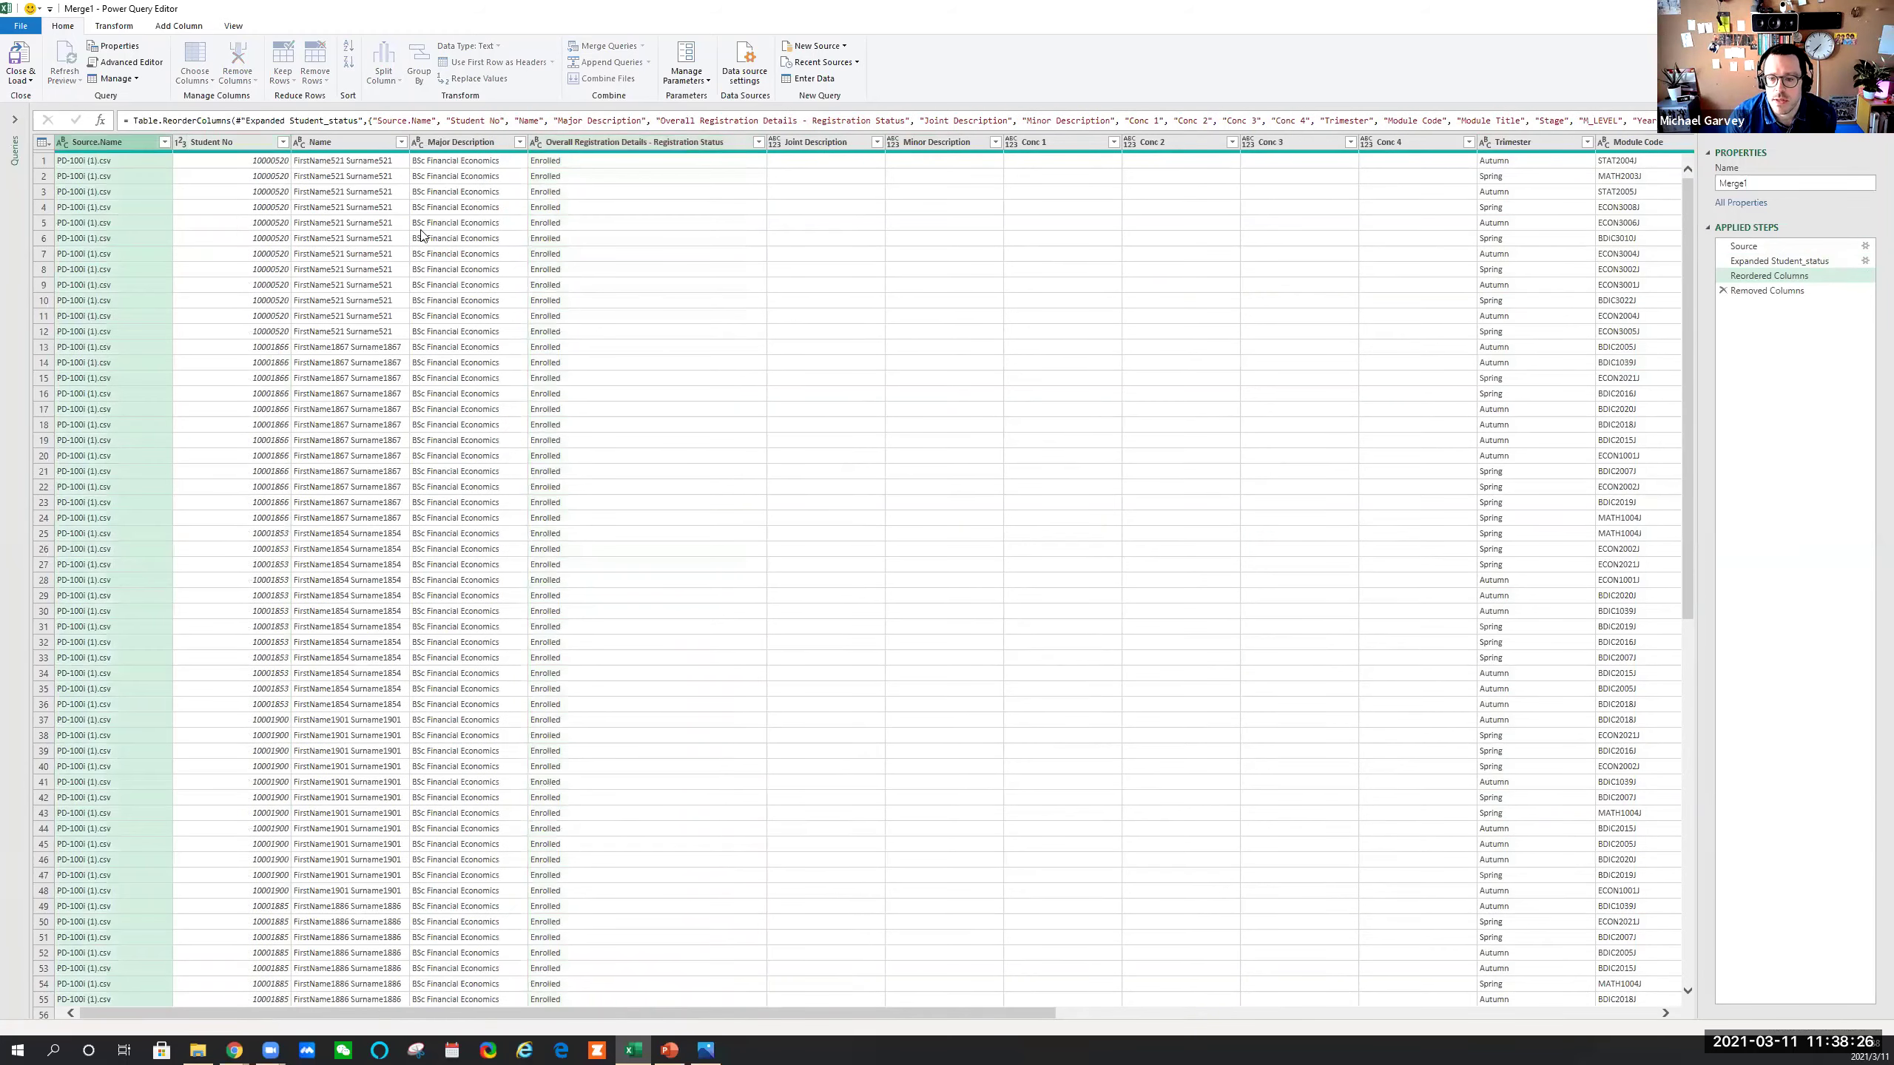
Remove all columns from Joint Description through Conc 4 from the merged query
left_click(693, 146)
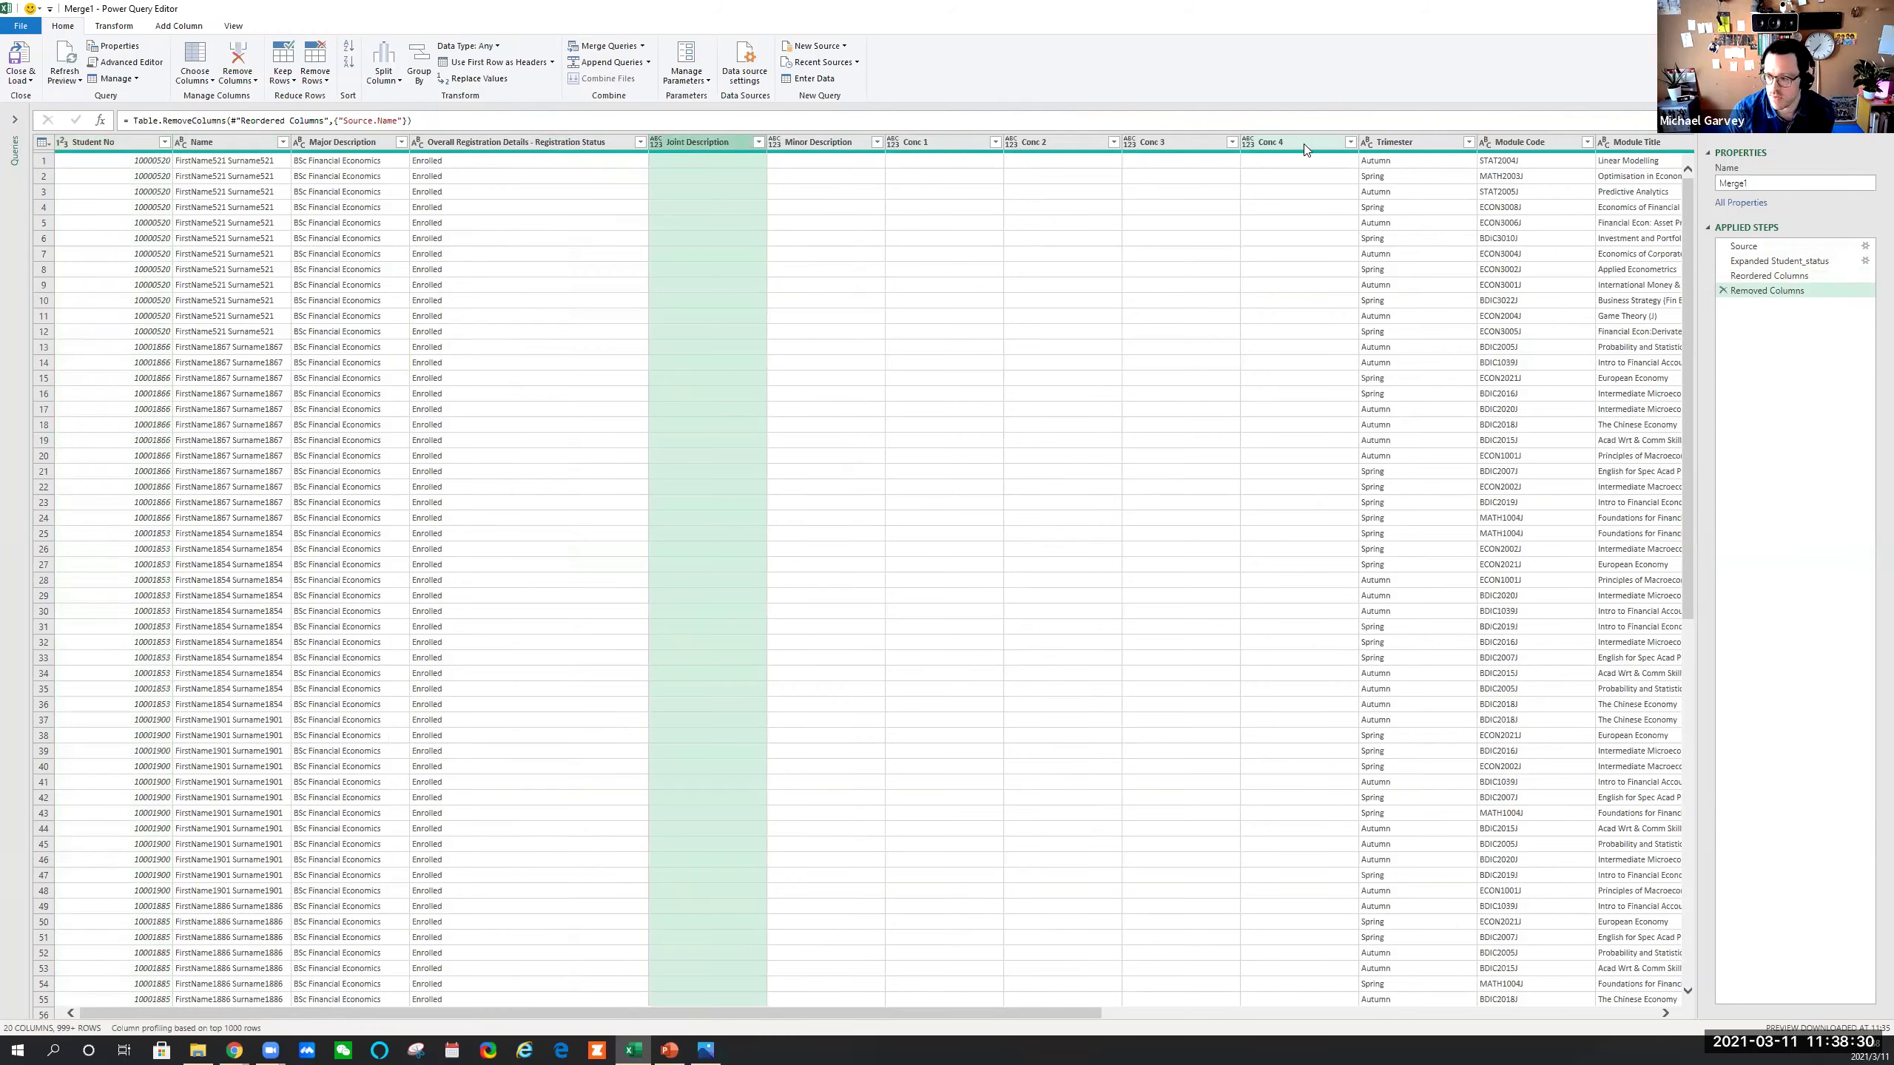
left_click(1305, 143, "shift")
right_click(1304, 146)
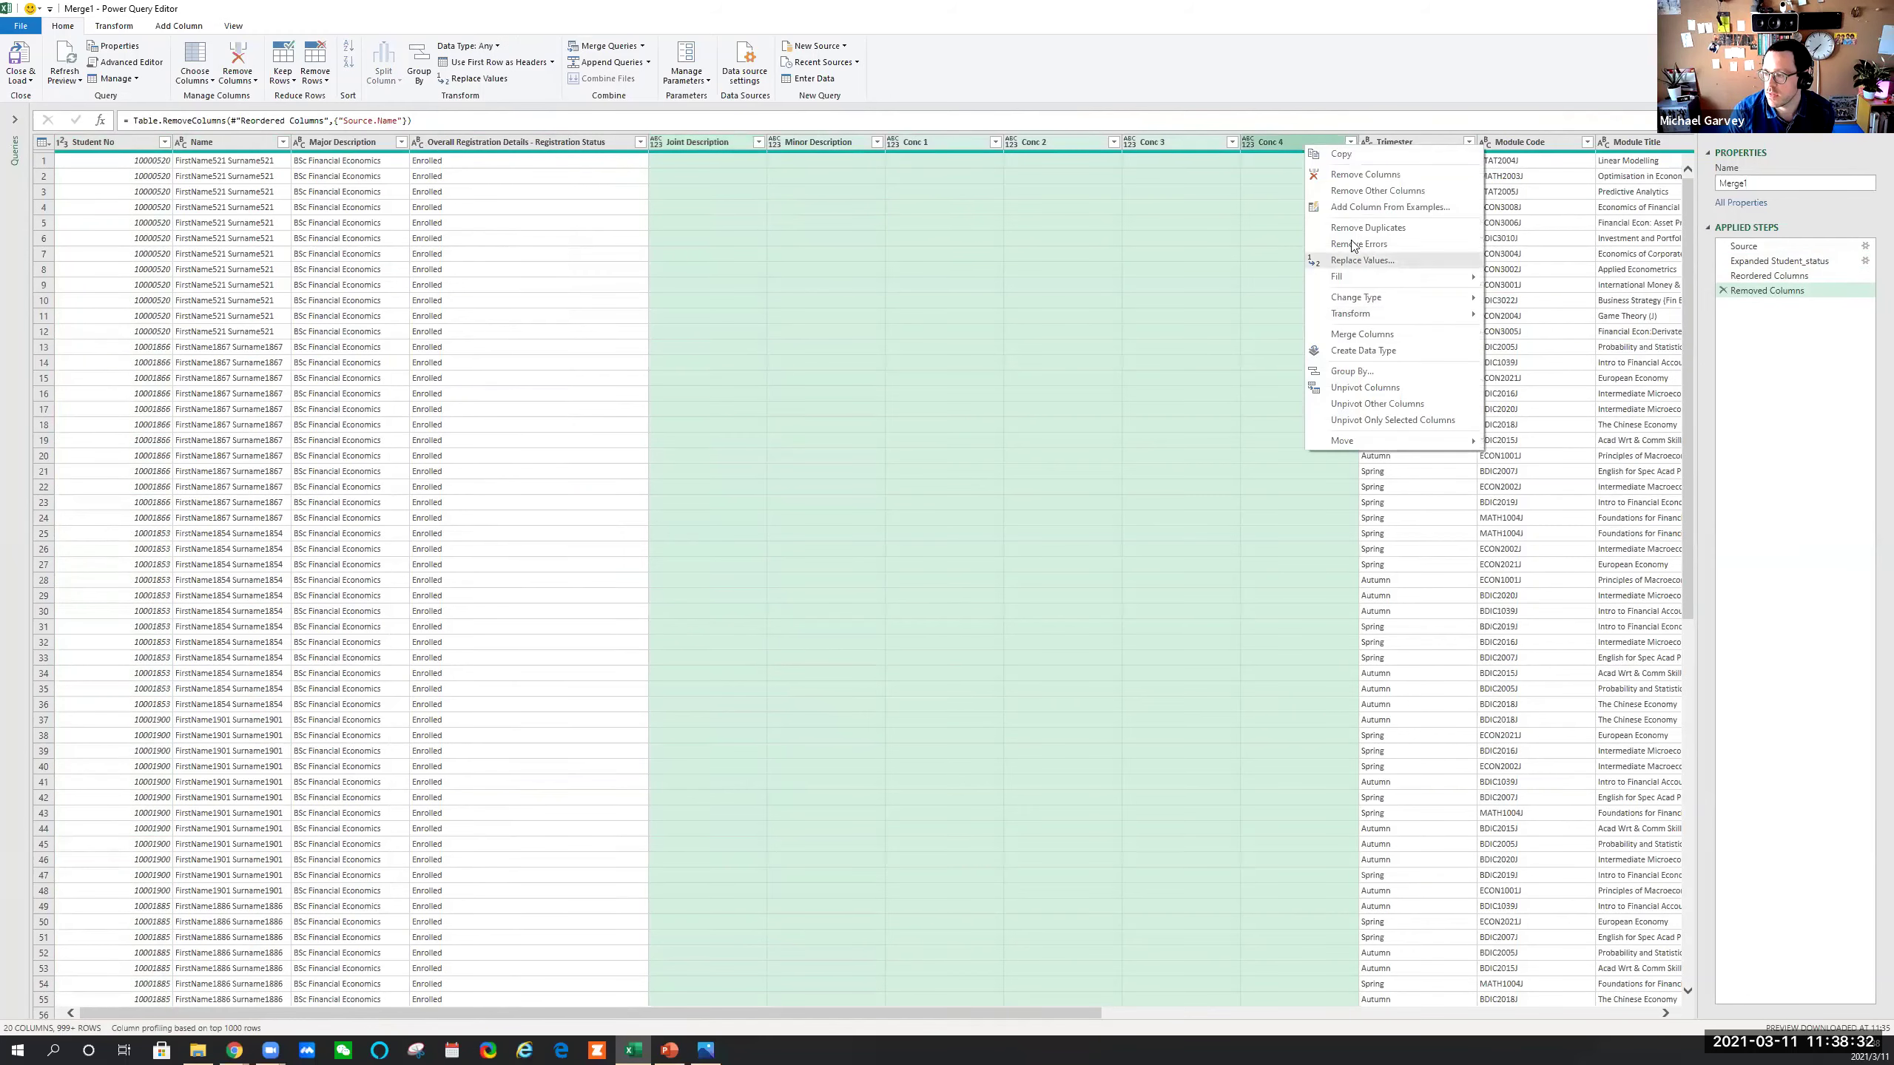
left_click(1354, 176)
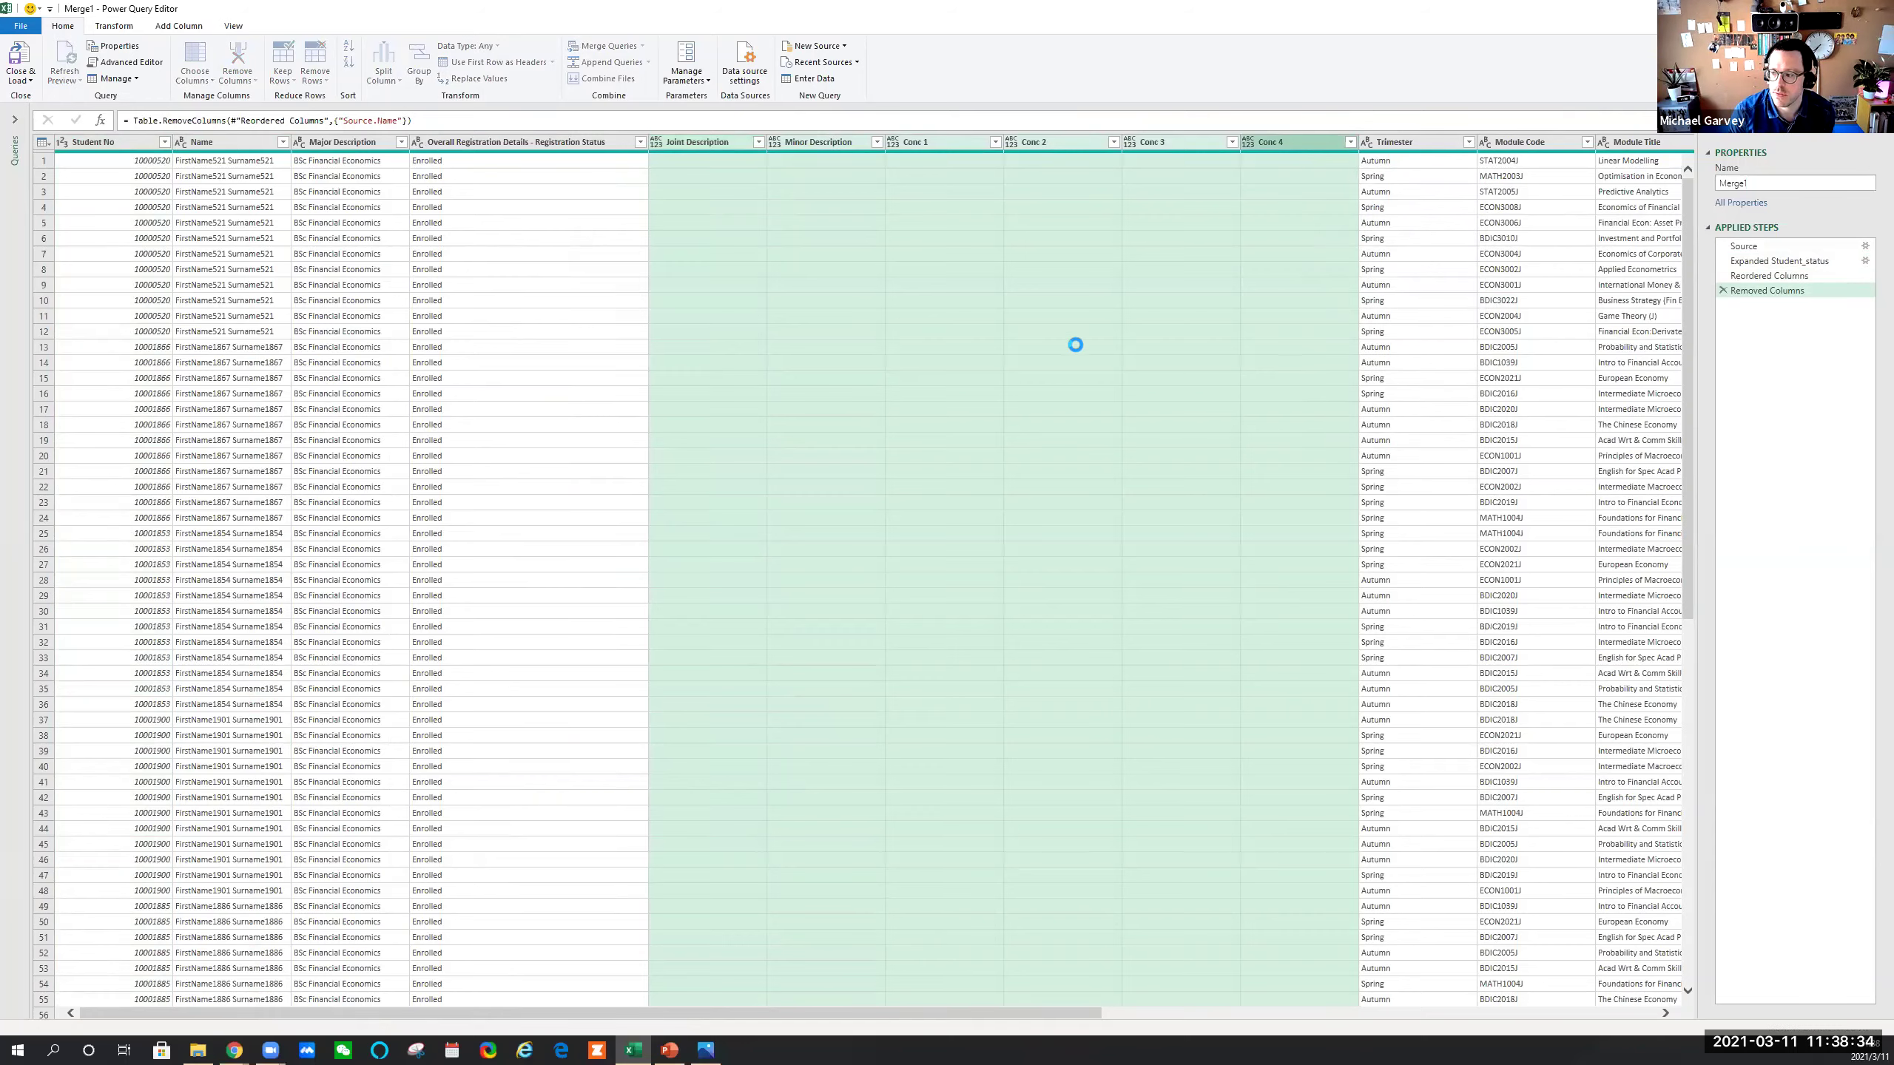
Try to load the Merge1 query into a new worksheet
left_click(21, 66)
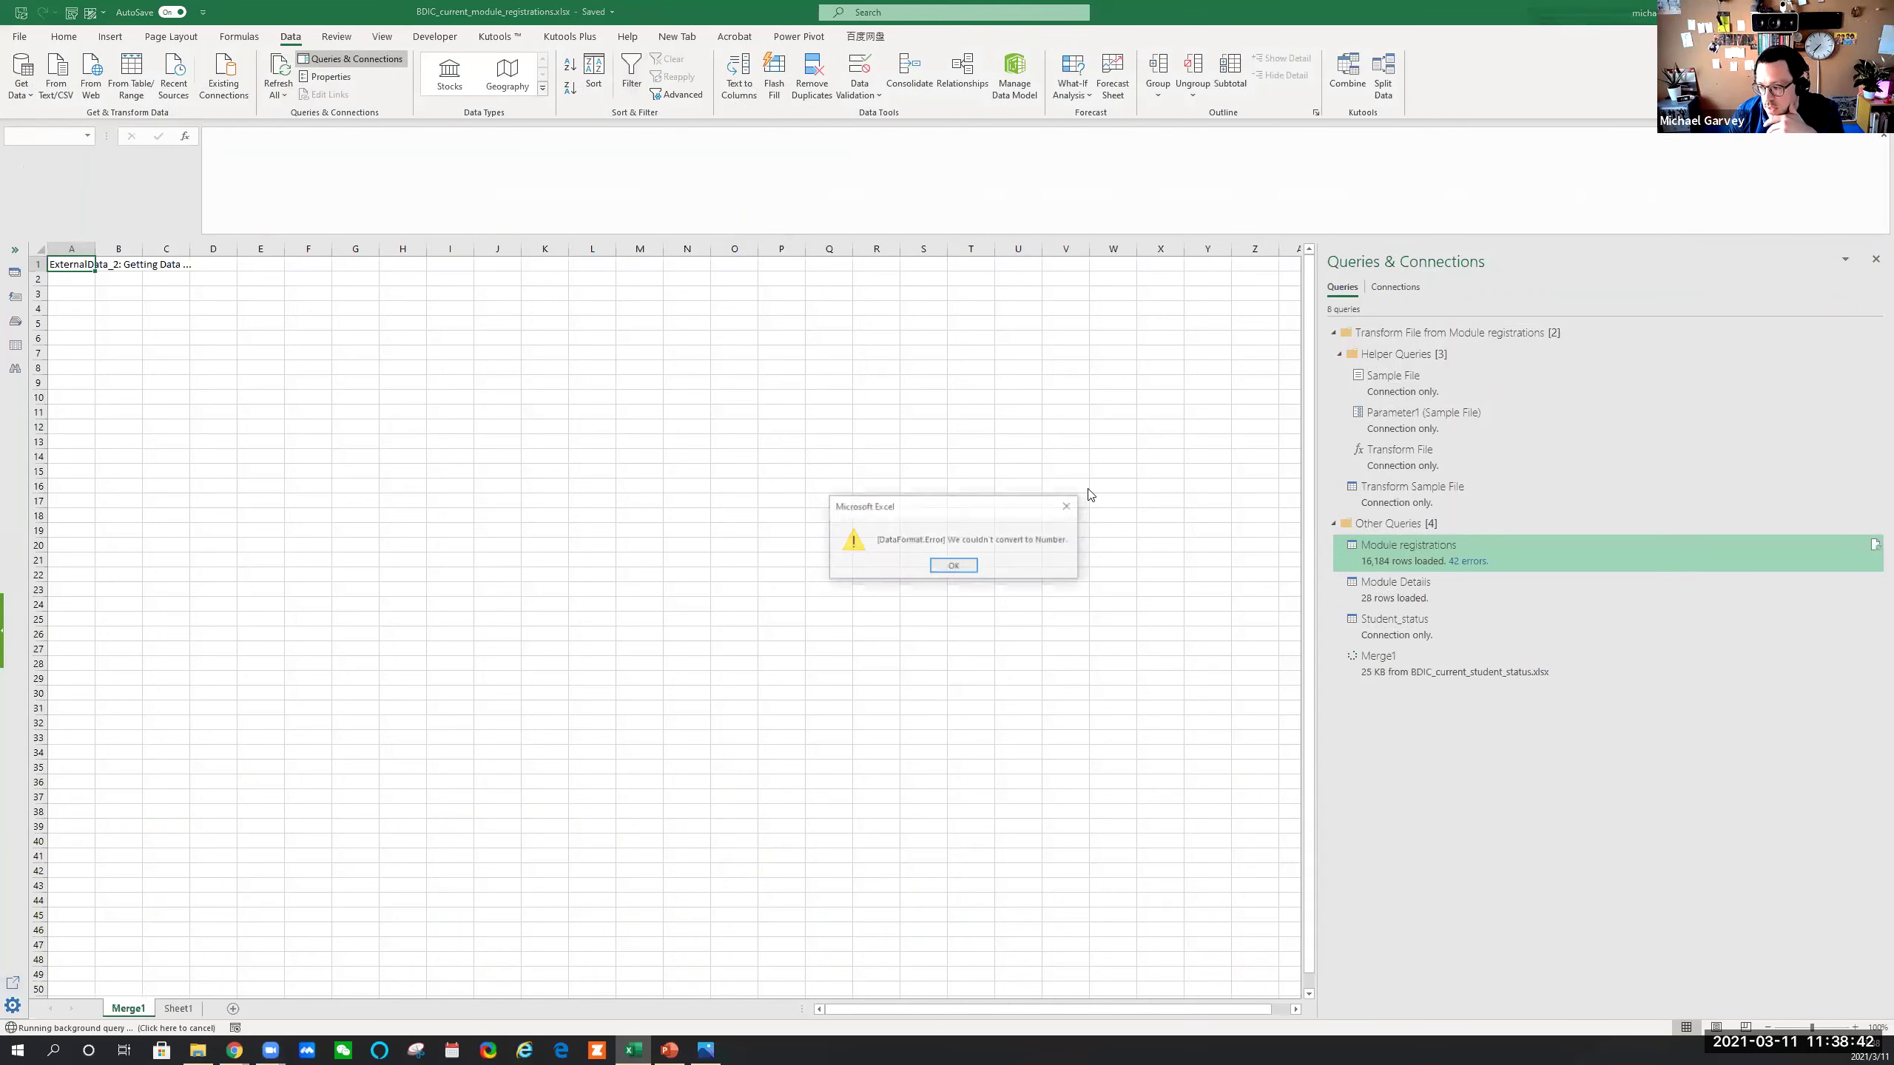
left_click(953, 566)
left_click(307, 433)
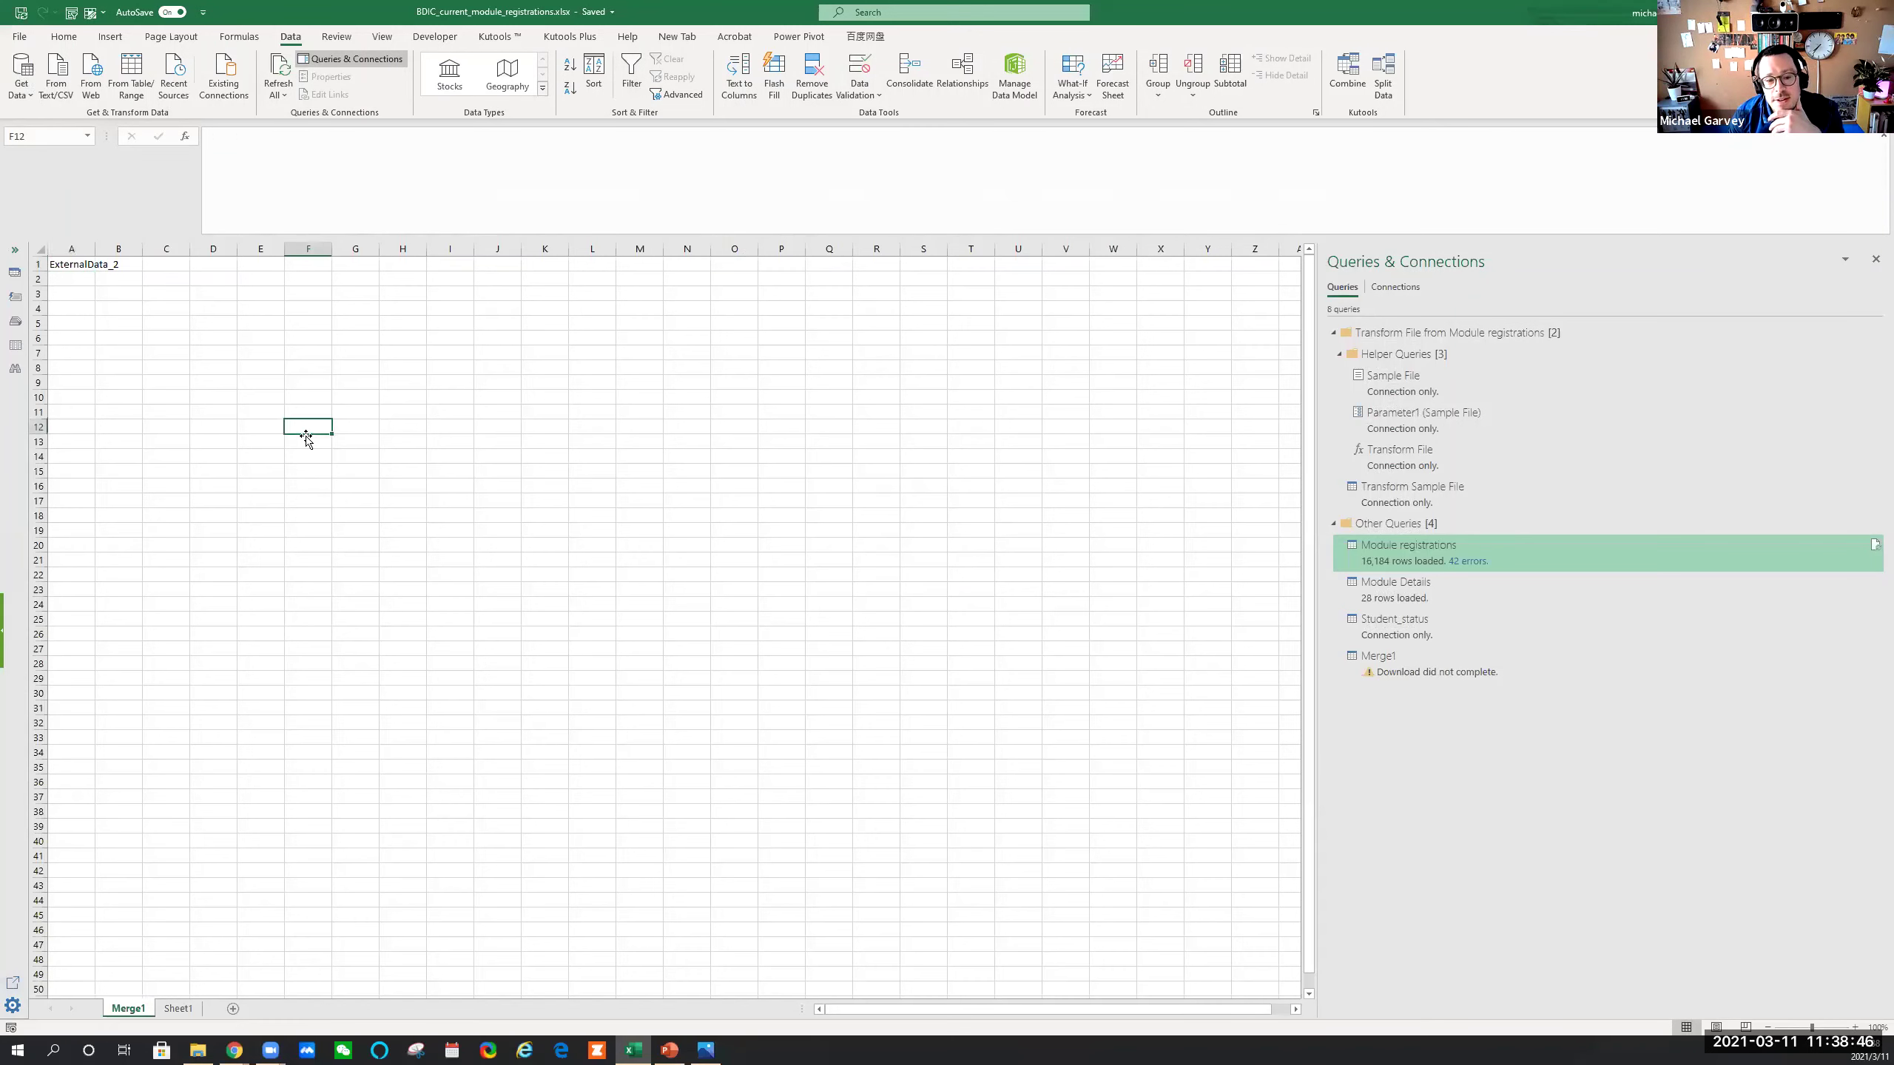
left_click(266, 410)
left_click(73, 352)
left_click(537, 326)
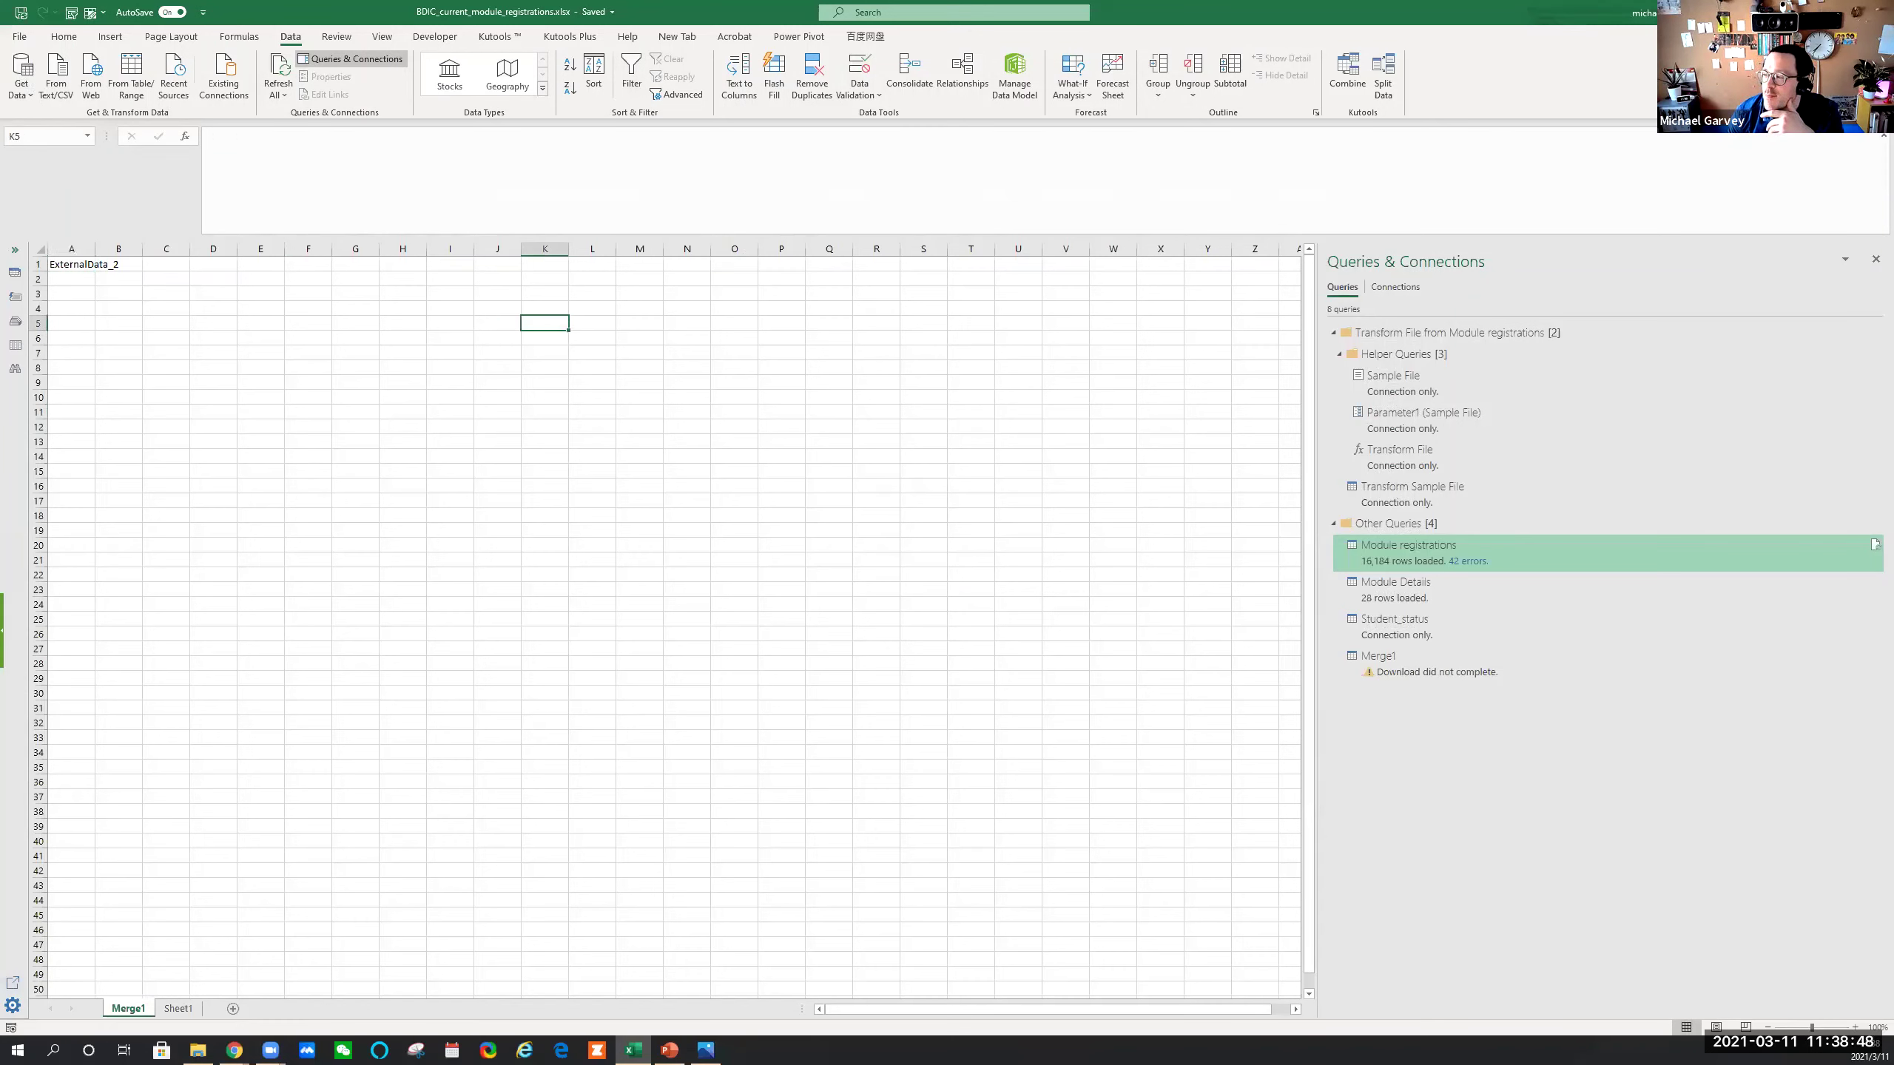
Open the workbook BDIC_Registration_Current_students.xlsx from the Reports folder, one level above Current registrations
left_click(1876, 12)
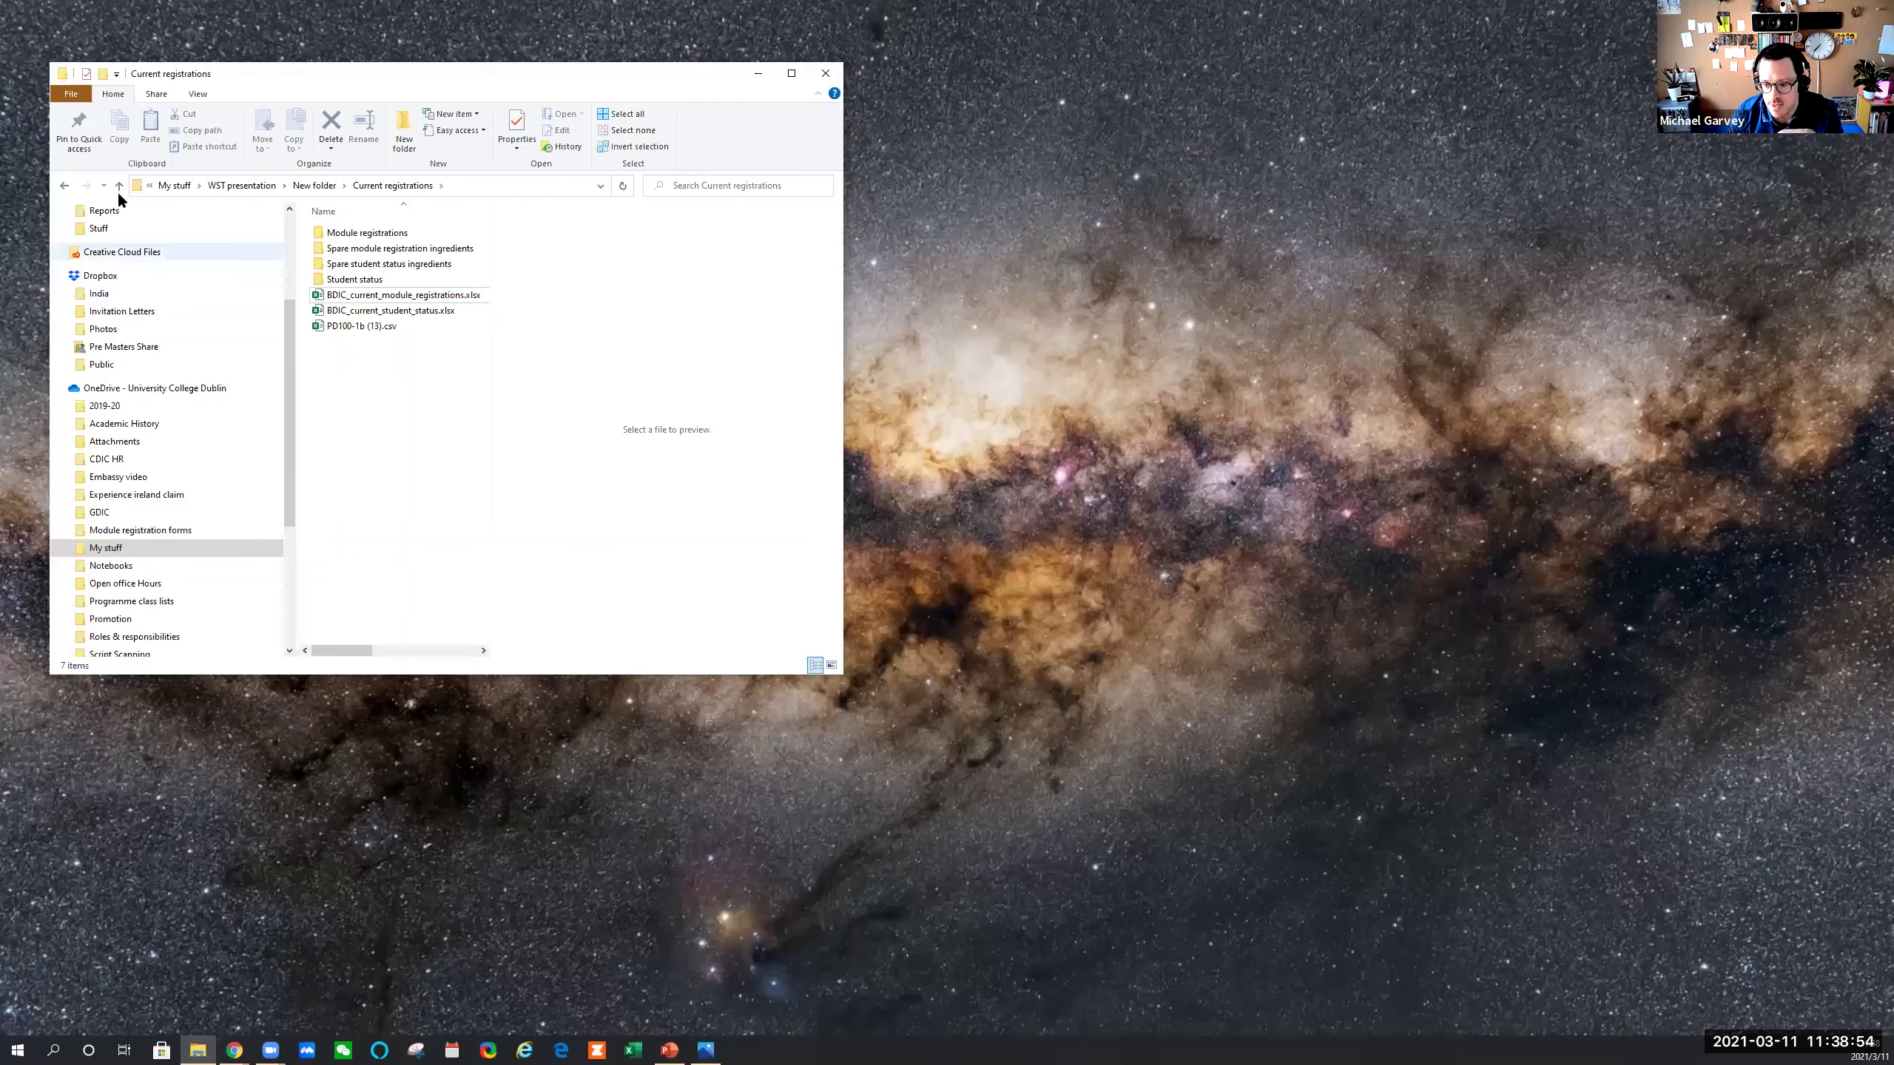
left_click(119, 187)
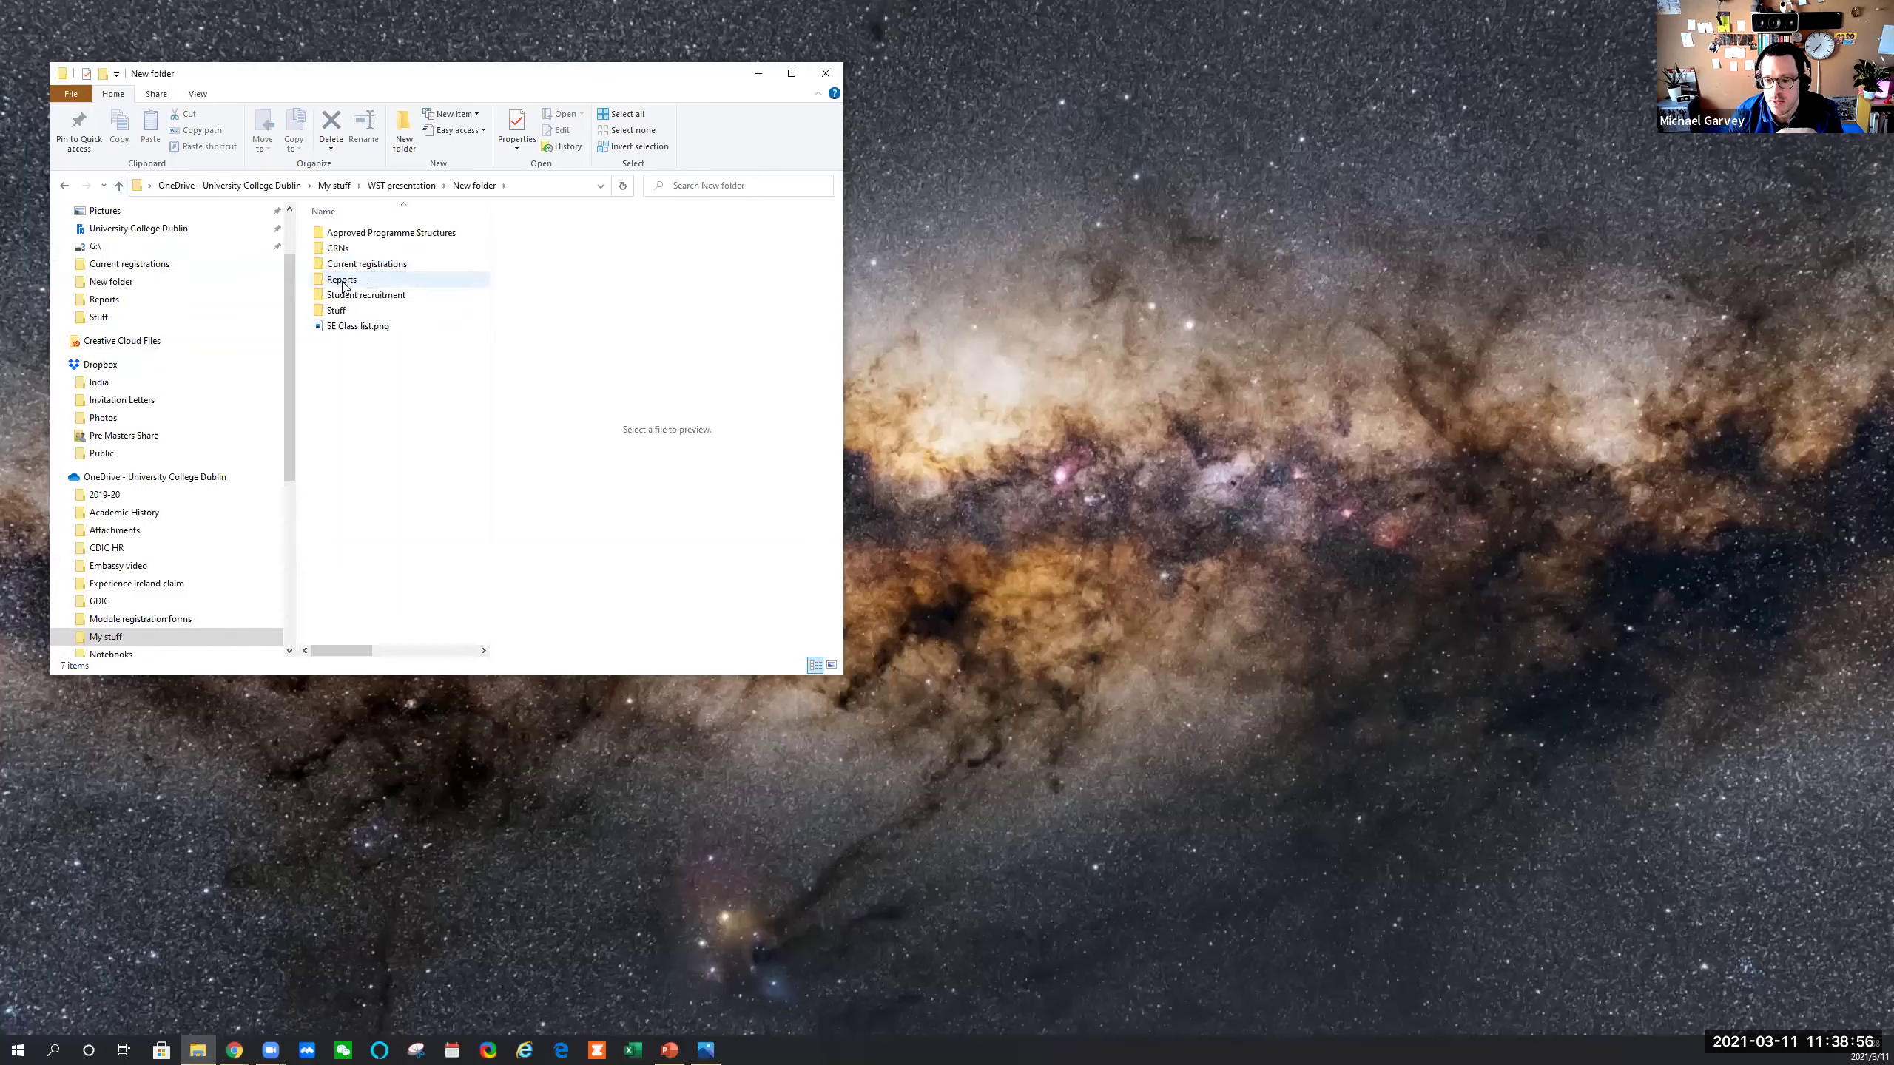
left_click(344, 284)
double_click(342, 281)
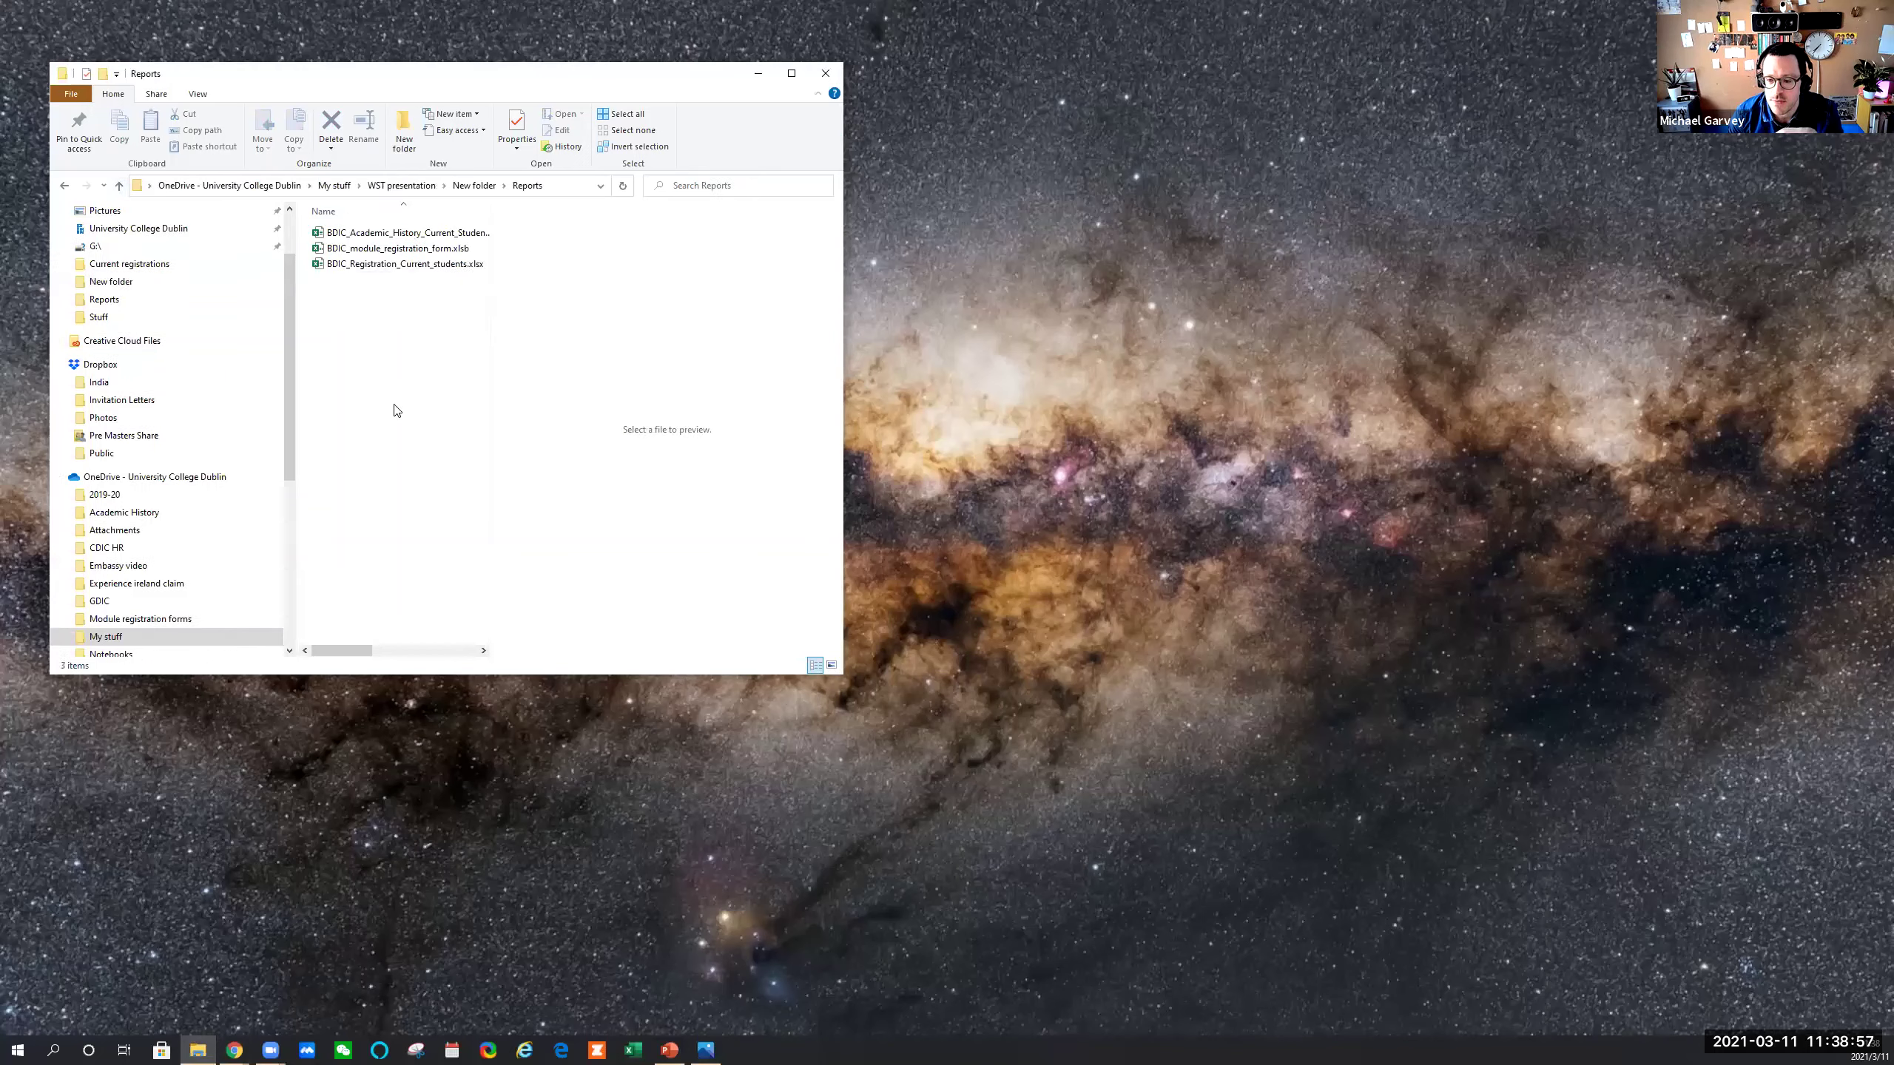
left_click(383, 267)
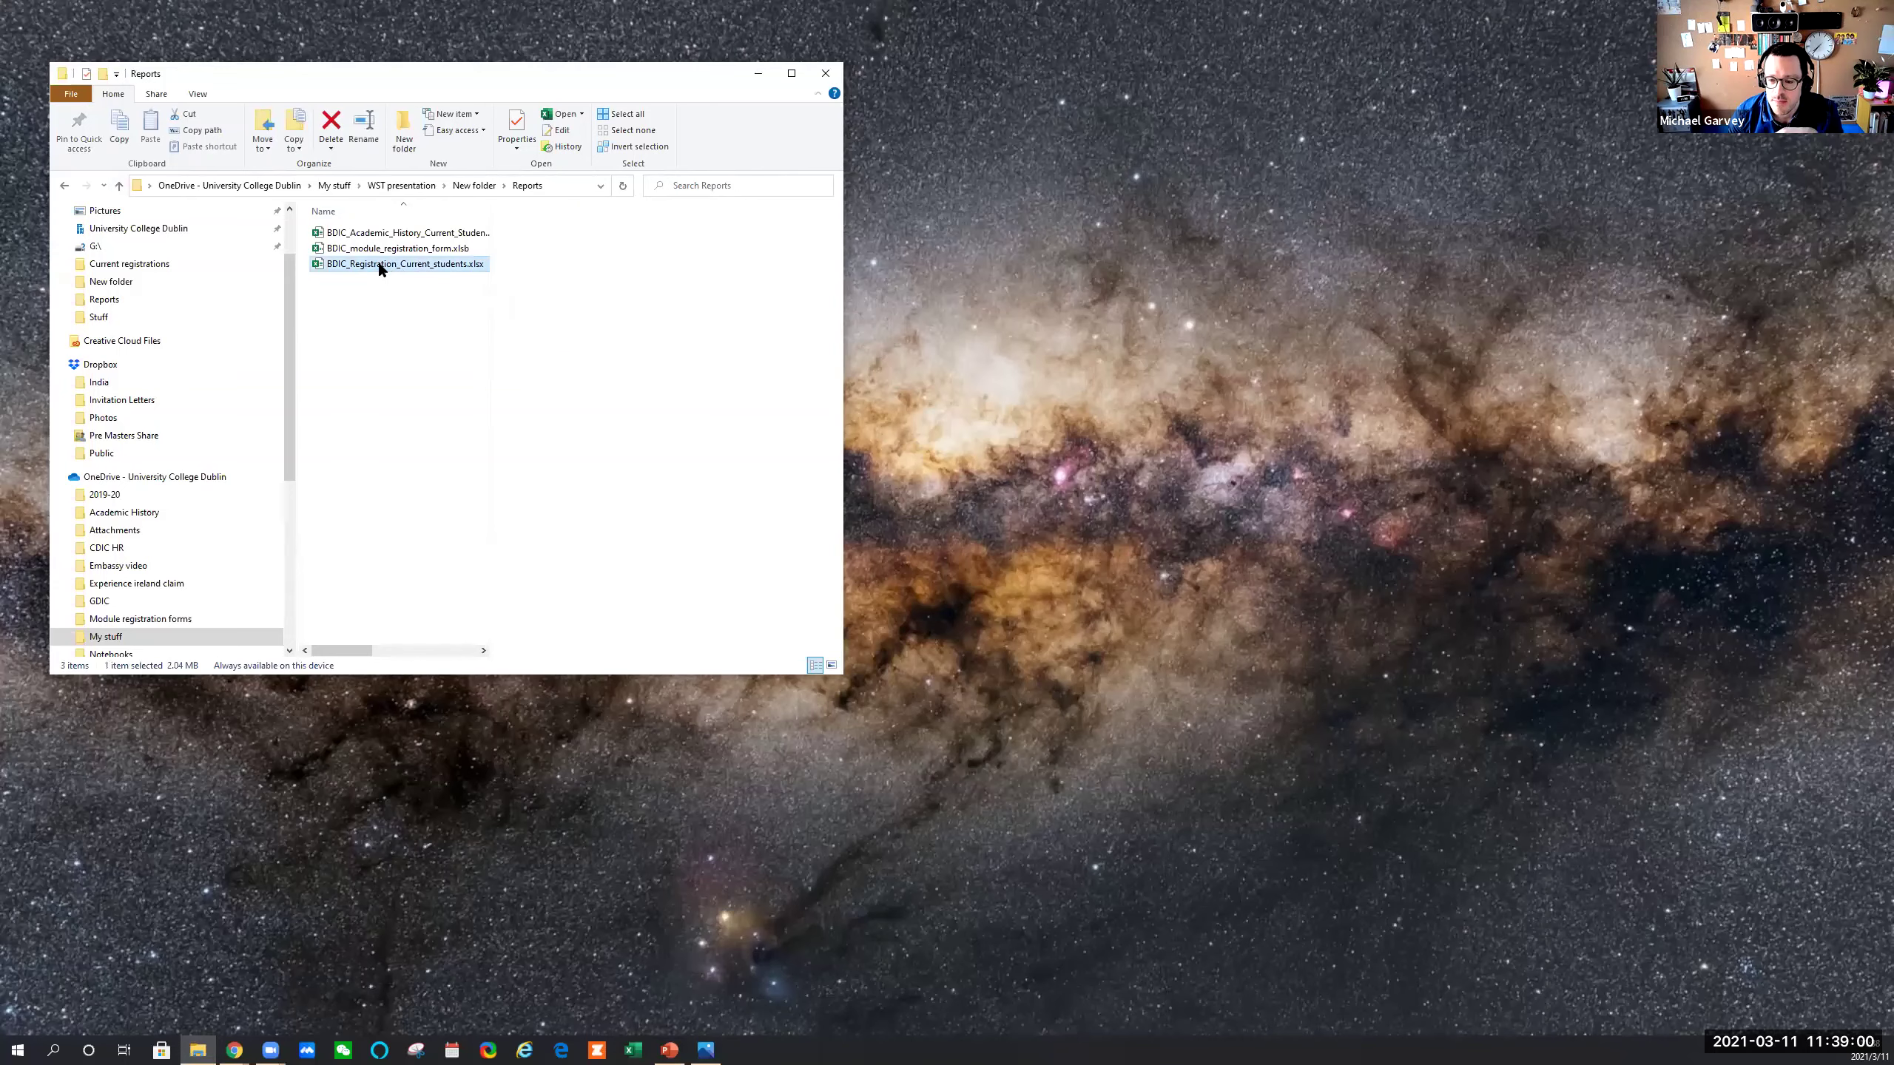
double_click(379, 266)
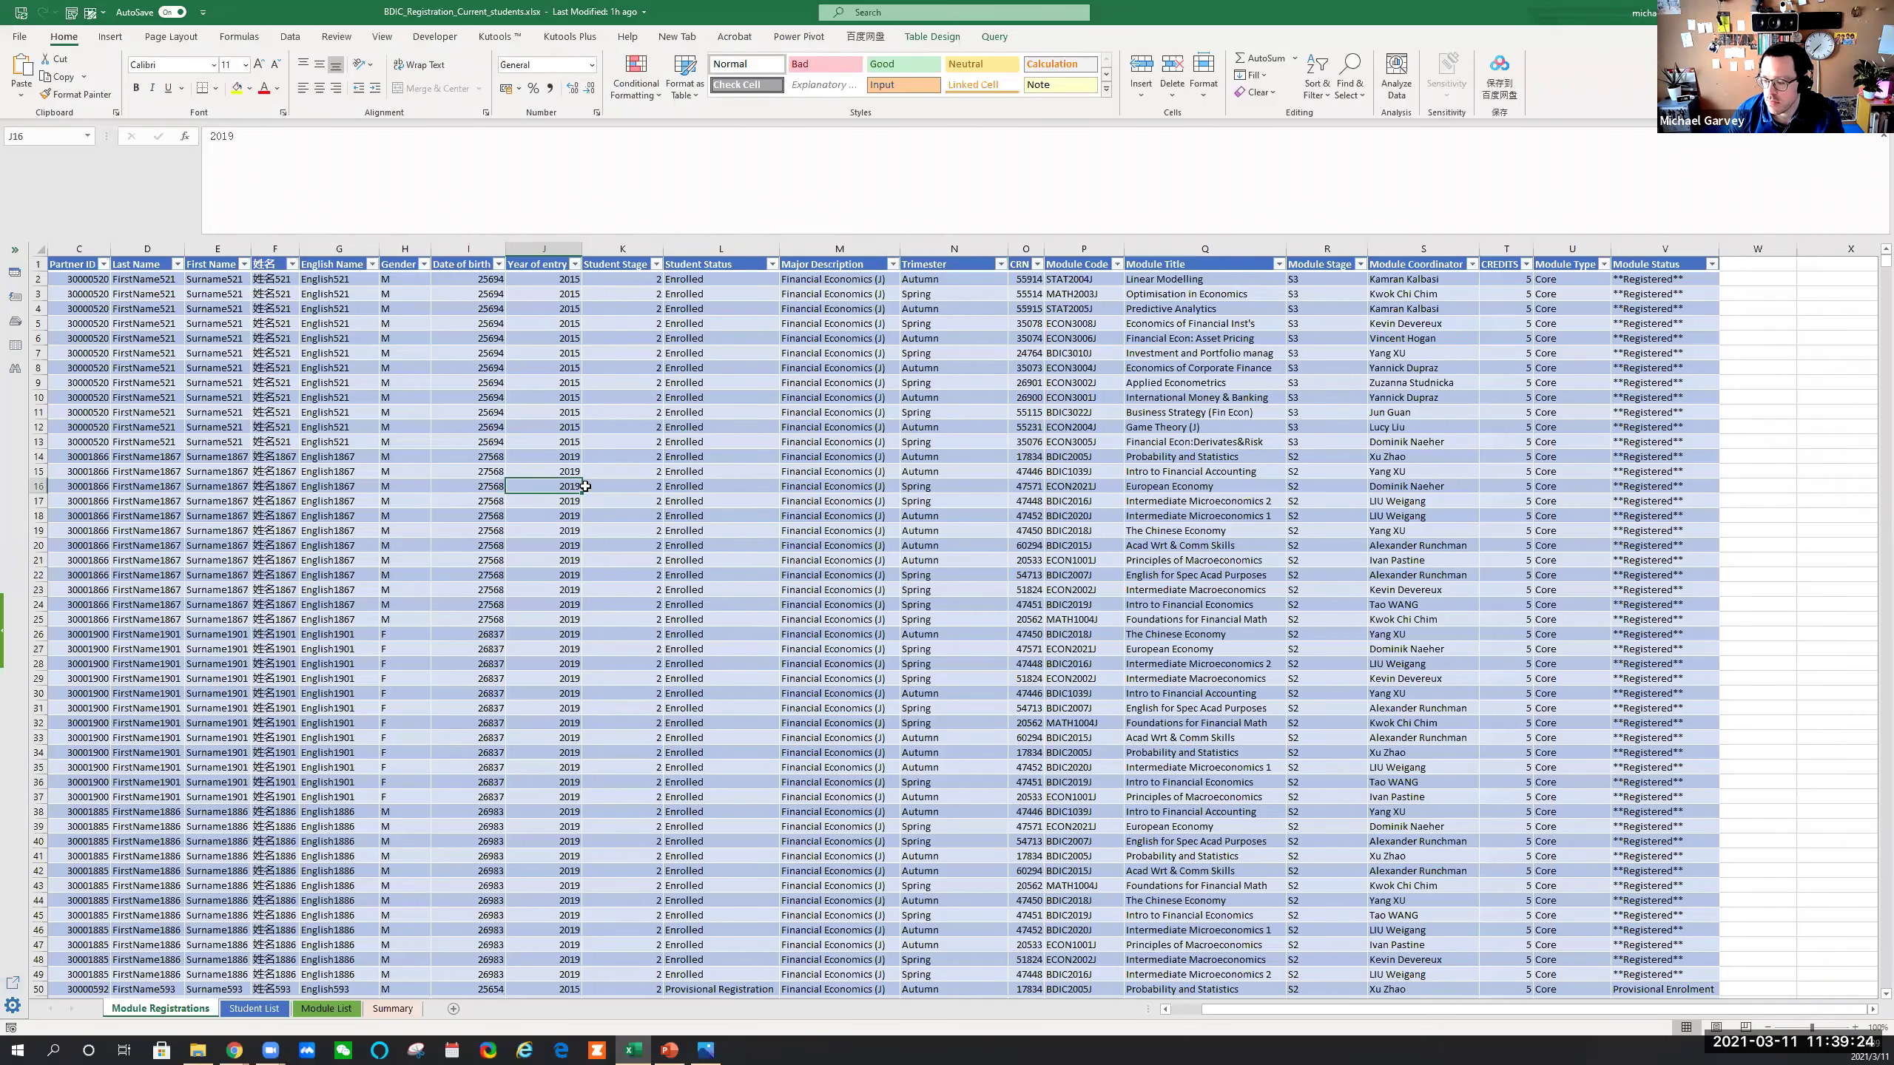
Examine the combined student and module records on the Module Registrations sheet, from Partner ID through Module Status
left_click(952, 442)
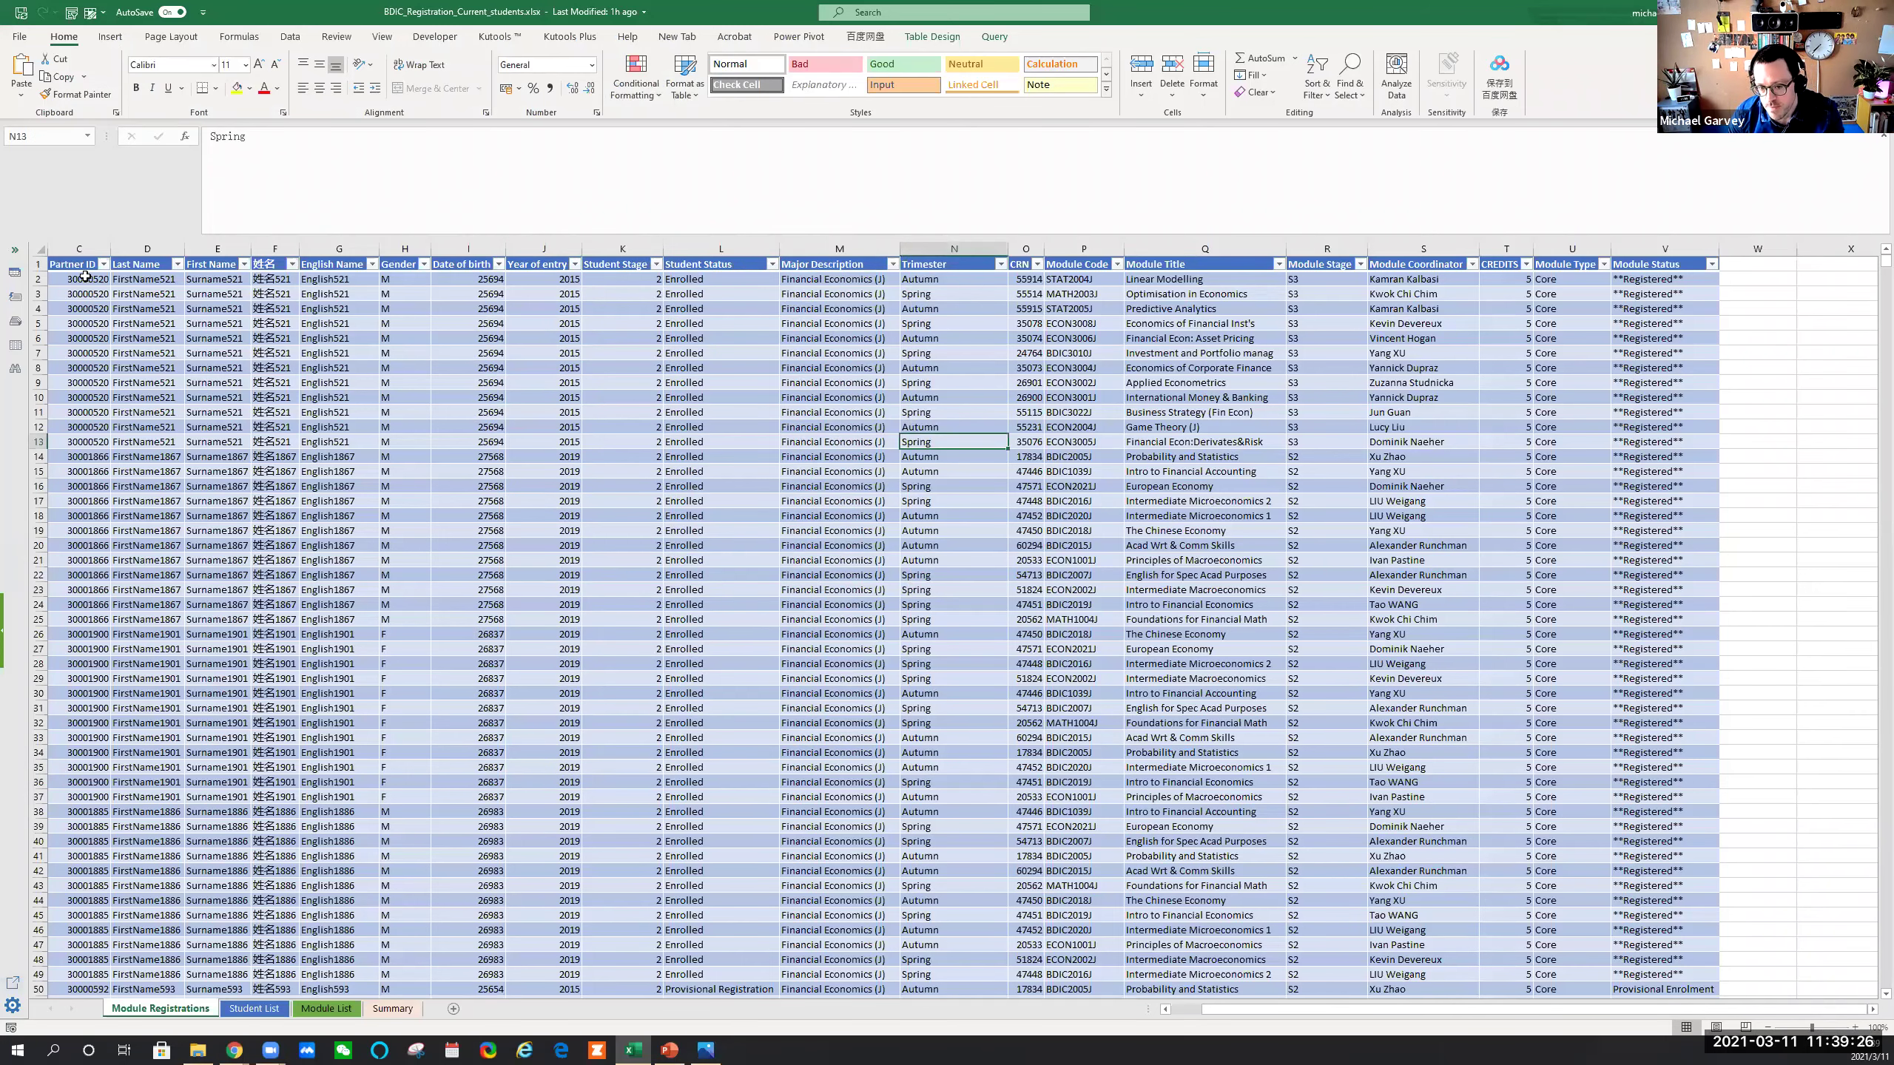
left_click_drag(80, 269, 1667, 992)
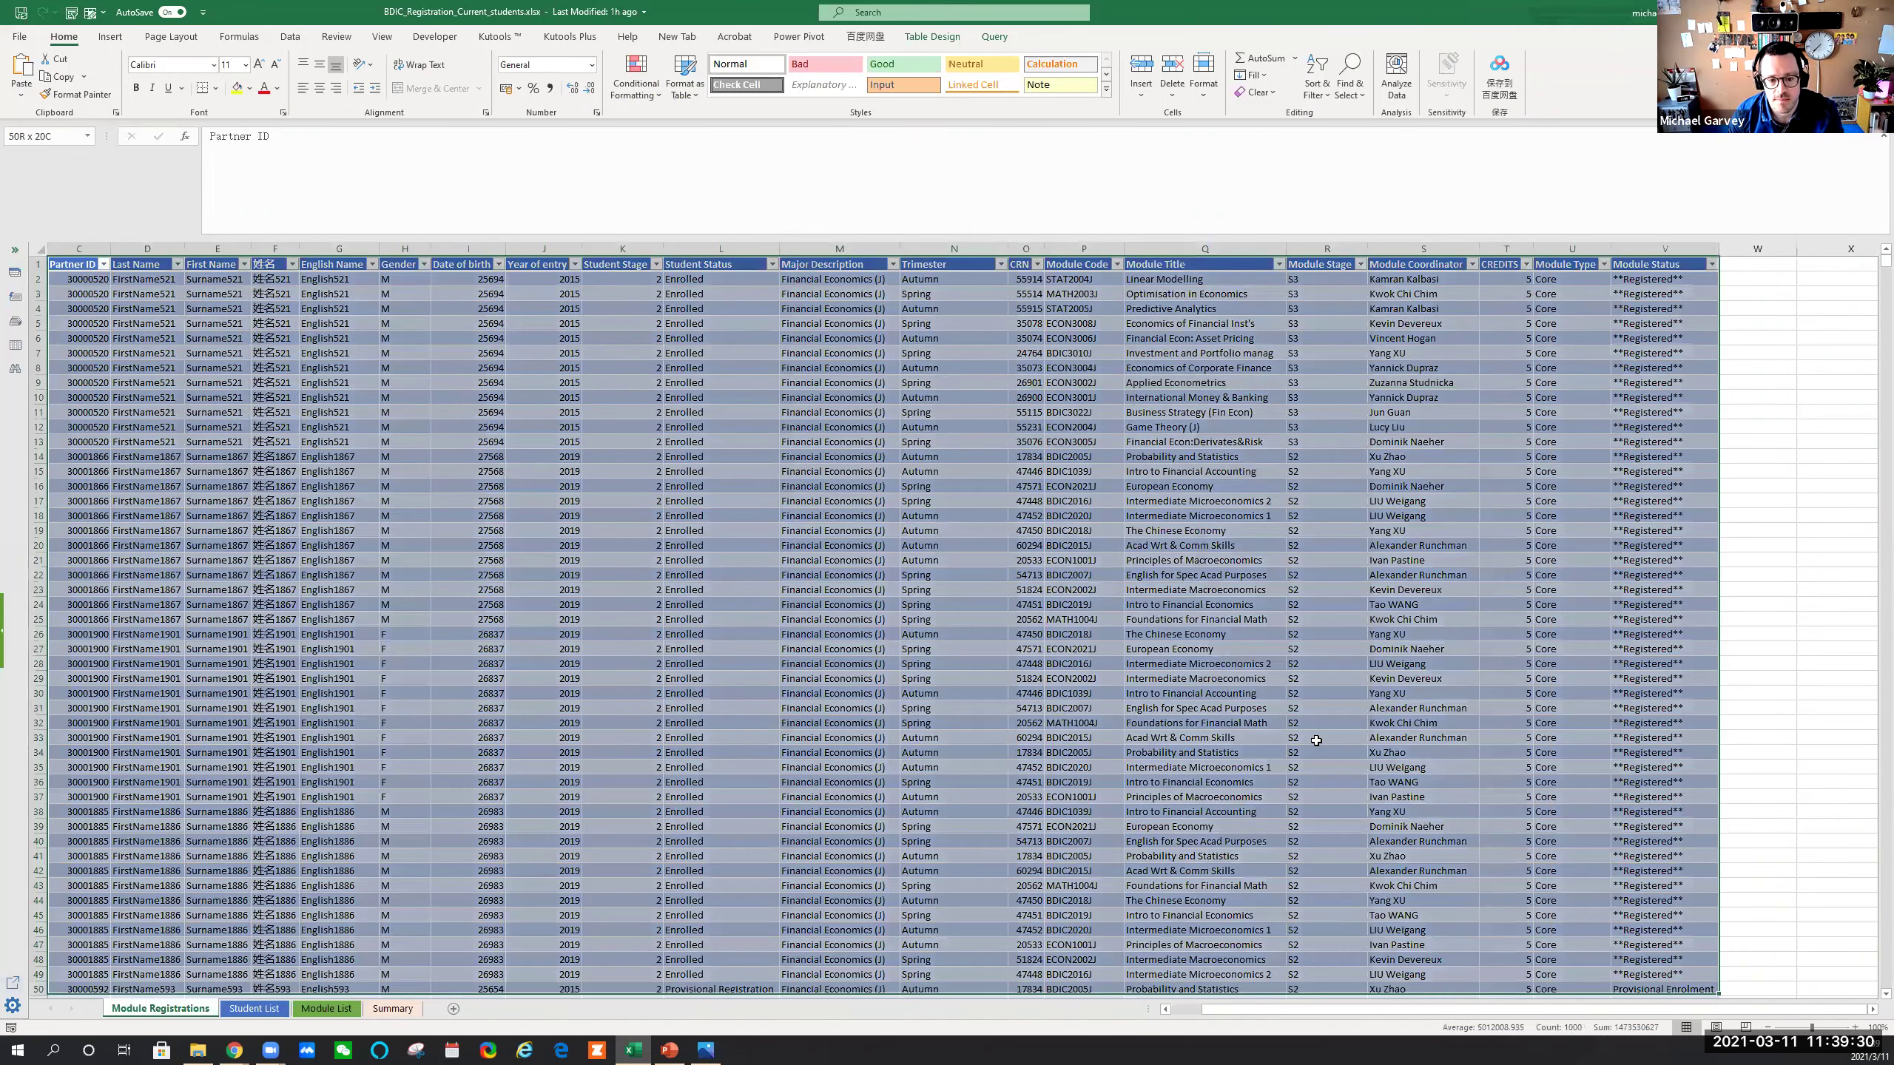
key("shift+Up")
scroll(1316, 738, "down", 4)
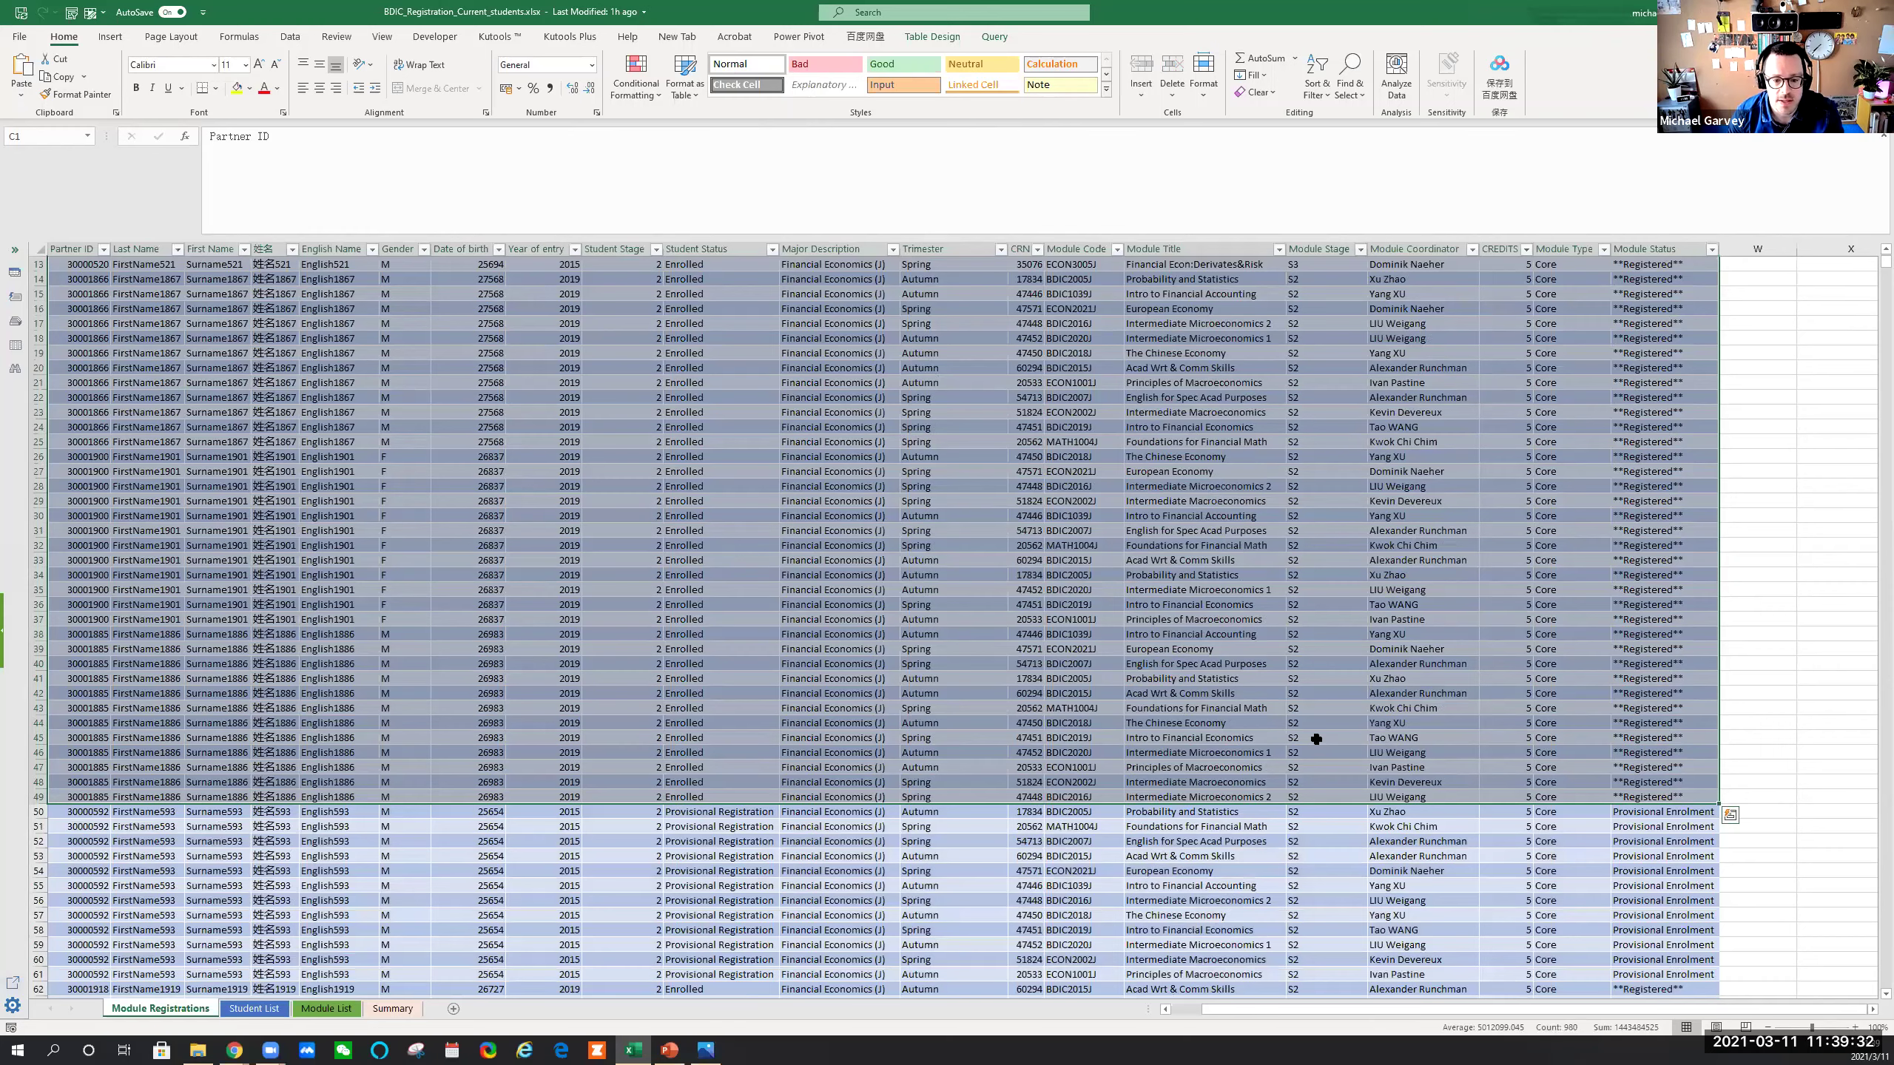
scroll(802, 559, "down", 2)
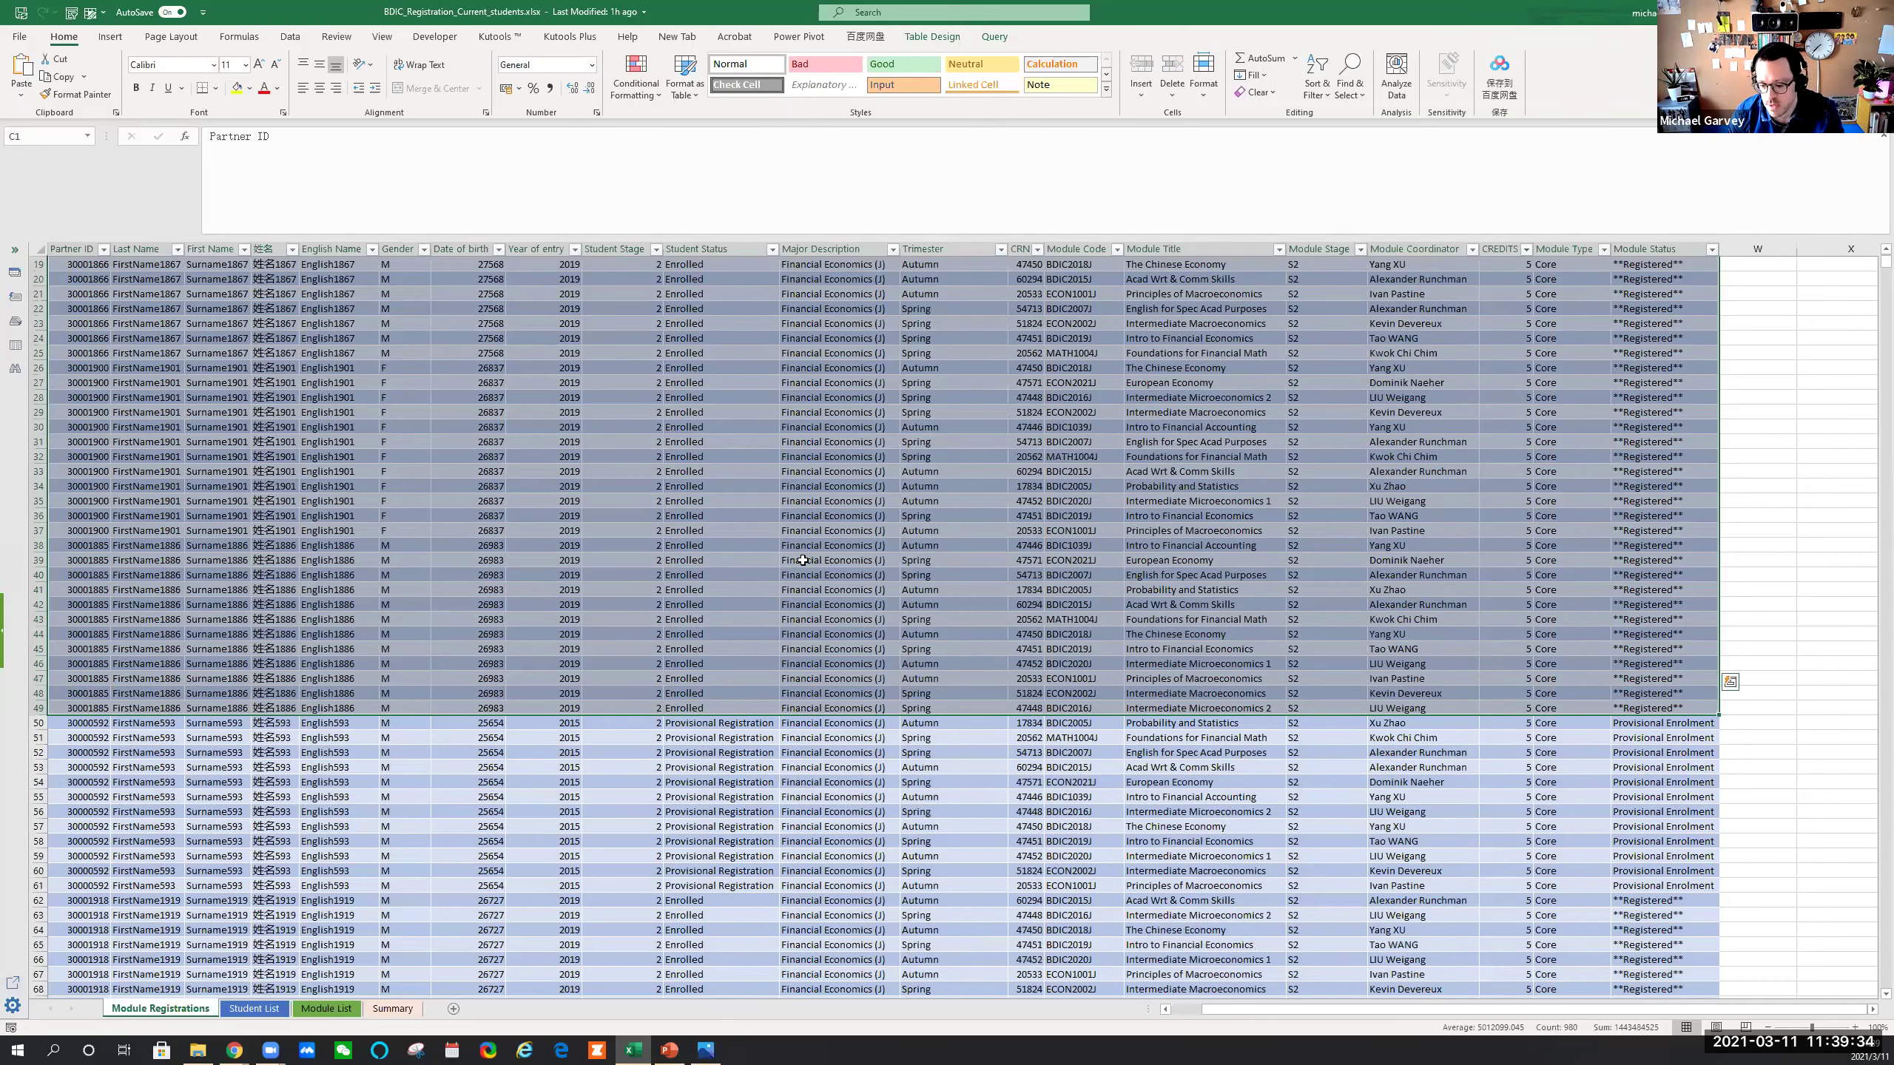
scroll(802, 560, "up", 6)
left_click(223, 383)
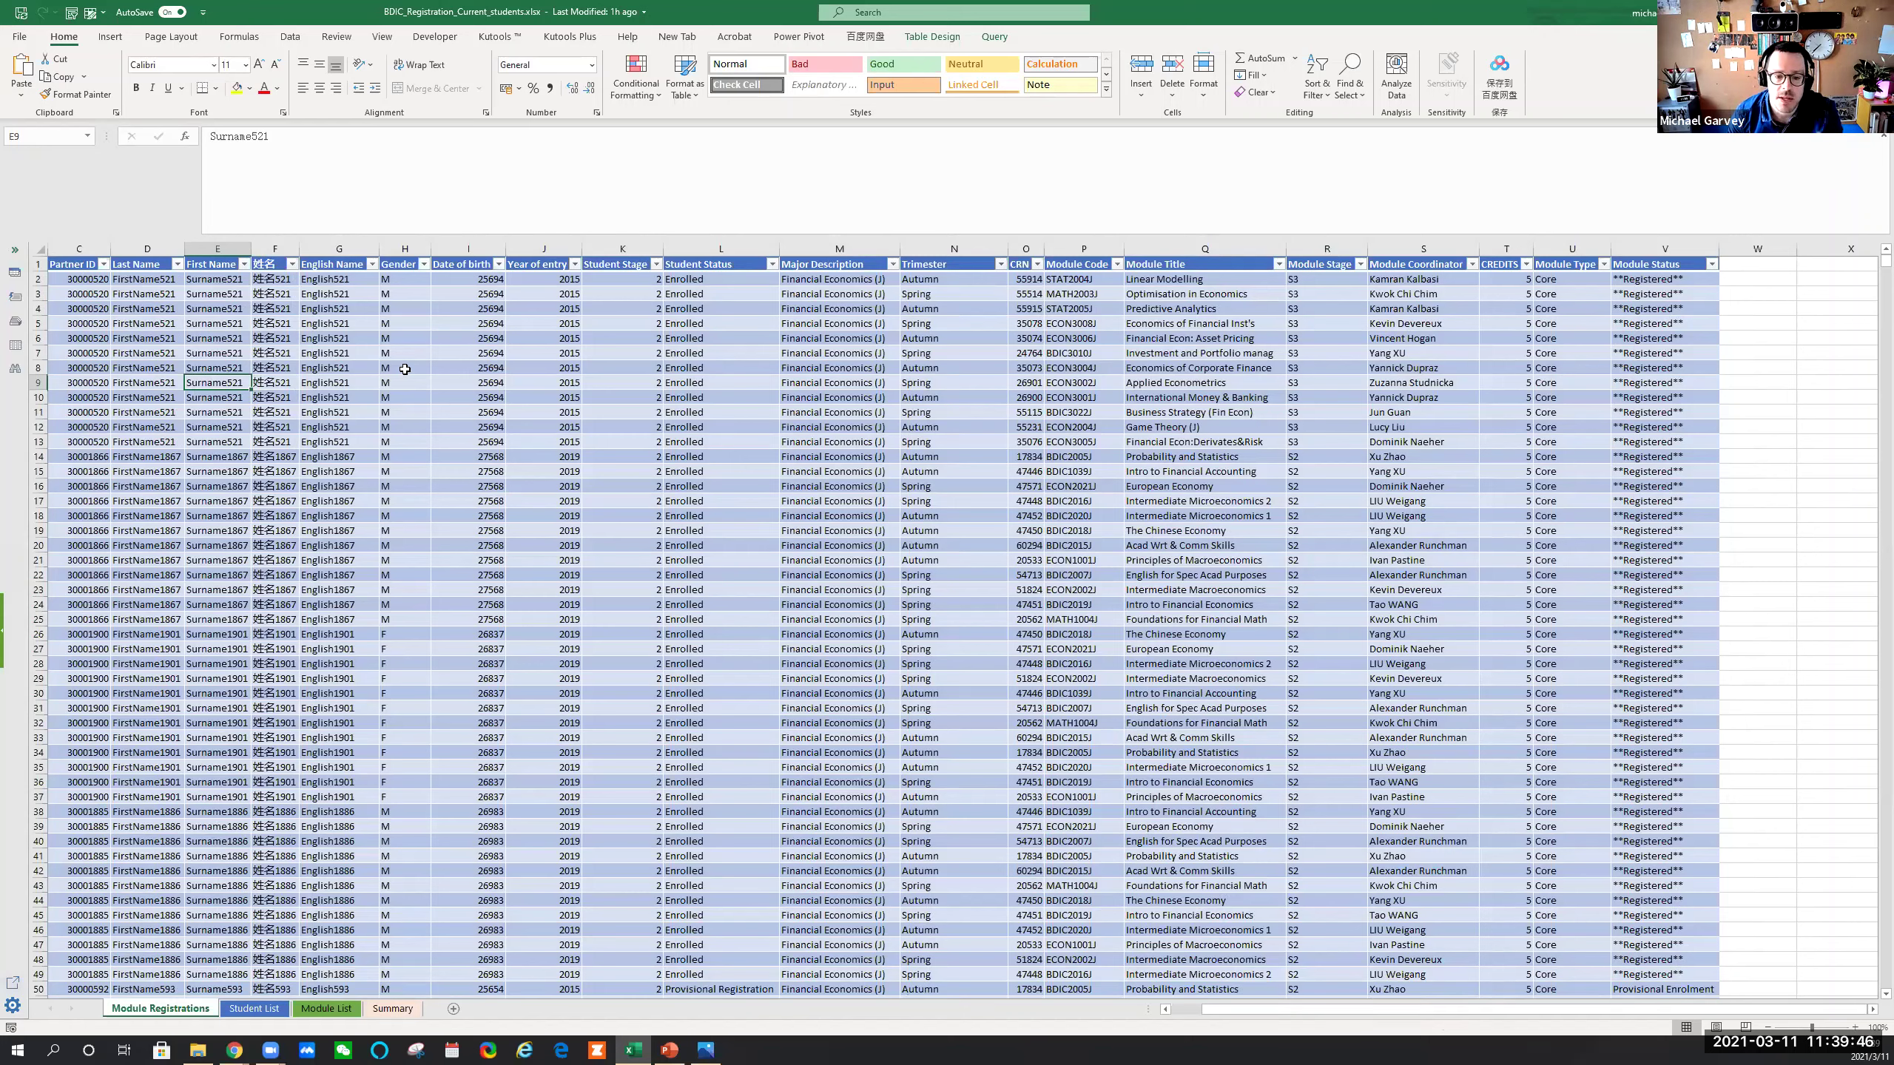
Examine the CRN, Module Type and Module Status columns of the module registrations table
left_click(1028, 383)
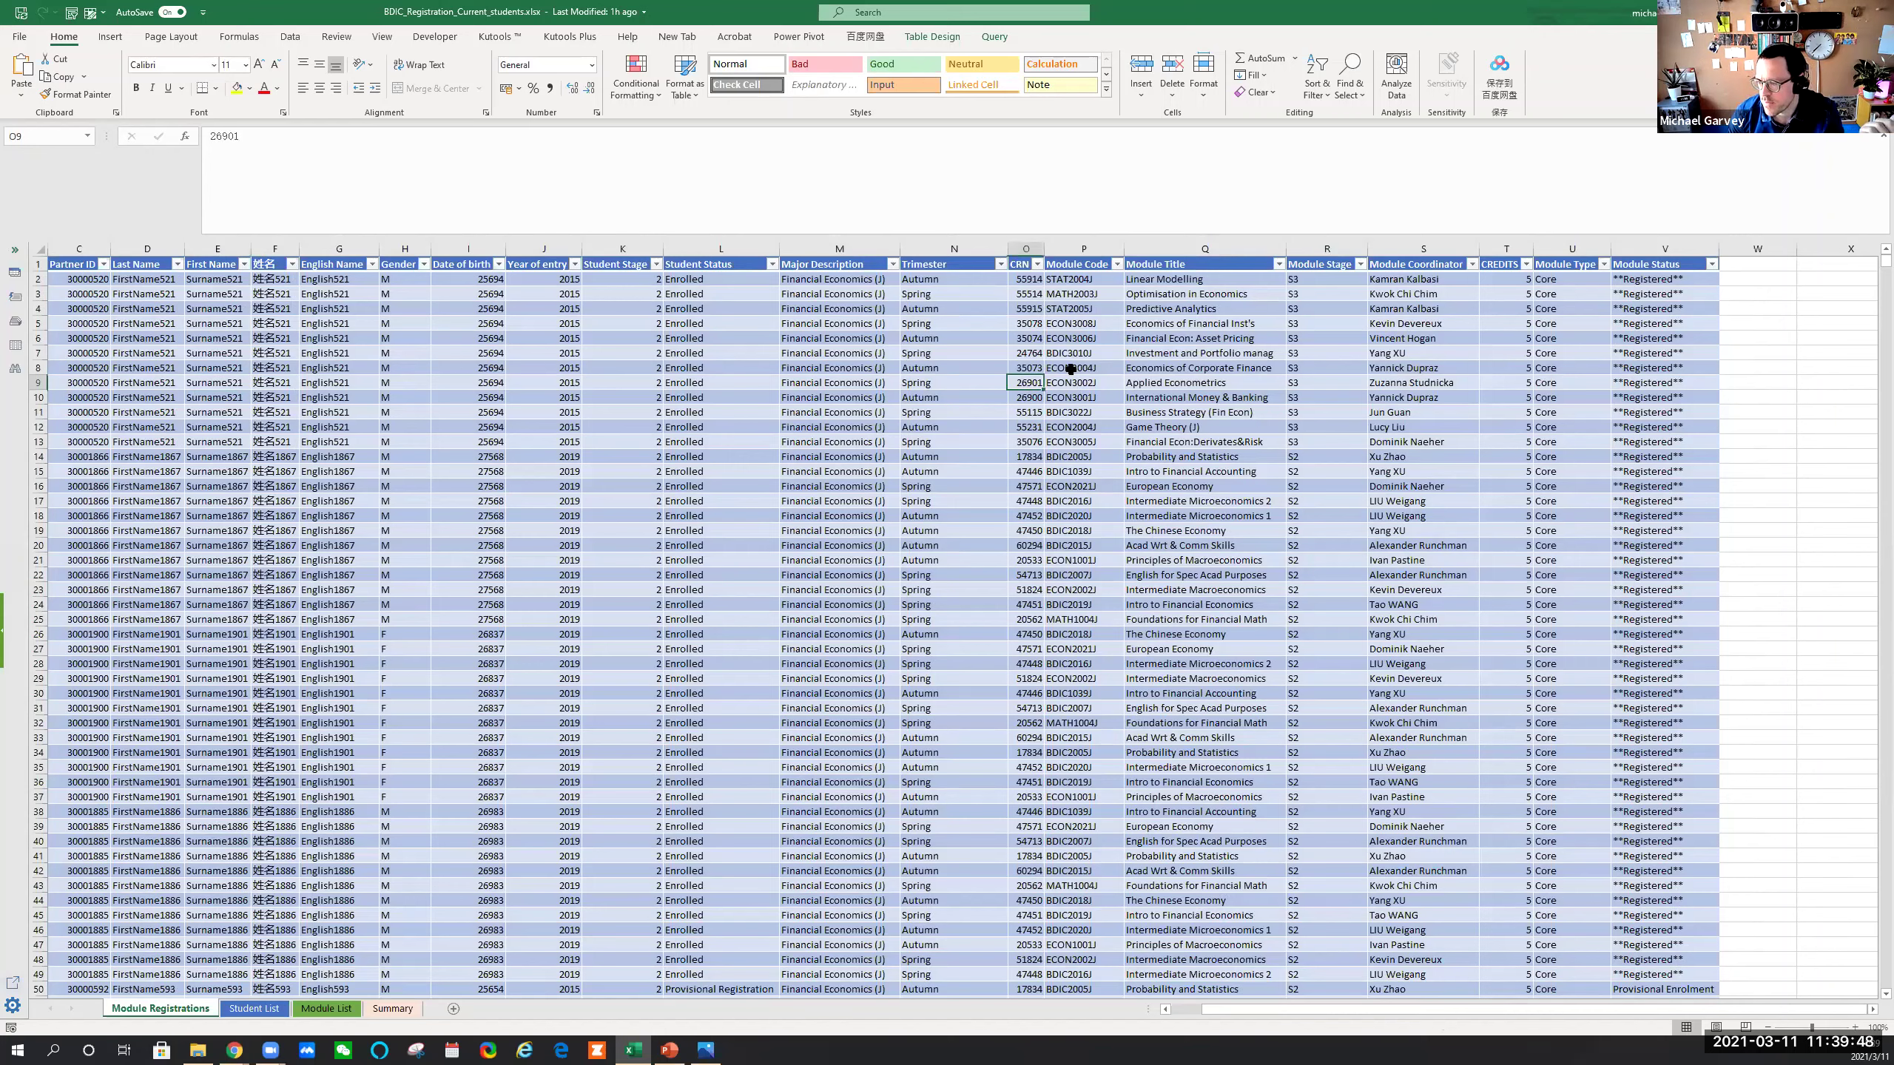
left_click_drag(1028, 279, 1039, 559)
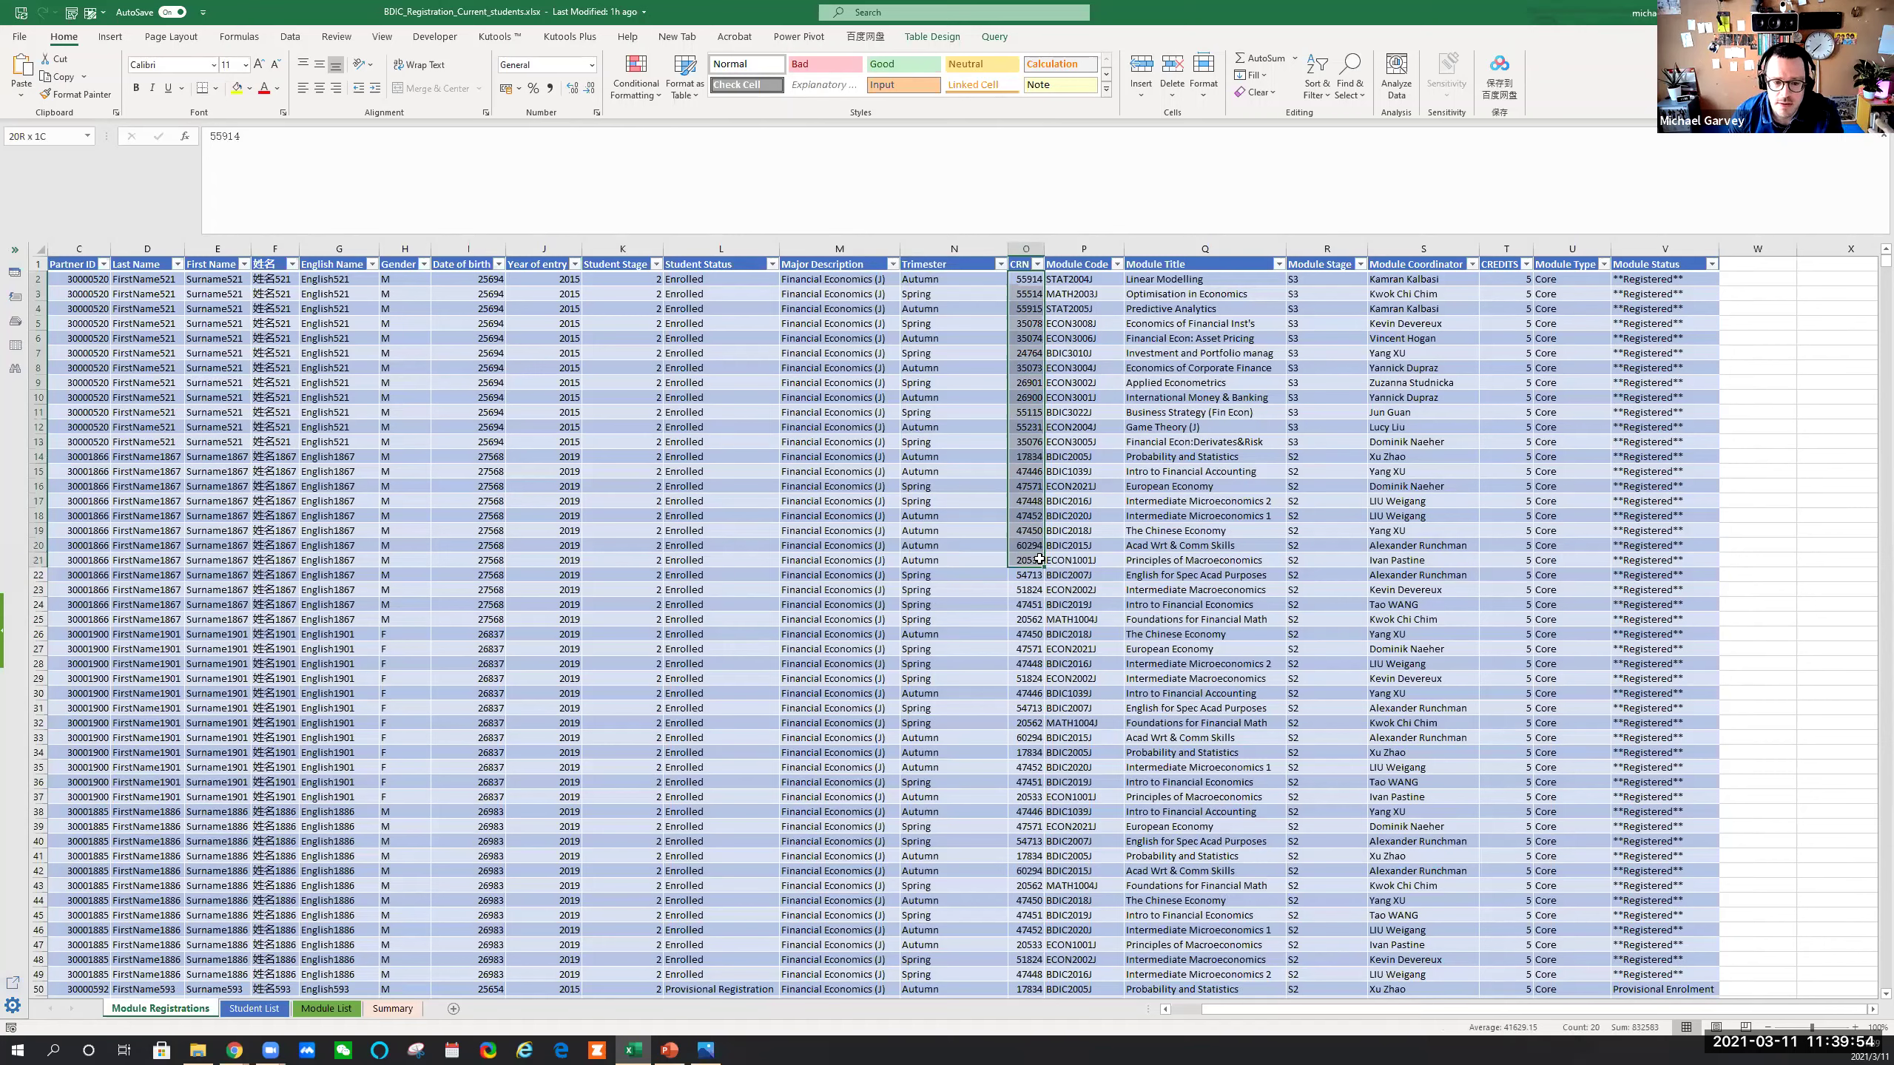
left_click_drag(1039, 558, 1038, 555)
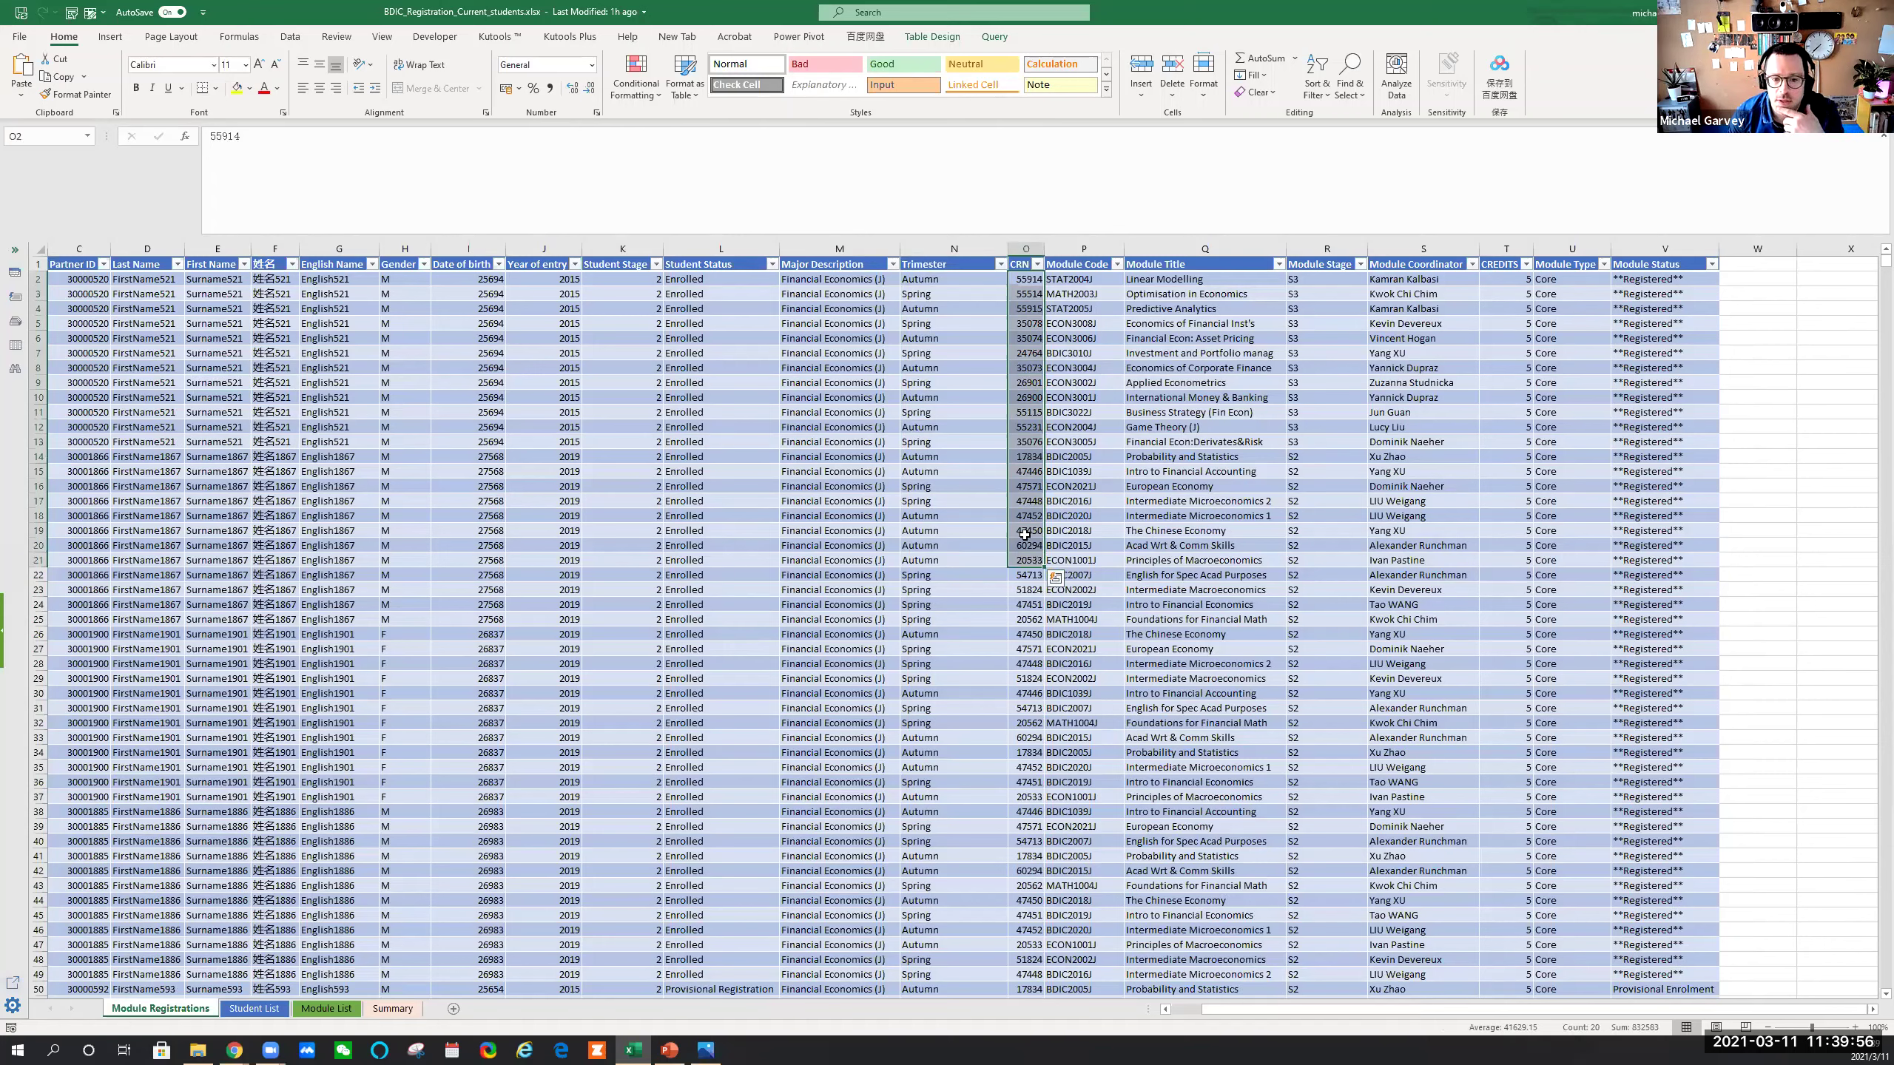
left_click(1570, 470)
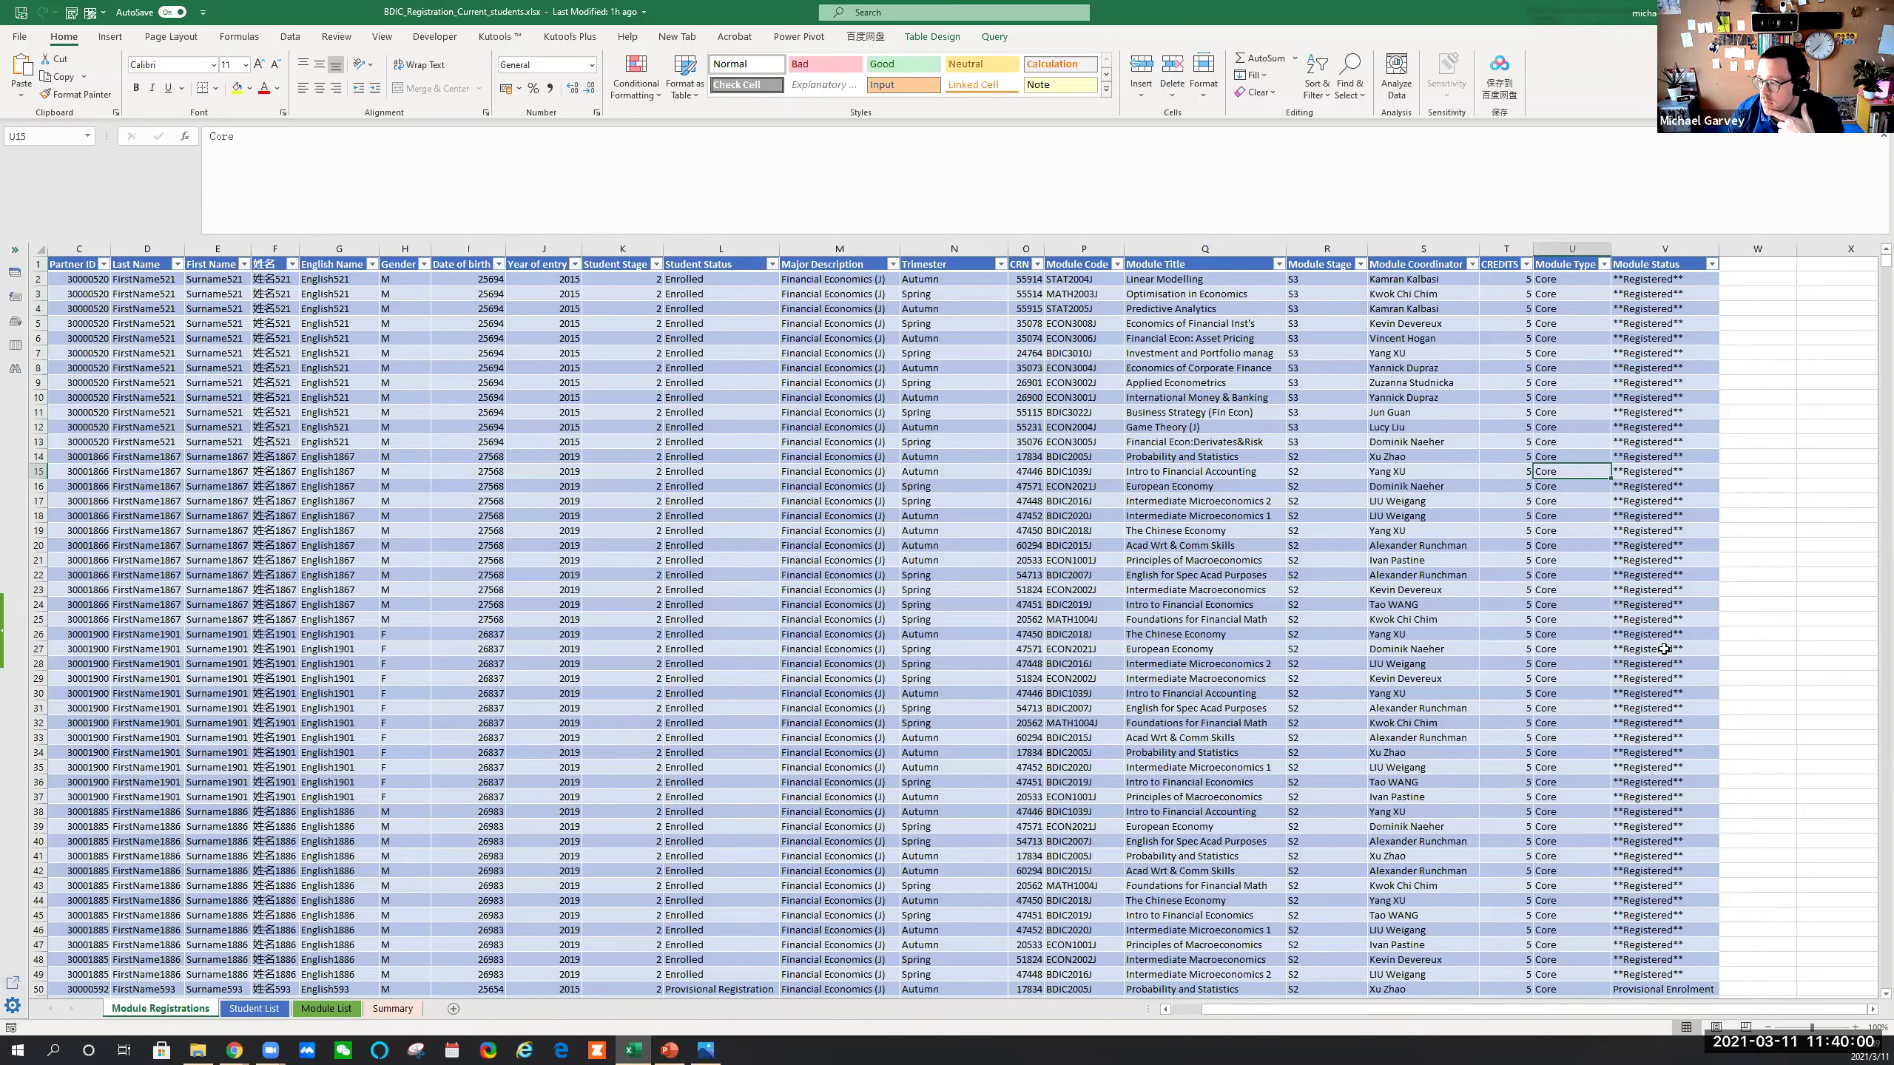
left_click_drag(1664, 279, 1657, 674)
left_click(1083, 634)
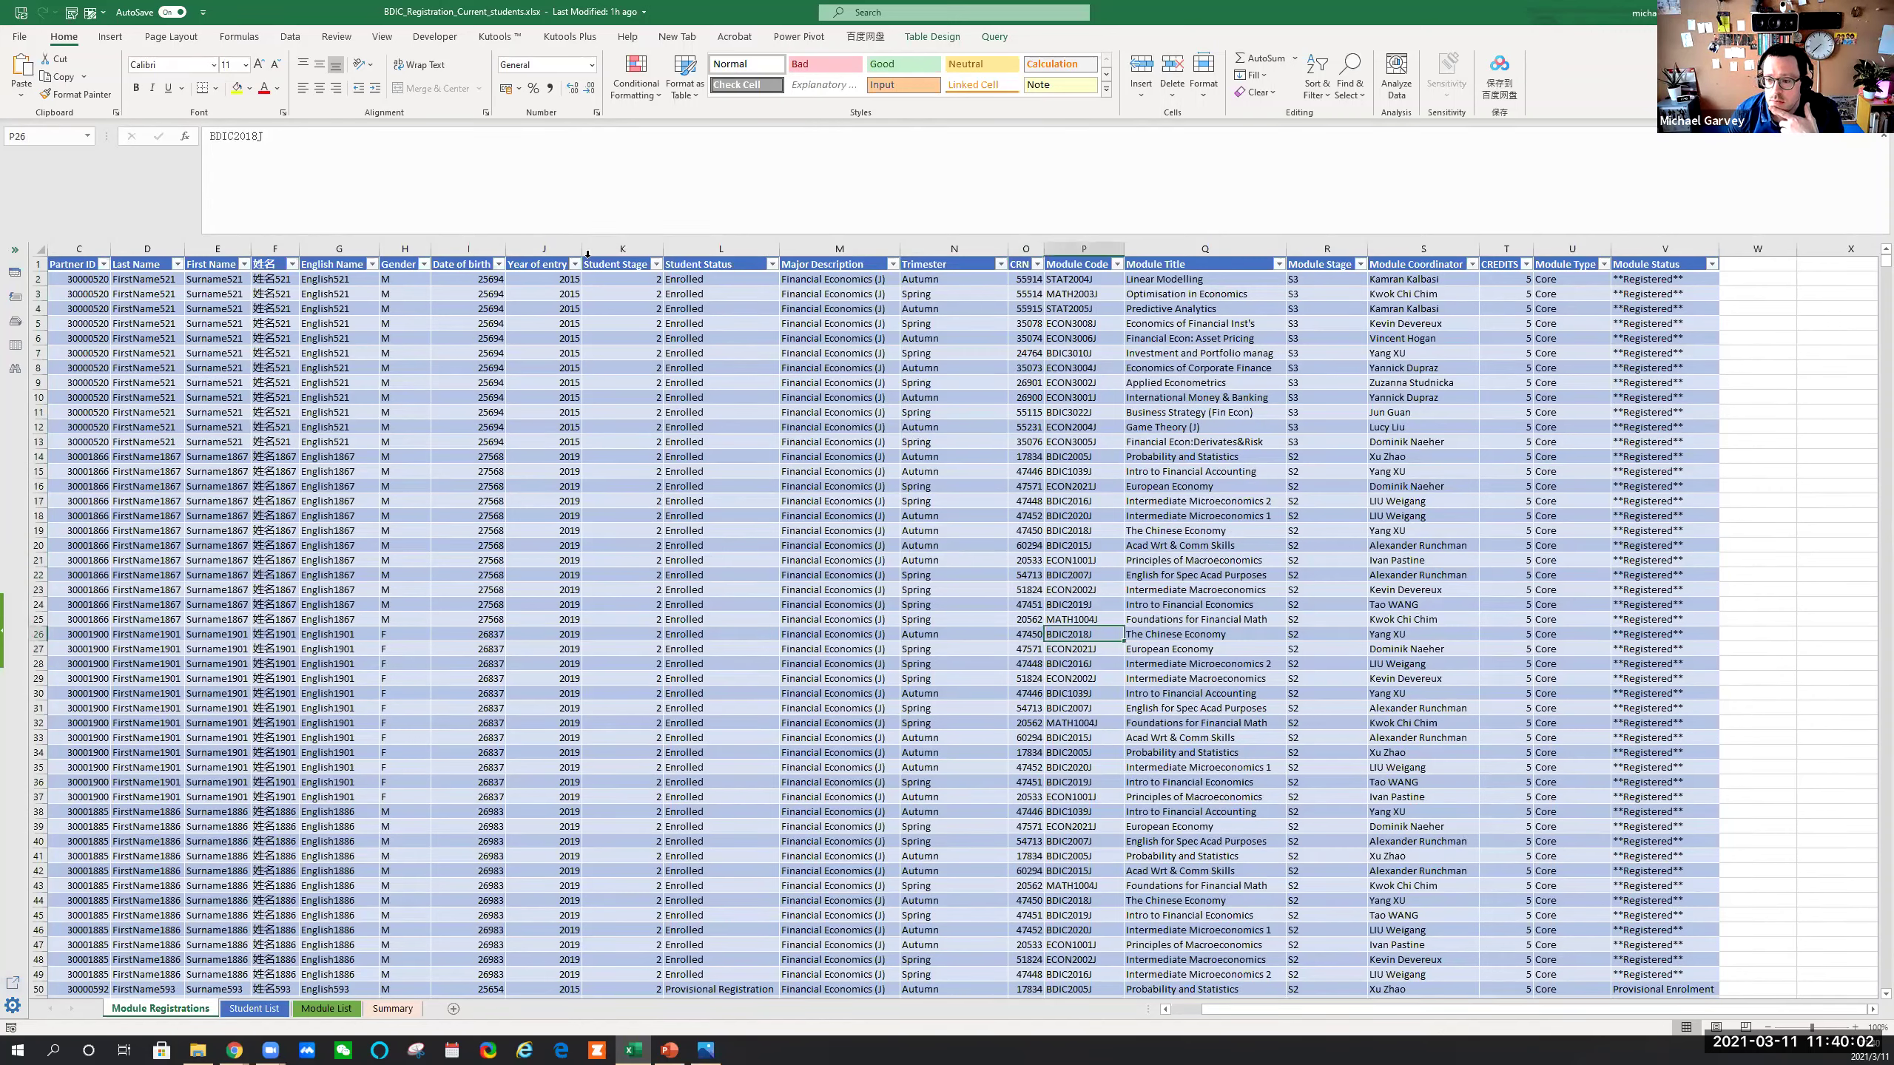
Highlight the Year of entry, 姓名, English Name and Partner ID columns together and review them alongside the ID & Code and Student No columns
left_click(529, 248)
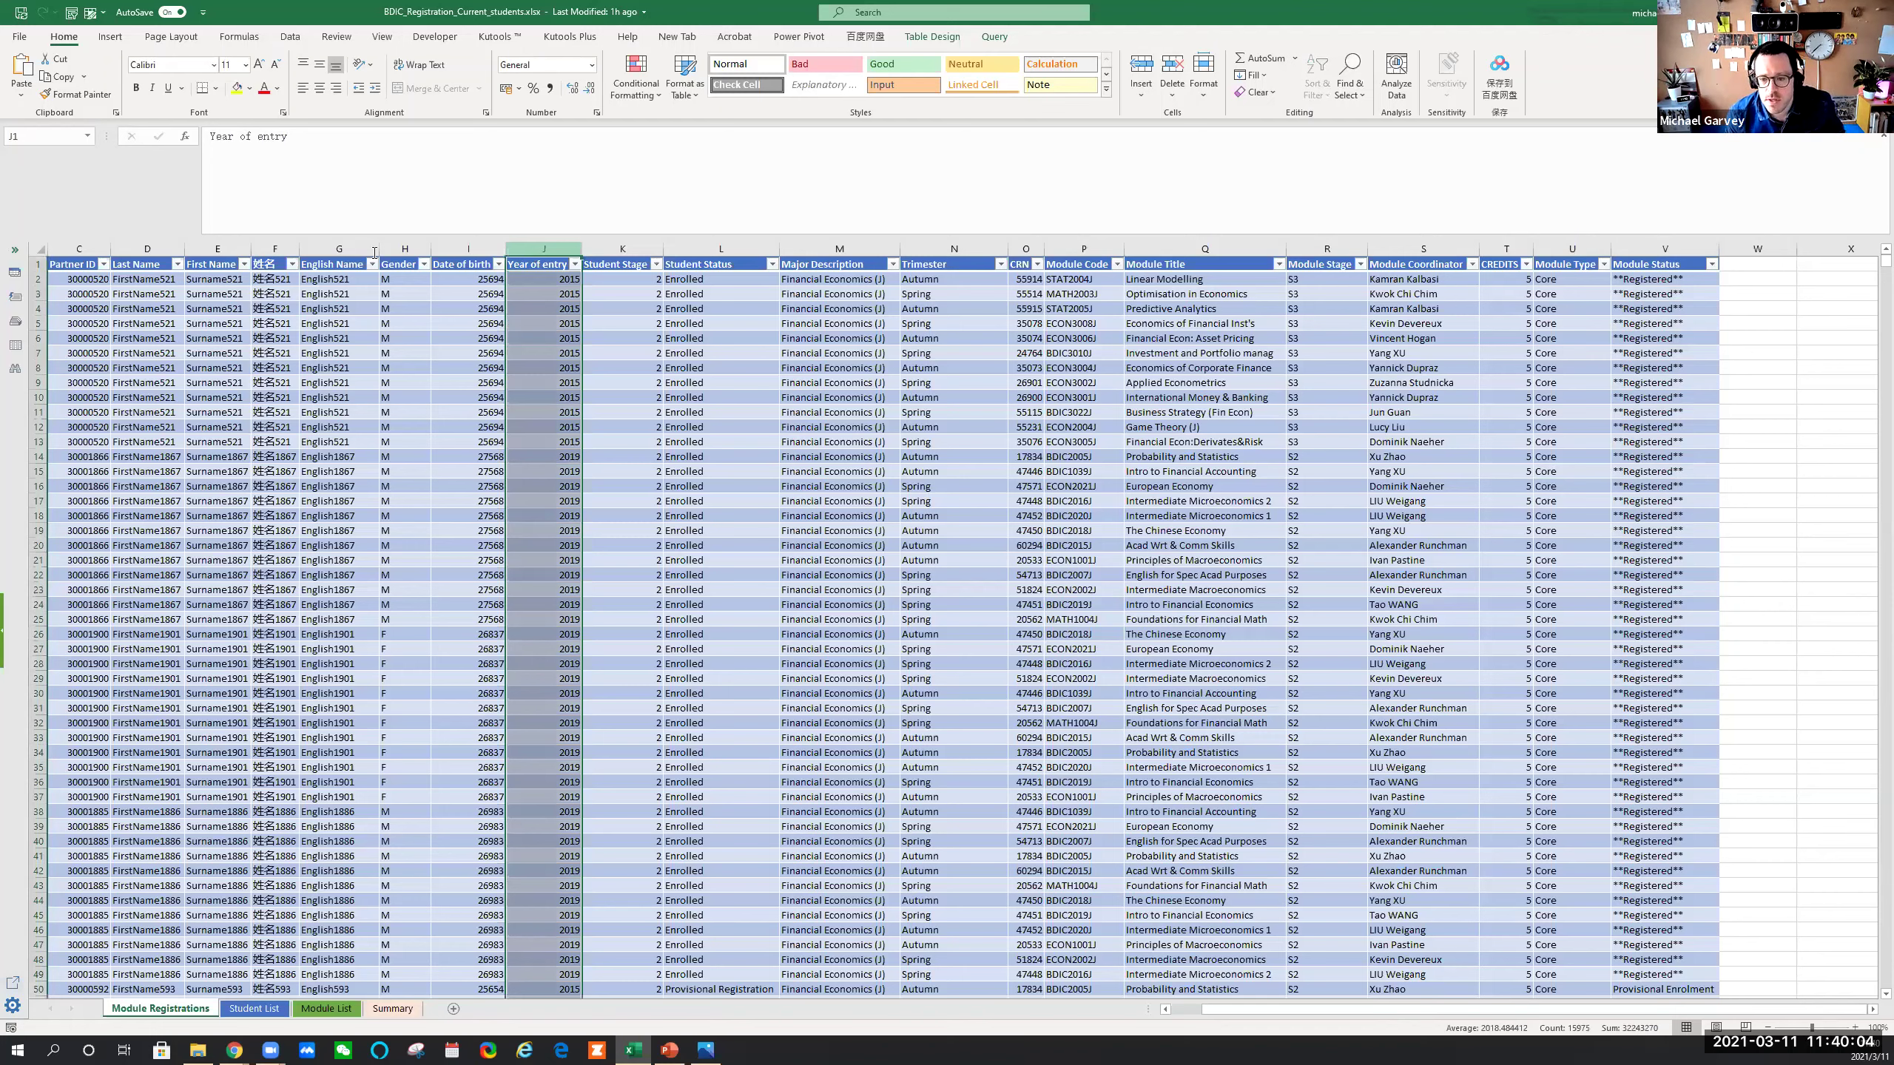
left_click(275, 249, "ctrl")
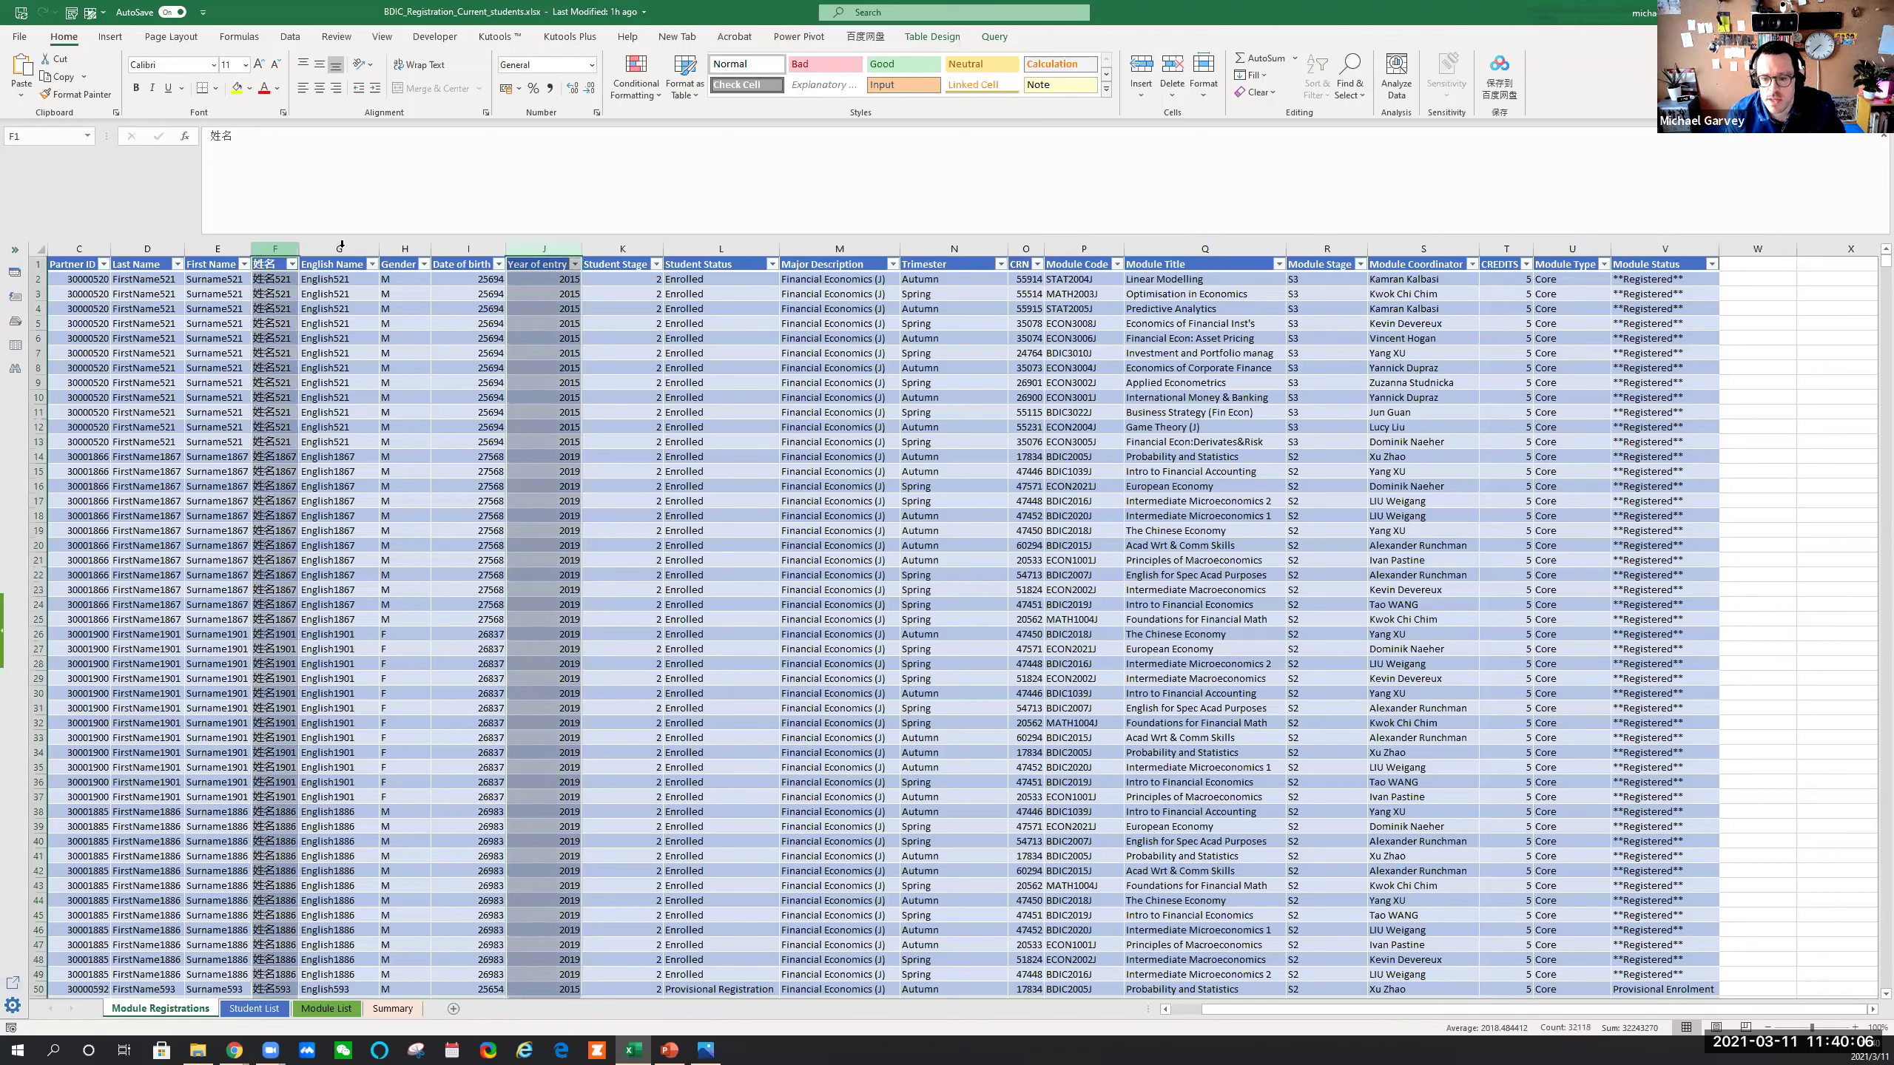
left_click(342, 248, "ctrl")
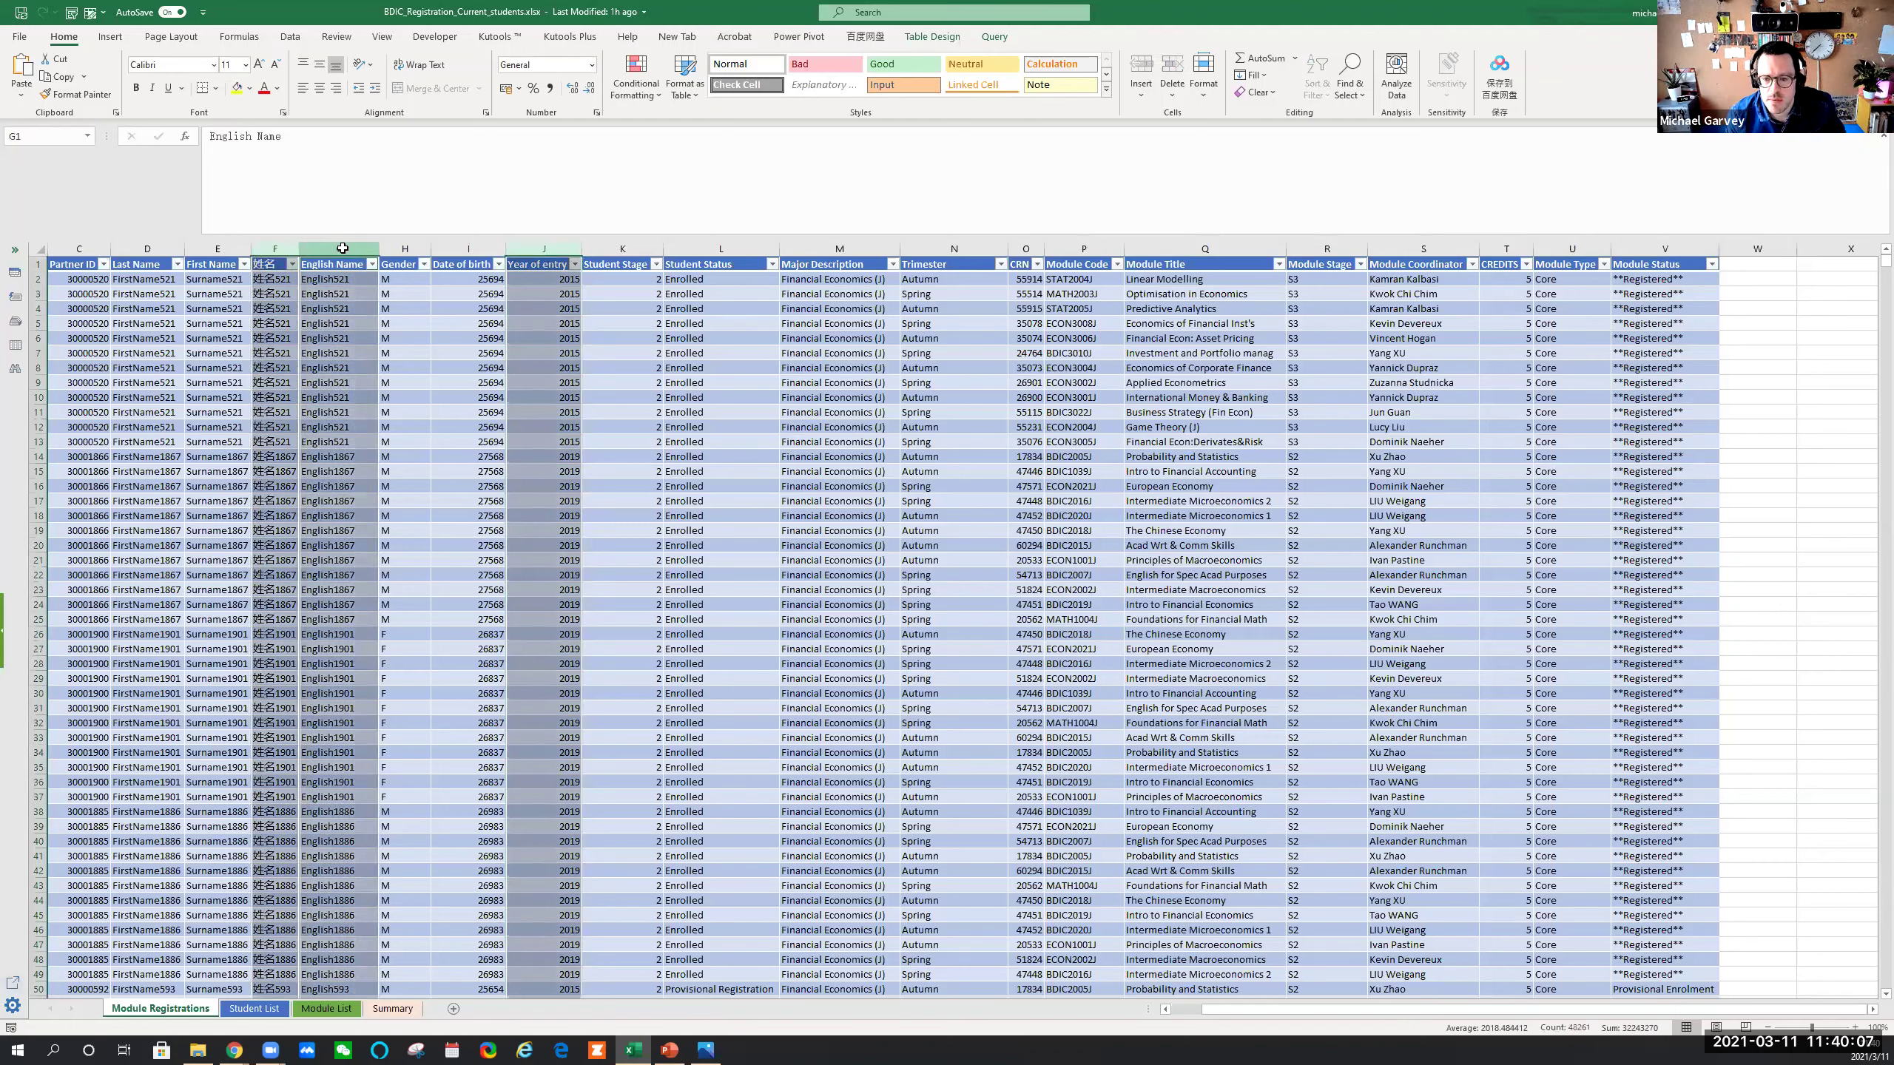
left_click(79, 249, "ctrl")
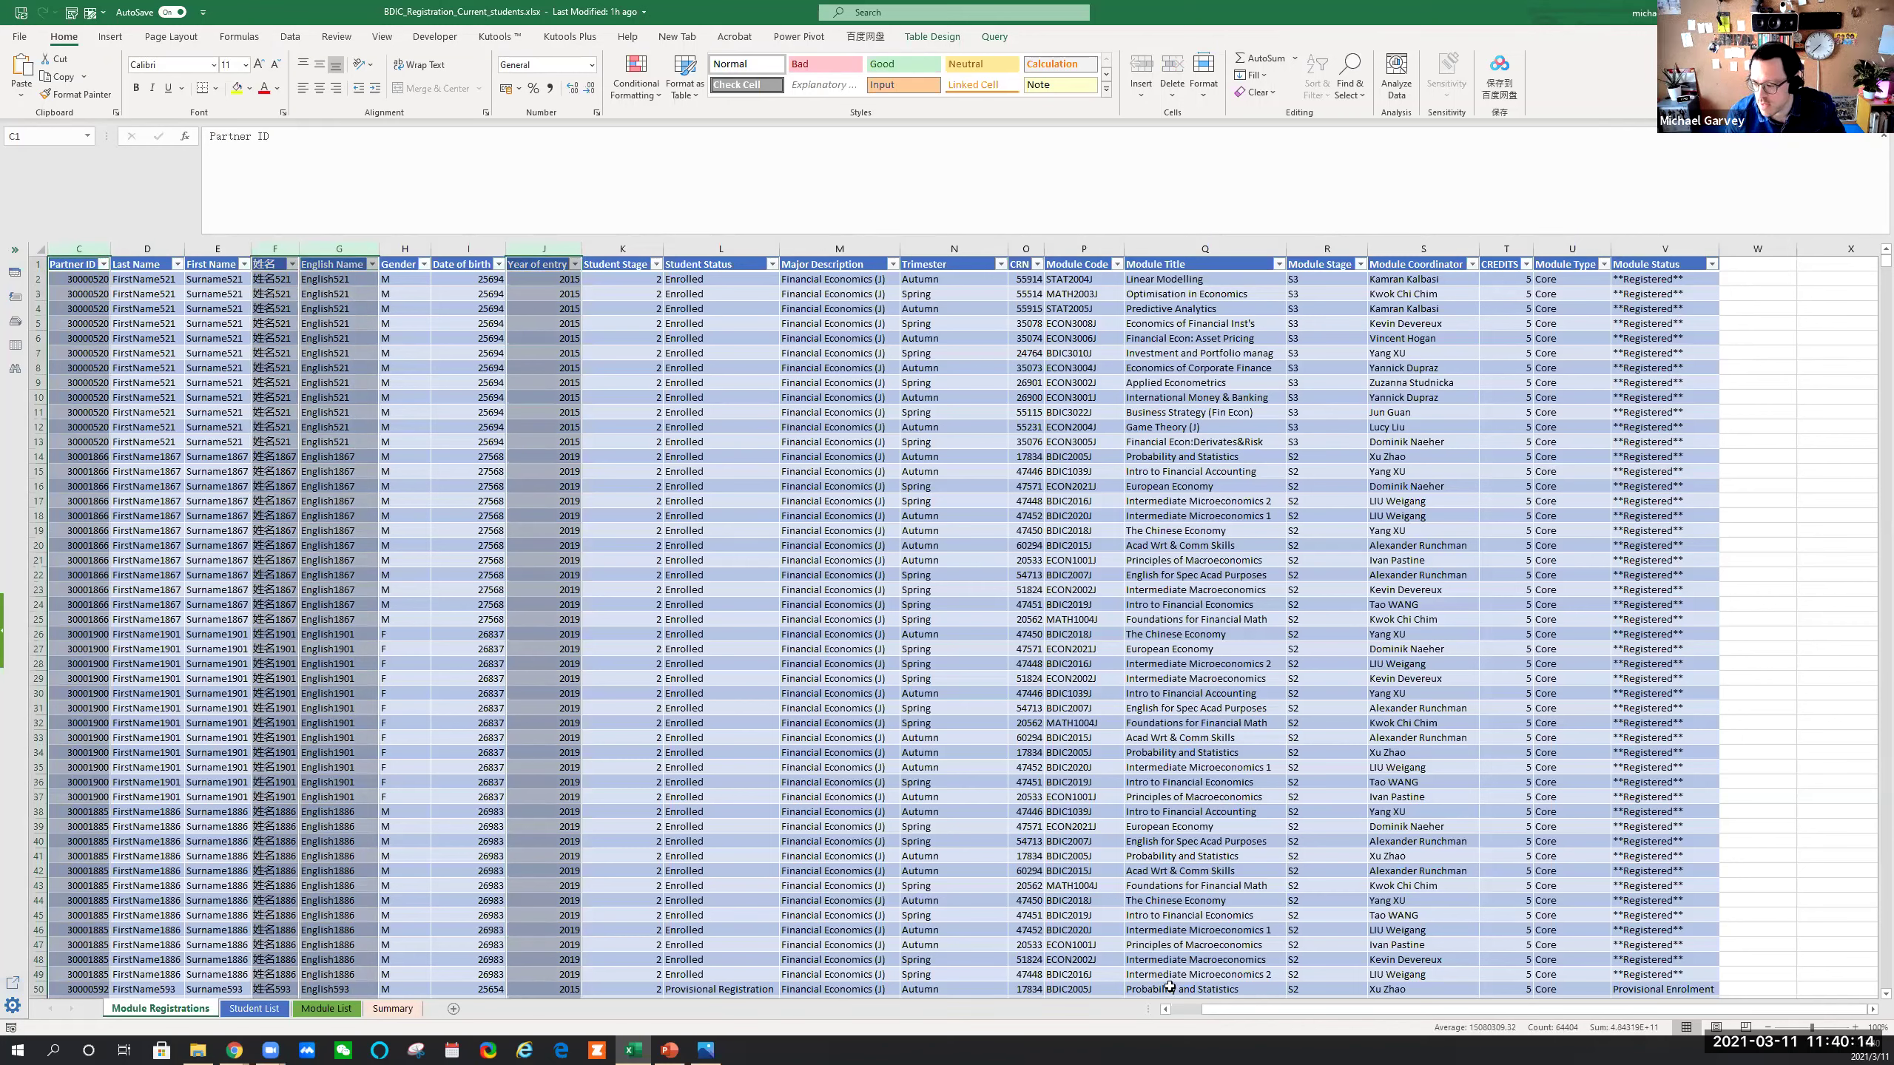
left_click(1182, 1008)
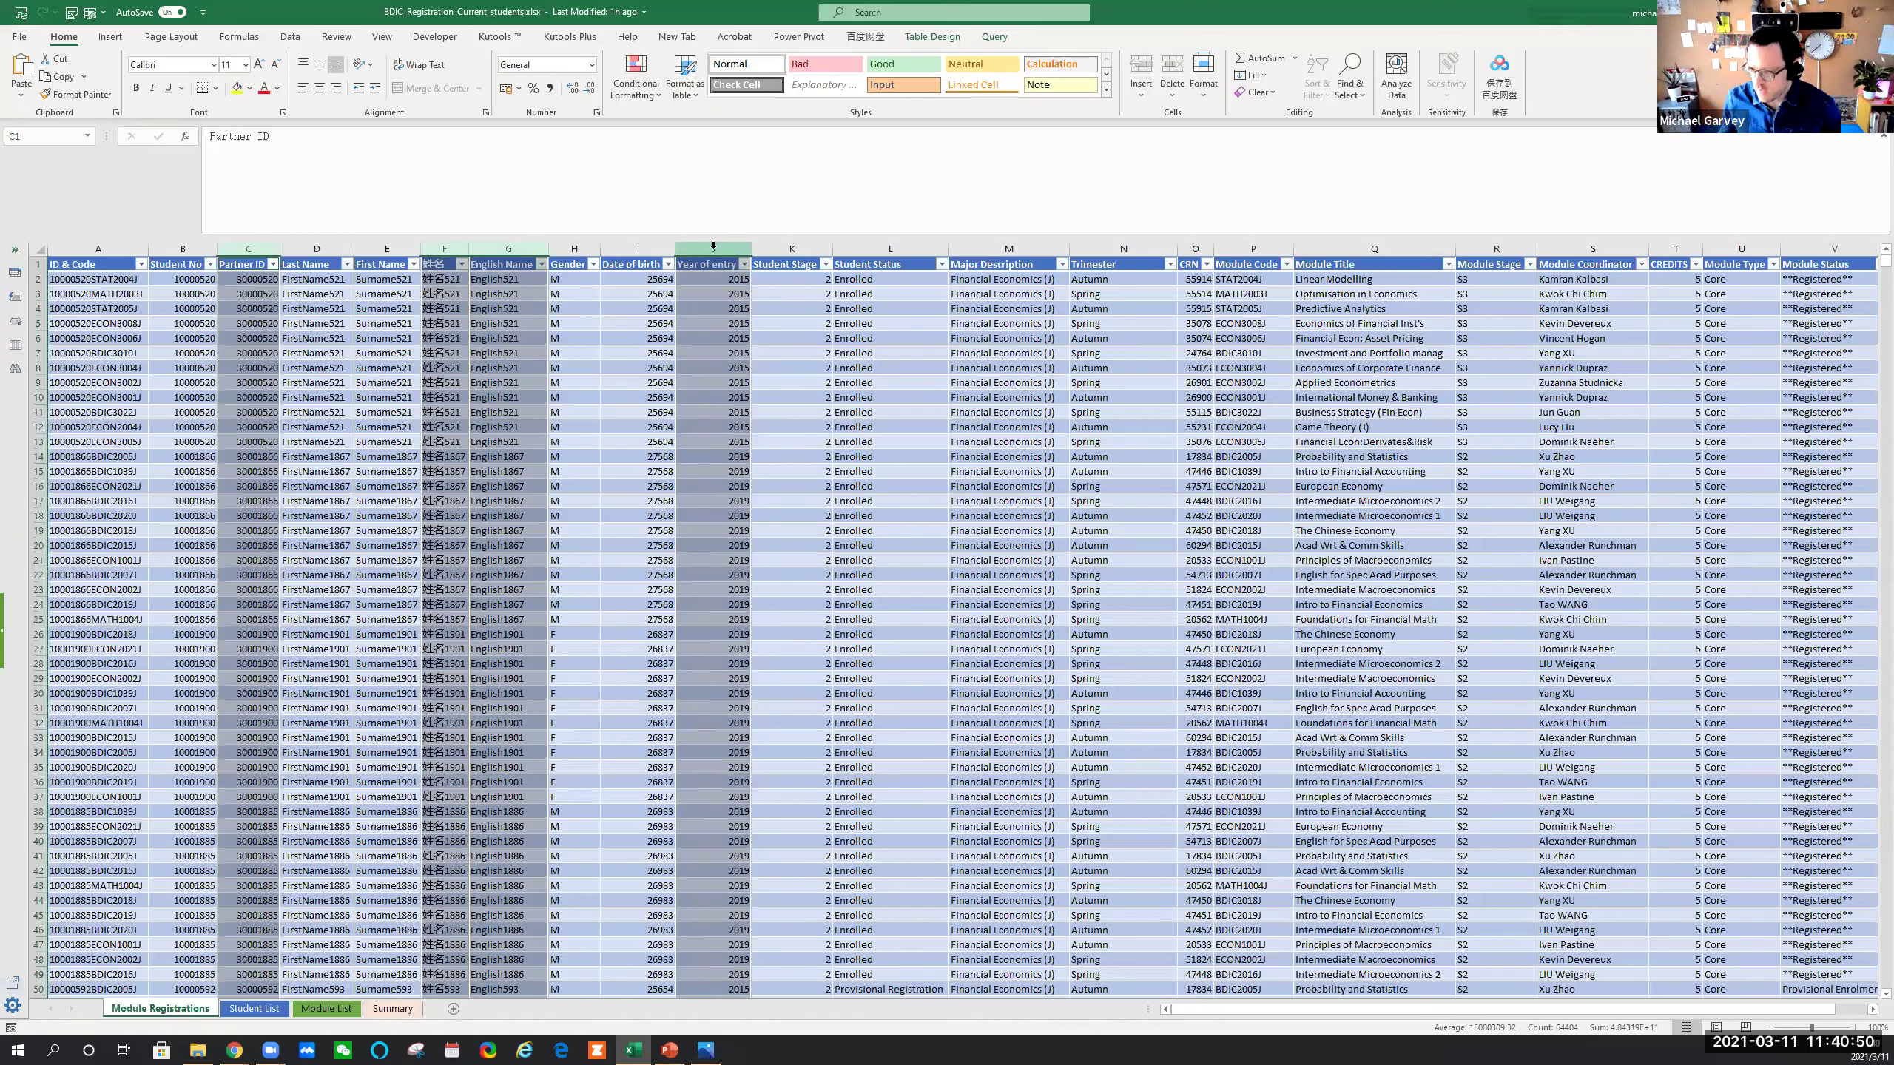
left_click_drag(1367, 515, 1564, 518)
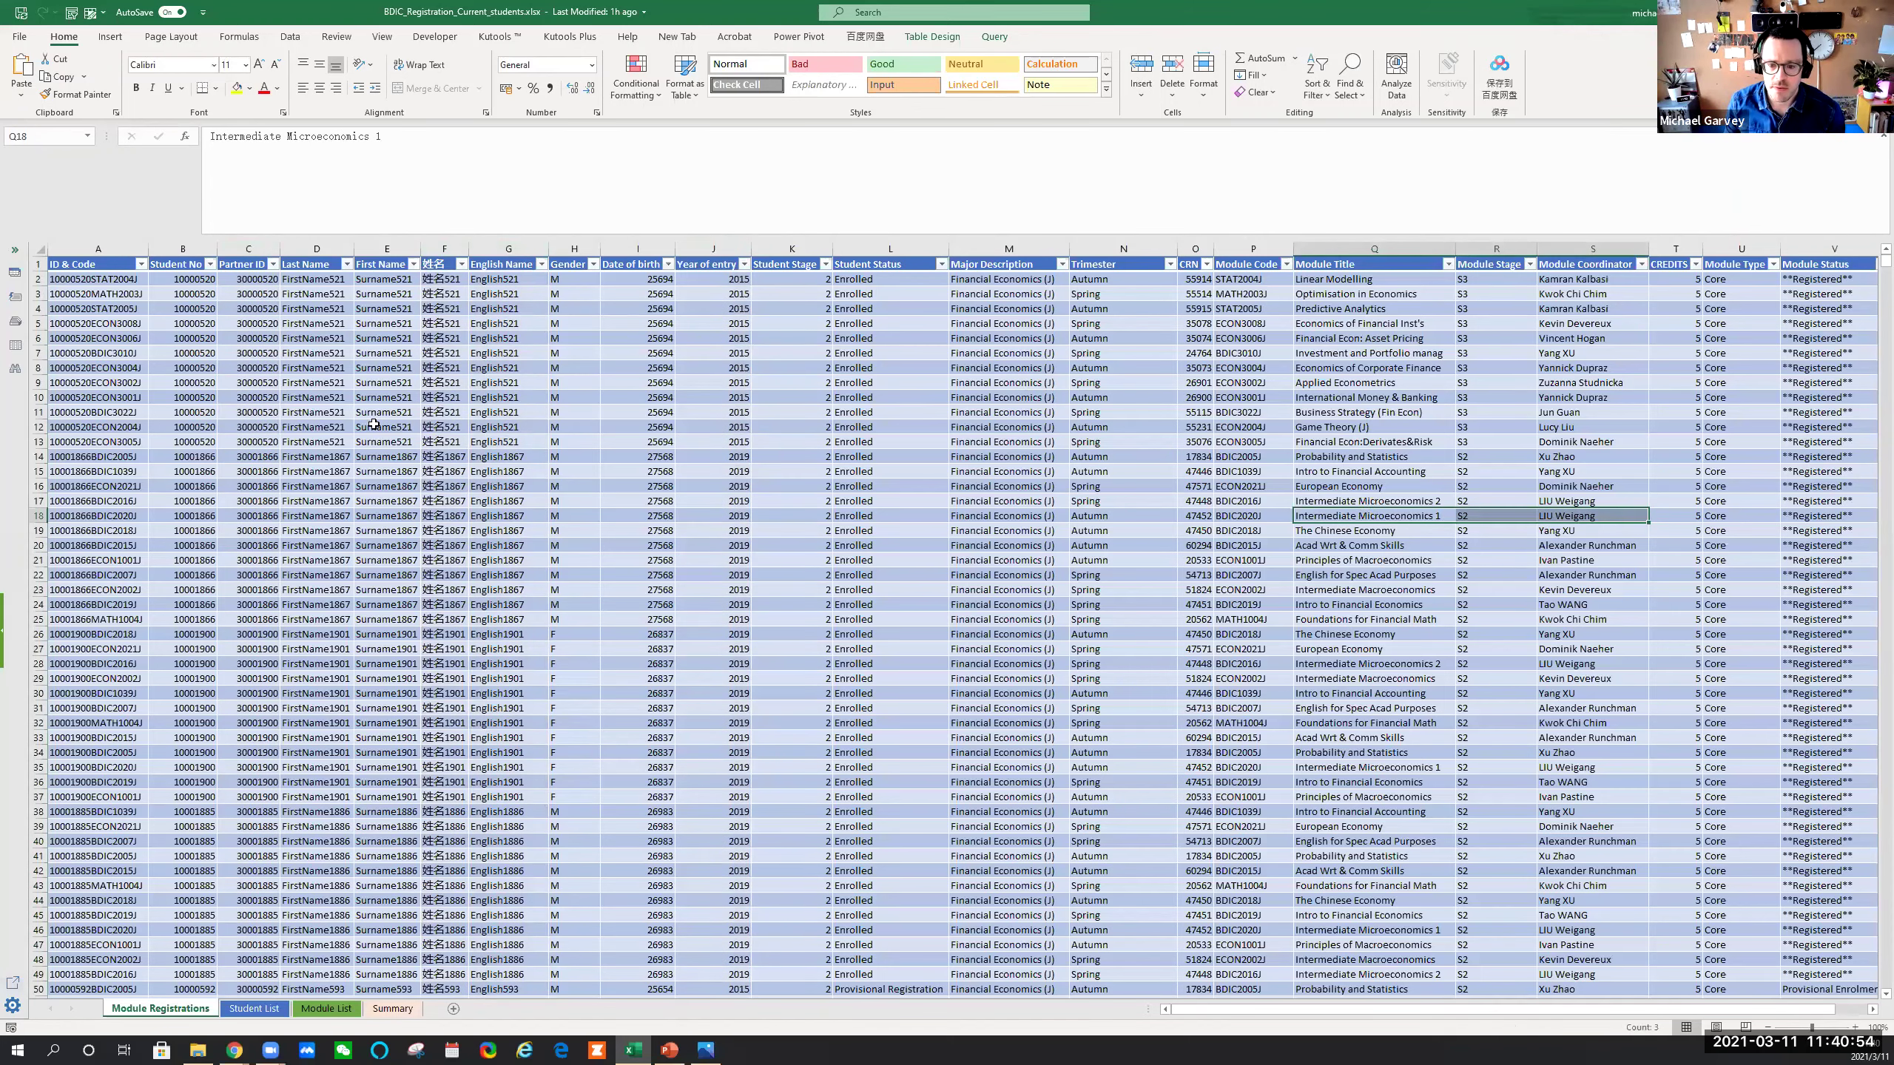
scroll(372, 421, "down", 2)
scroll(372, 420, "up", 2)
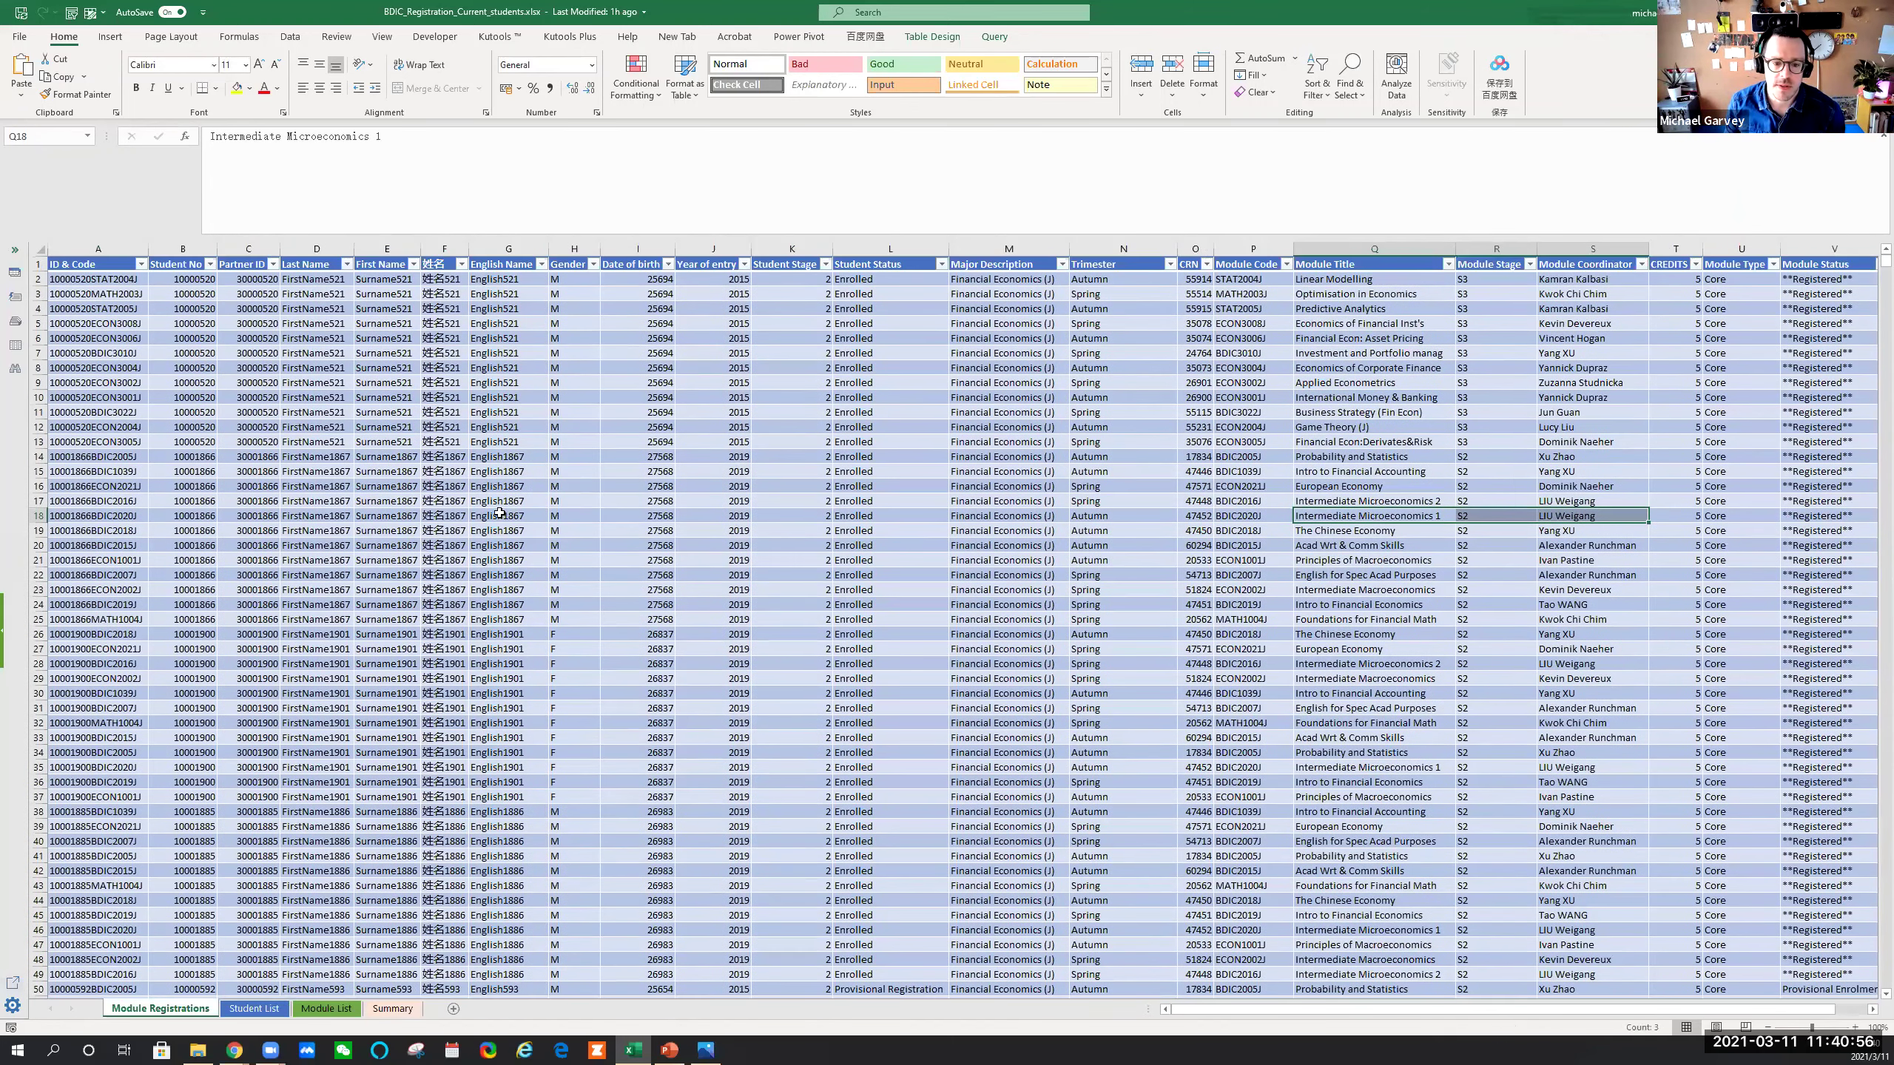
Filter the Student List pivot table to the Spring trimester and the fourth listed module coordinator
left_click(253, 1006)
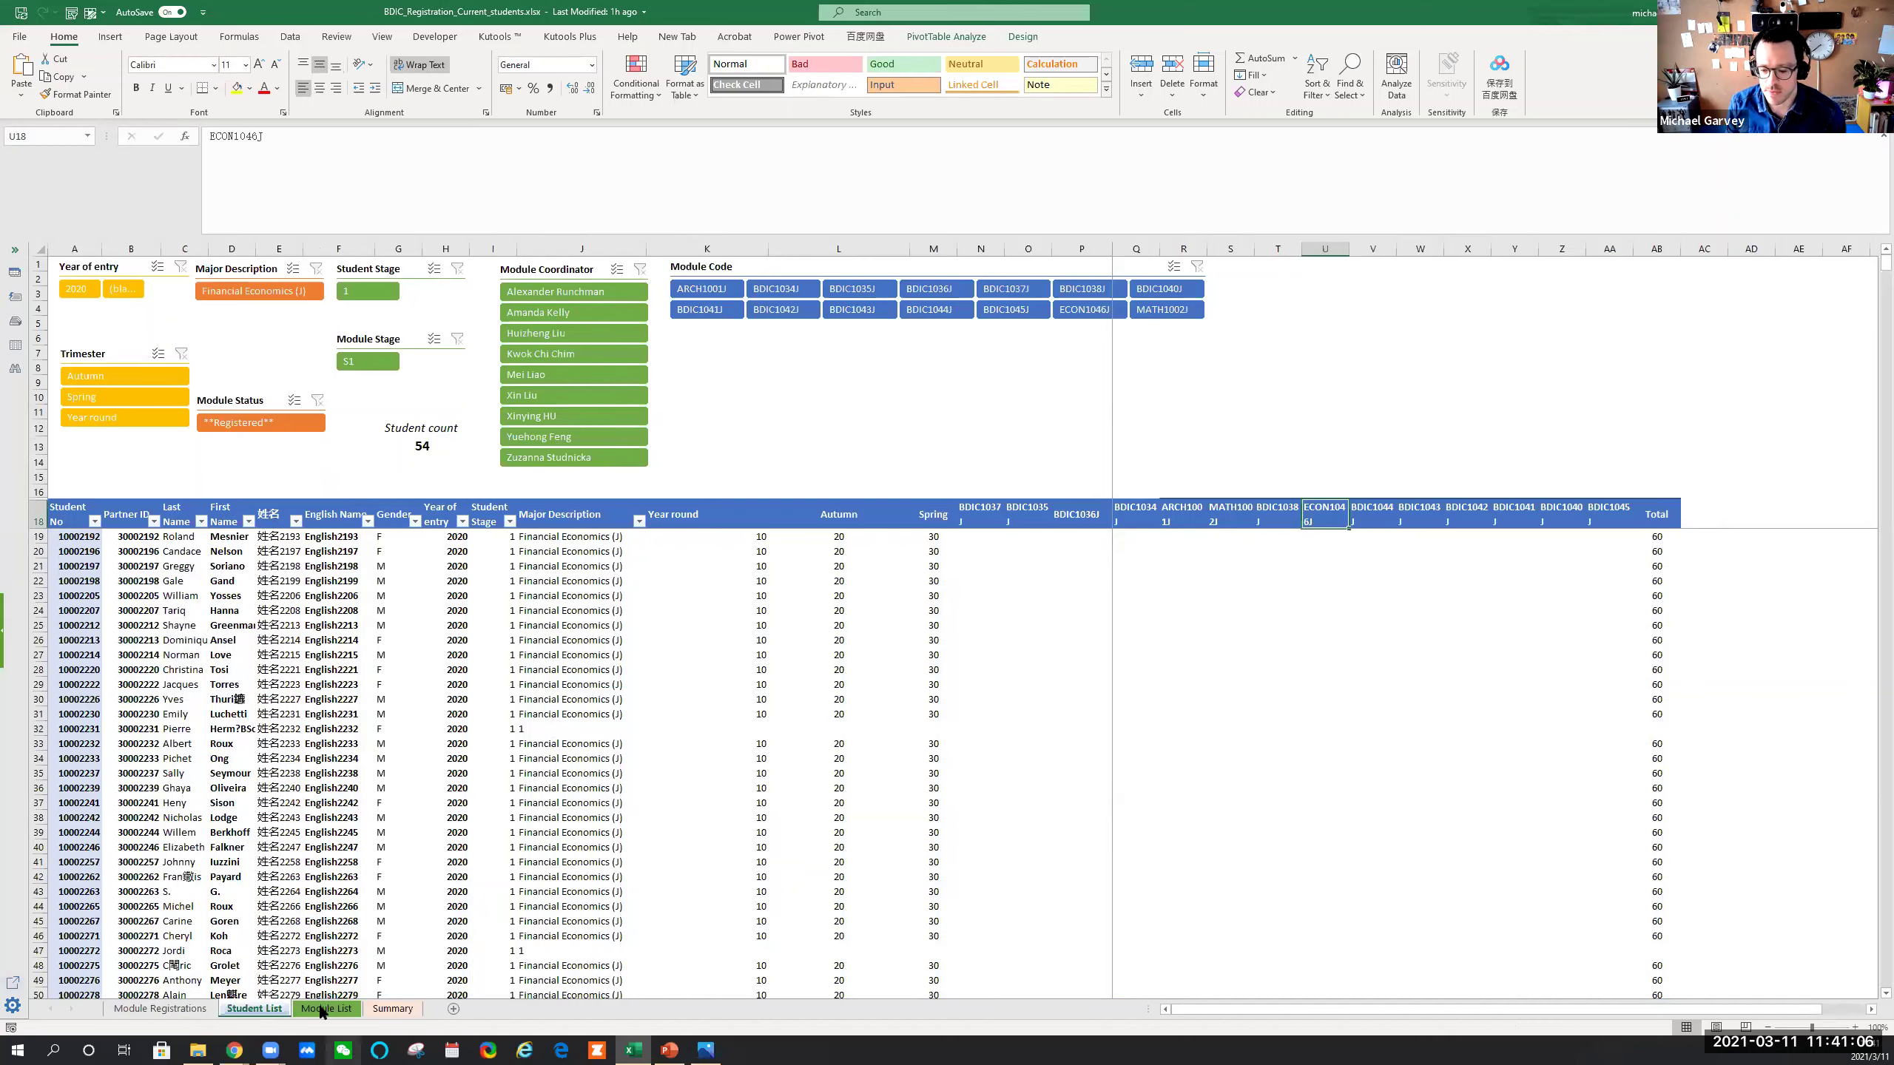
left_click(201, 577)
left_click(600, 620)
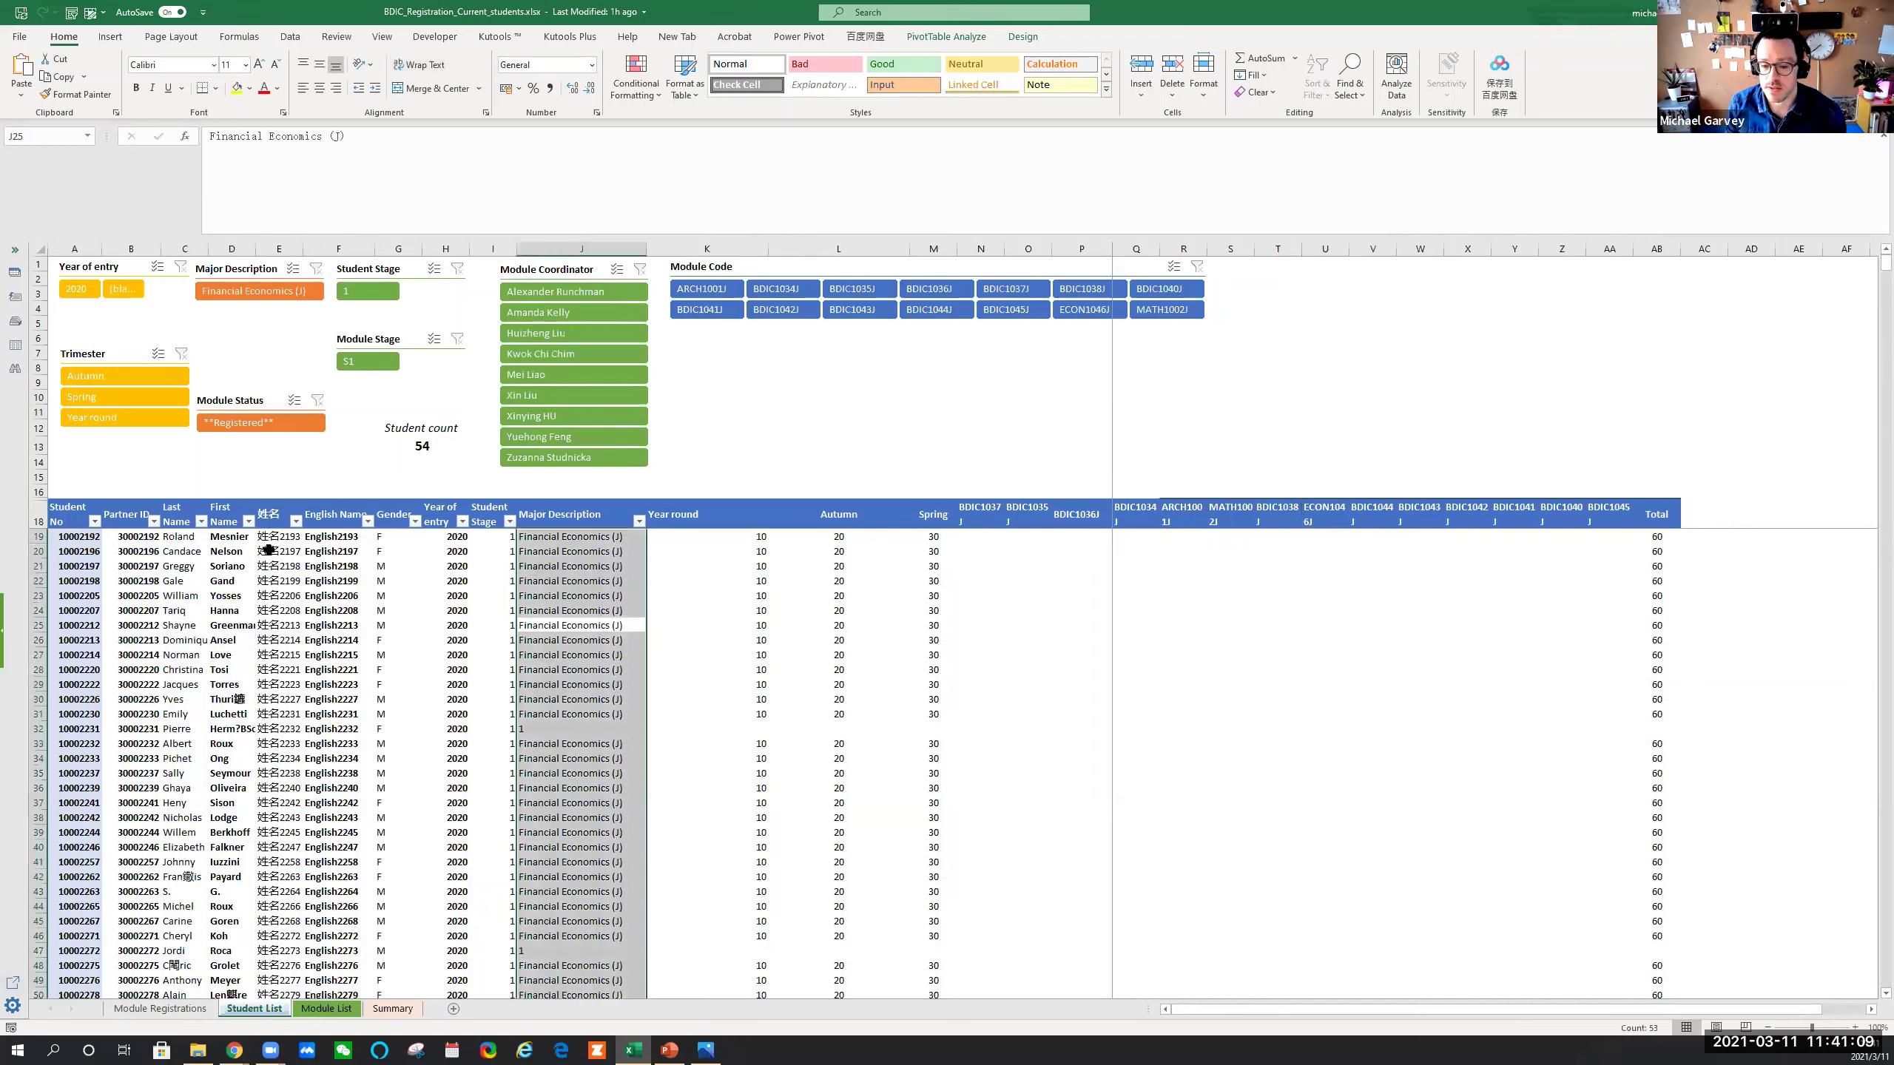
left_click(85, 398)
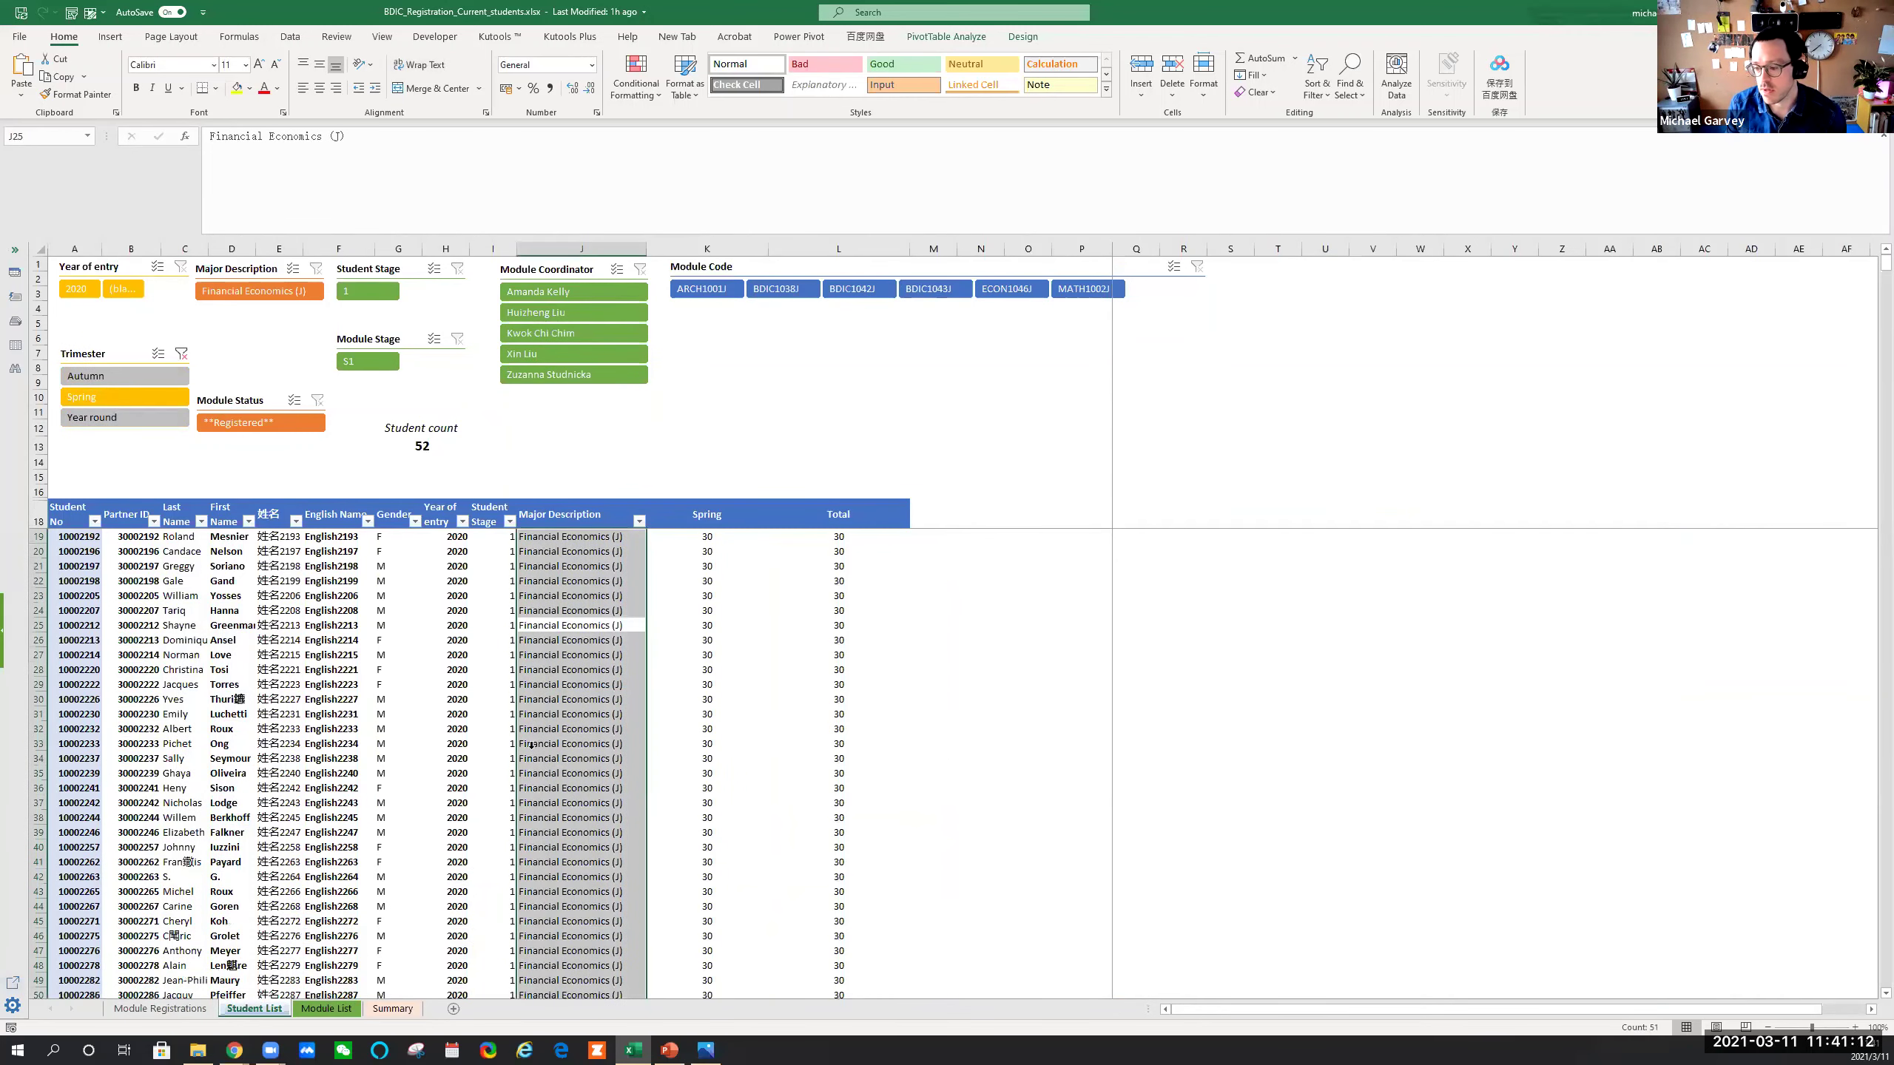
scroll(533, 745, "down", 9)
scroll(545, 741, "up", 9)
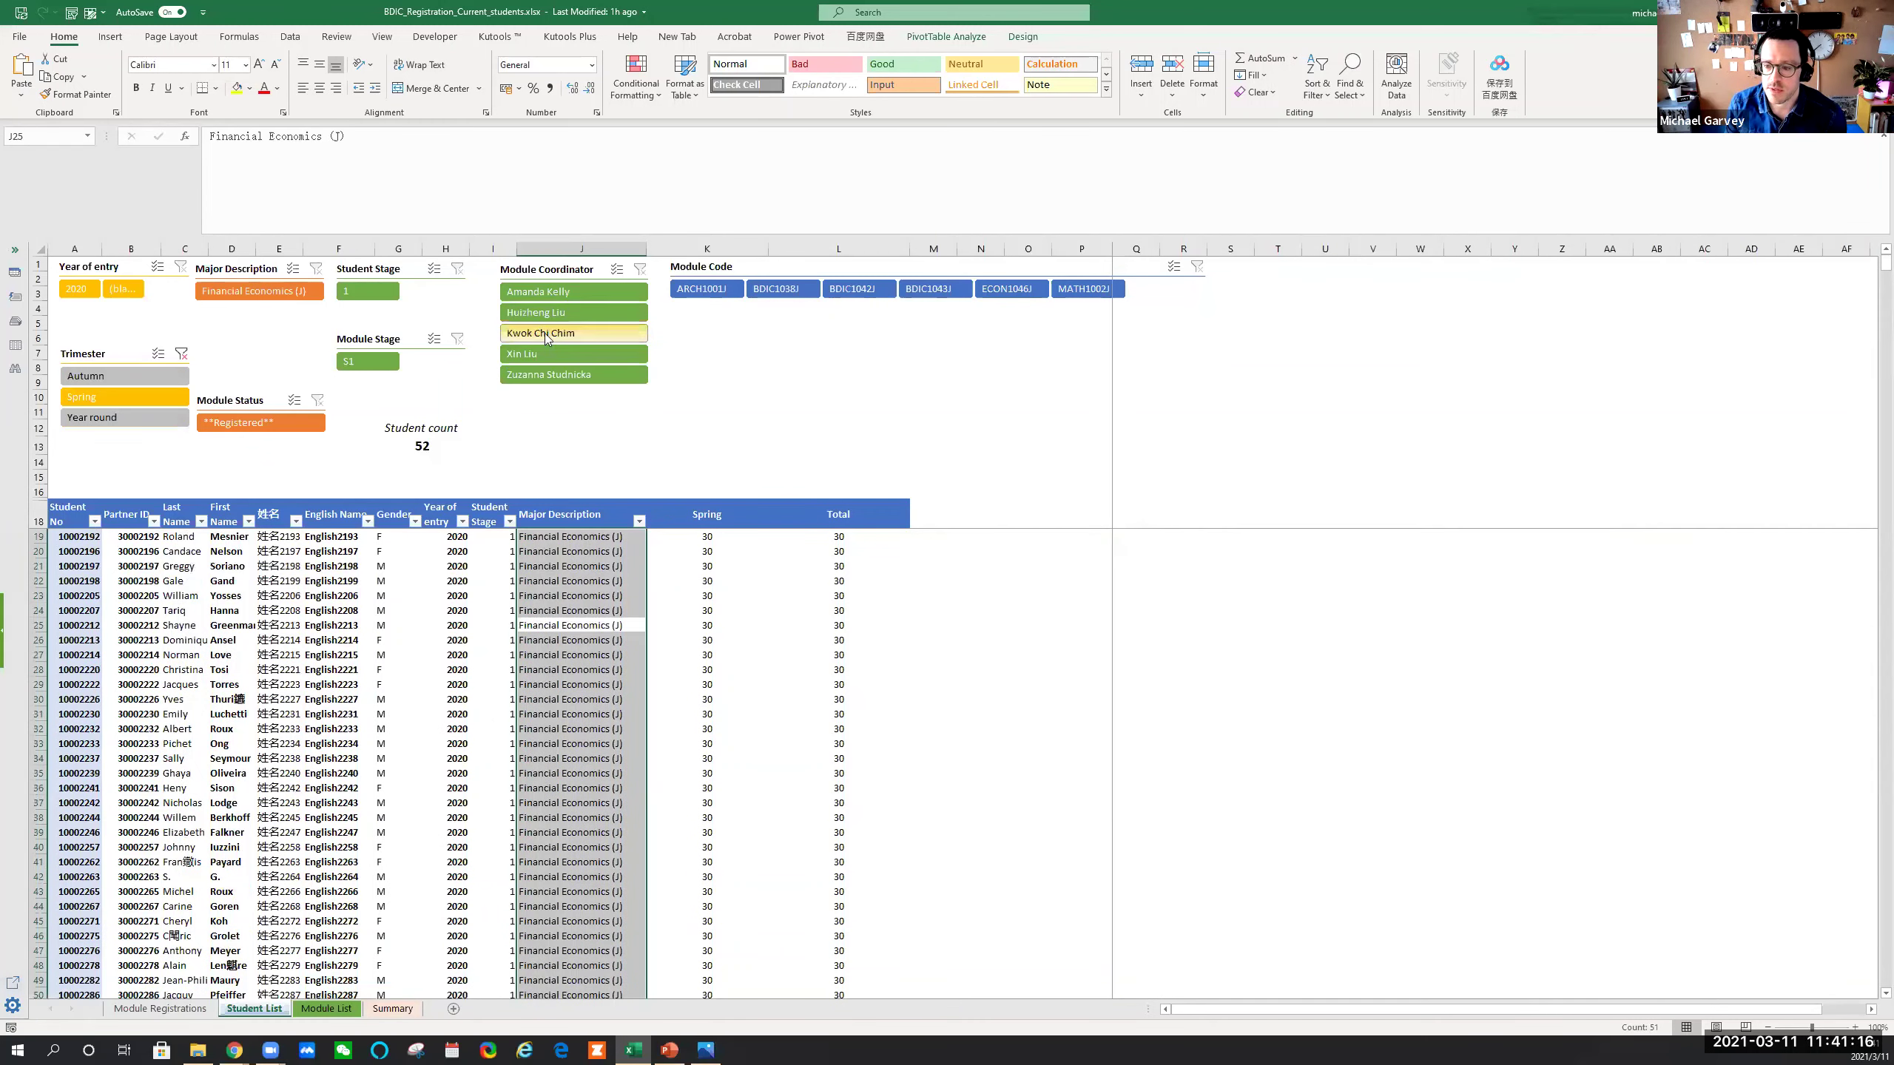
left_click(544, 354)
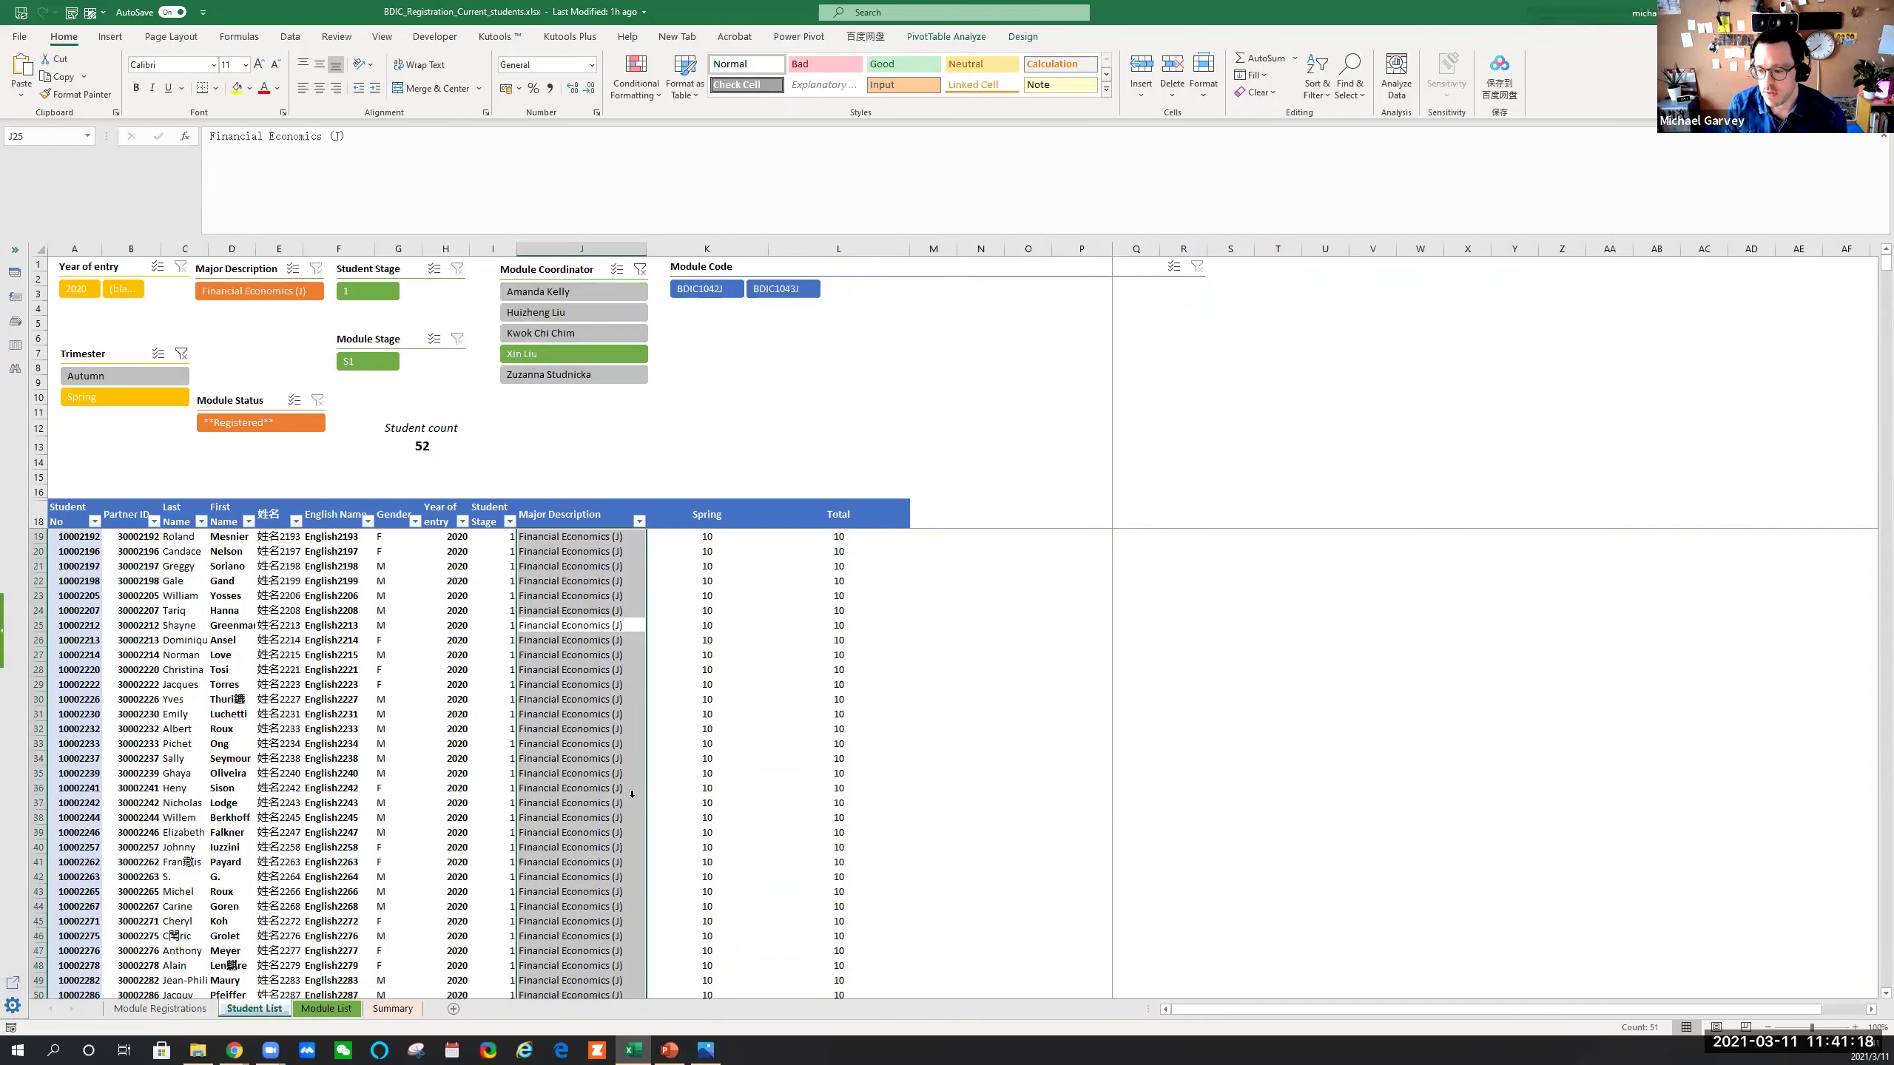
Review the filtered student list through to its total row, and look over the Module List and Summary pivot reports
scroll(629, 759, "down", 10)
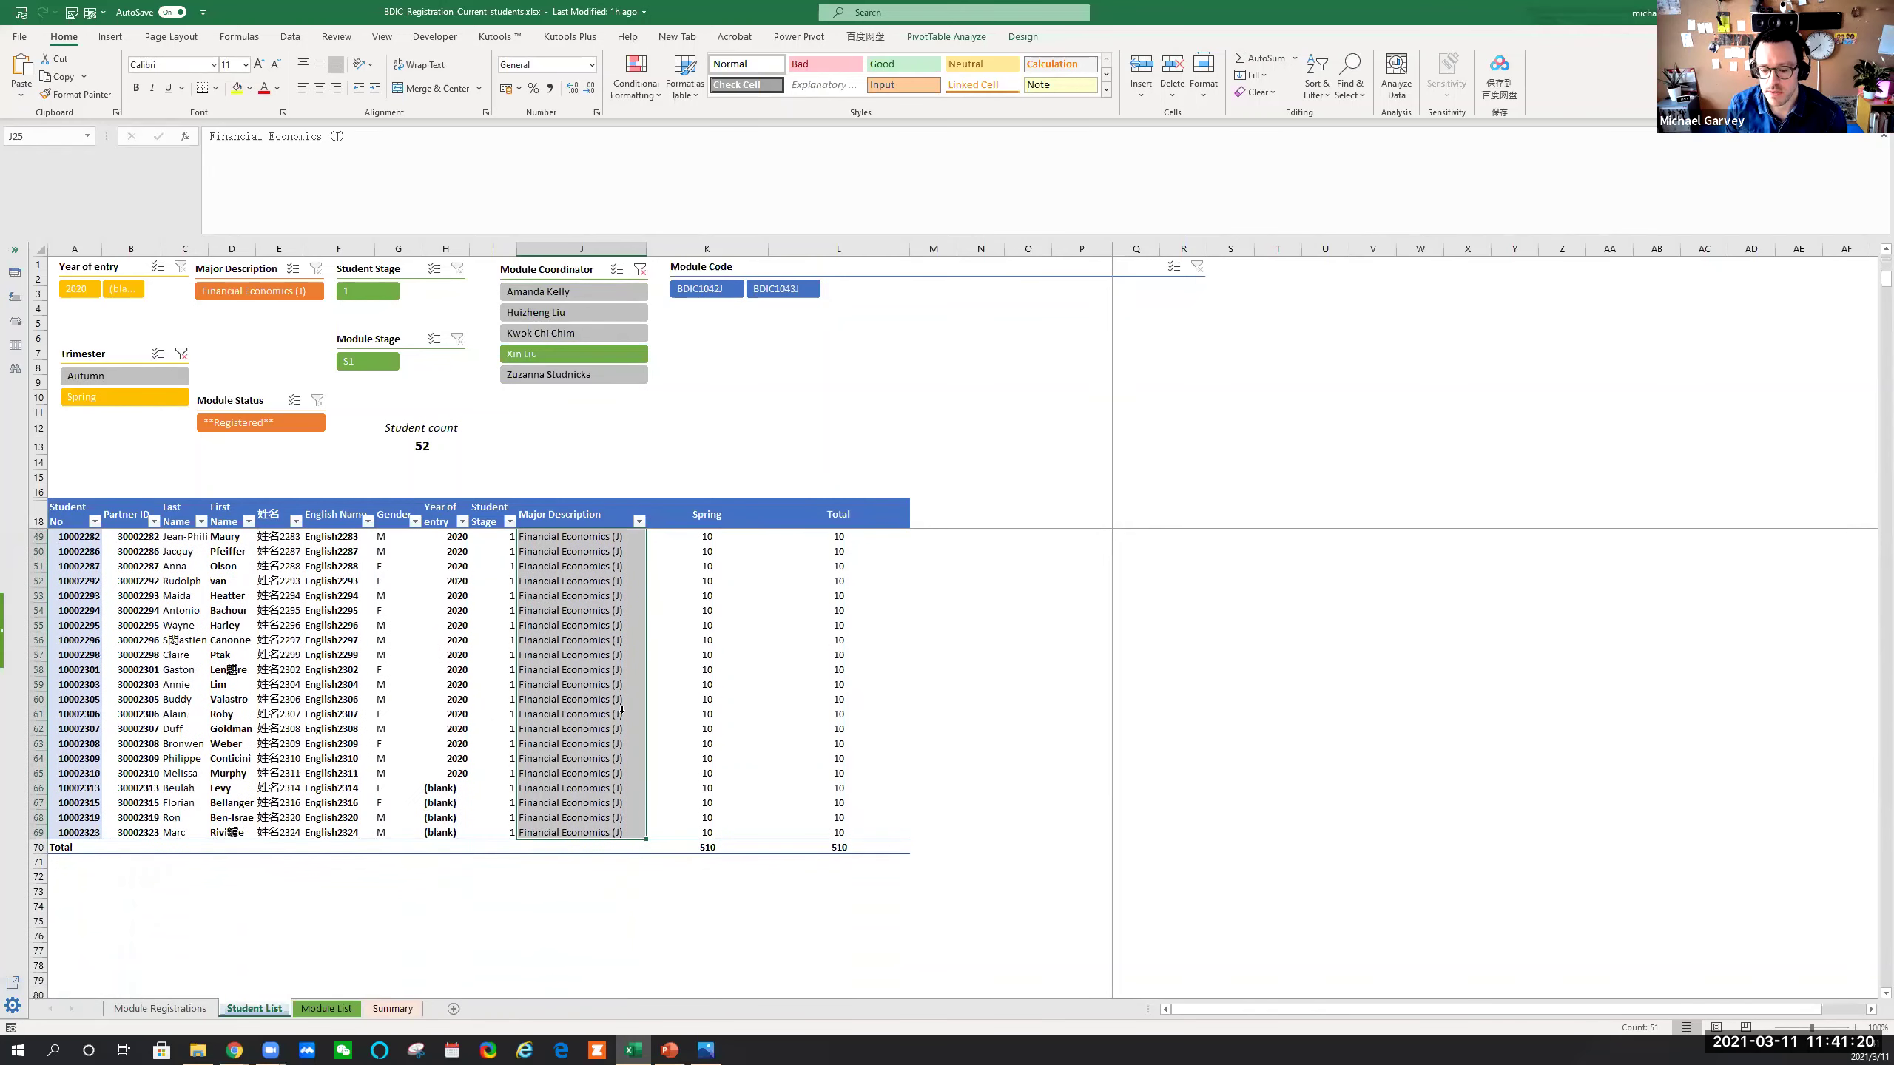
scroll(607, 698, "up", 5)
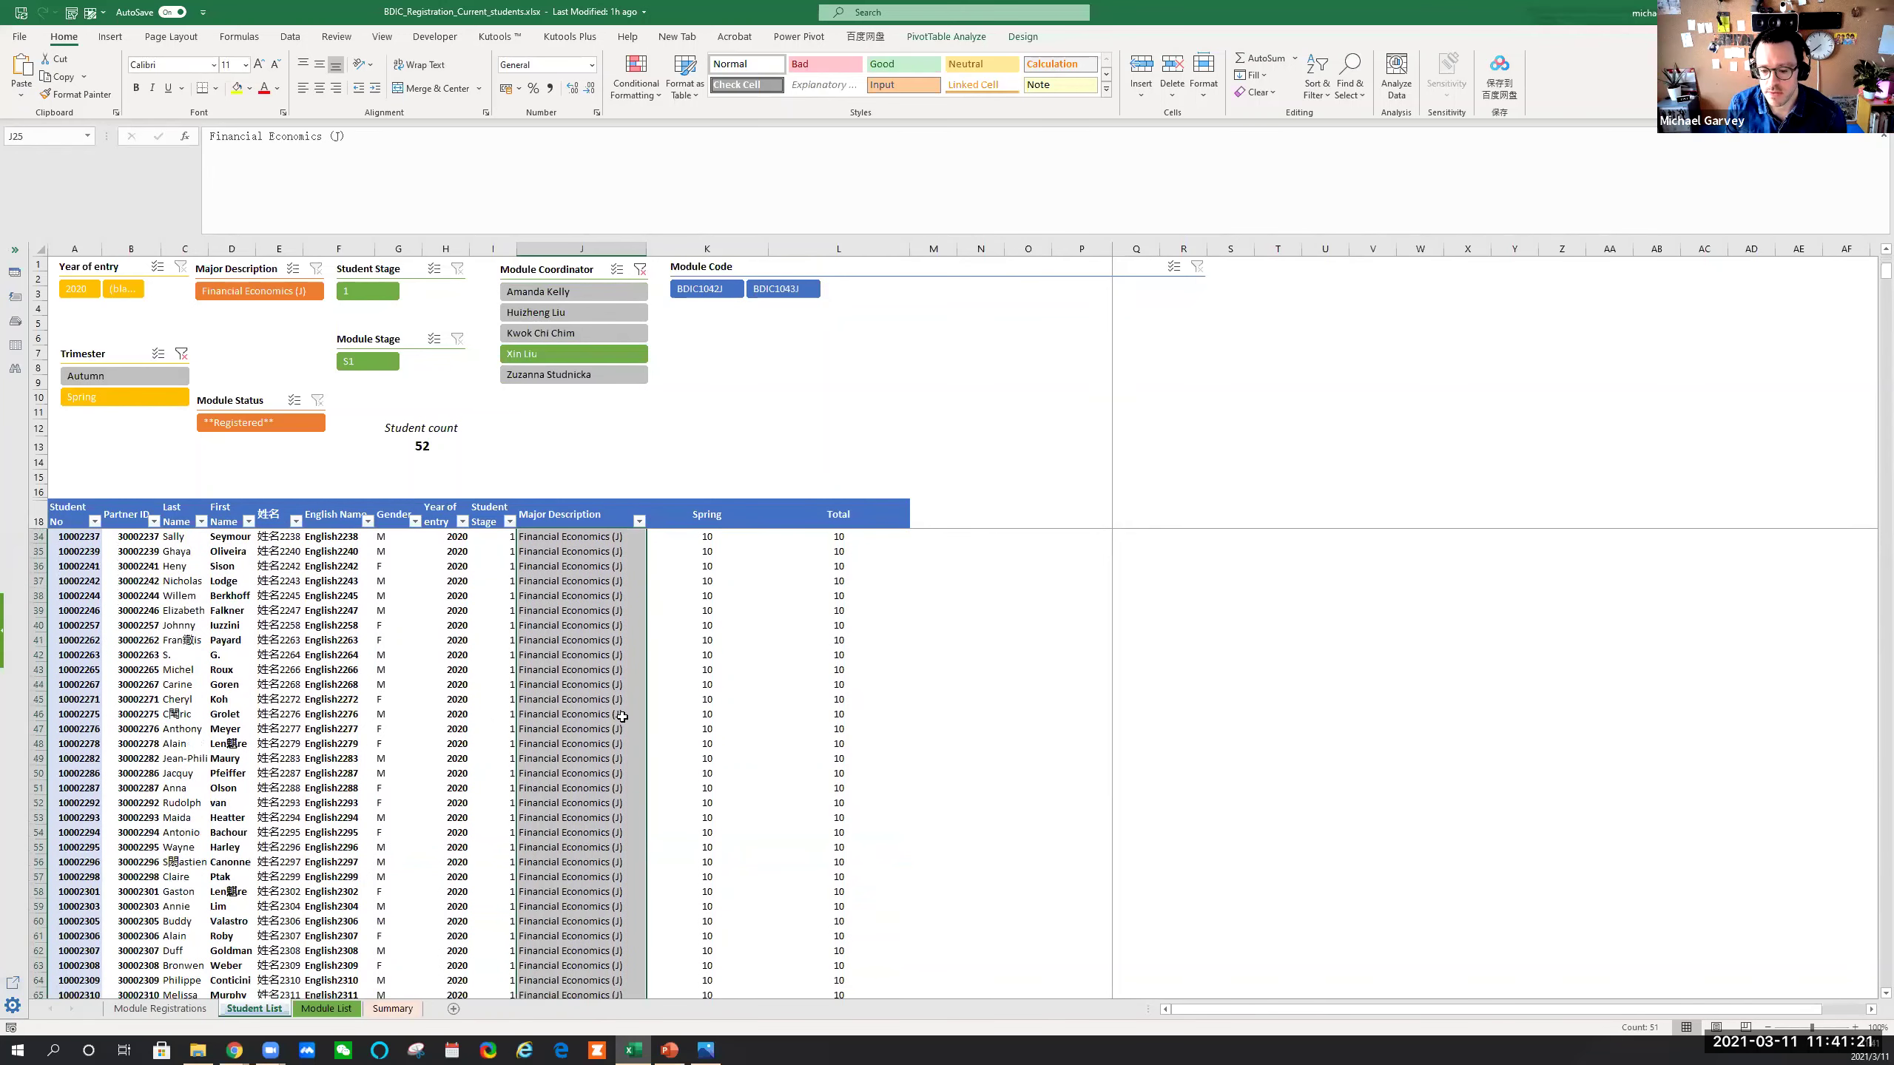
left_click(325, 1008)
left_click(334, 623)
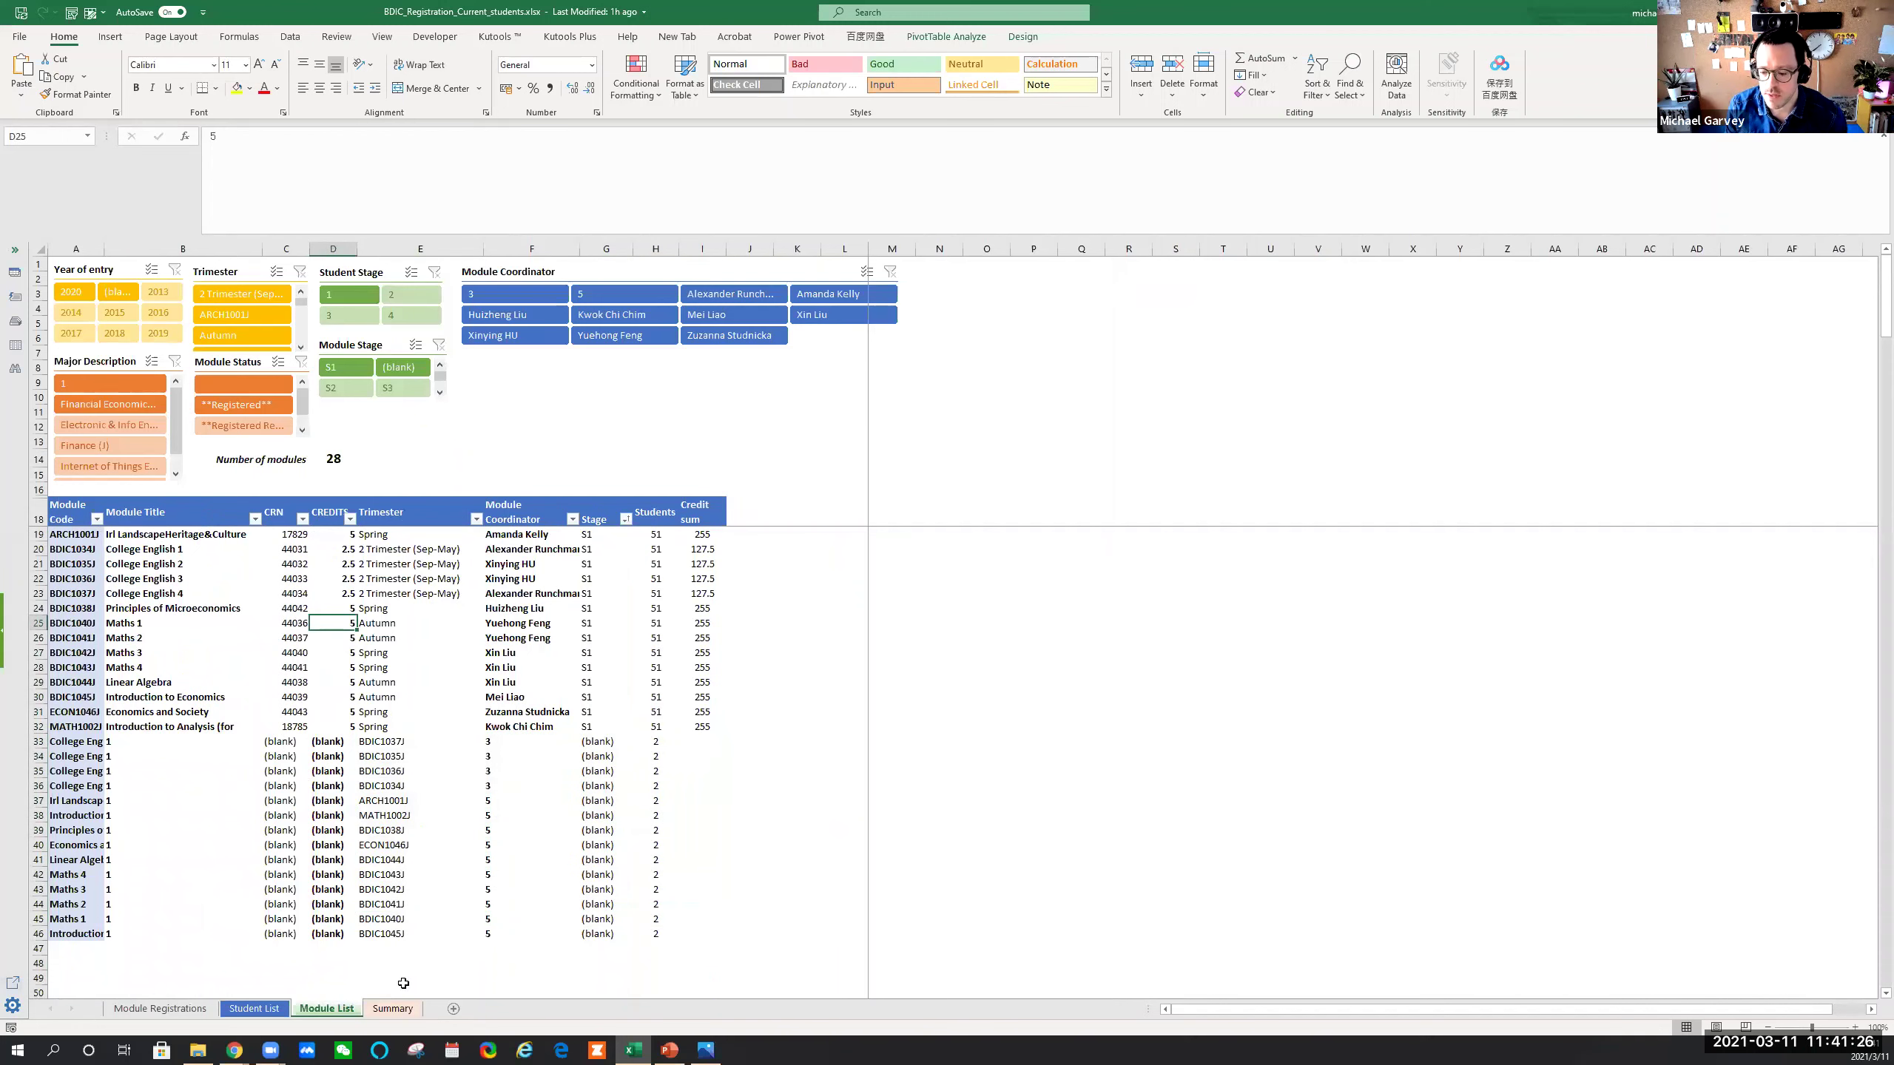
left_click(393, 1008)
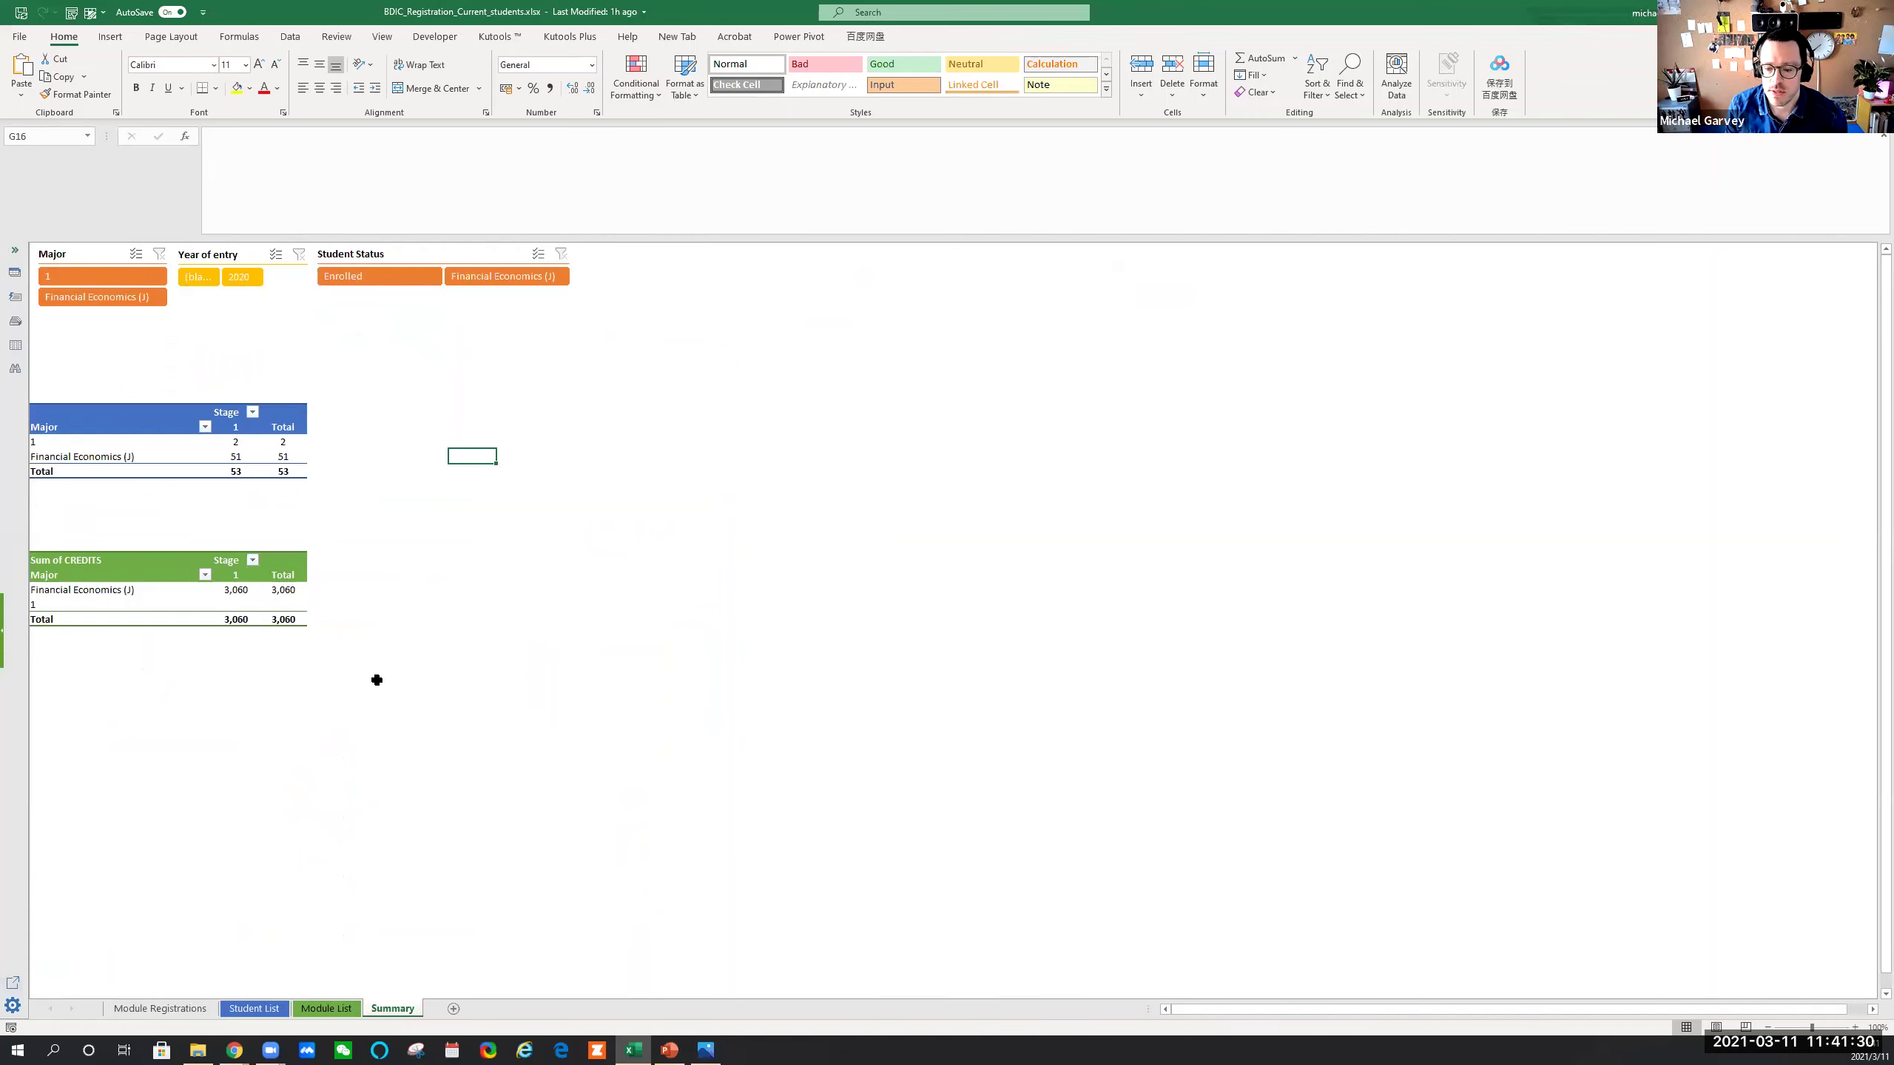
left_click(254, 1008)
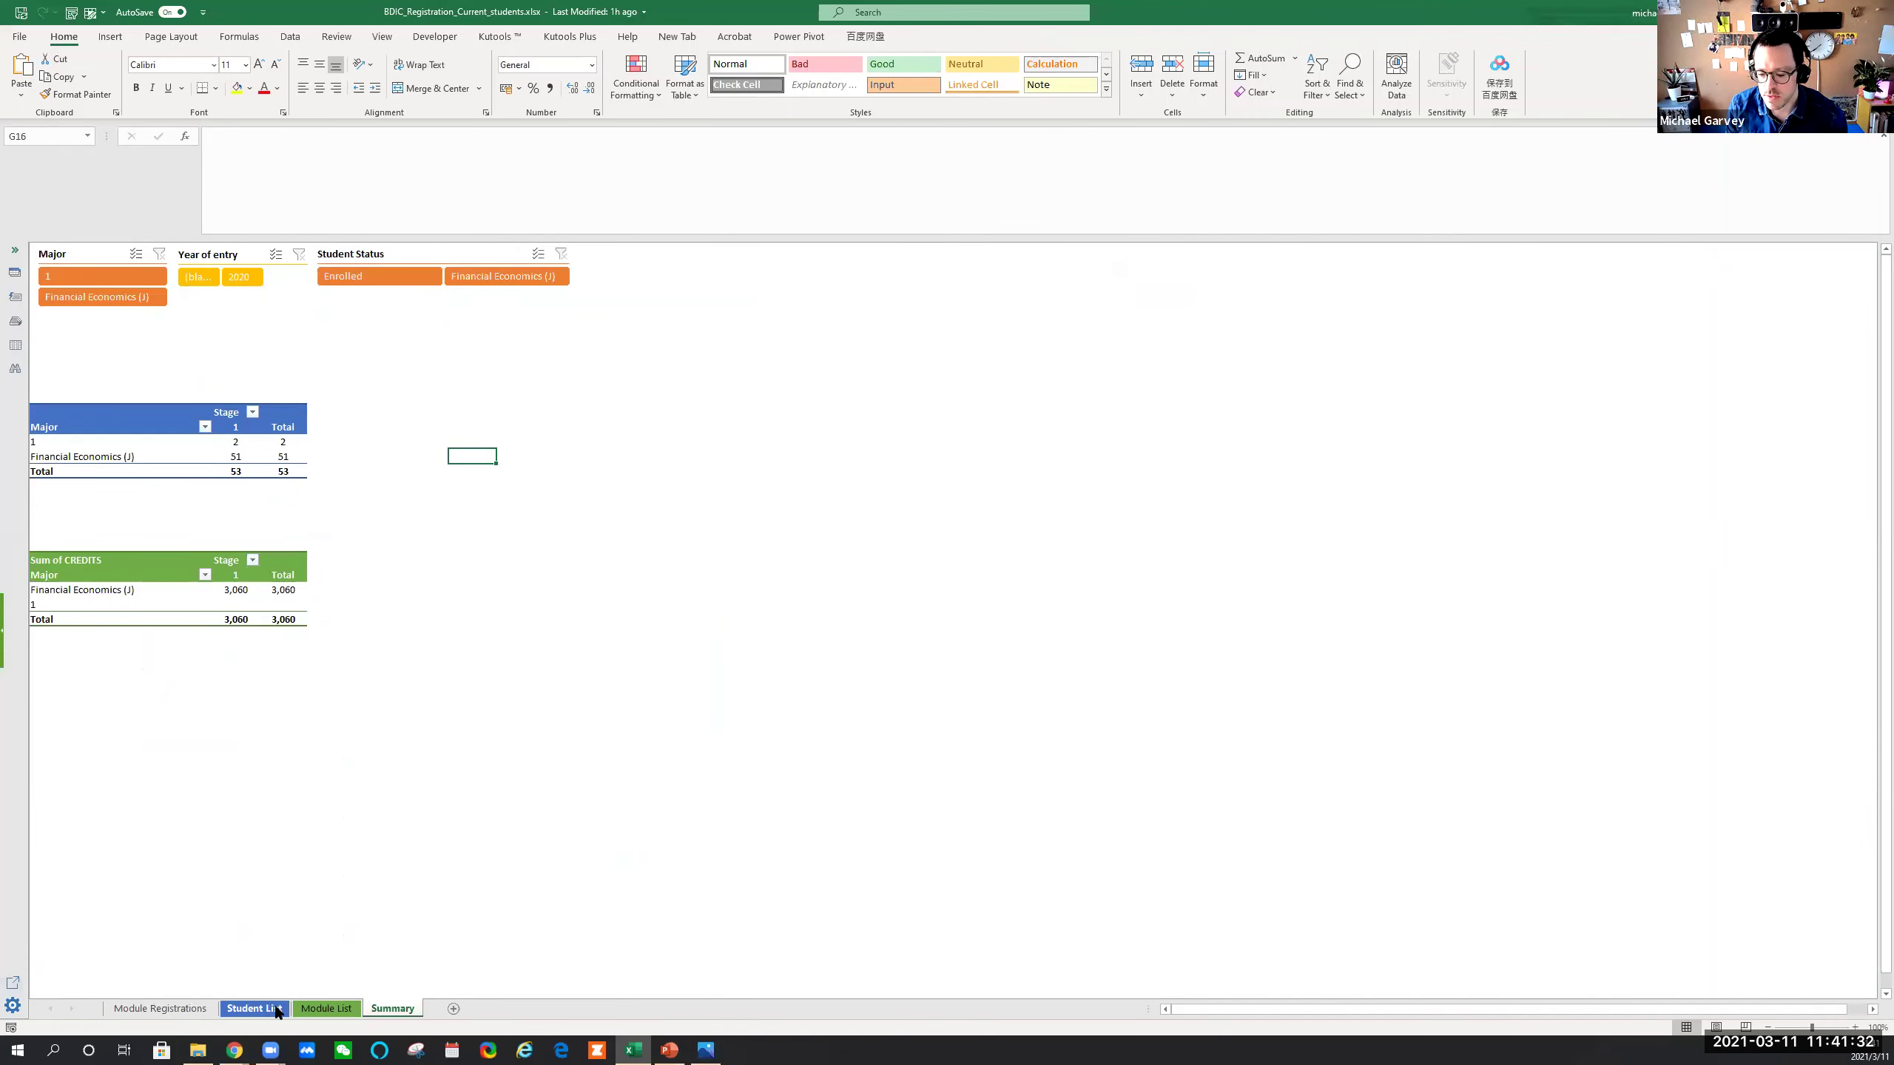
Return to the Module Registrations sheet and highlight its first 13 rows from ID & Code through Trimester
left_click(338, 1010)
key("ctrl+Page_Up")
key("ctrl+Page_Up")
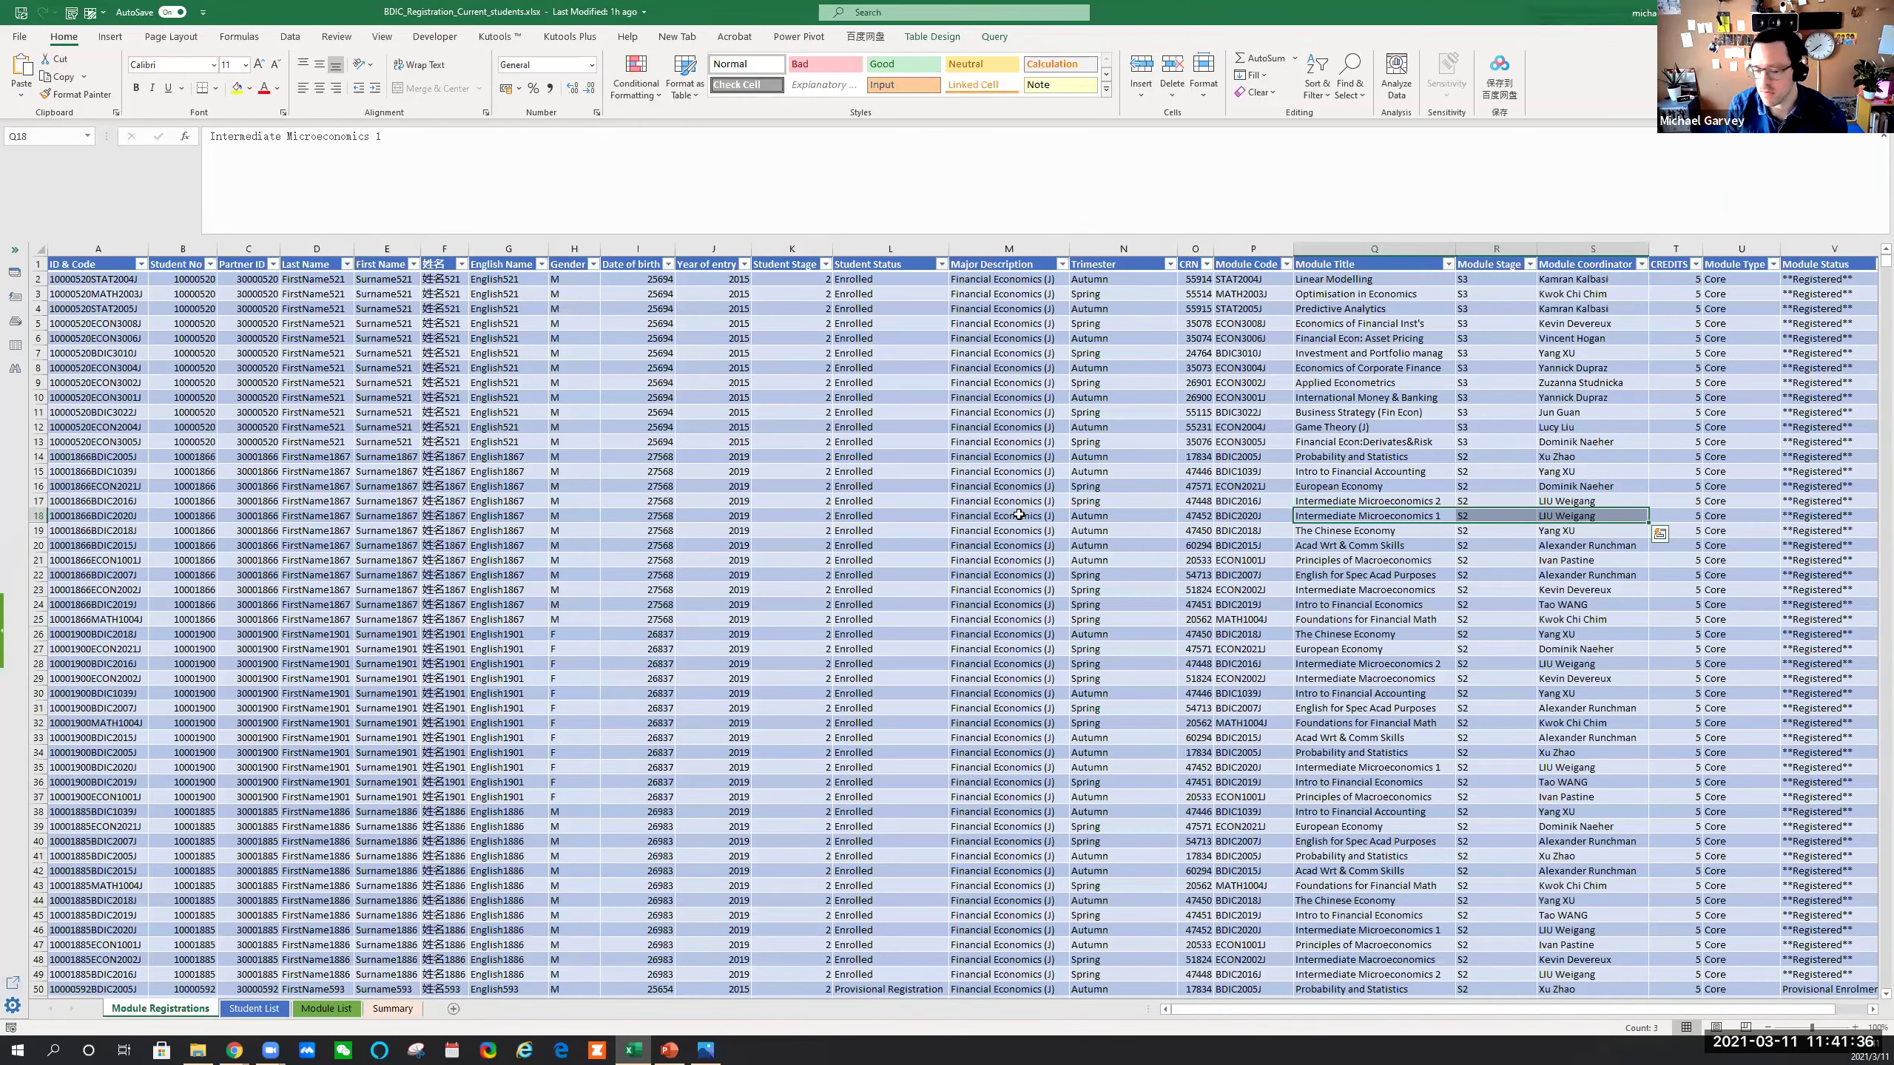
left_click(622, 530)
left_click(315, 959)
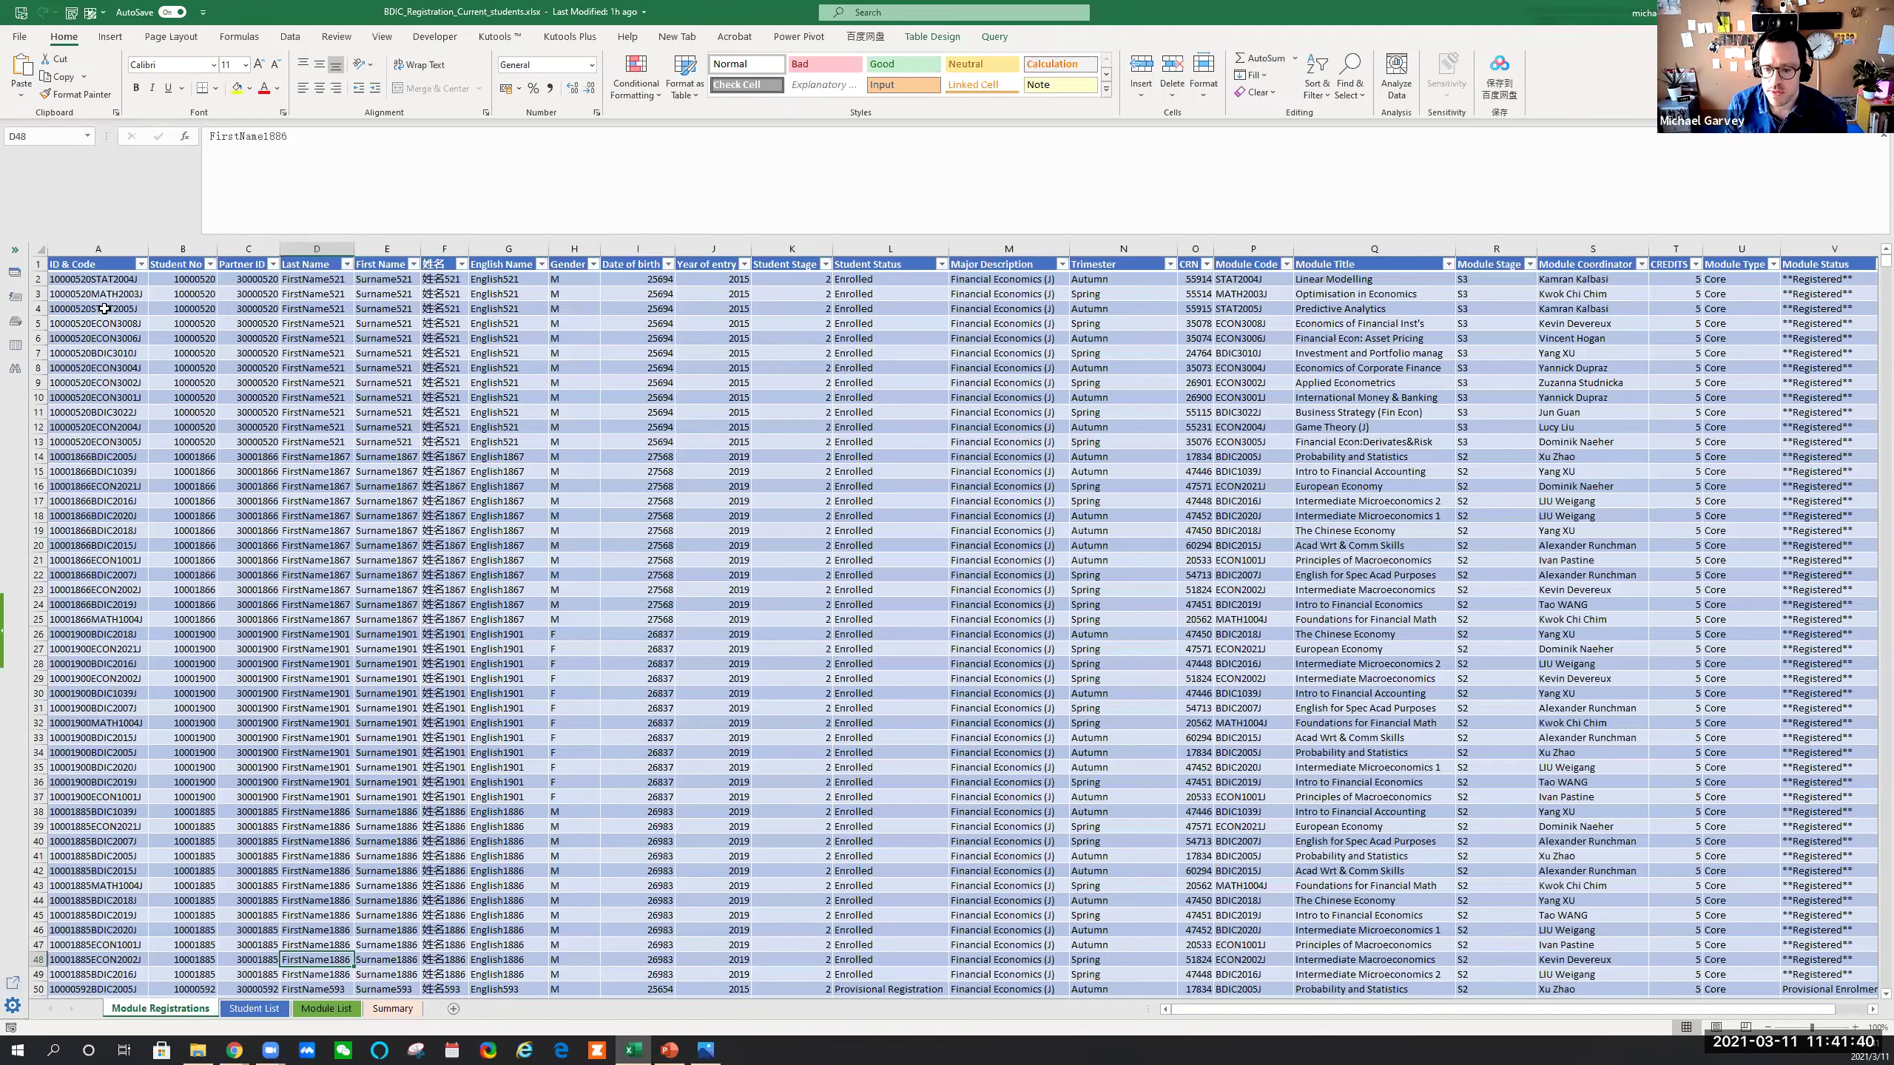
left_click(316, 367)
left_click_drag(98, 264, 1465, 554)
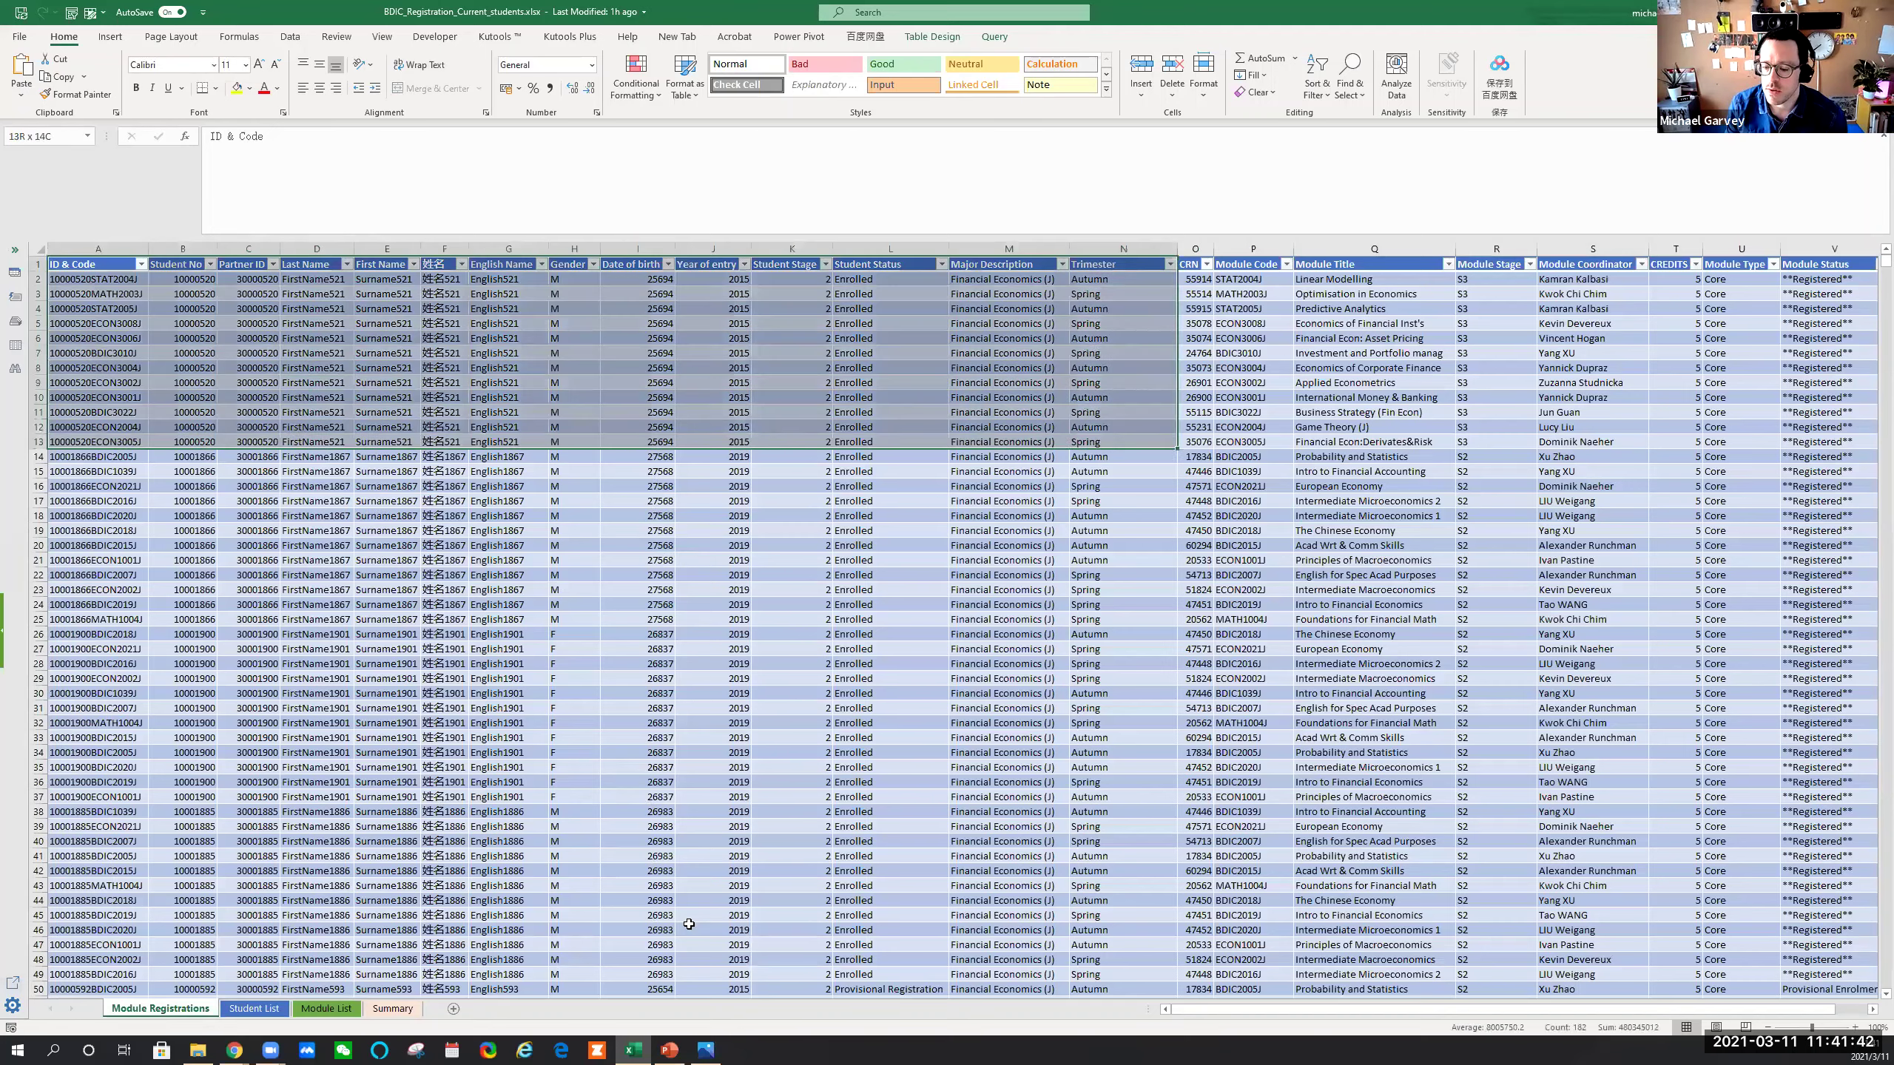
Glance at the Module List report and highlight rows 8 to 40 of Module Registrations from Student No through Major Description
left_click(345, 1009)
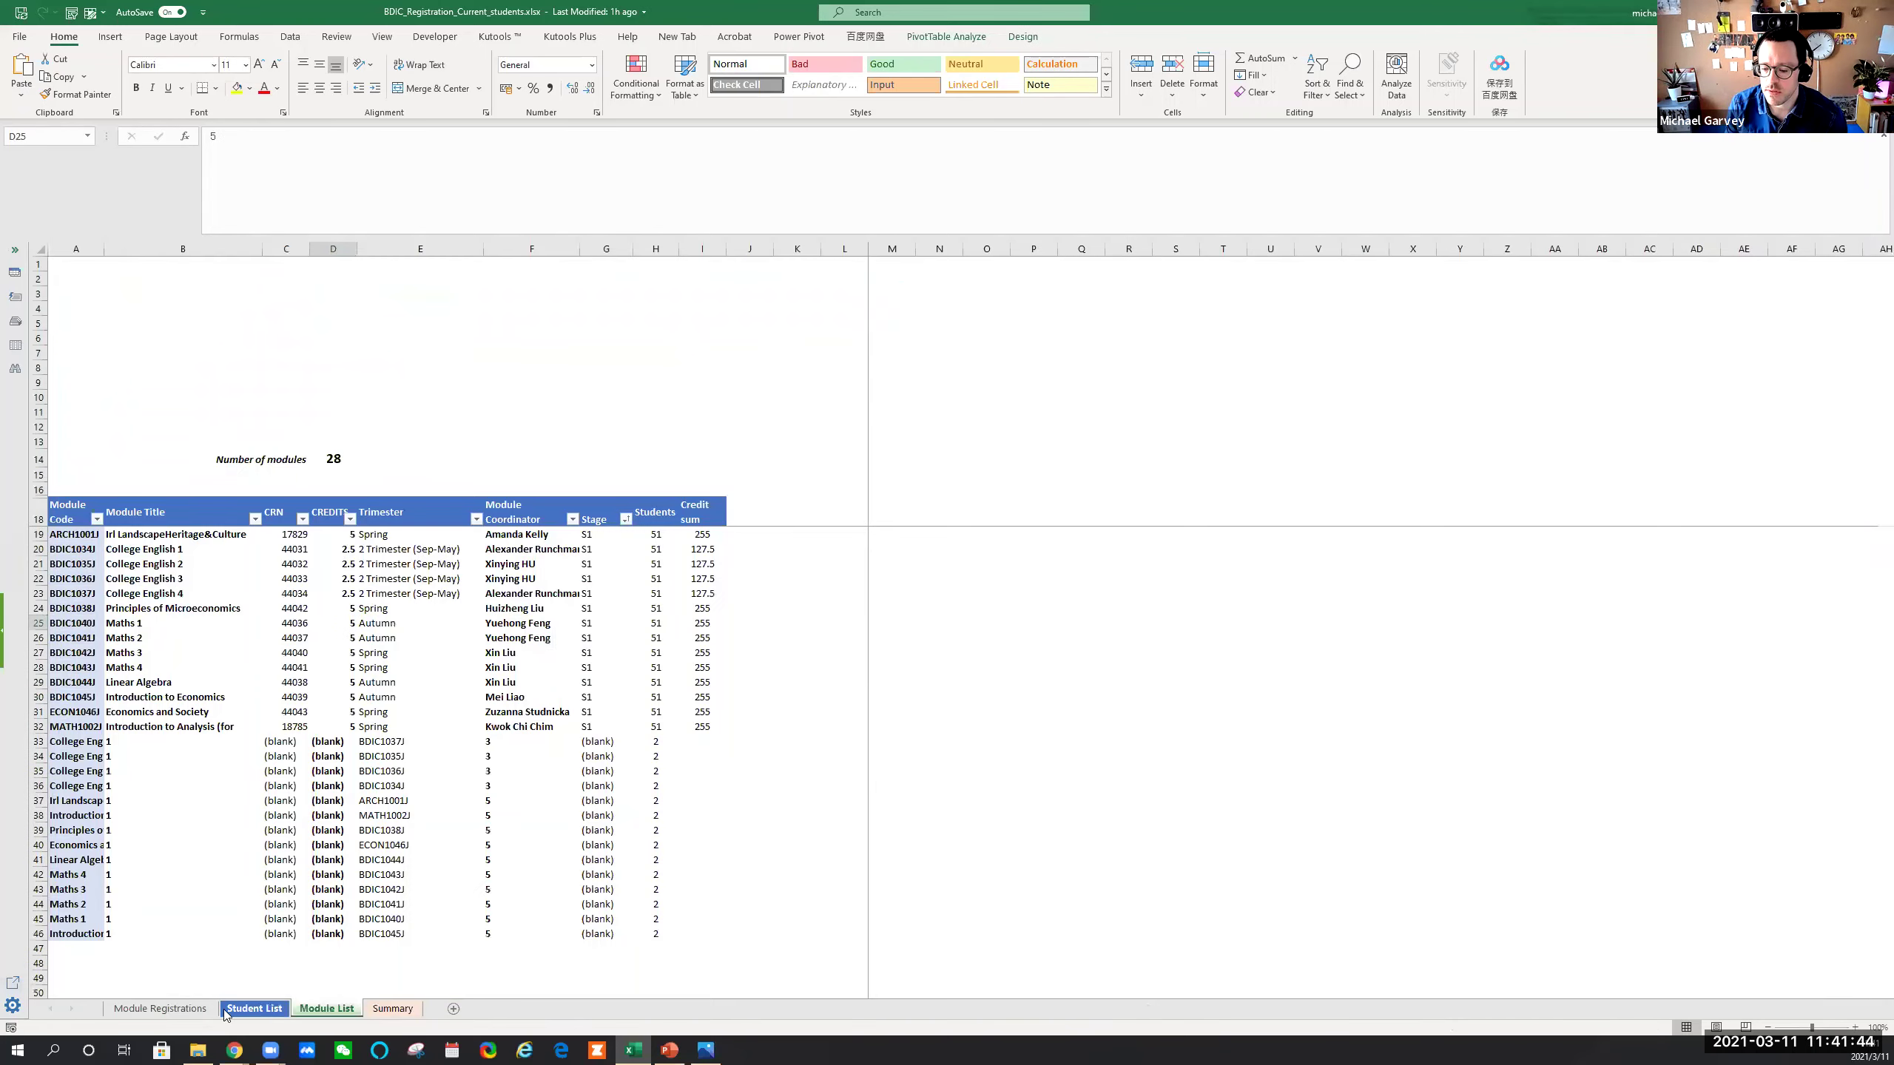
left_click(161, 1008)
left_click_drag(185, 366, 688, 707)
left_click_drag(978, 834, 978, 839)
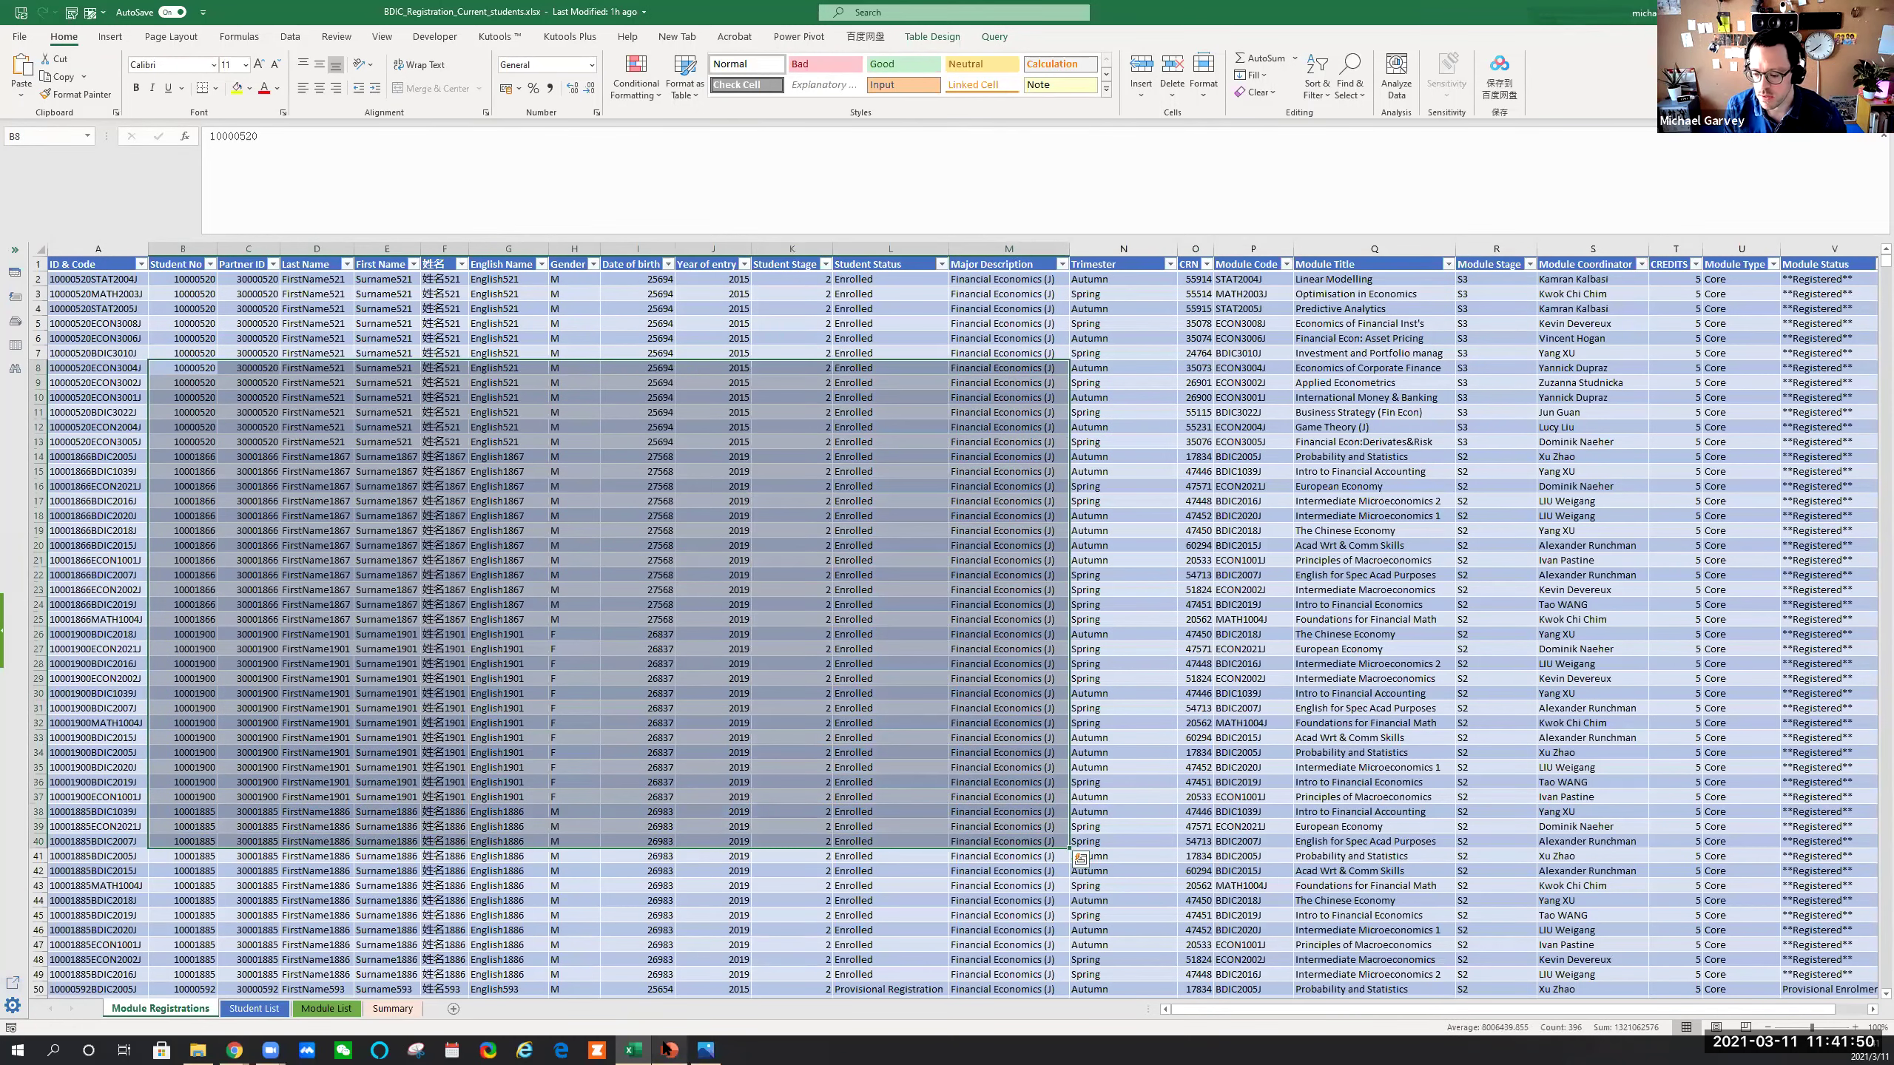
Switch to the PowerPoint slideshow Slides_for_script.pptx and advance to the "Solutions, using Power Query" slide
mouse_move(668, 1050)
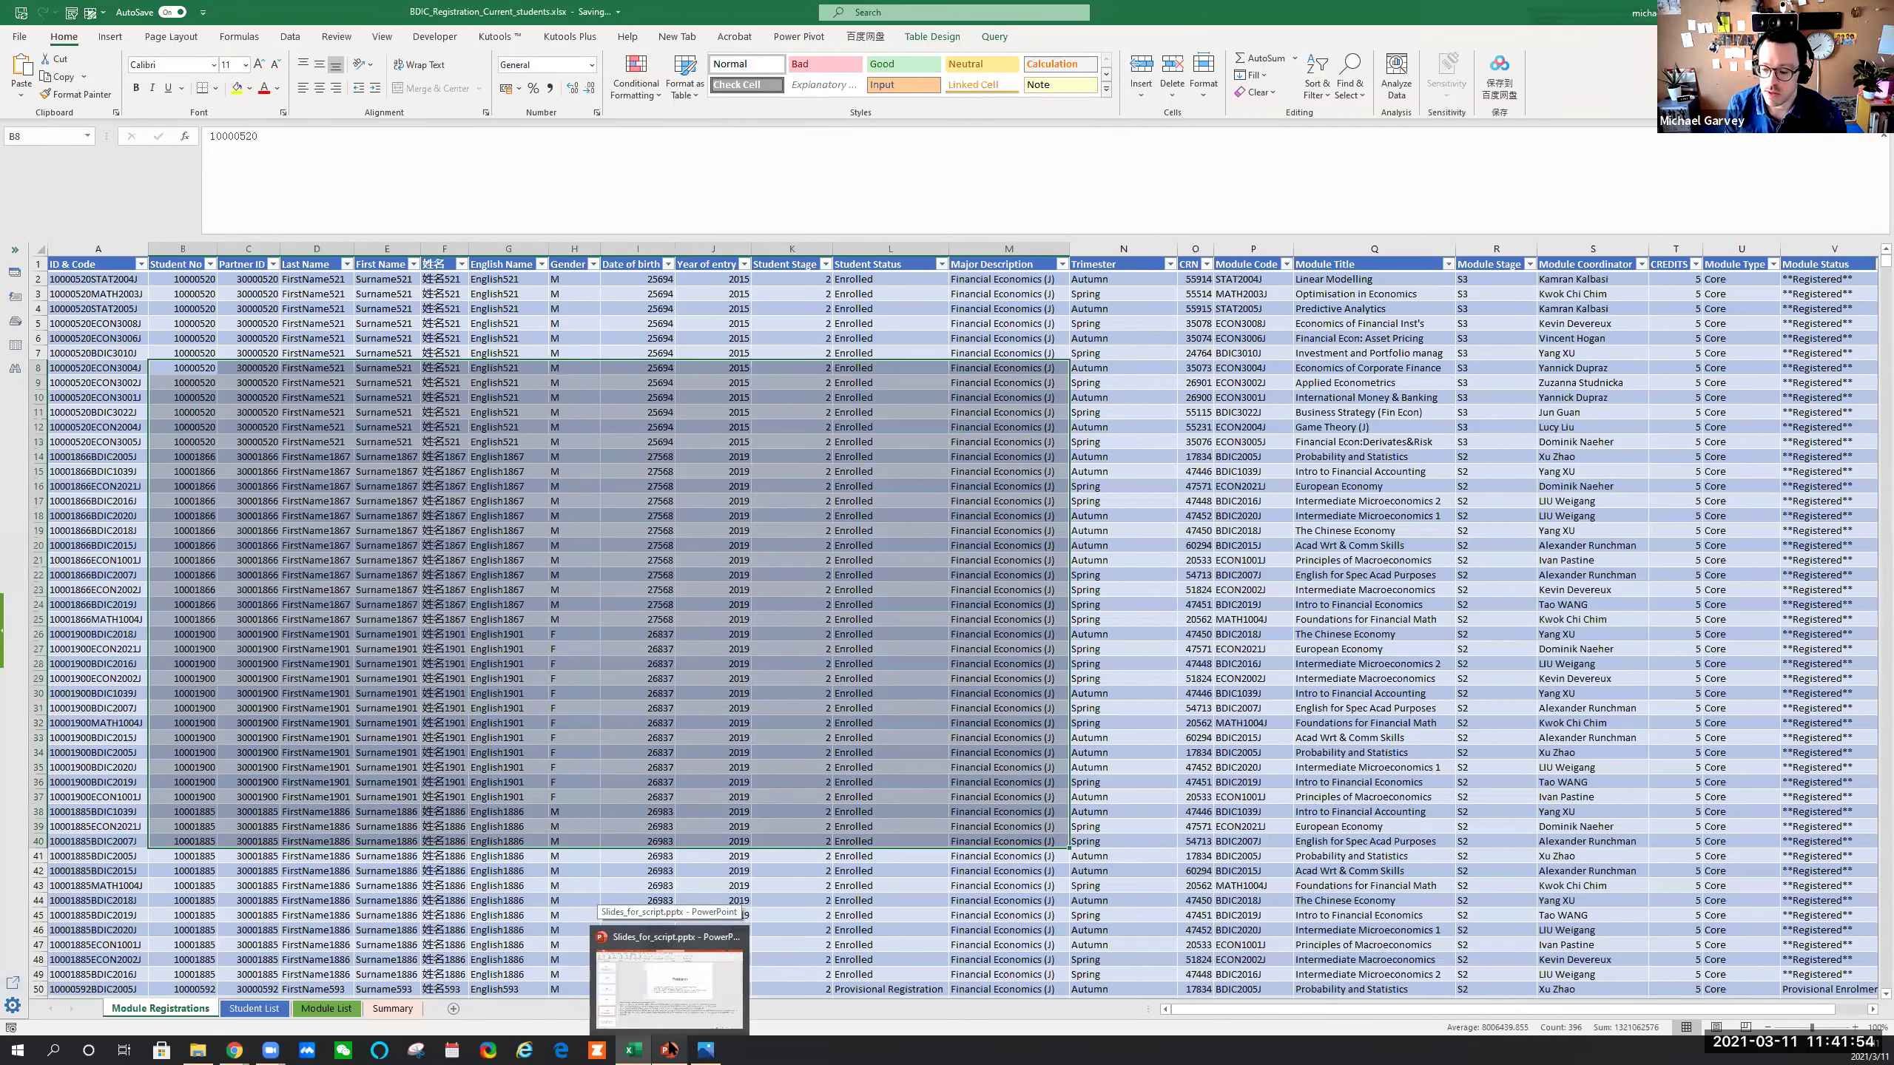
left_click(669, 1050)
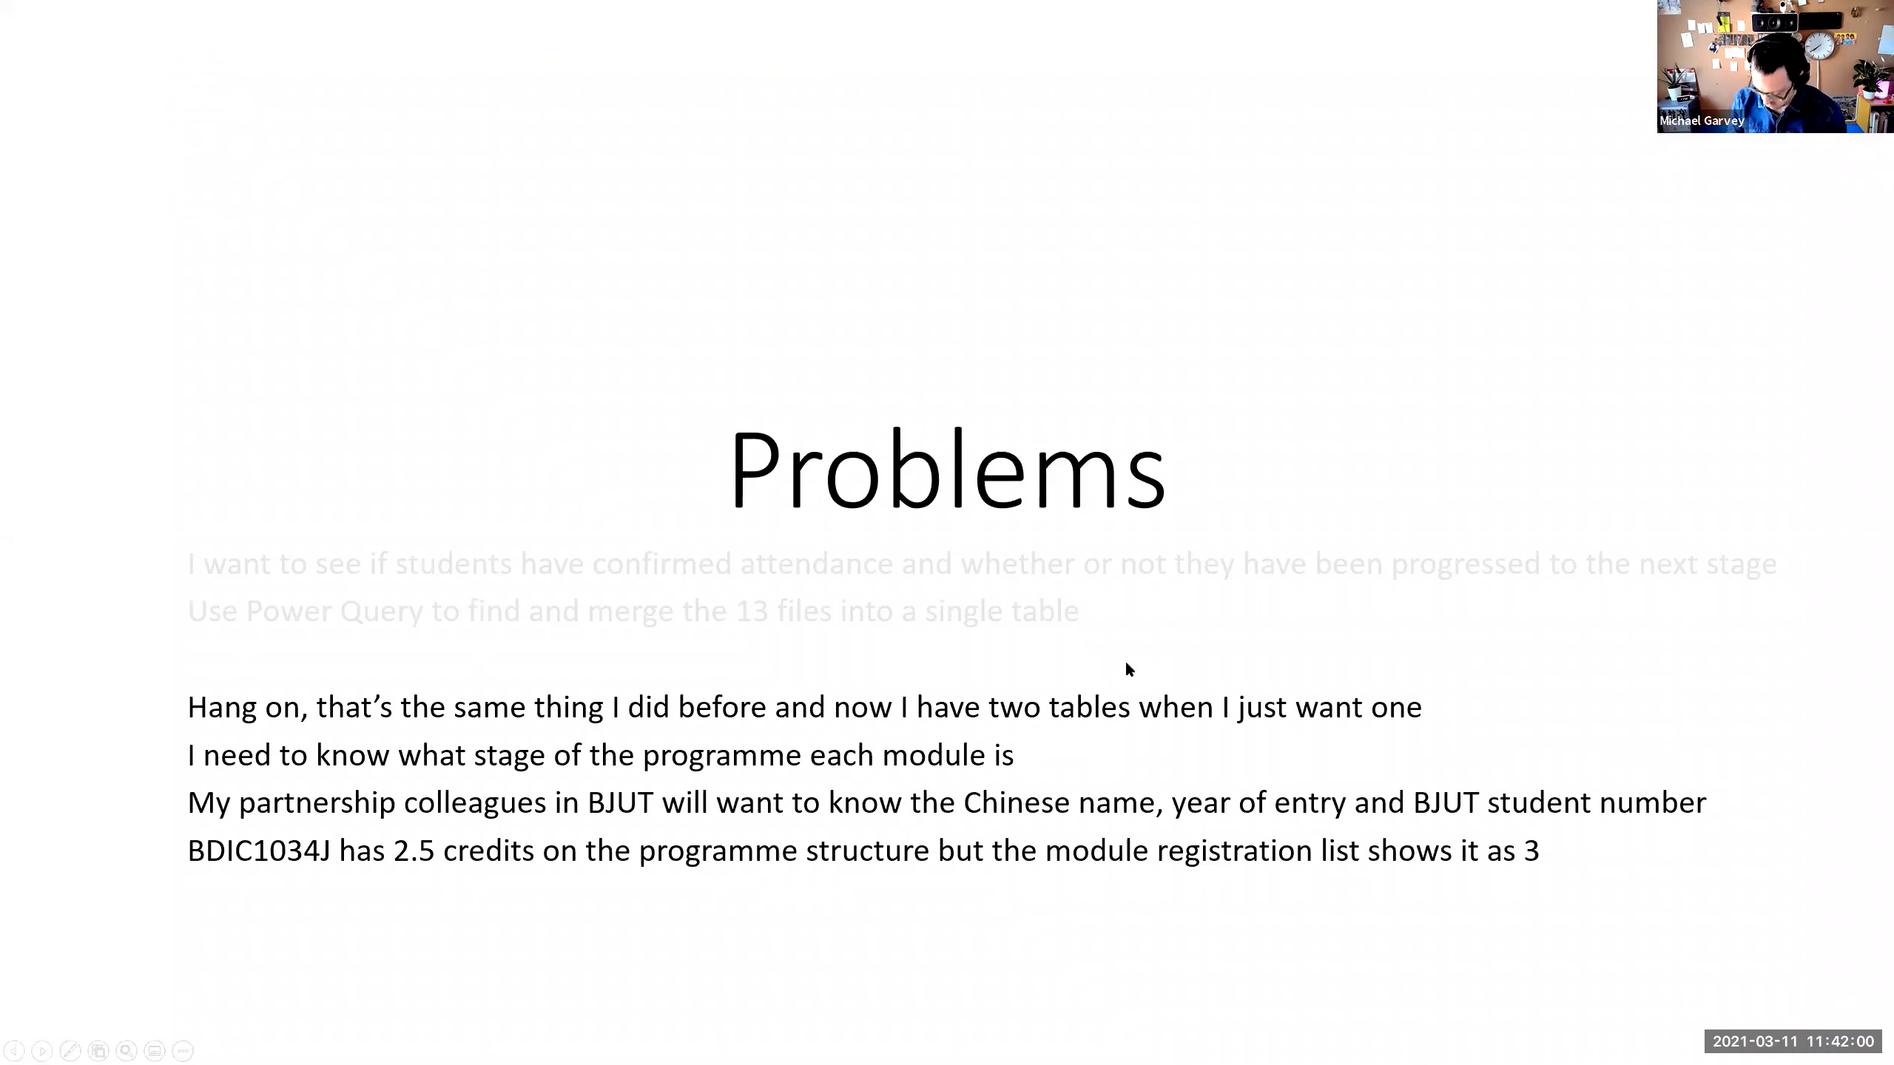
key("Right")
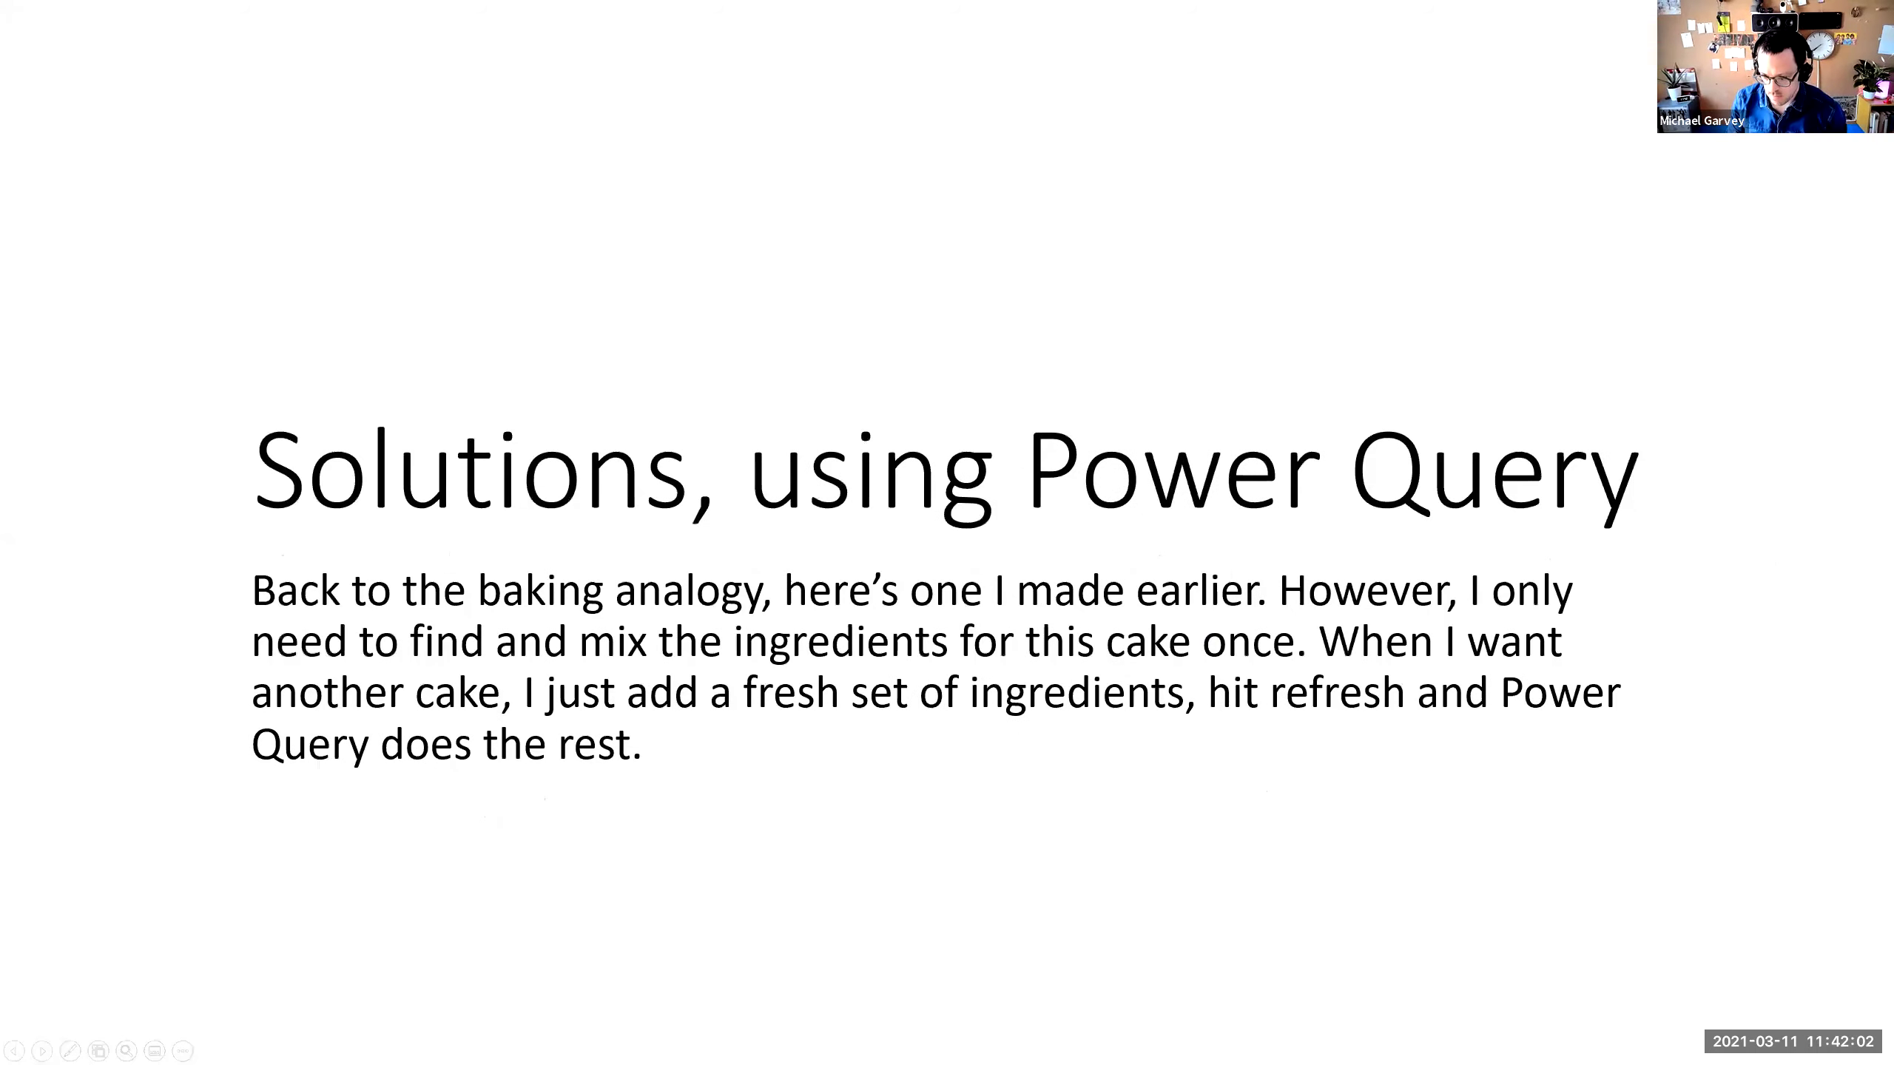